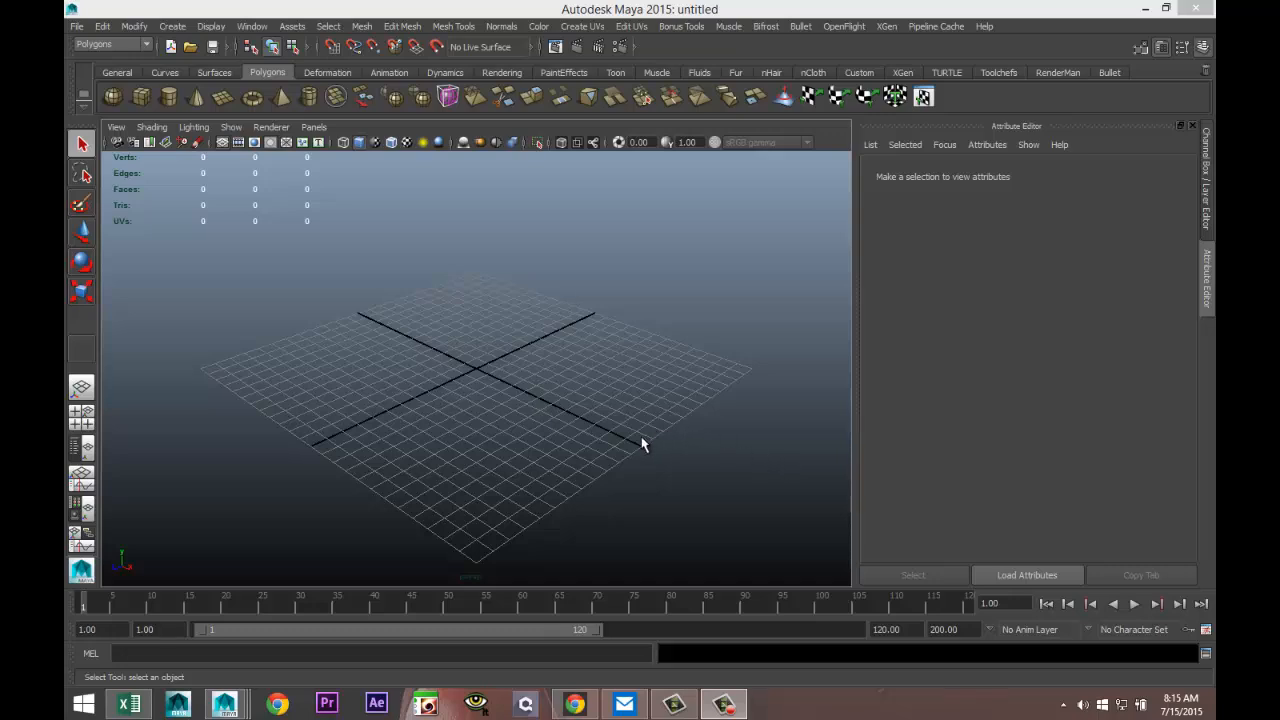
- Create a thin, wide polygon cube on the grid as the tabletop and raise it well above the grid
left_click(139, 97)
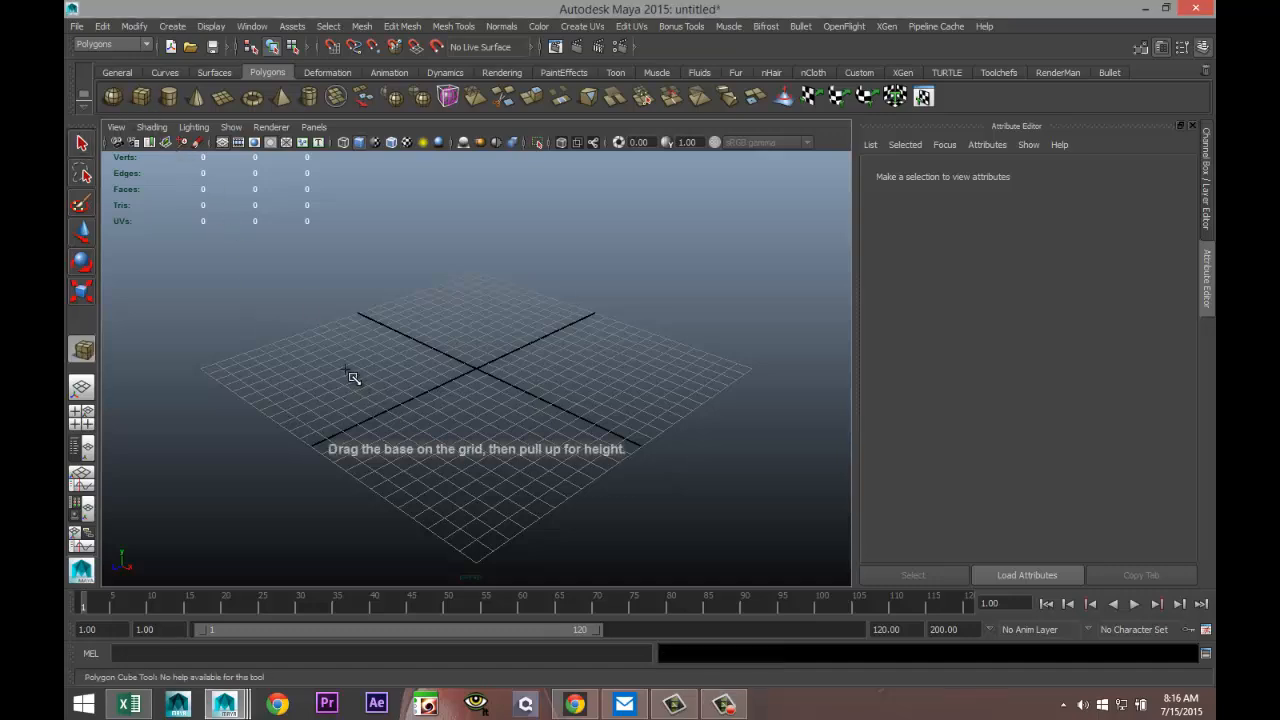
left_click_drag(351, 374, 699, 425)
key("w")
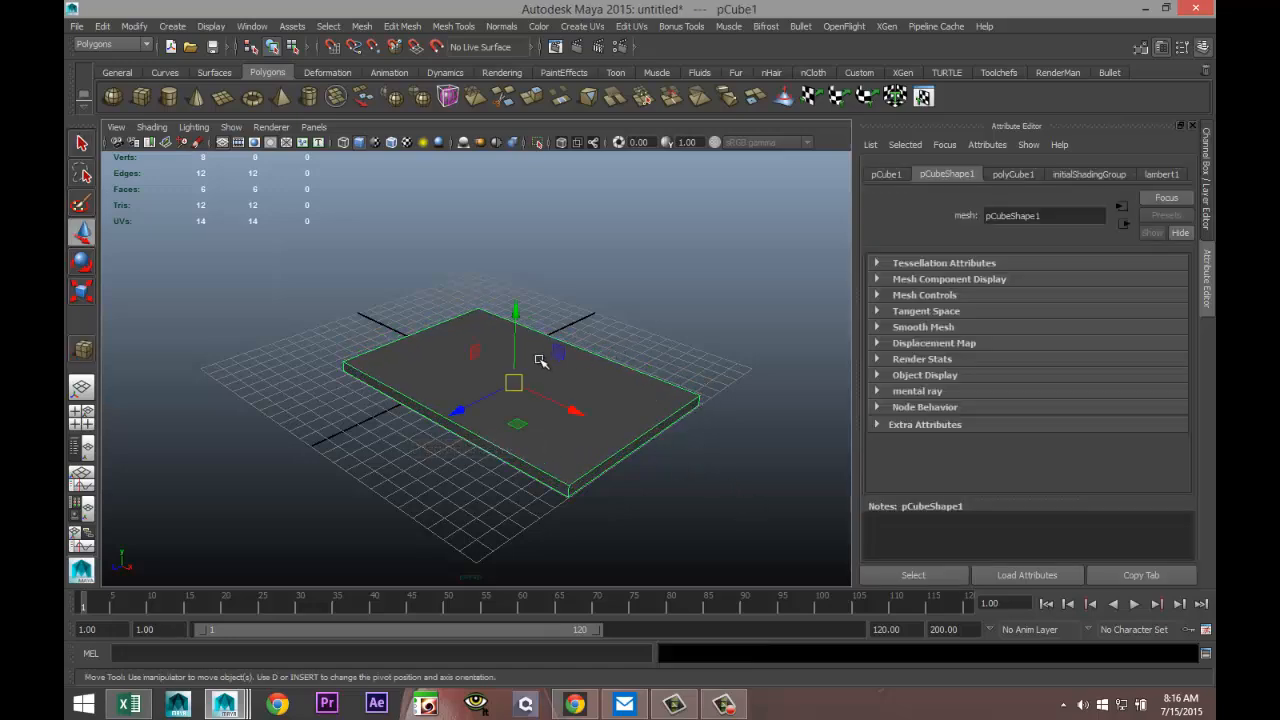
left_click_drag(514, 312, 447, 226)
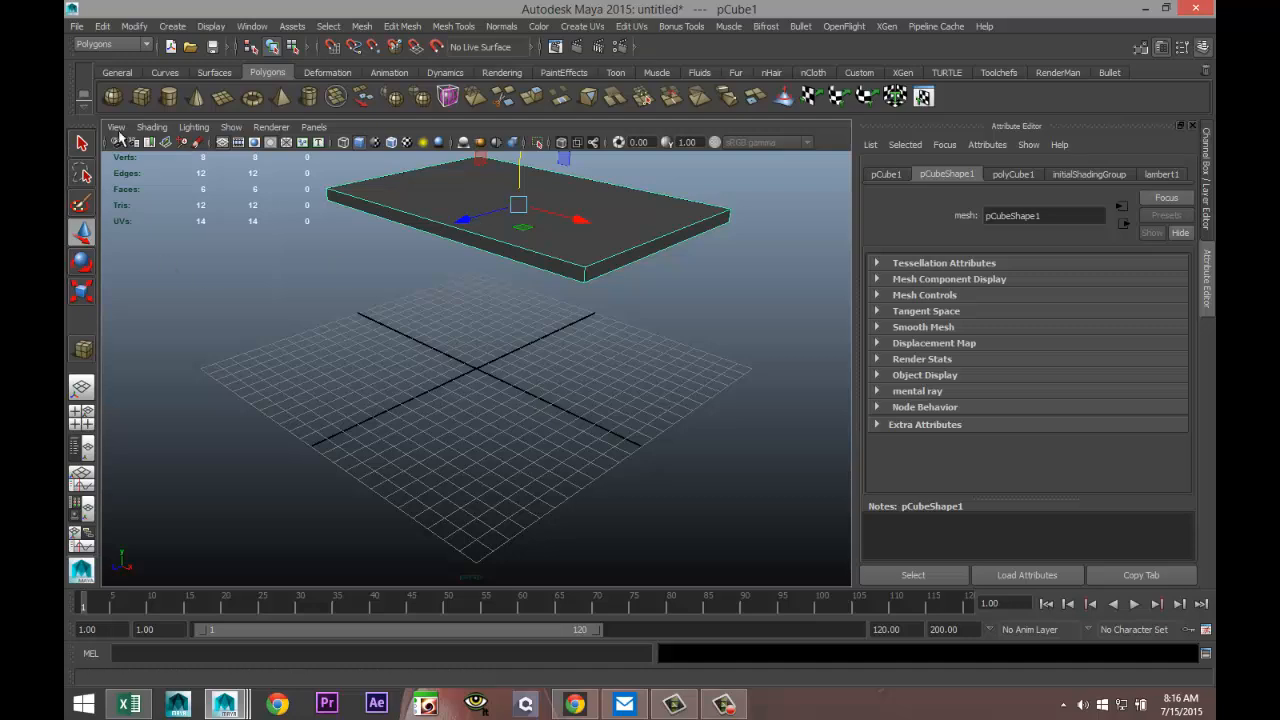
- Create a tall, narrow polygon cube on the grid beneath the tabletop as a table leg
left_click(141, 96)
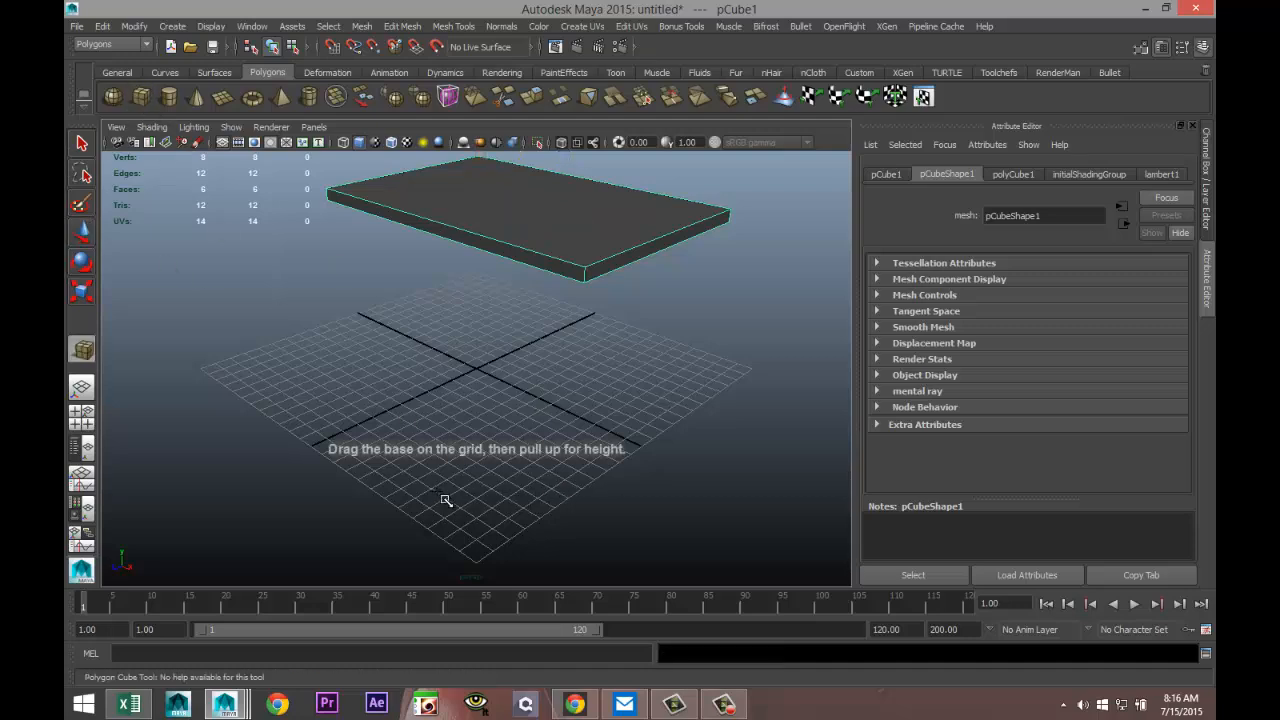
left_click_drag(447, 500, 465, 240)
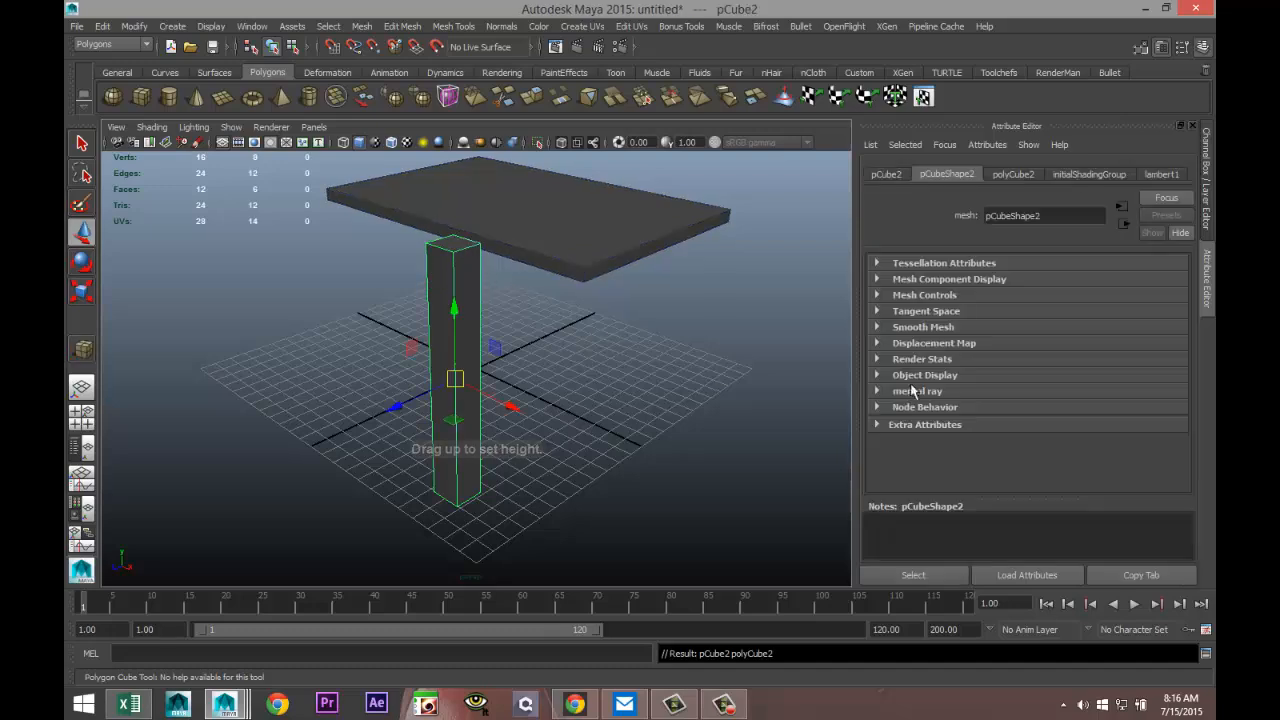
- Set the leg cube's width and depth to 1 and its height subdivisions to 8
left_click(886, 174)
left_click(1013, 174)
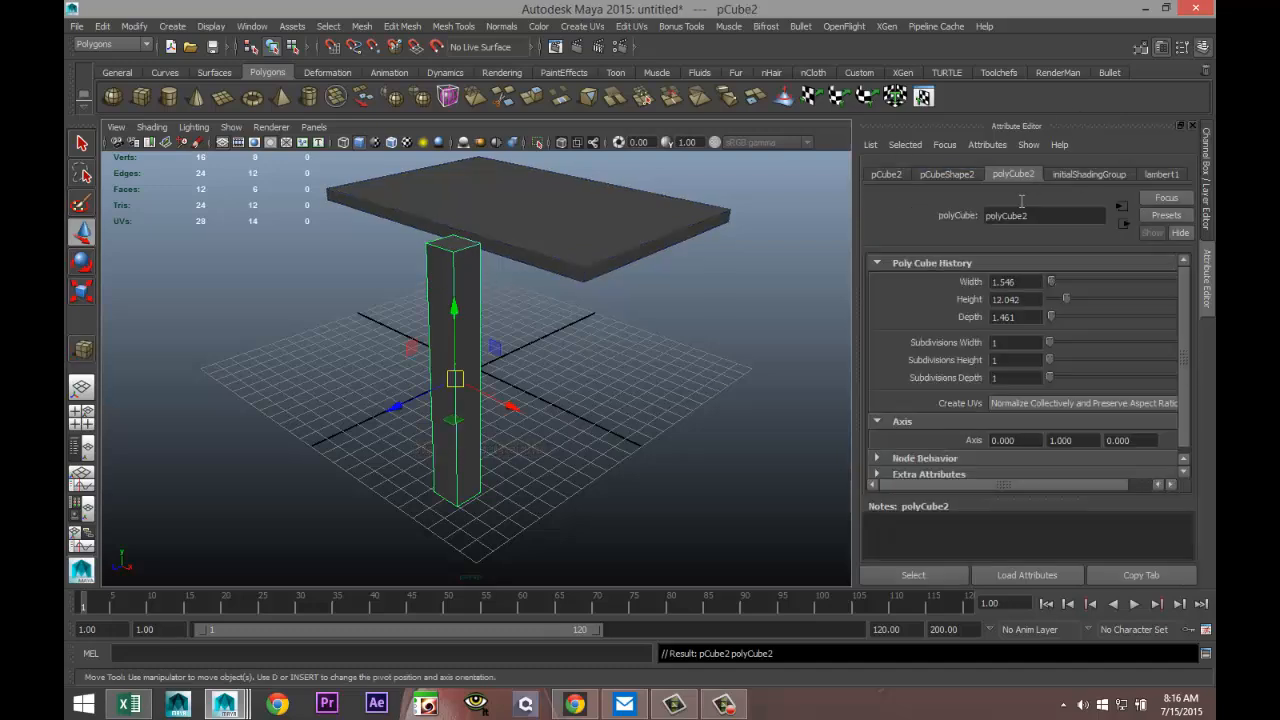
left_click(1007, 283)
left_click_drag(1041, 317, 904, 309)
type("1")
left_click(1030, 300)
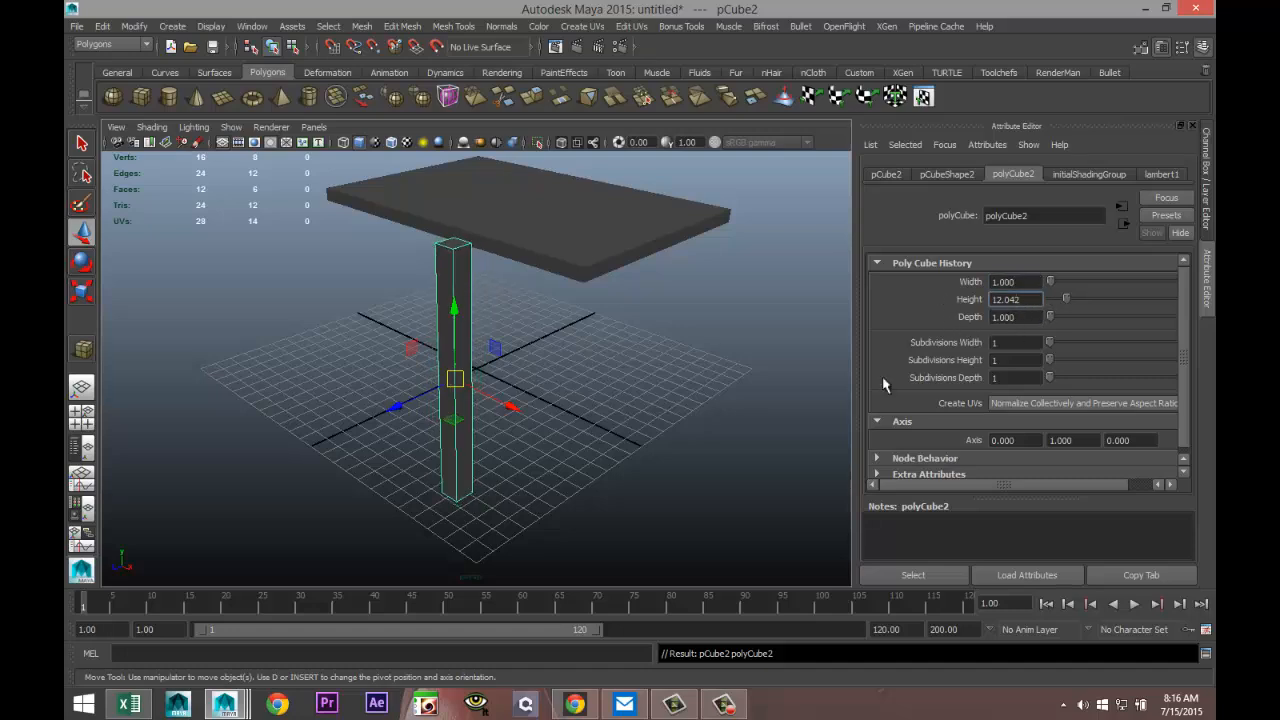
left_click_drag(1051, 366, 1069, 362)
- In the front view, select all leg vertices except the bottom row and scale them up slightly to taper the foot
left_click(85, 420)
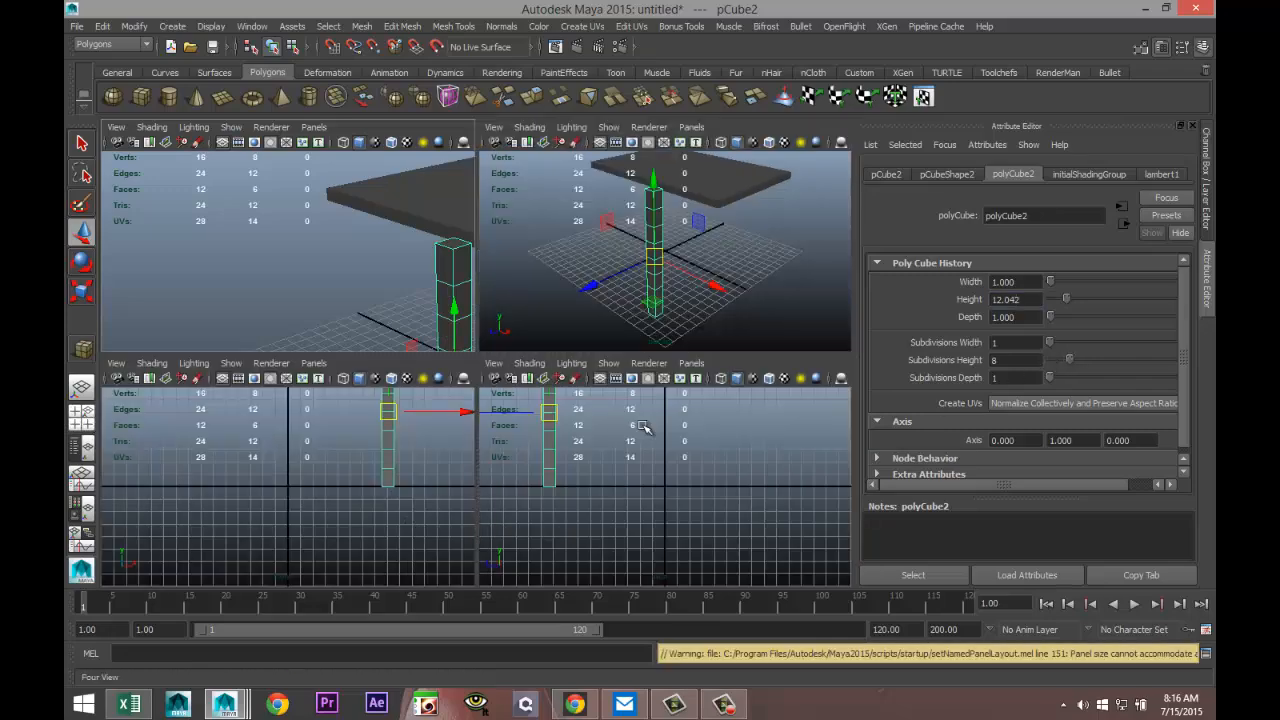
key("space")
scroll(389, 440, "down", 1)
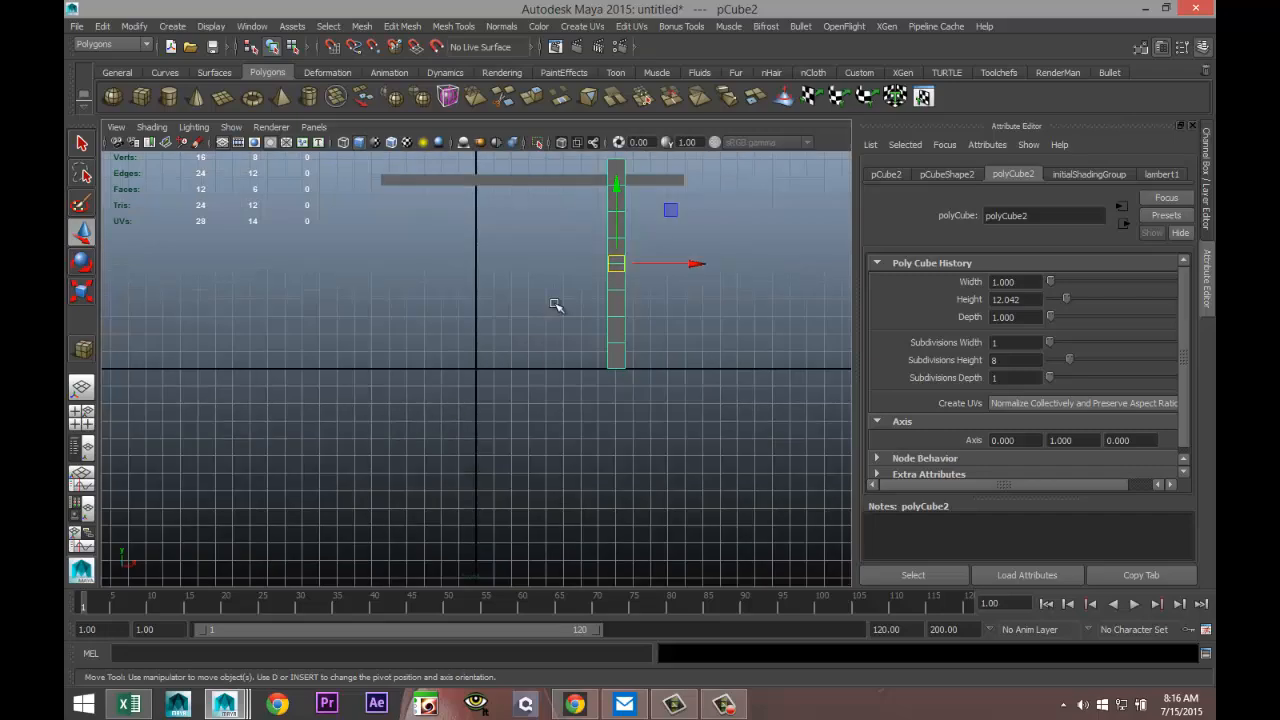
middle_click_drag(545, 275, 477, 357, "alt")
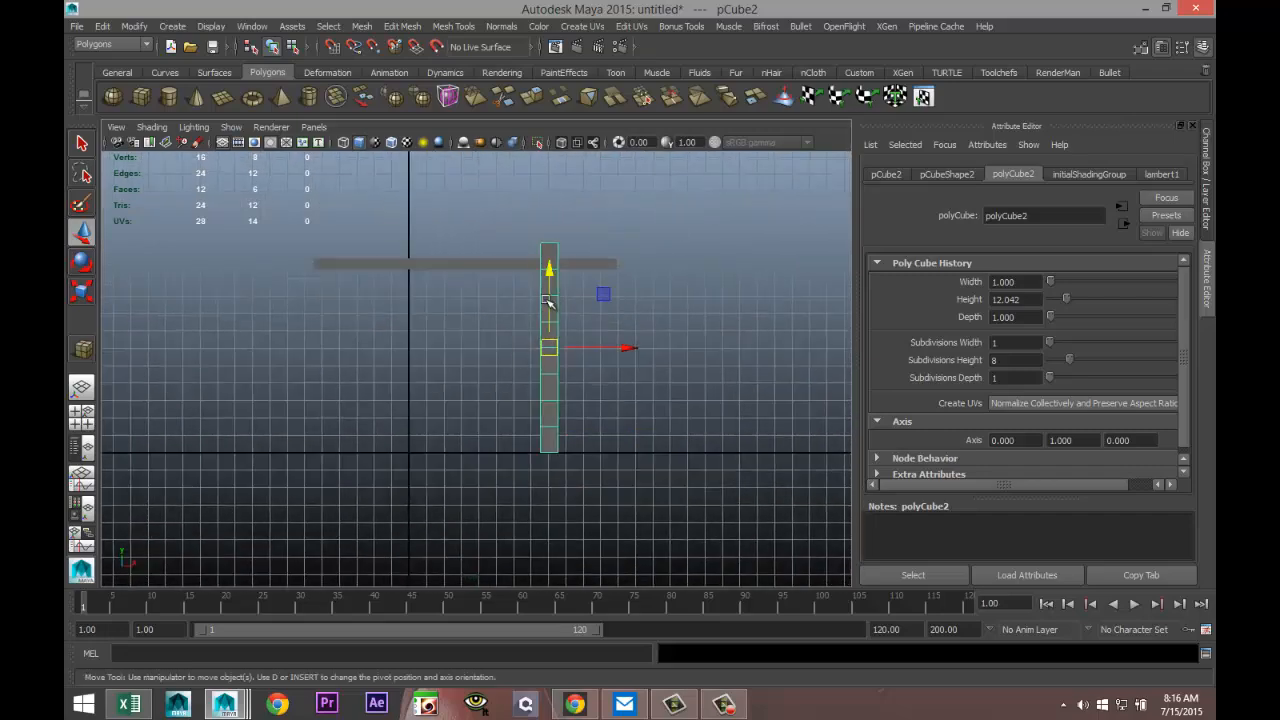
right_click_drag(549, 302, 482, 295)
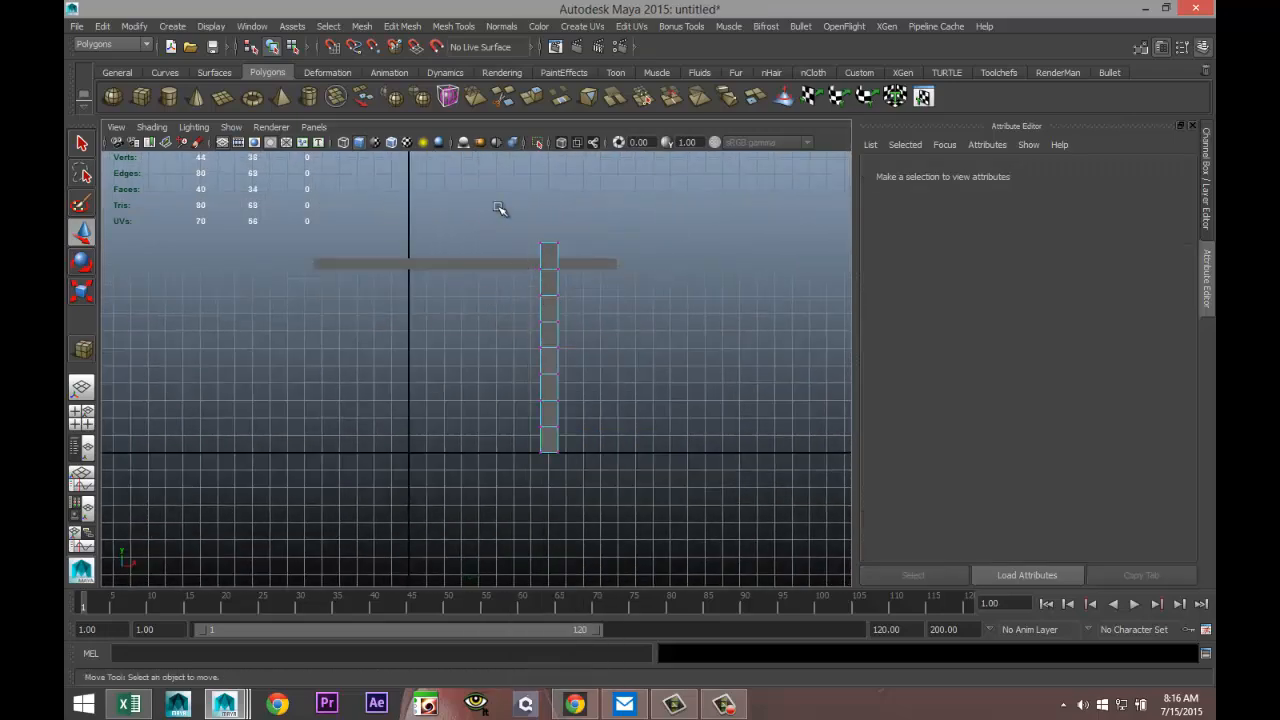
left_click_drag(499, 209, 628, 432)
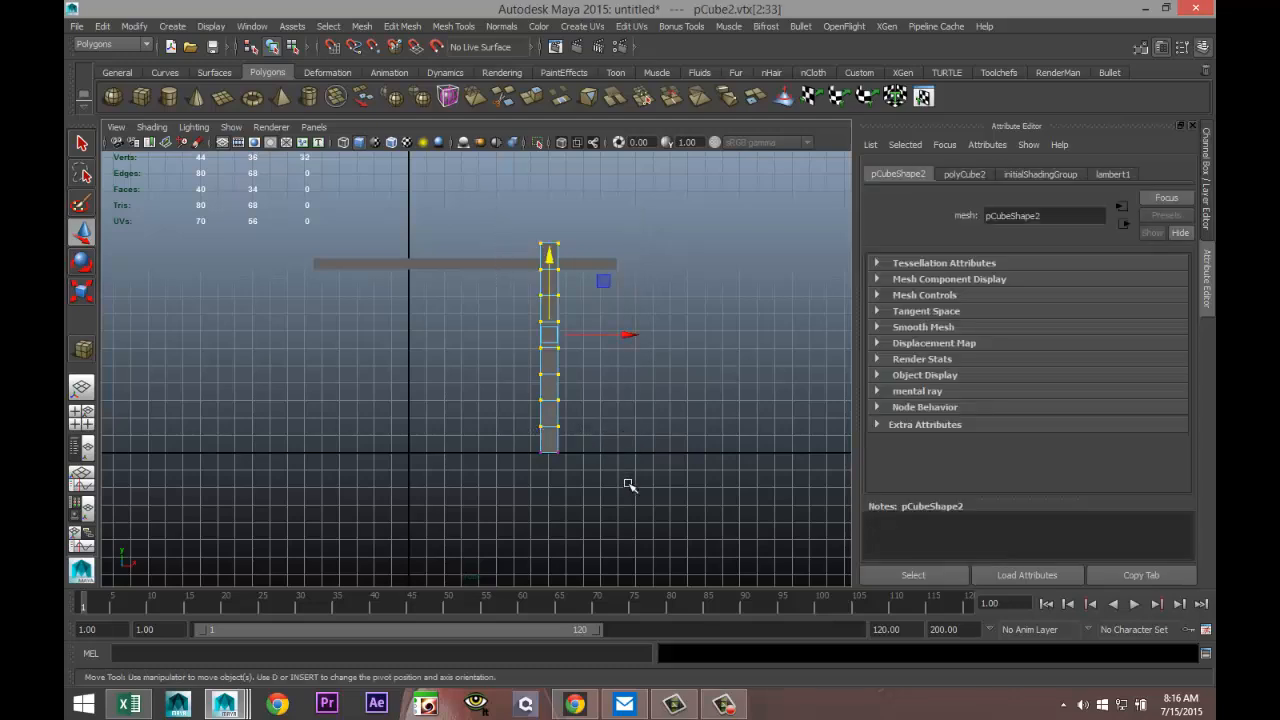
key("r")
left_click_drag(551, 336, 557, 337)
- Extrude the four side faces of the leg's third segment from the top with thickness 0.4 and offset 0.4
scroll(566, 290, "up", 2)
right_click_drag(566, 287, 569, 320)
left_click(572, 286)
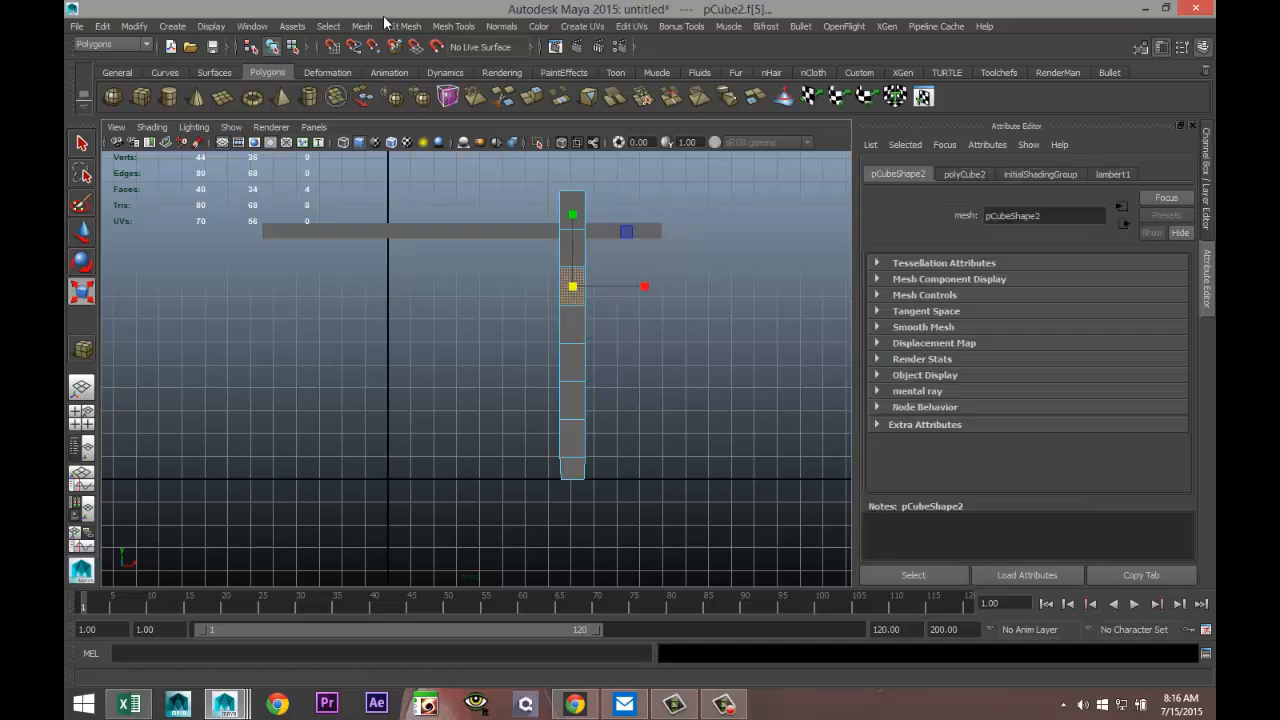
left_click(403, 26)
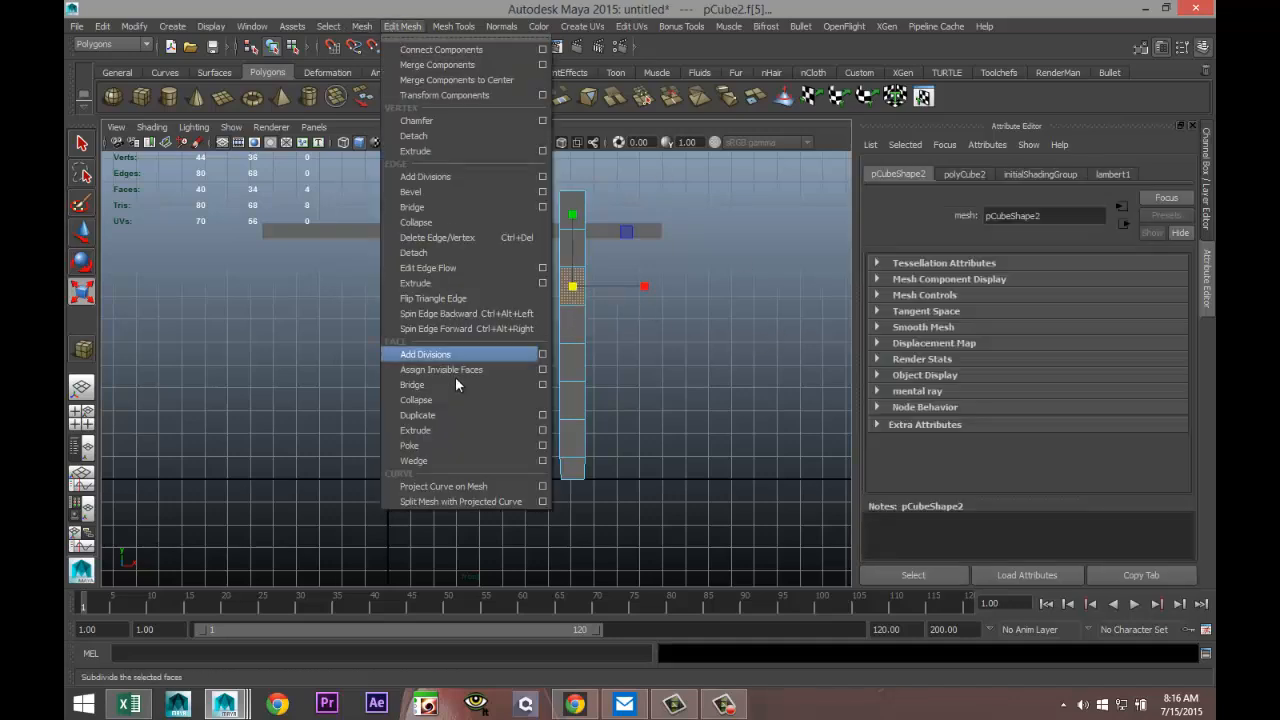
left_click(451, 430)
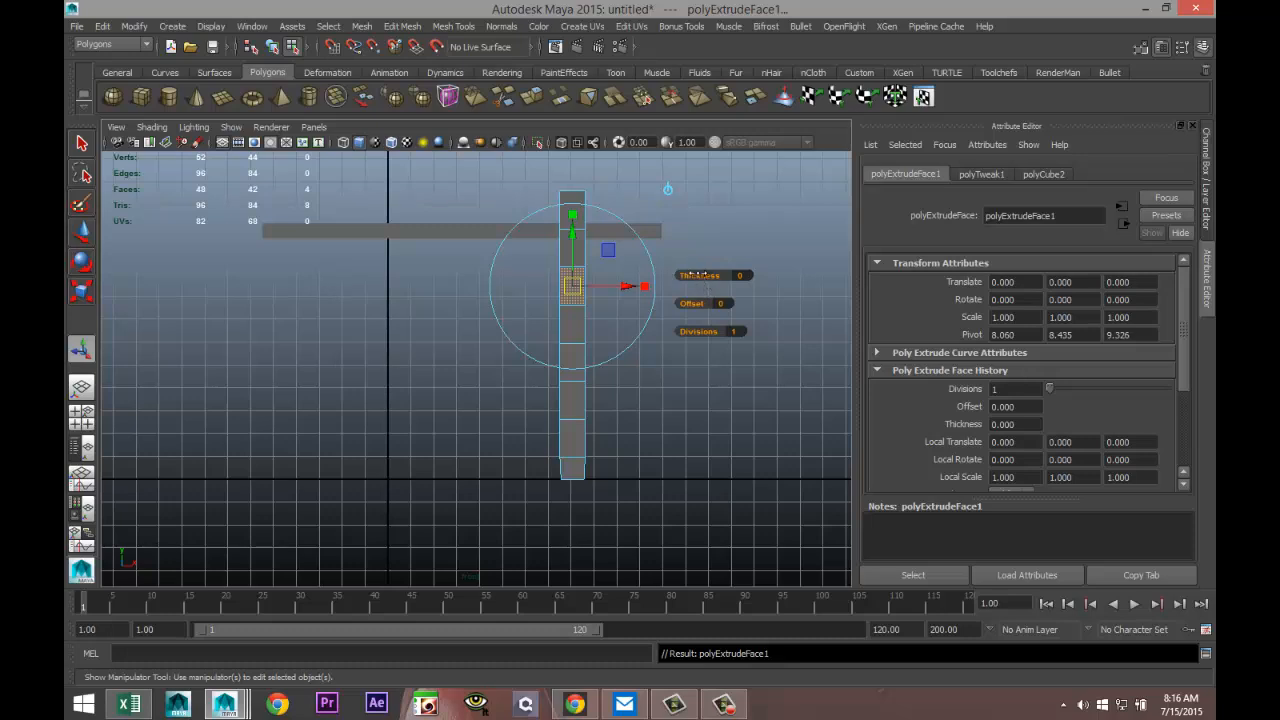
left_click_drag(699, 275, 697, 305)
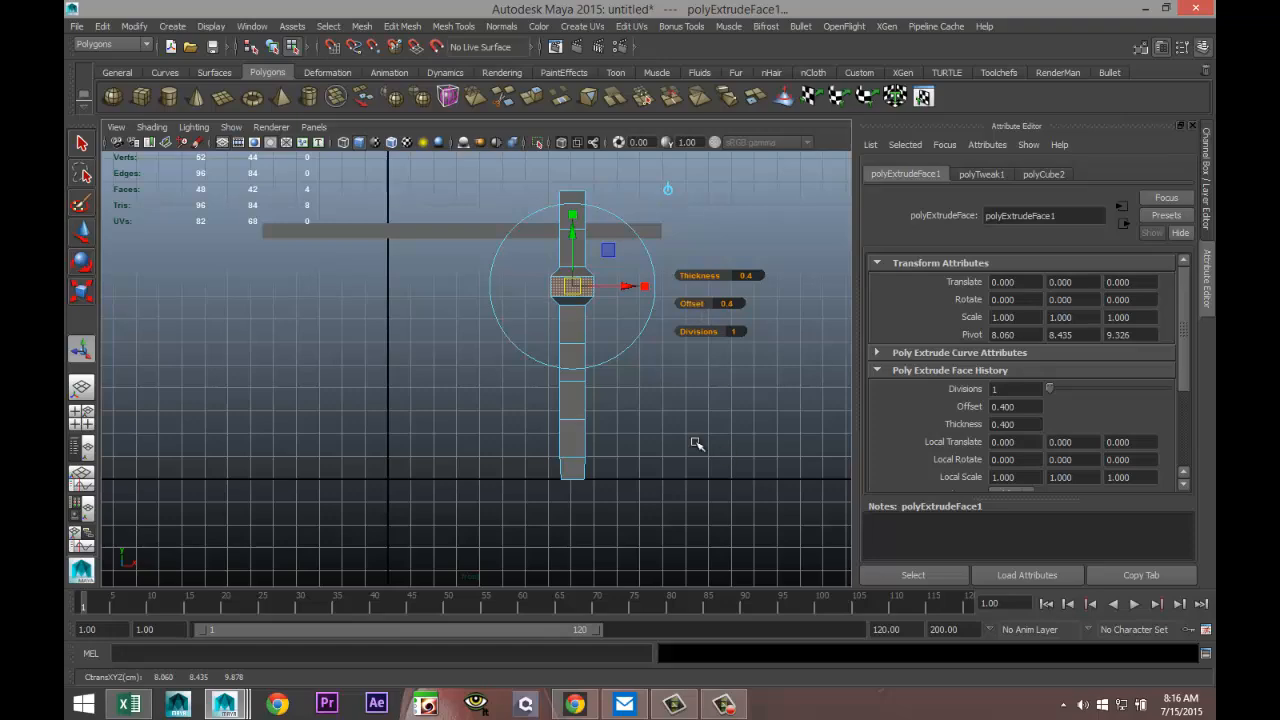
left_click(736, 428)
- Return the leg to object mode and select the whole leg in the perspective view
left_click(80, 425)
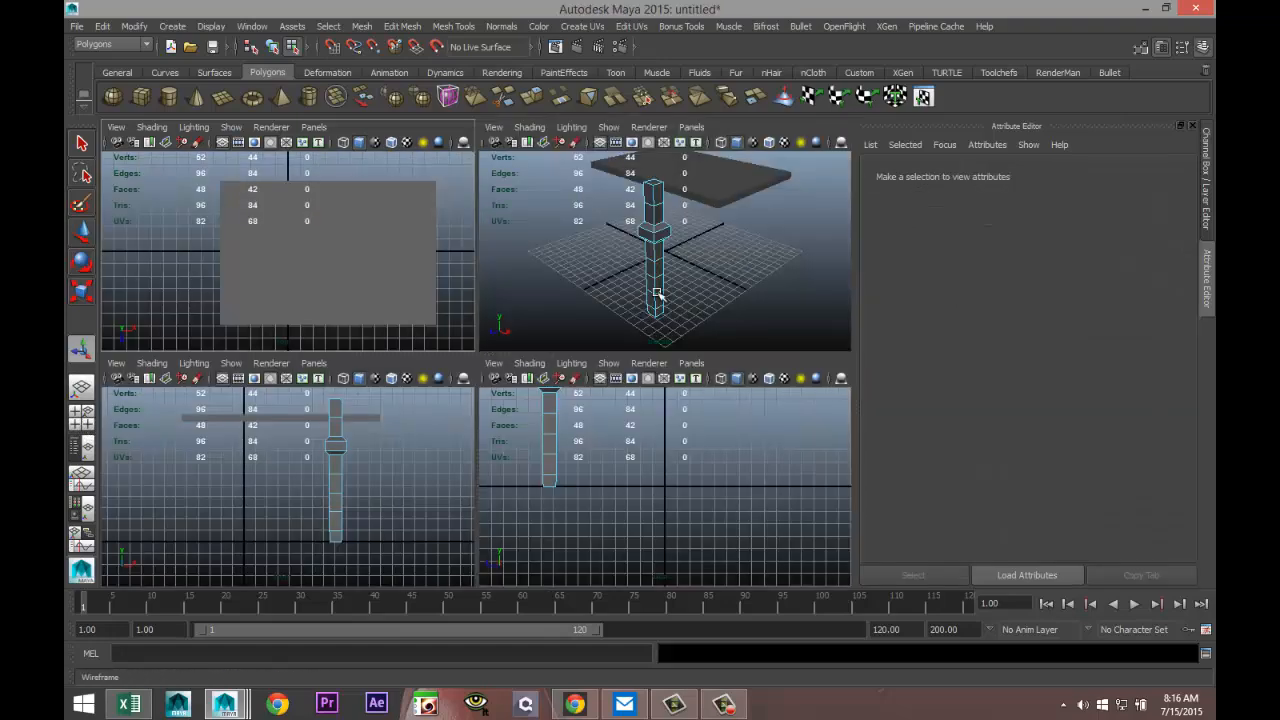
key("space")
scroll(643, 305, "up", 3)
scroll(634, 326, "down", 3)
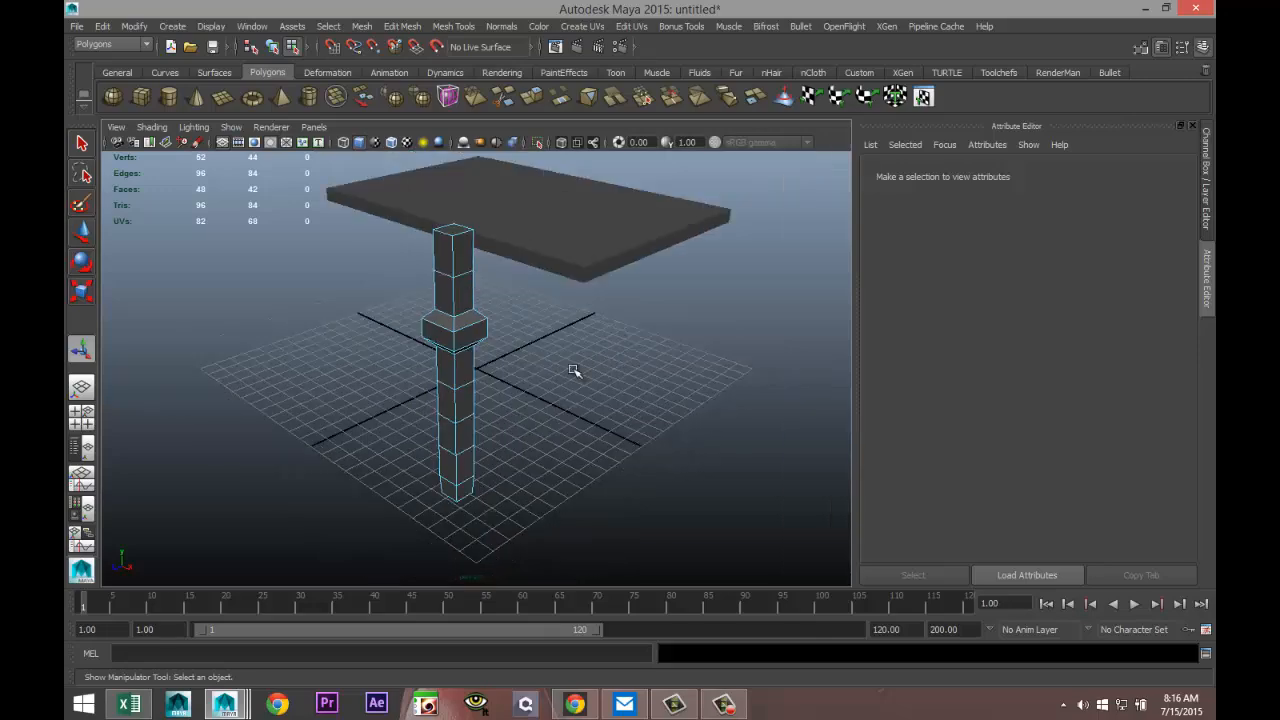
left_click_drag(574, 371, 604, 376, "alt")
middle_click_drag(604, 376, 552, 372, "alt")
right_click_drag(521, 340, 586, 306)
left_click(514, 357)
left_click(622, 400)
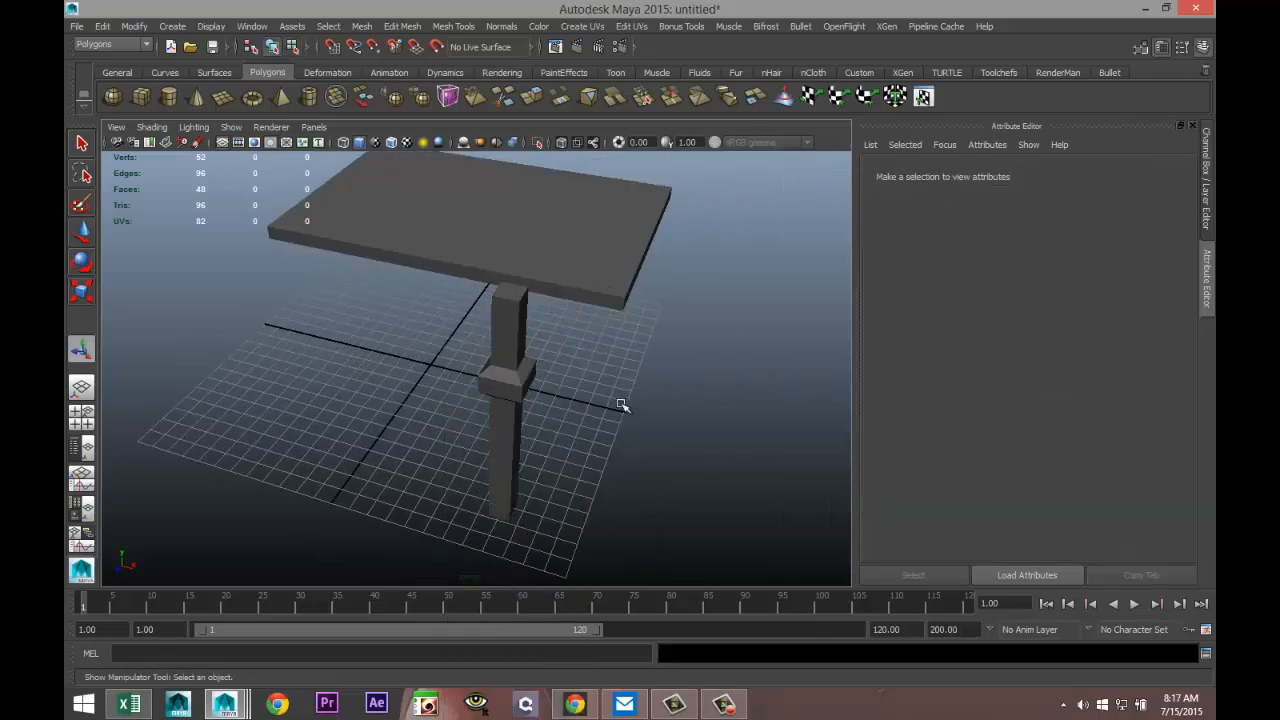
left_click_drag(622, 400, 640, 357, "alt")
left_click(606, 323)
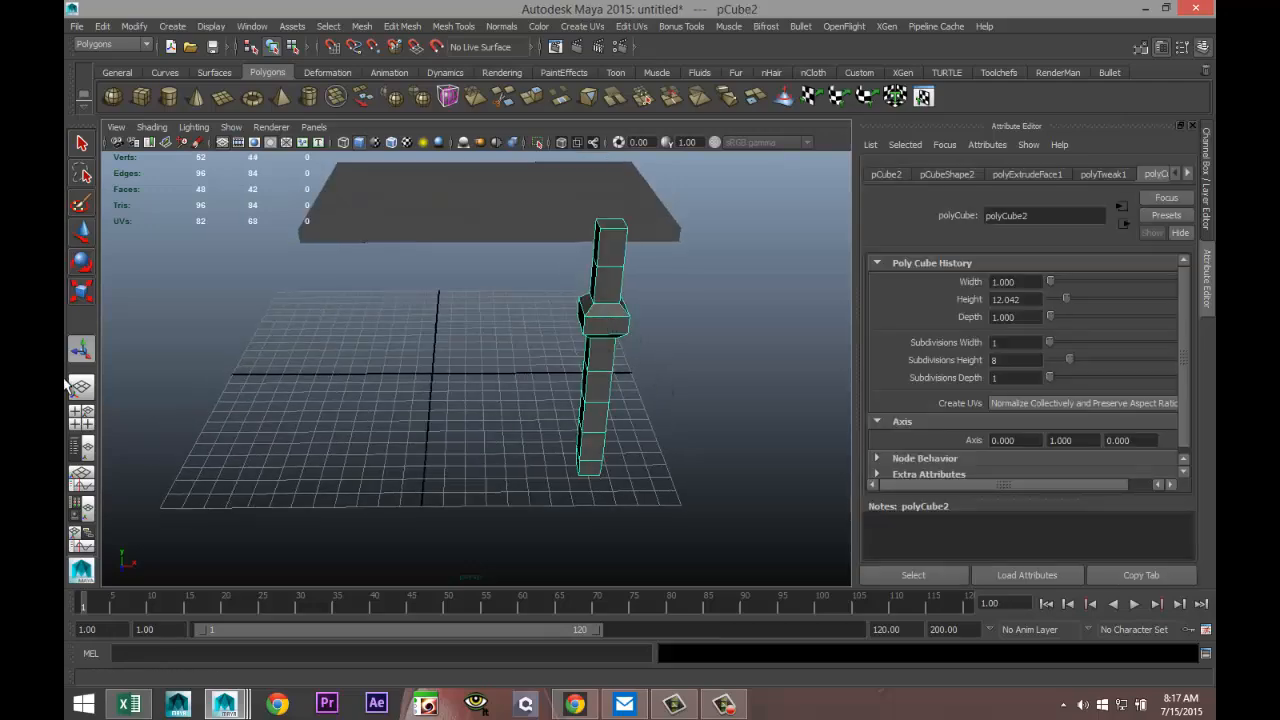
- In a wireframe top view, move the leg to the tabletop's front-left corner
left_click(81, 412)
key("space")
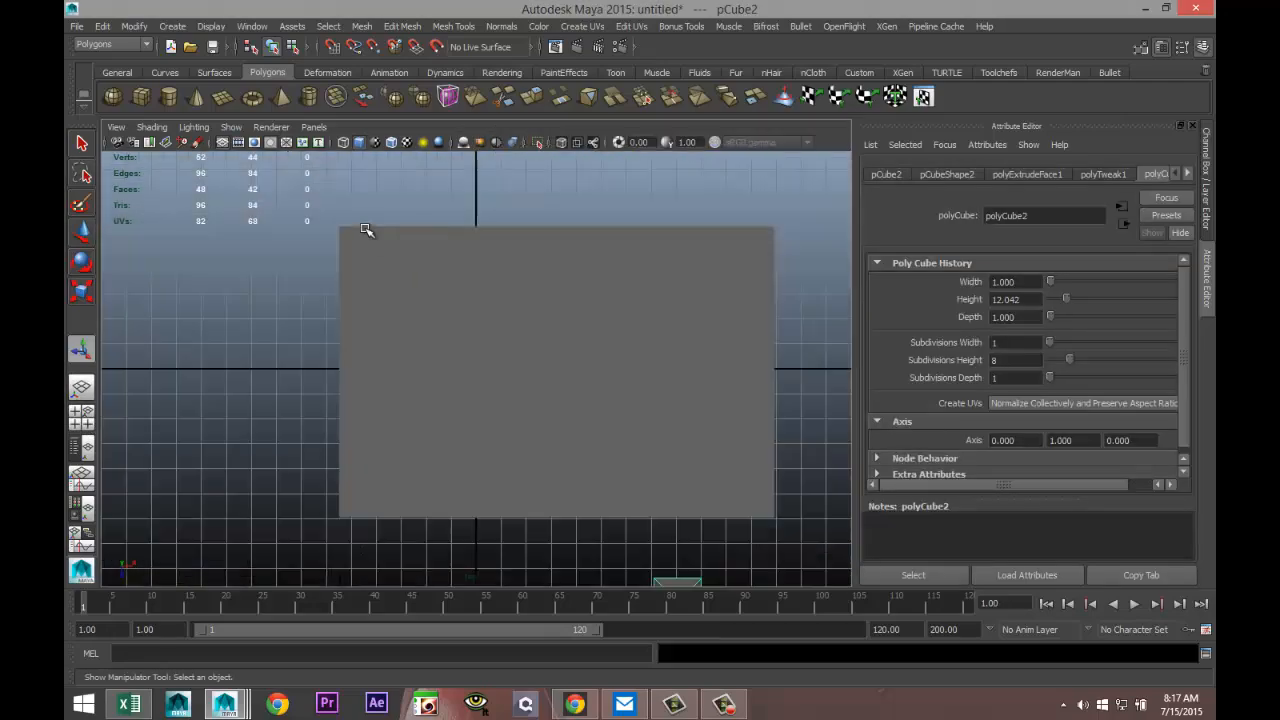
scroll(423, 277, "down", 5)
key("w")
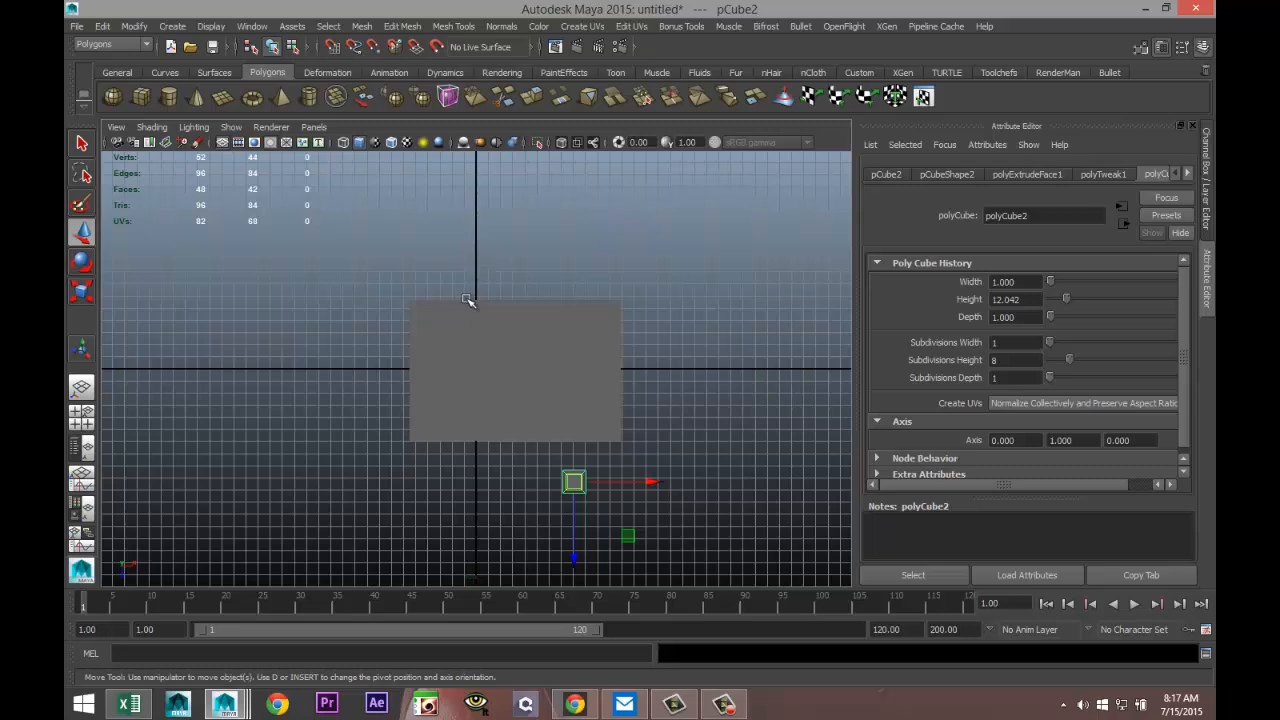
key("4")
left_click_drag(574, 482, 418, 437)
- Snap the leg's centre to the tabletop corner and shift it inward so its collar sits flush with both edges
key("f")
scroll(420, 440, "down", 5)
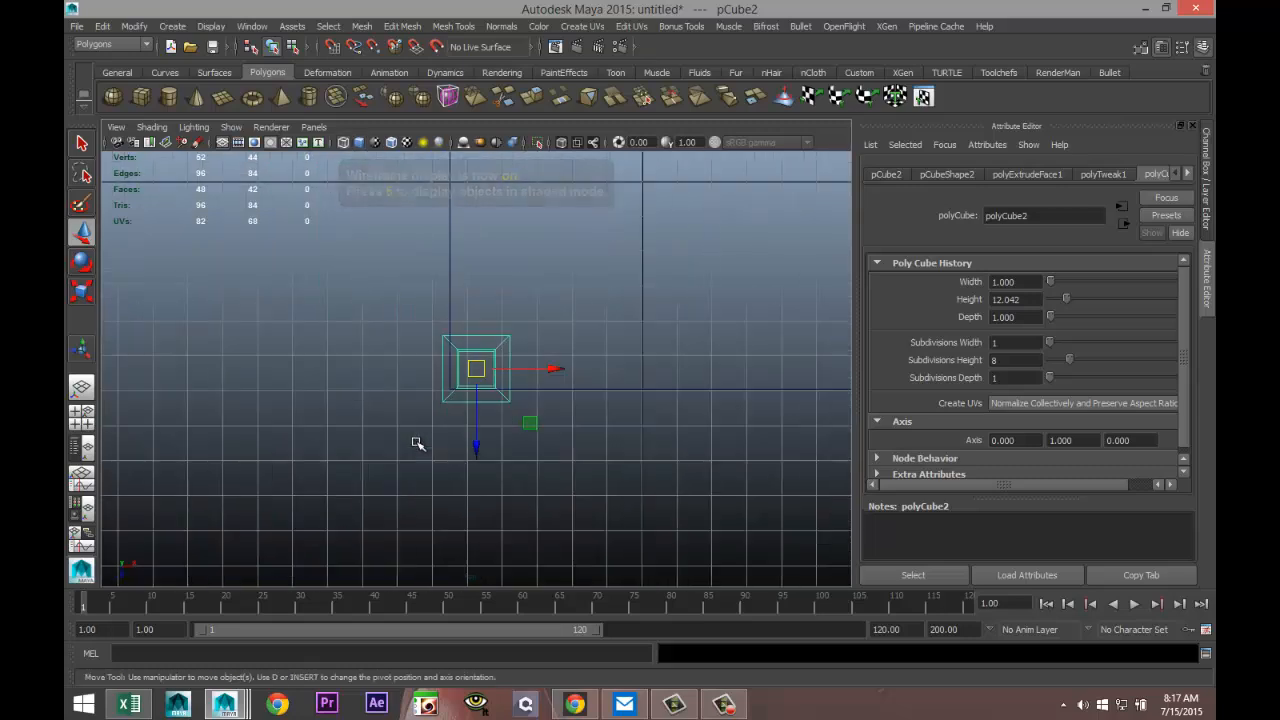
scroll(429, 447, "up", 1)
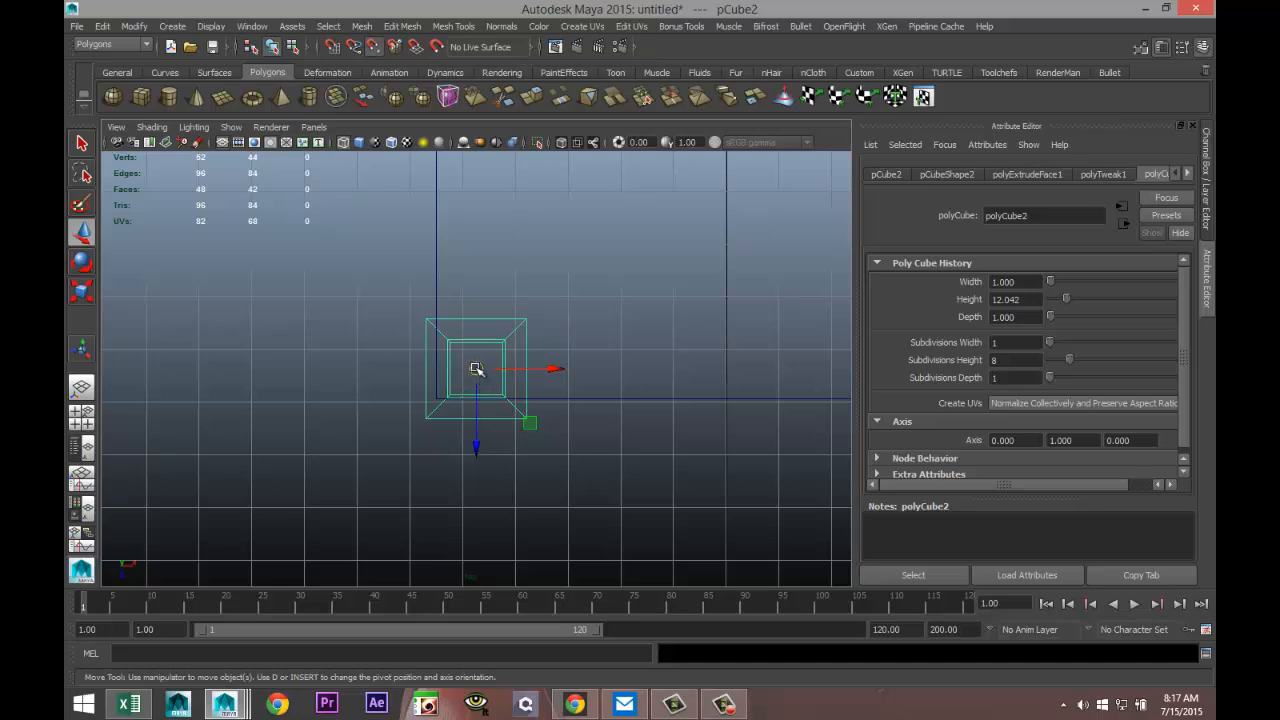
left_click_drag(477, 368, 480, 360)
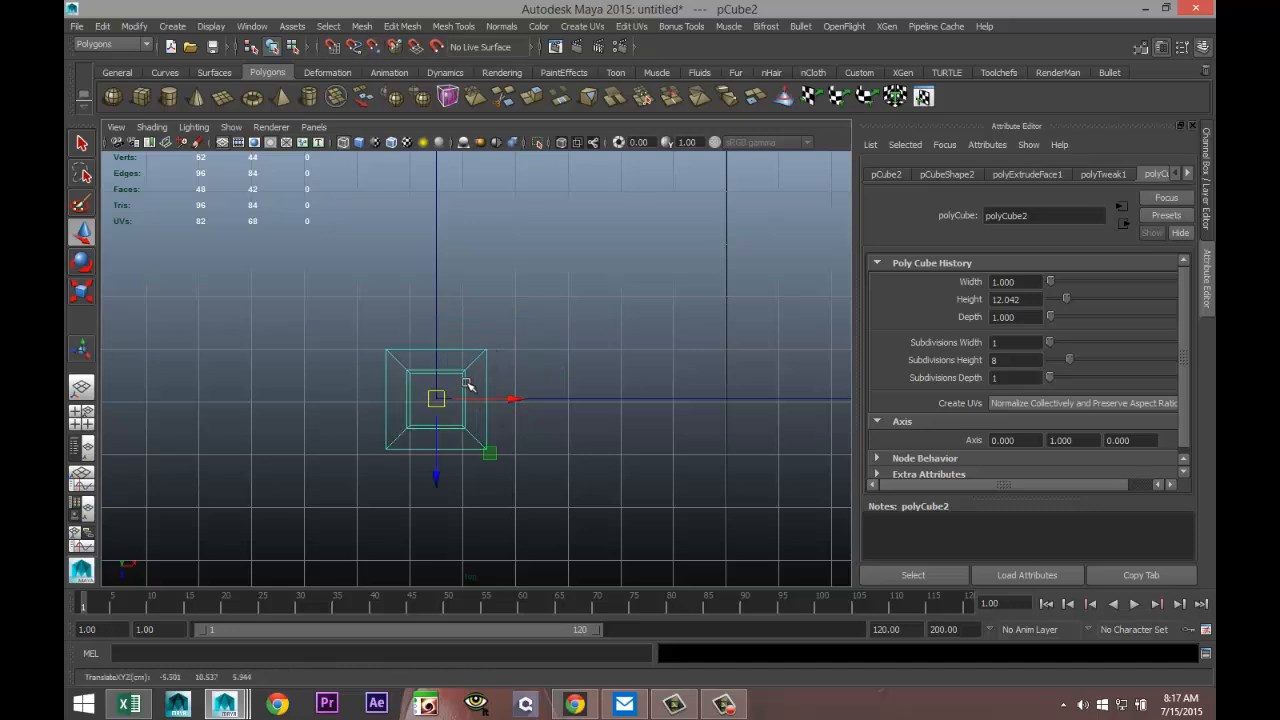
key("x")
left_click_drag(441, 404, 529, 350)
scroll(560, 410, "down", 3)
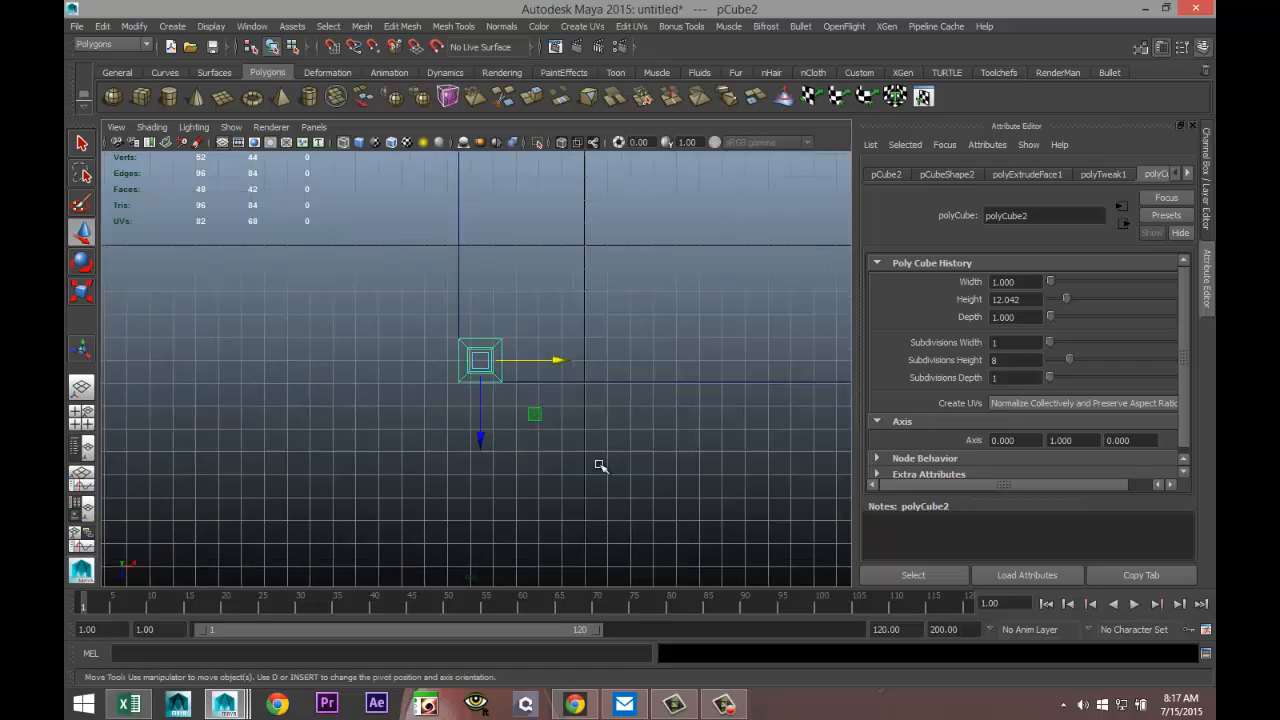
- Duplicate the leg and move the copy along X to about 11, flush inside the tabletop's front-right corner
key("ctrl+d")
scroll(605, 440, "down", 3)
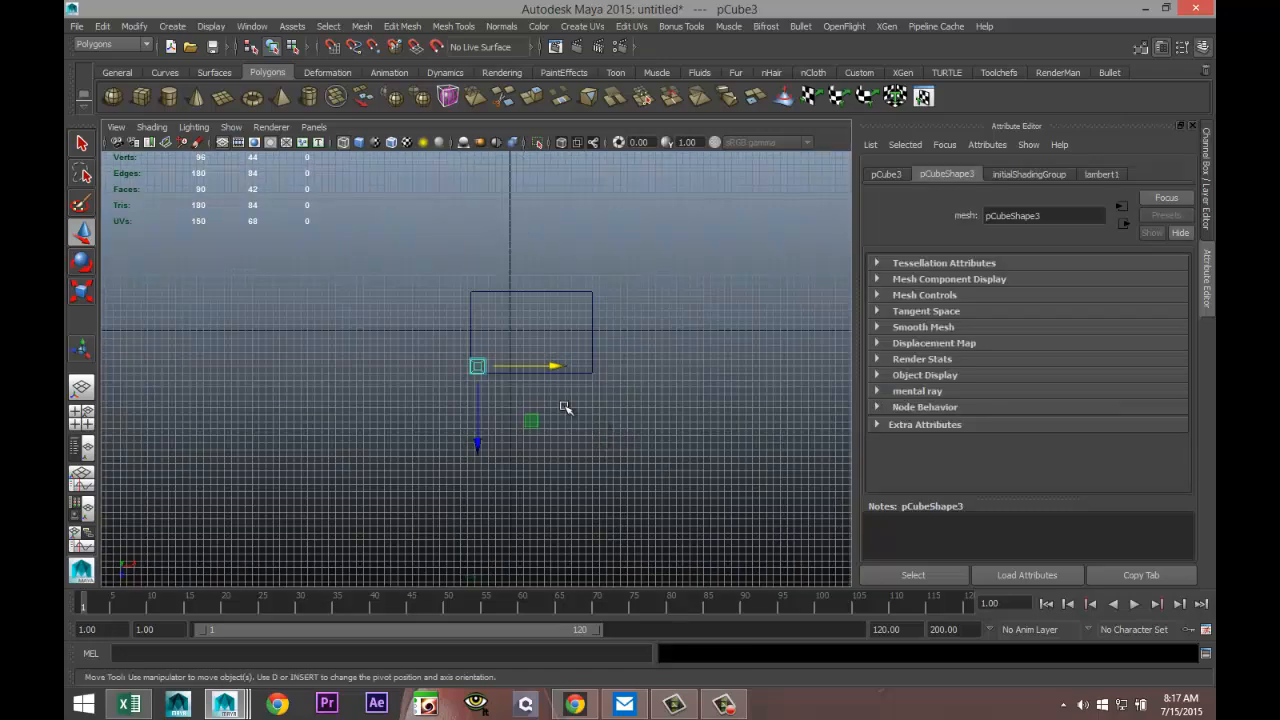
left_click_drag(558, 368, 668, 382)
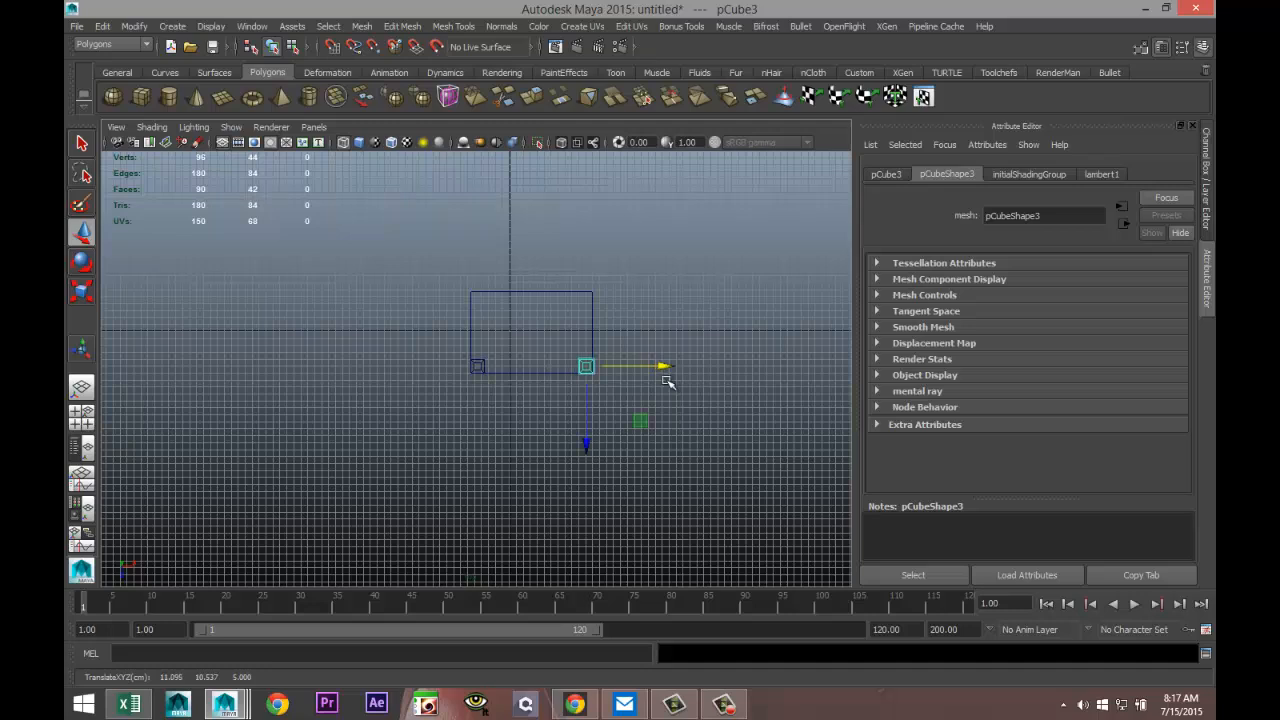
key("f")
left_click_drag(545, 369, 527, 369)
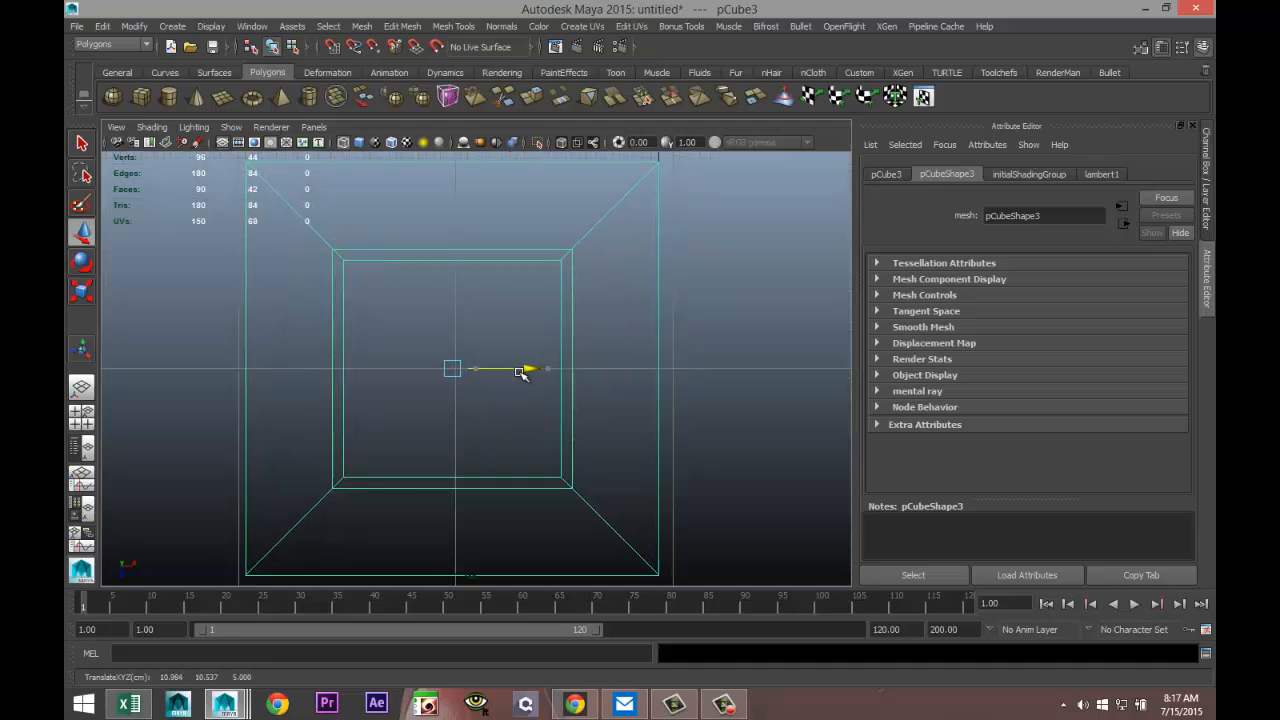
- Duplicate both front legs together and move the copies along Z to the tabletop's two back corners
scroll(510, 407, "down", 4)
scroll(510, 407, "down", 3)
left_click(212, 369)
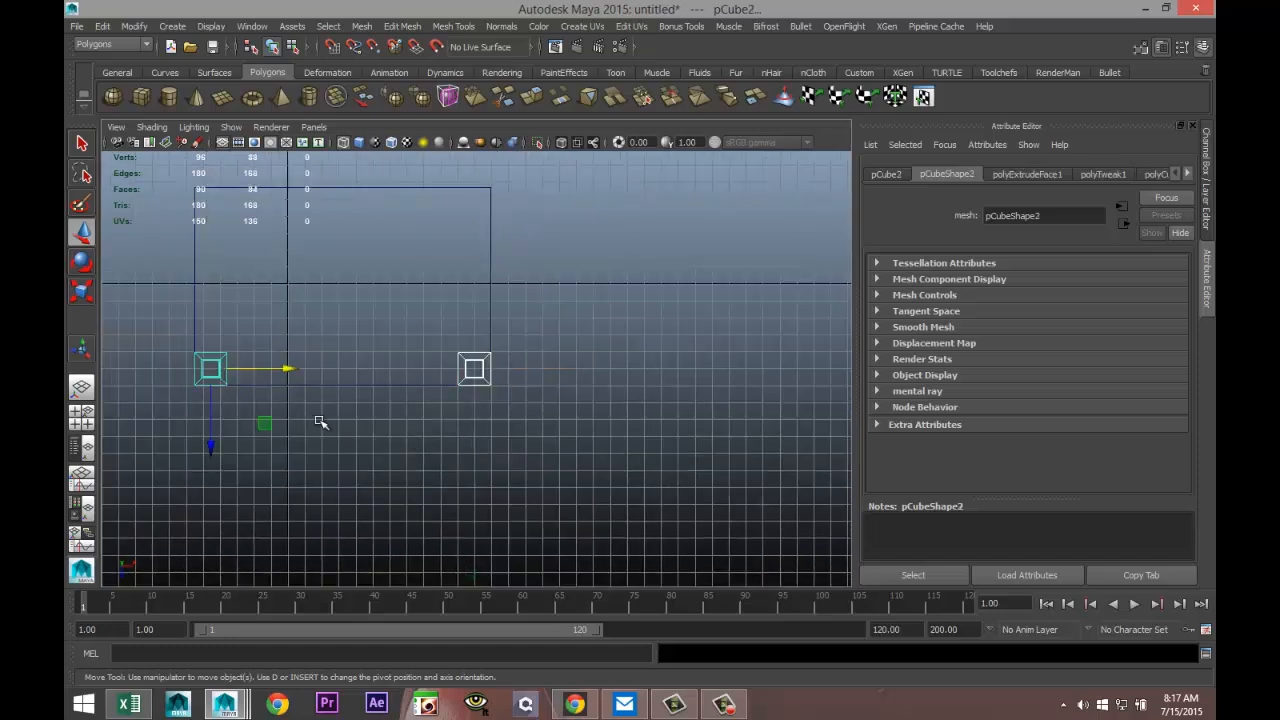
key("ctrl+d")
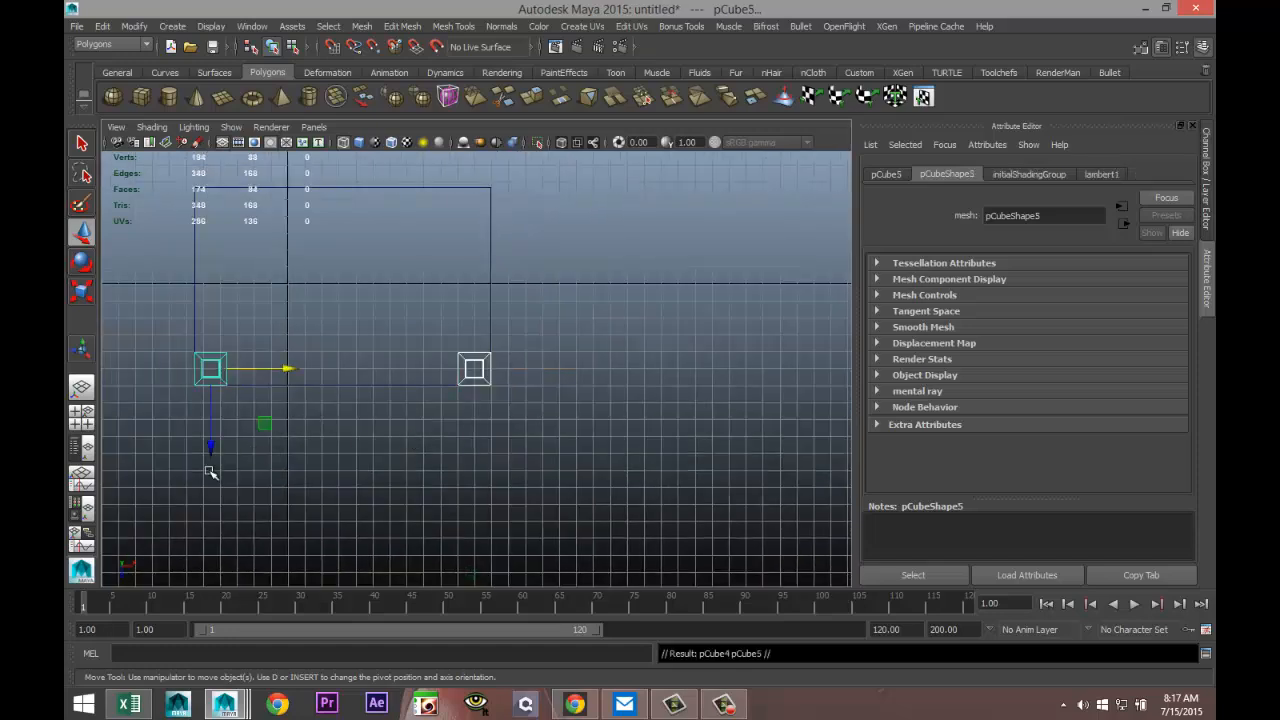
left_click_drag(211, 449, 219, 289)
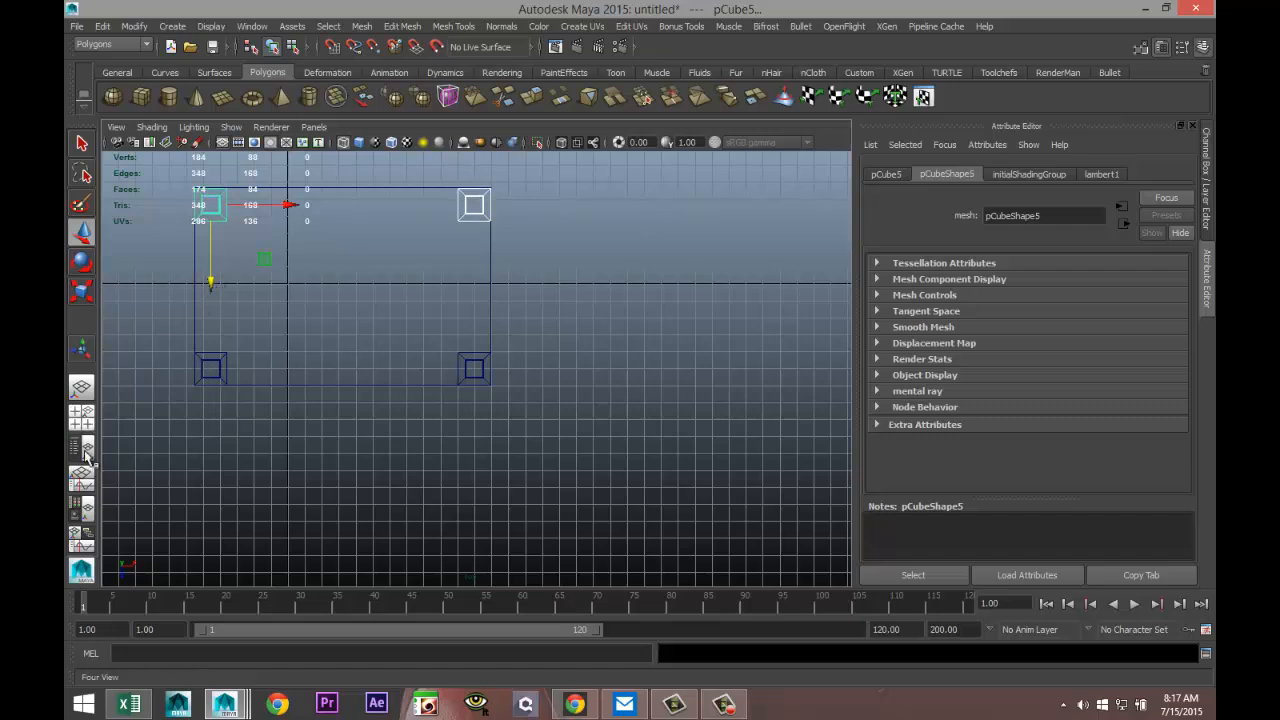
- In the perspective view, select all four legs and lower them along Y until they hang beneath the tabletop
left_click(82, 414)
key("space")
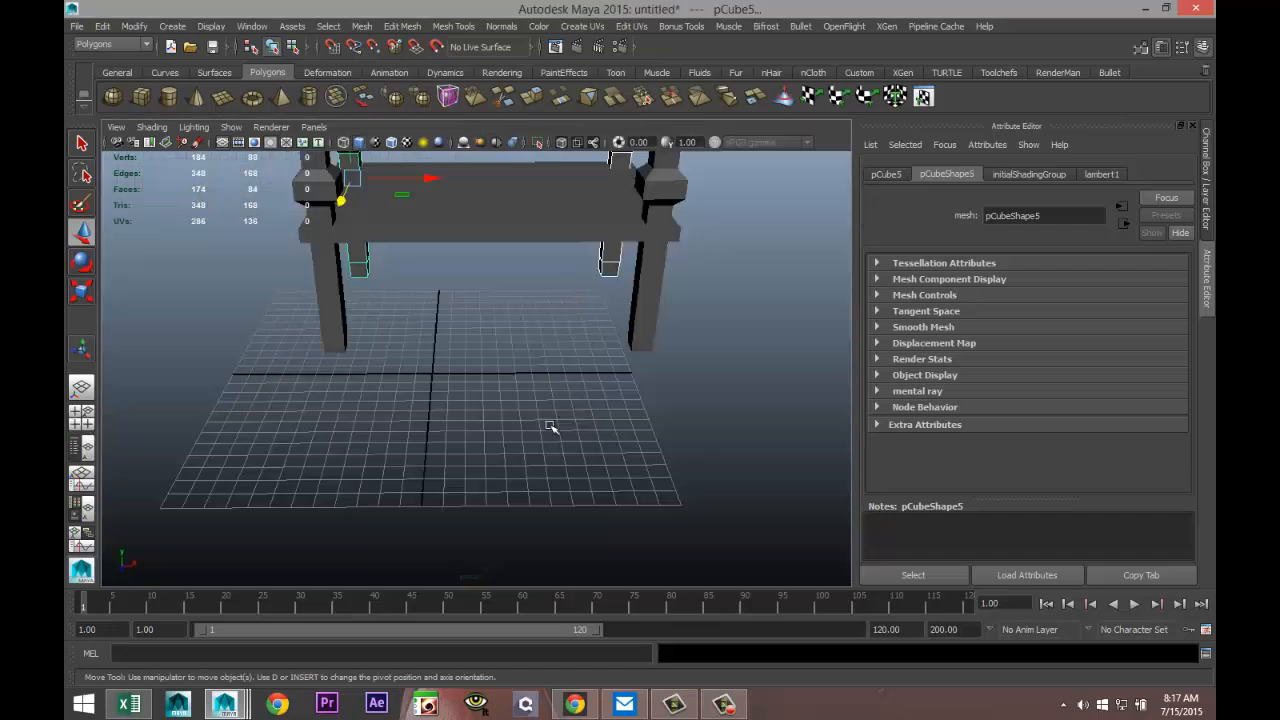
scroll(543, 436, "down", 5)
left_click_drag(546, 465, 547, 422, "alt")
middle_click_drag(547, 422, 549, 506, "alt")
scroll(543, 508, "up", 6)
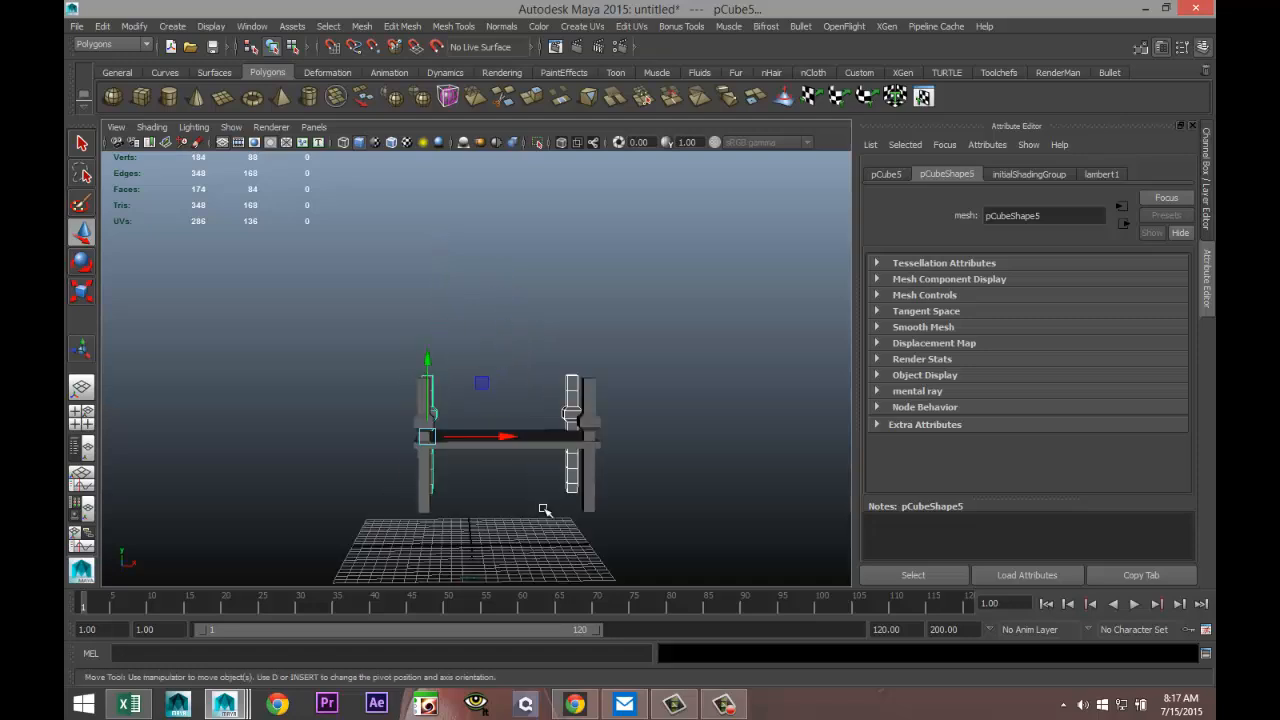
left_click_drag(115, 319, 835, 461)
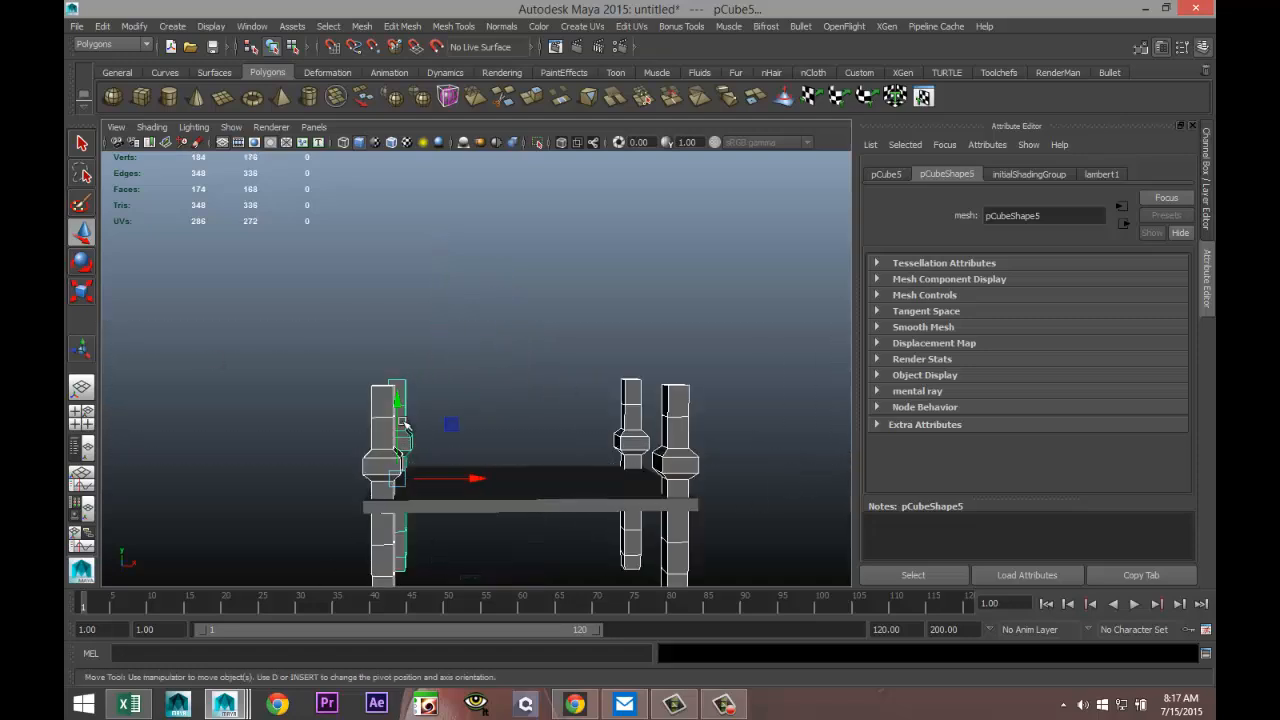
left_click_drag(404, 424, 420, 489)
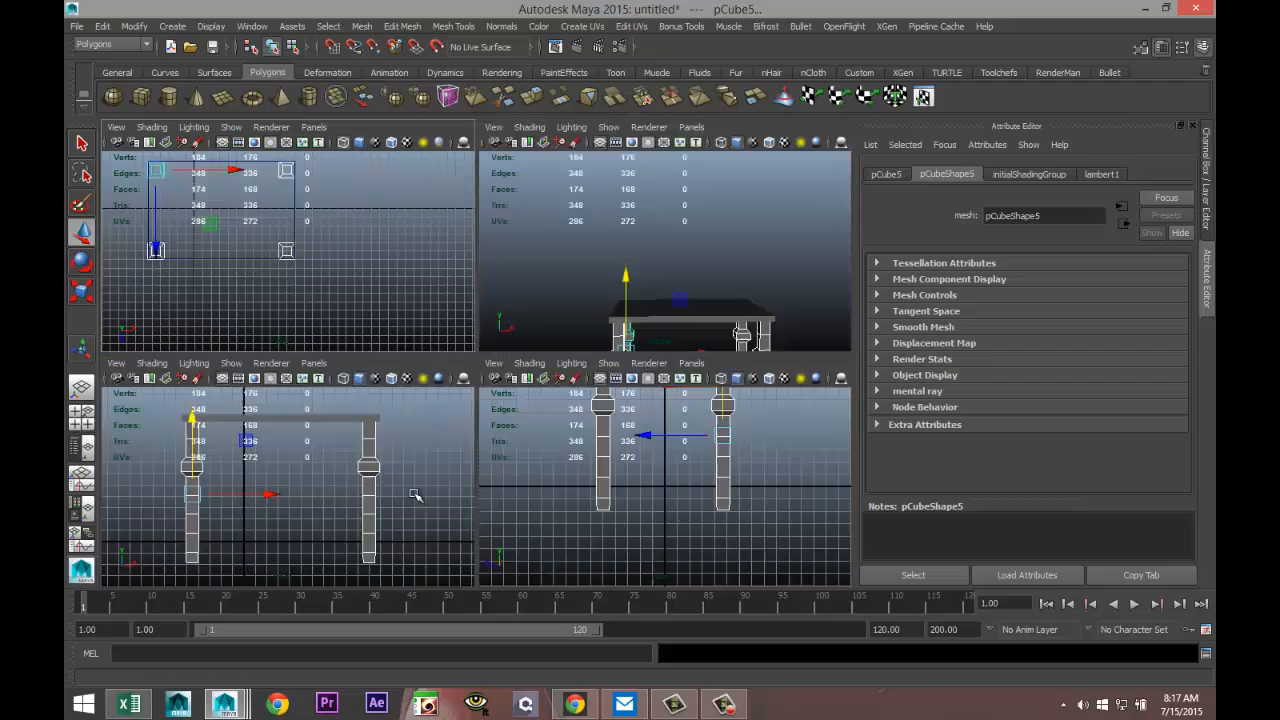
- In a wireframe side view, nudge the four legs along Y to about 3.95 so their tops meet the tabletop's underside
left_click(81, 418)
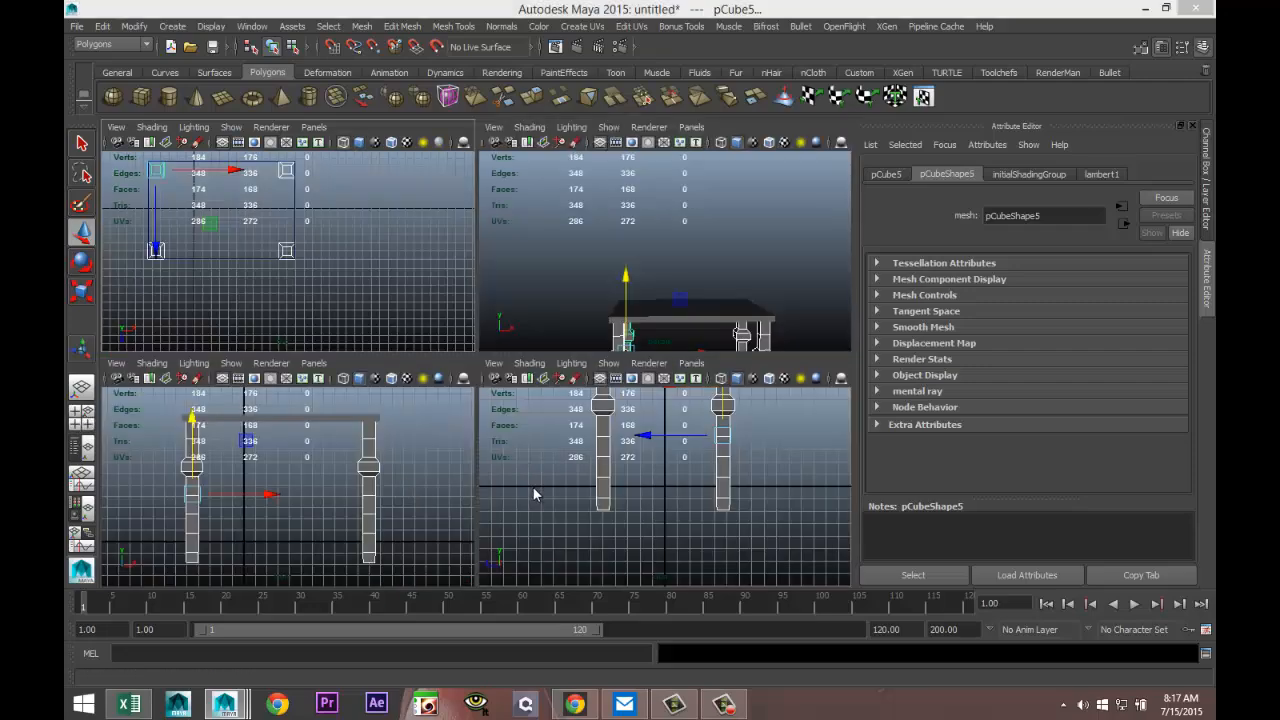
key("space")
scroll(634, 423, "down", 3)
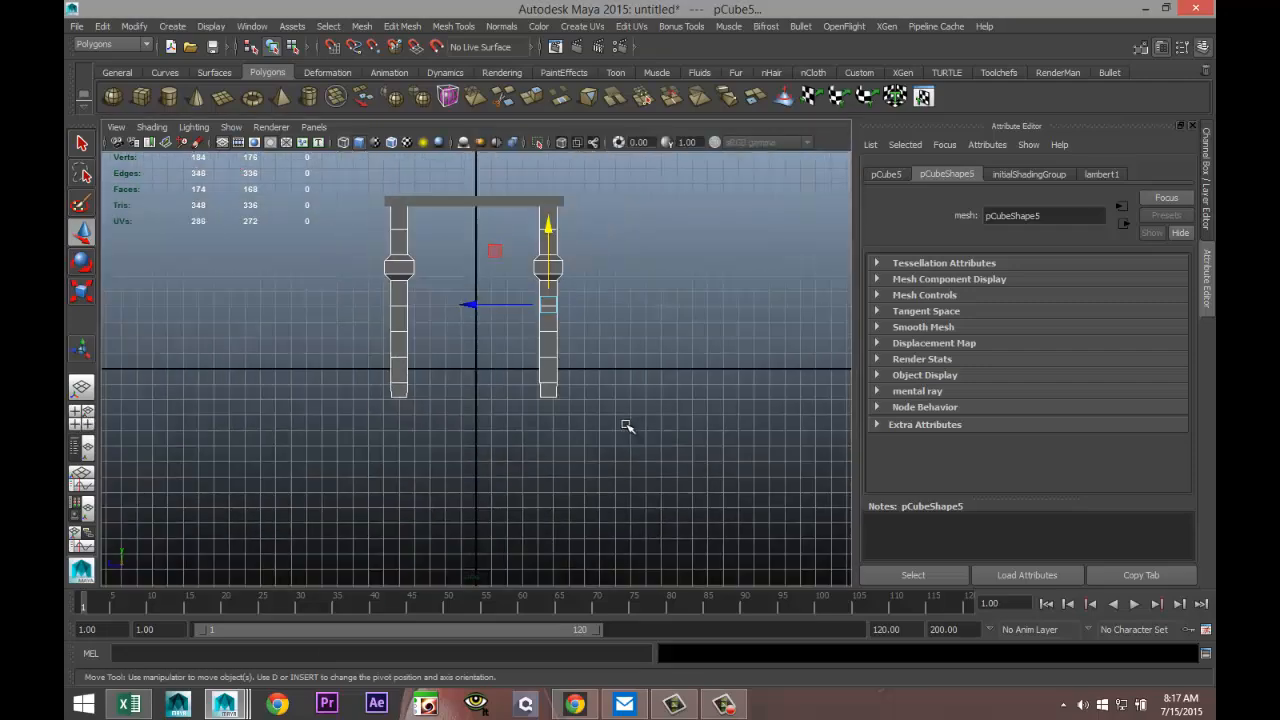
key("4")
middle_click_drag(654, 351, 658, 392, "alt")
scroll(496, 400, "up", 3)
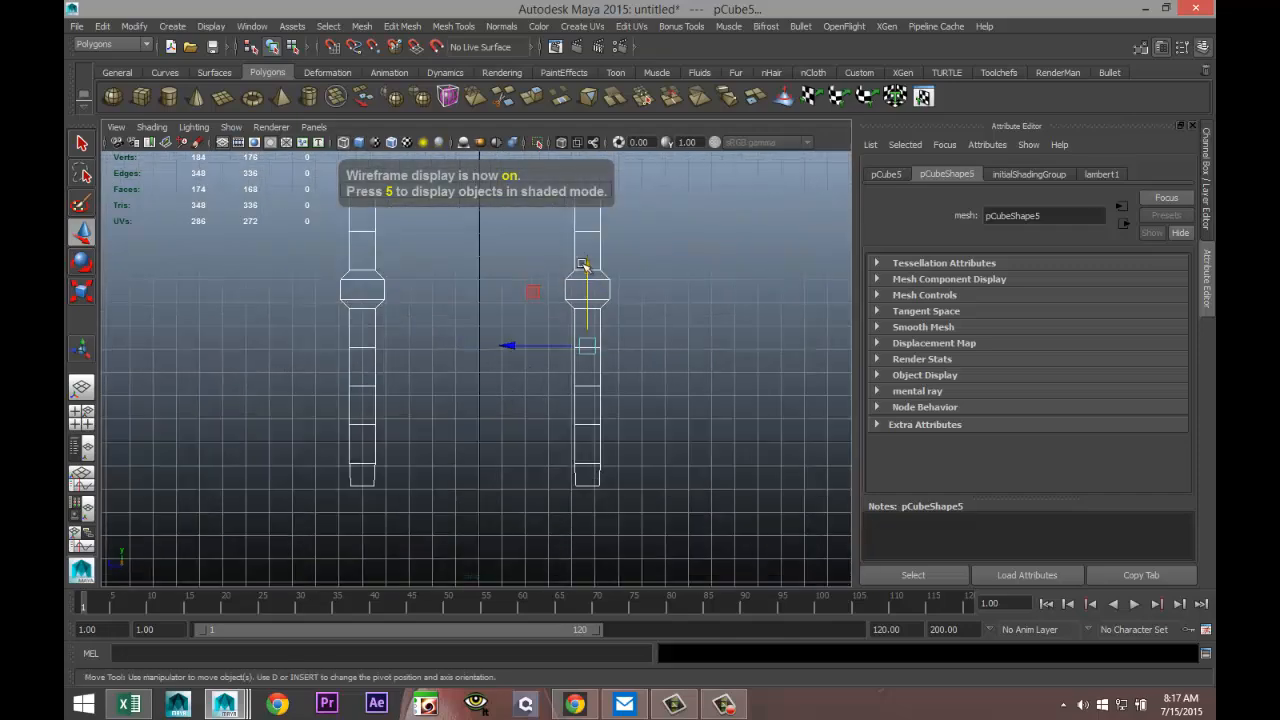
left_click_drag(587, 270, 589, 273)
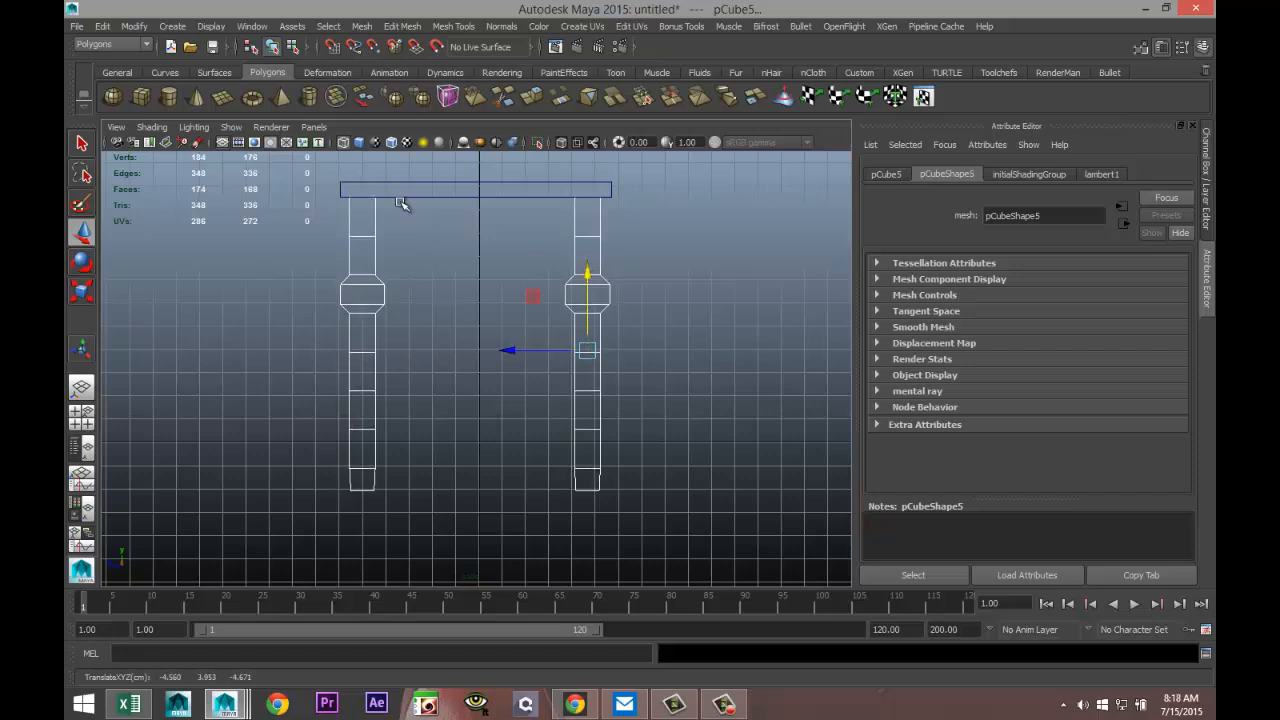
- Clear the selection and examine the assembled table from several angles in the perspective view
left_click(84, 424)
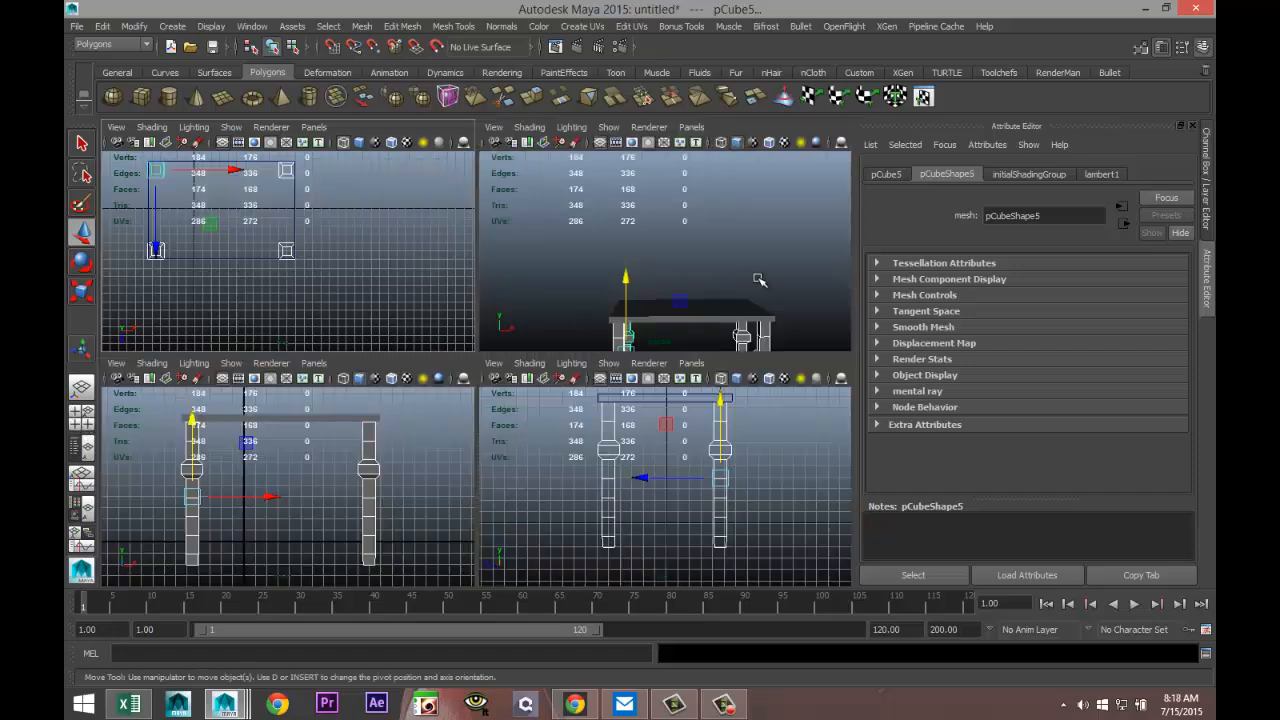
key("space")
left_click_drag(552, 539, 643, 500, "alt")
left_click(643, 499)
scroll(634, 478, "up", 8)
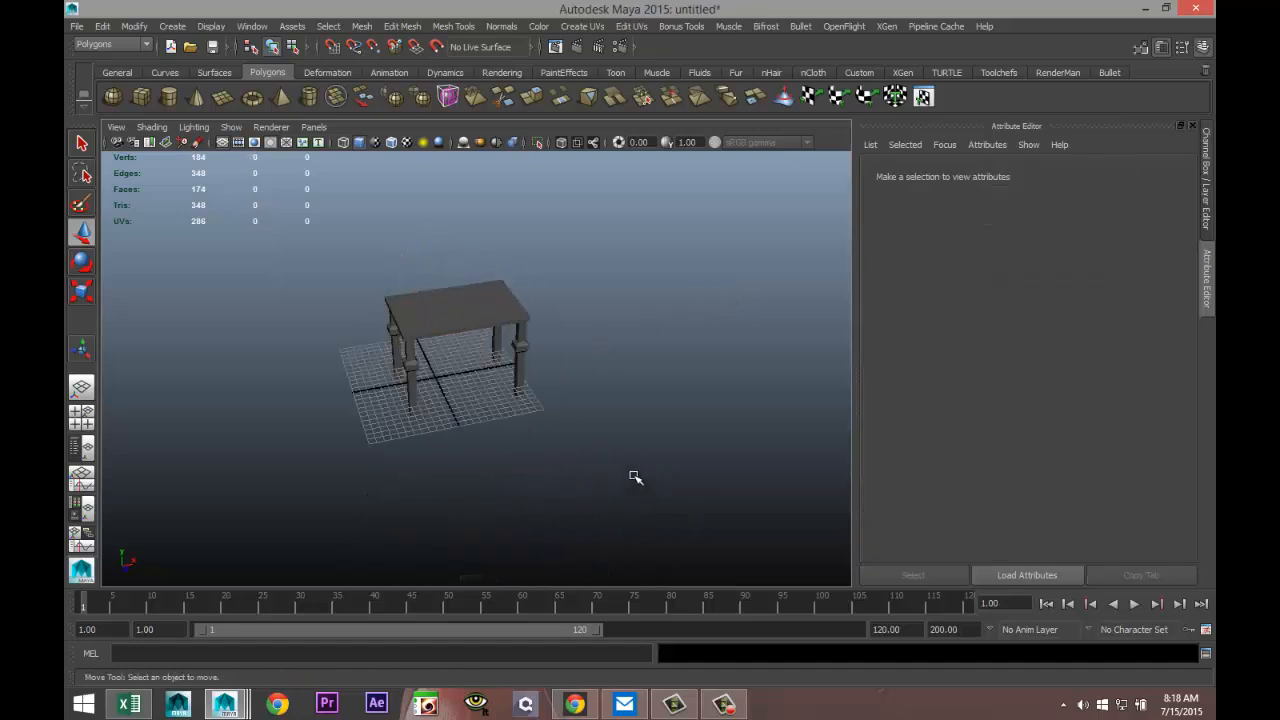
middle_click_drag(618, 354, 642, 394, "alt")
left_click_drag(642, 394, 694, 449, "alt")
middle_click_drag(679, 455, 706, 451, "alt")
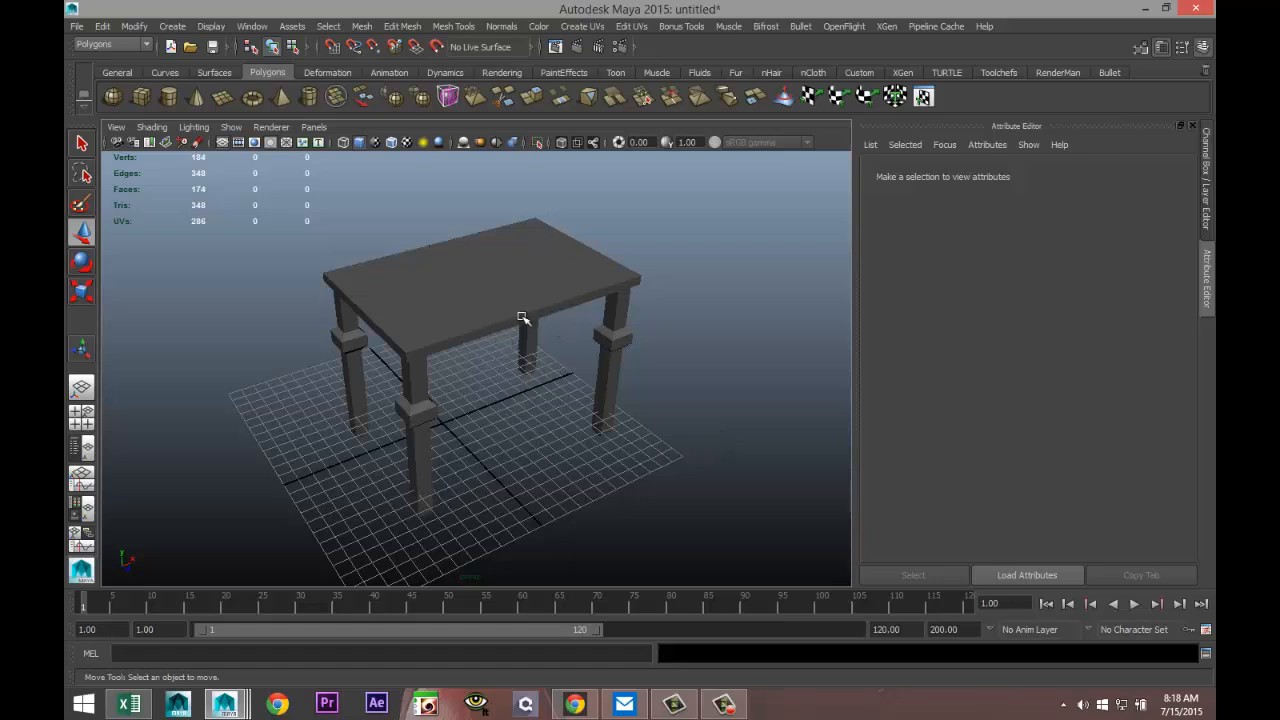
- Assign a new Lambert material to the tabletop and set its color to green
left_click(485, 280)
right_click(578, 265)
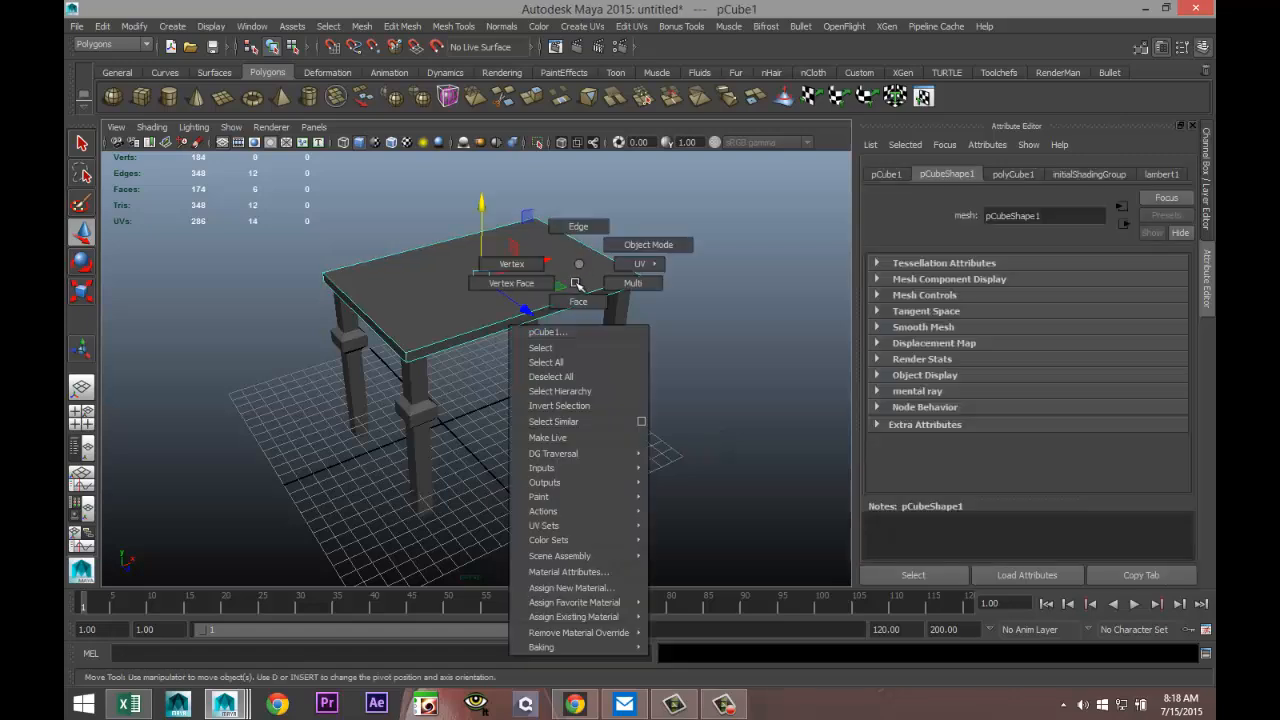
left_click(570, 588)
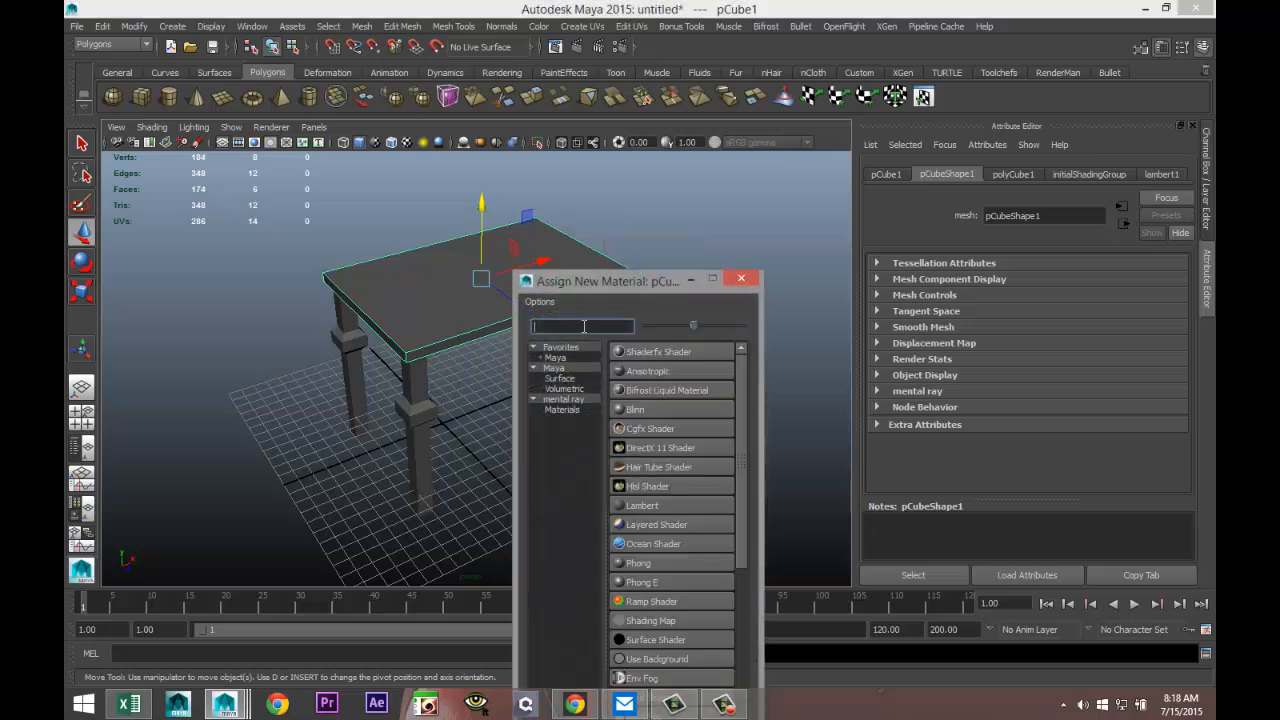
type("la")
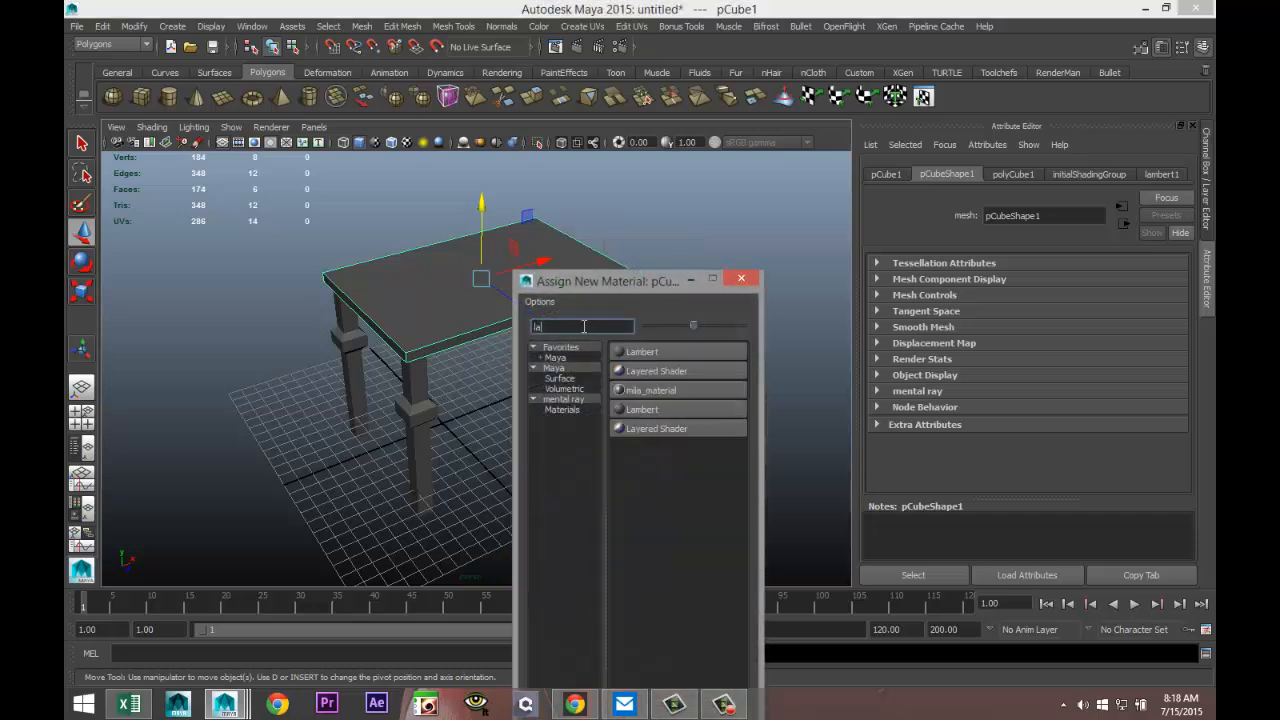
left_click(674, 353)
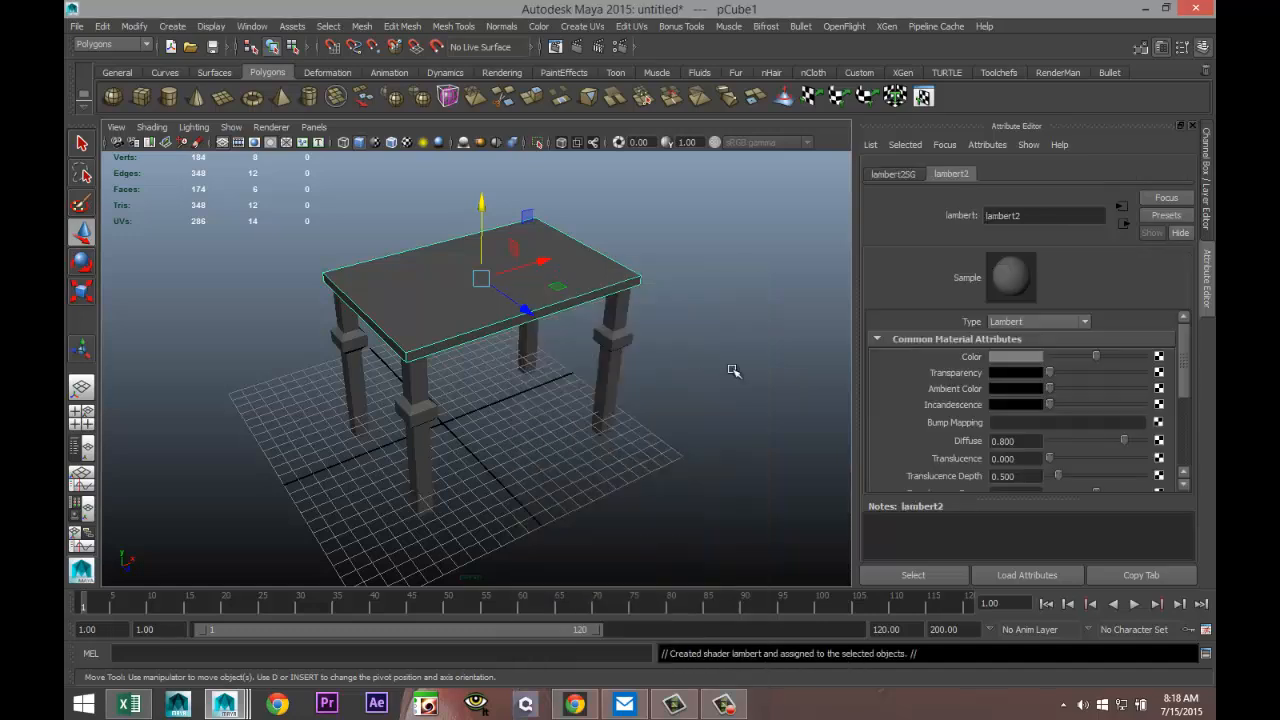
left_click(1033, 360)
left_click(1010, 318)
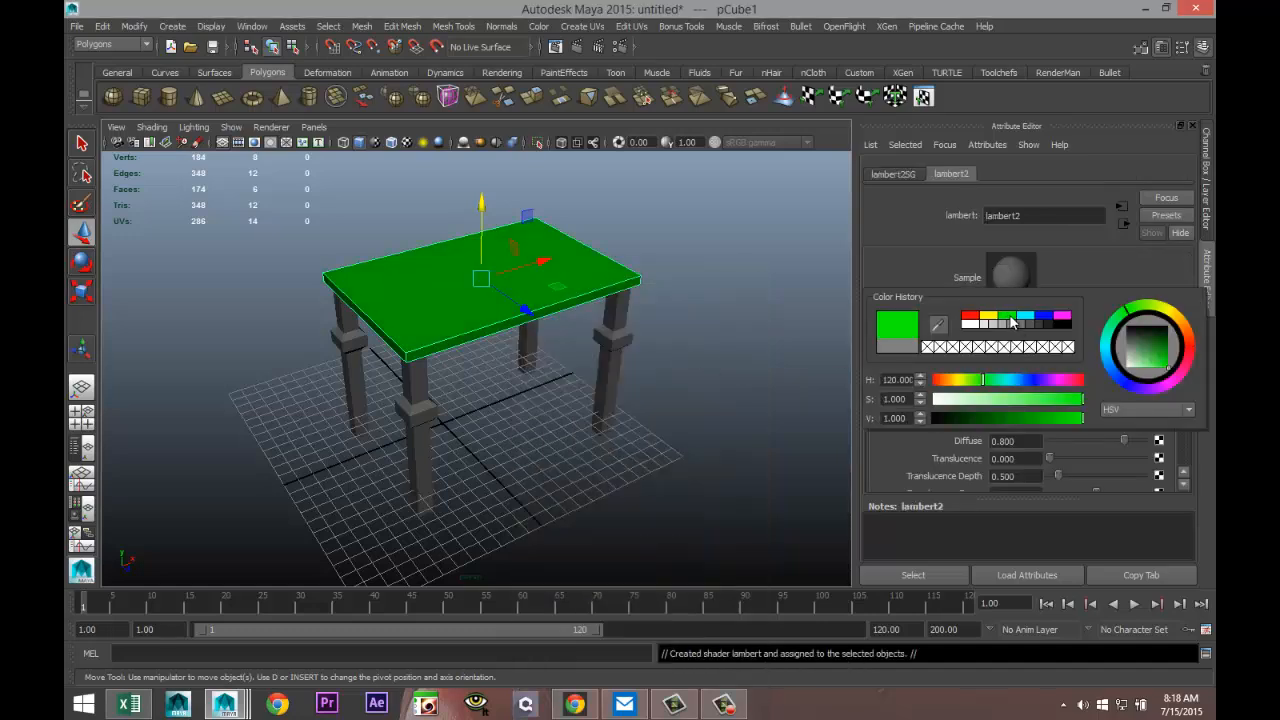
left_click(727, 443)
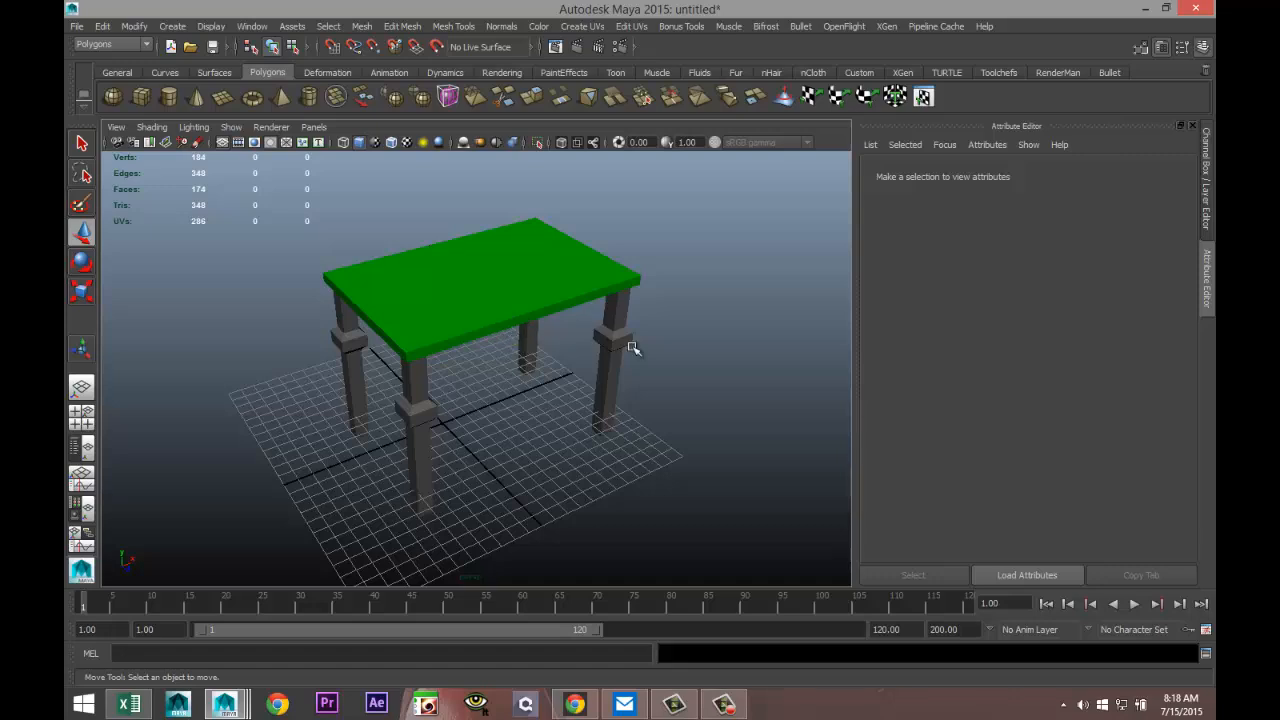
- Replace the tabletop's green material with another new Lambert material in its default gray
scroll(622, 361, "up", 2)
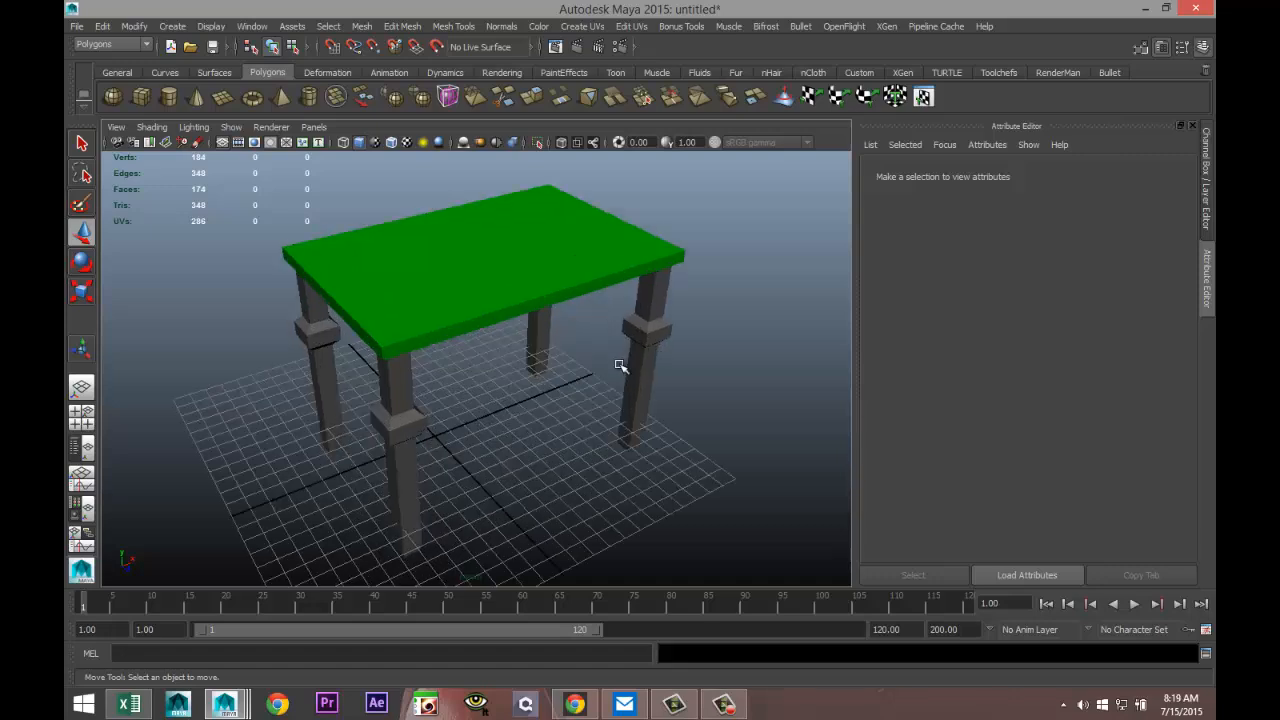
scroll(619, 368, "down", 2)
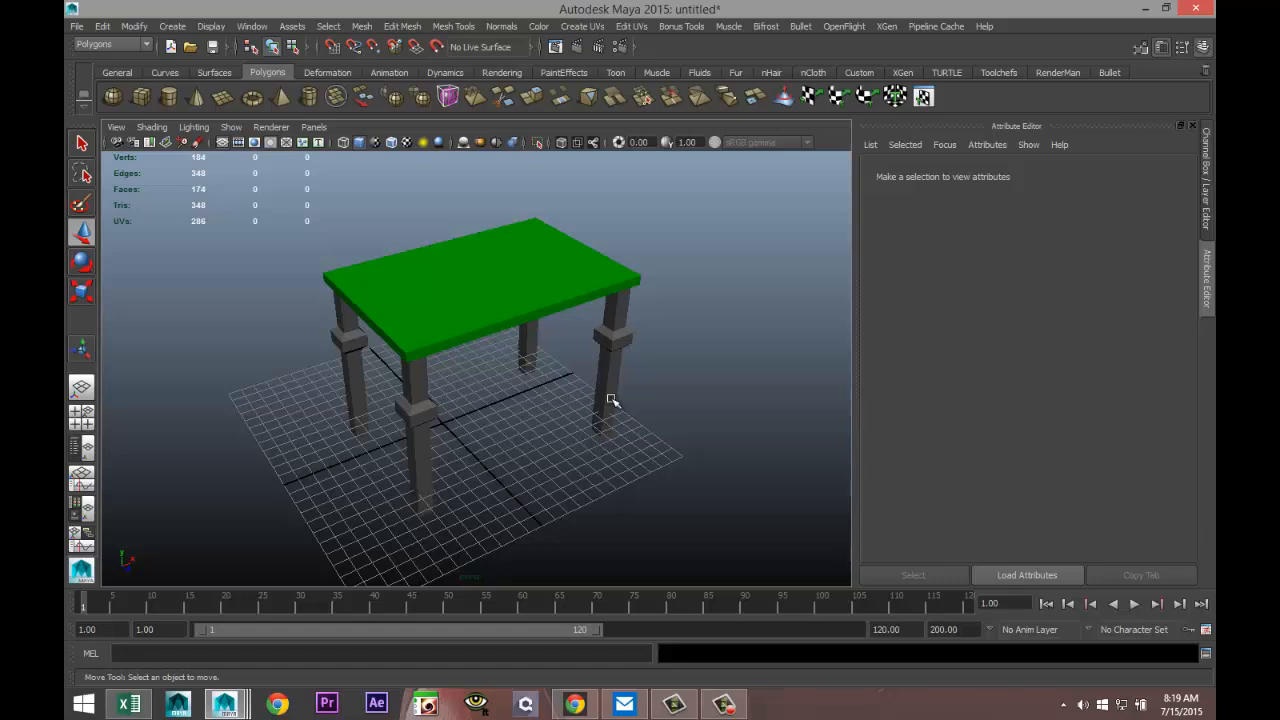
left_click(502, 278)
right_click(570, 263)
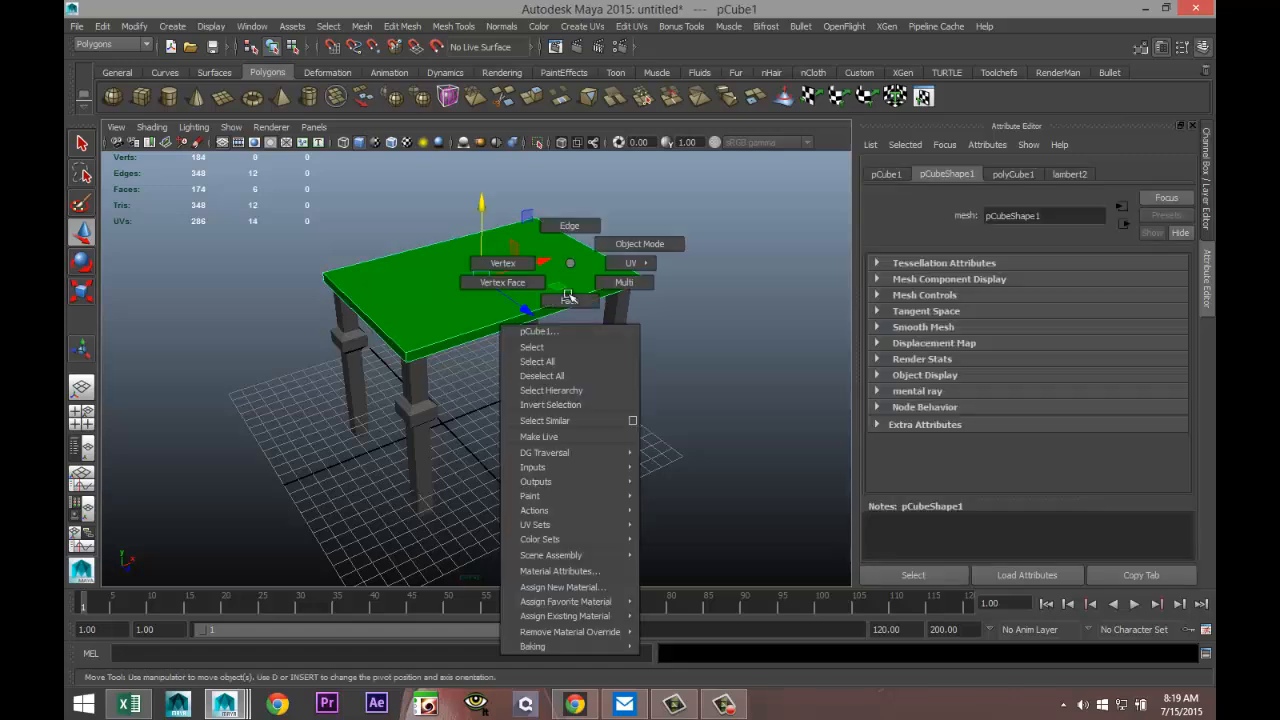
left_click(563, 587)
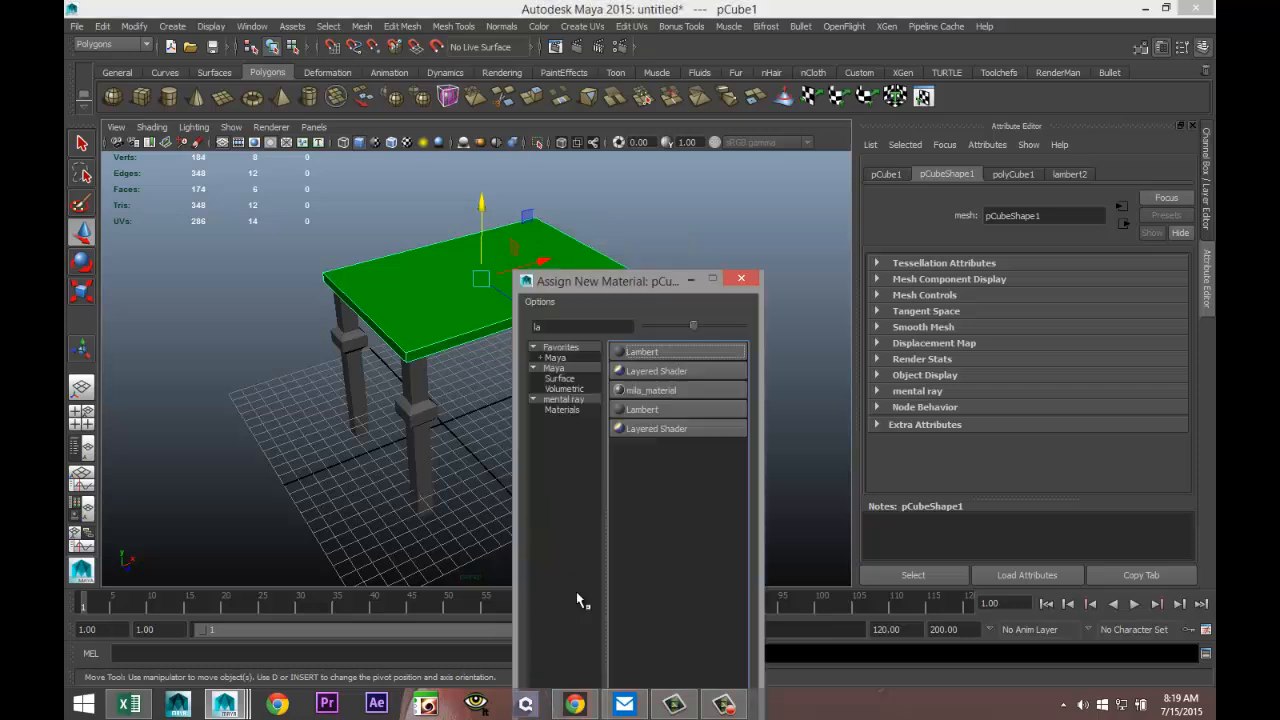
left_click(643, 352)
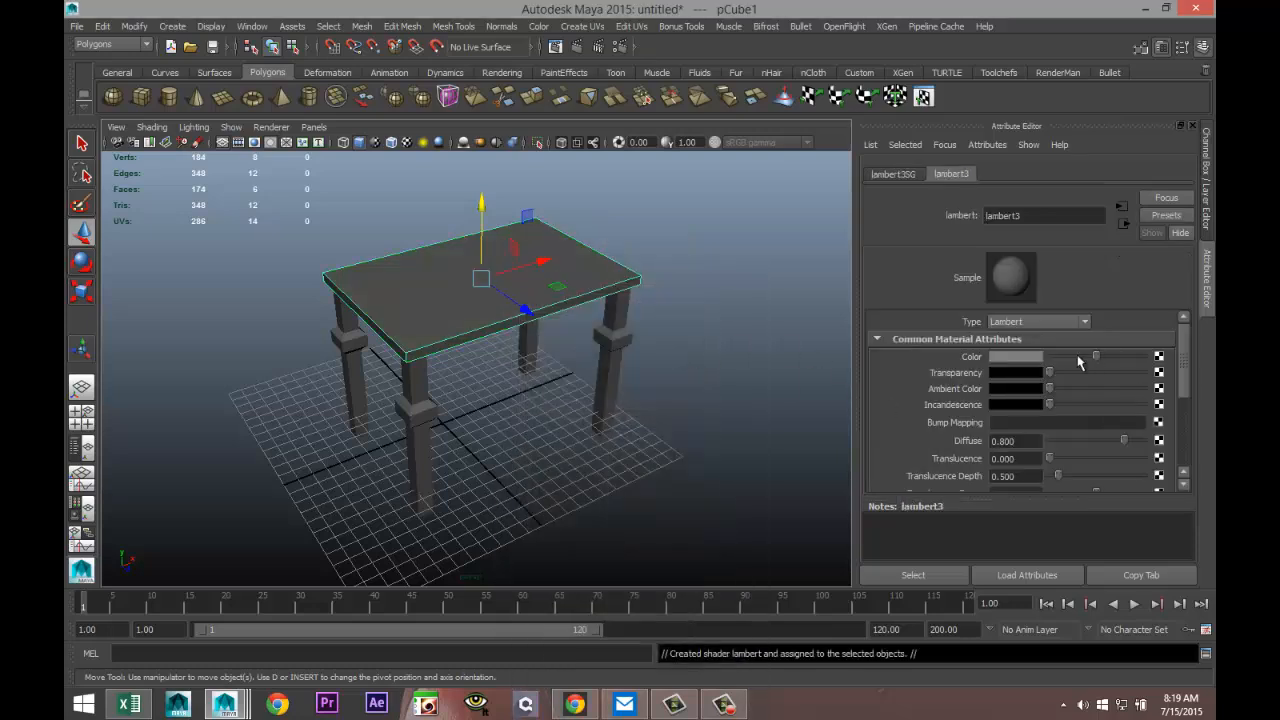
left_click(738, 378)
- Apply Planar Mapping to the tabletop to create its UVs
scroll(751, 354, "up", 3)
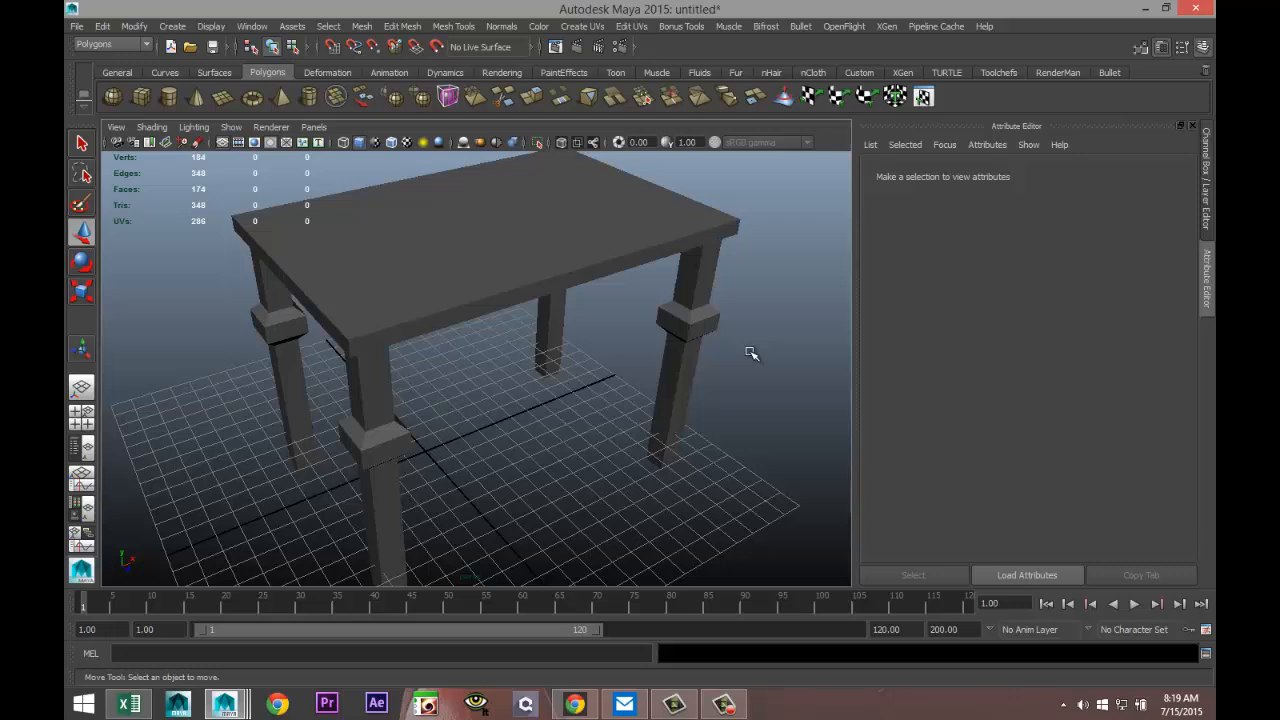
scroll(500, 440, "down", 3)
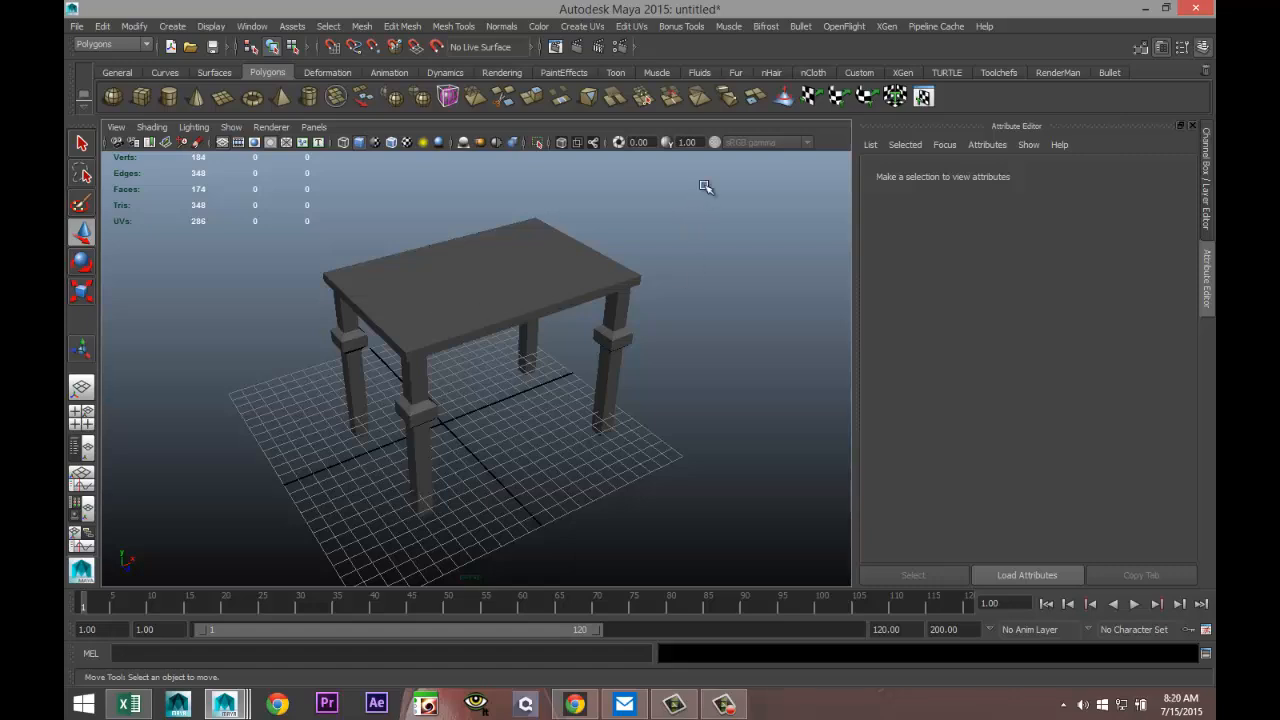
left_click(528, 266)
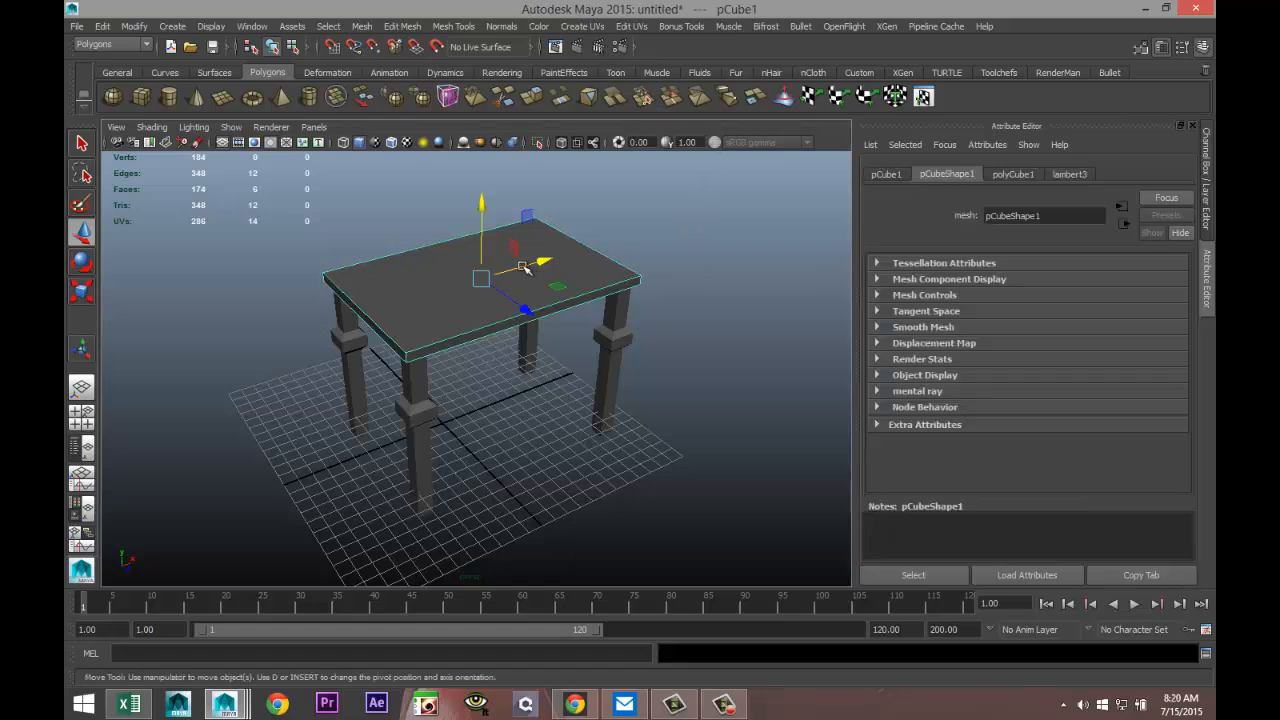
left_click(583, 27)
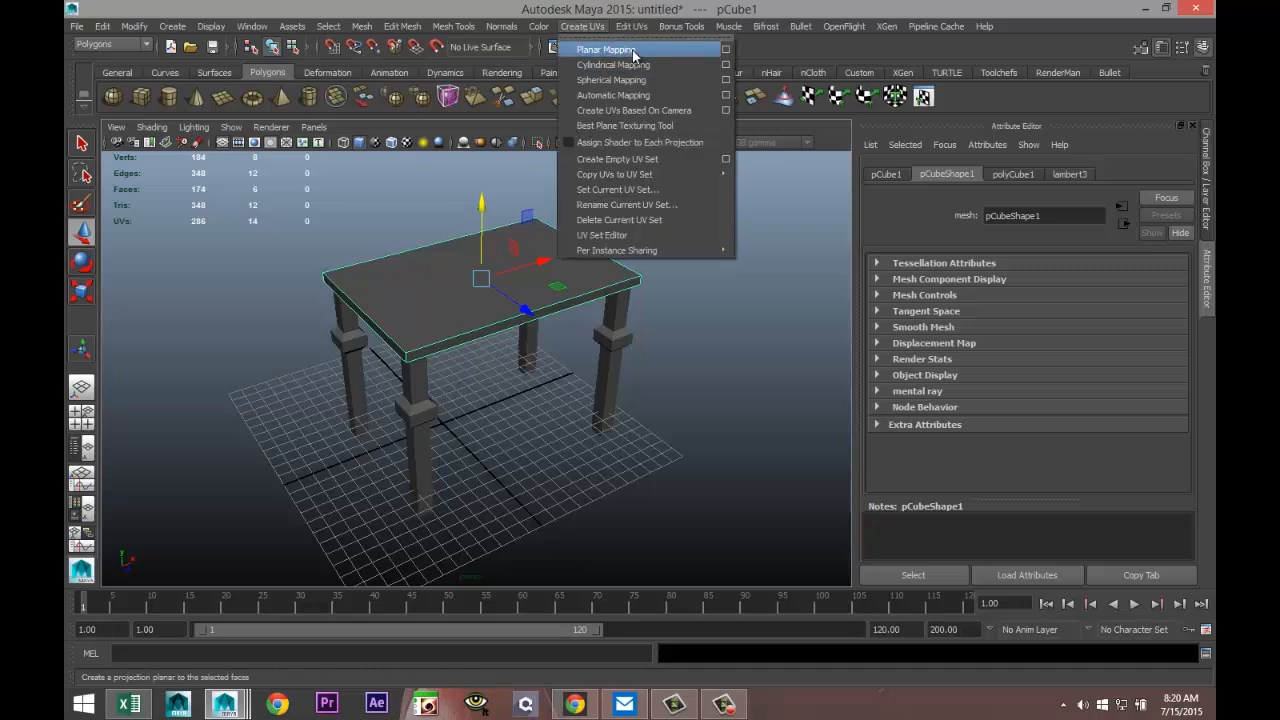
left_click(605, 50)
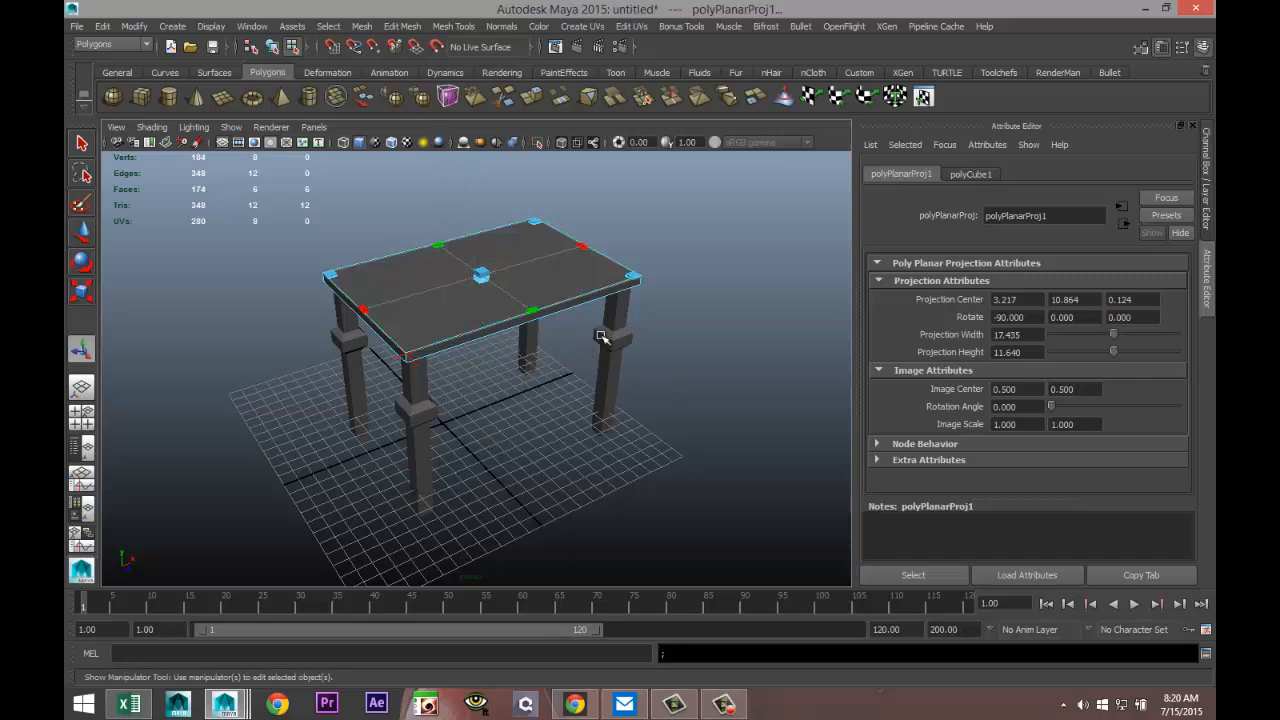
- Create a polygon cylinder about 11.4 units tall beside the table and apply Cylindrical Mapping to it
left_click(582, 26)
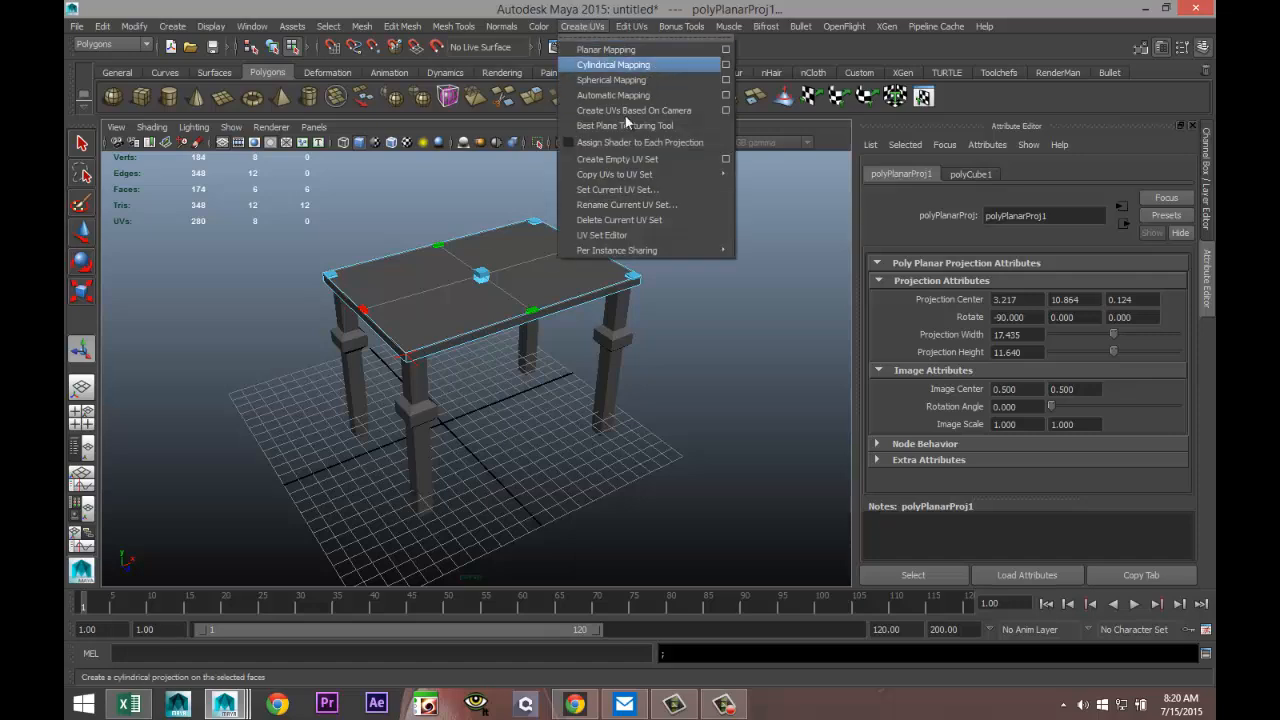
left_click(168, 96)
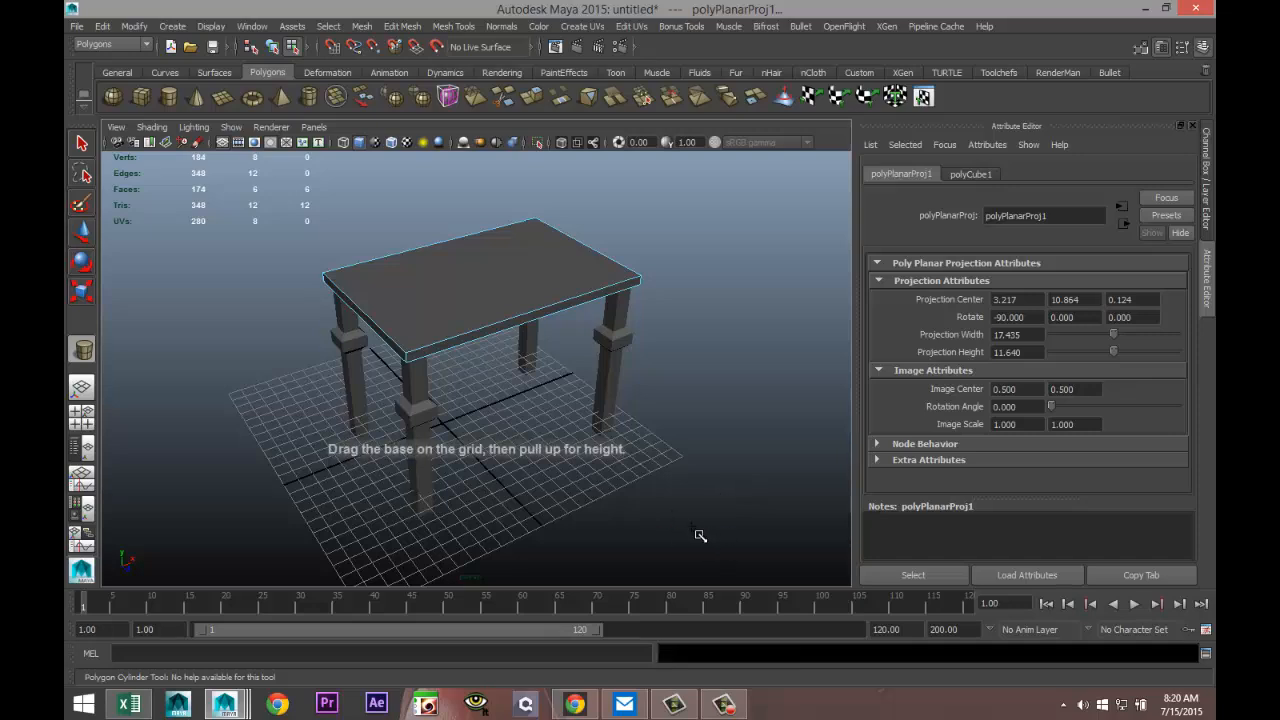
left_click_drag(670, 517, 725, 359)
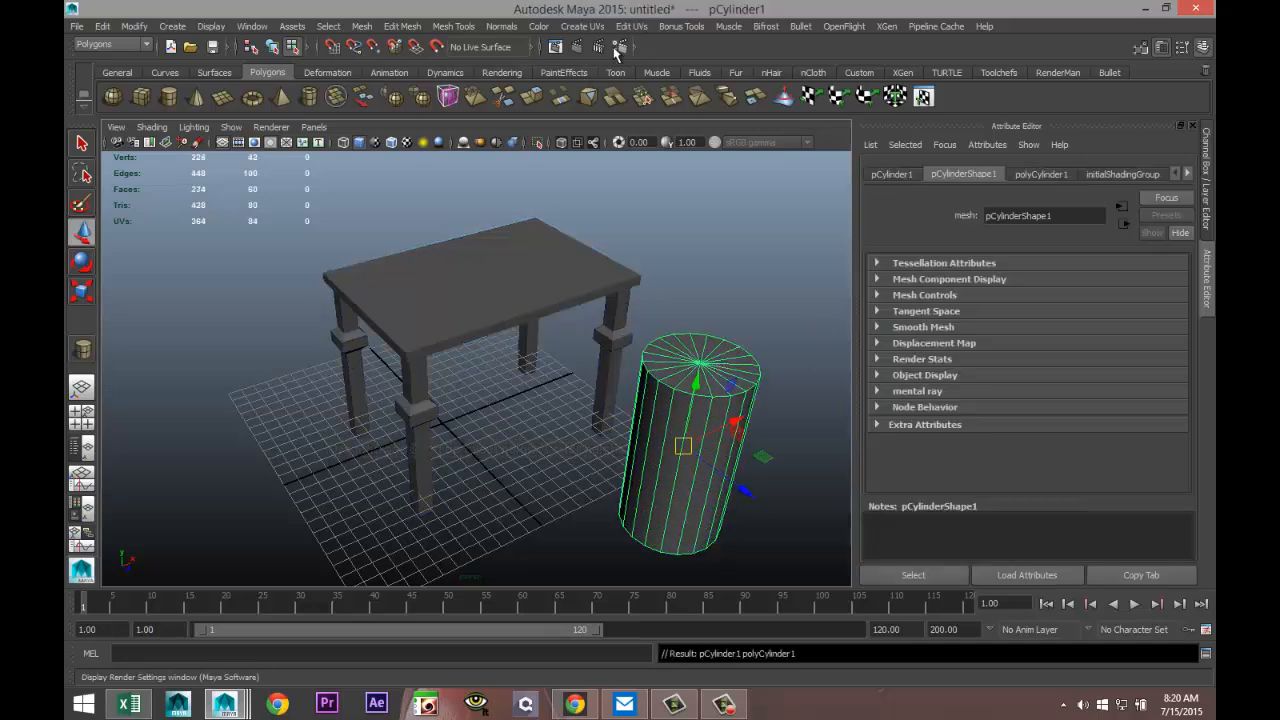
left_click(582, 26)
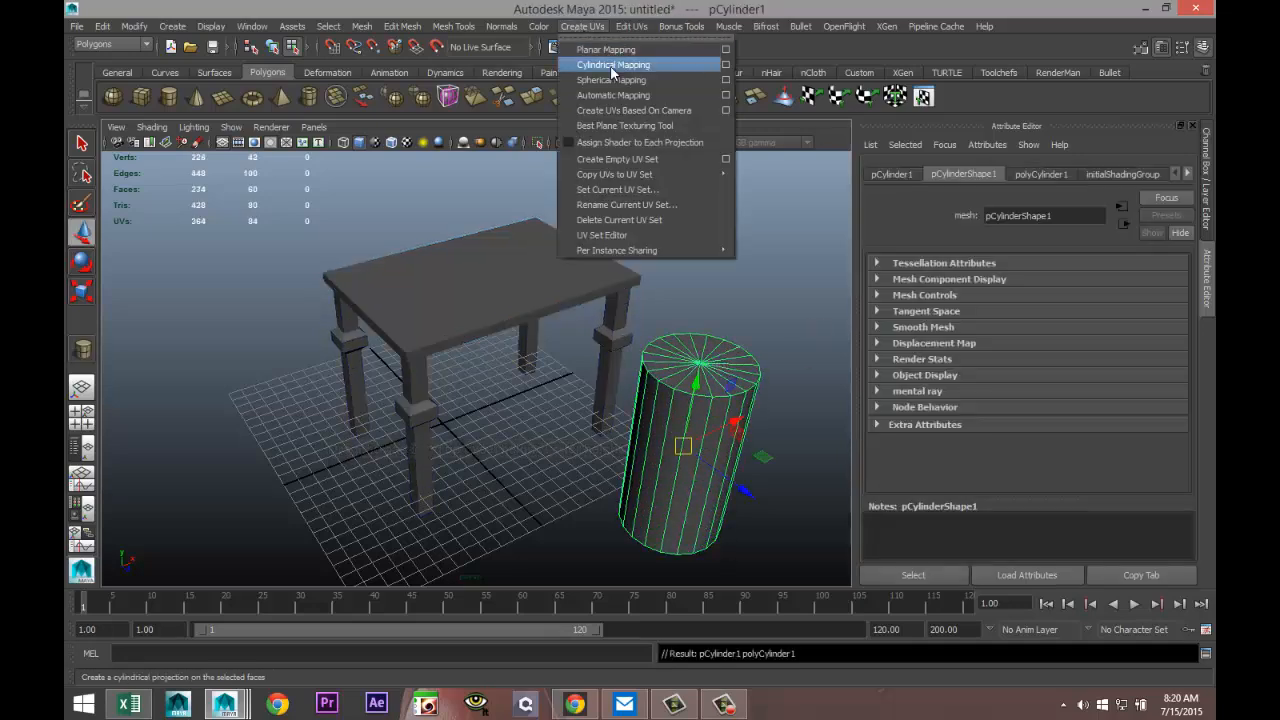
left_click(614, 65)
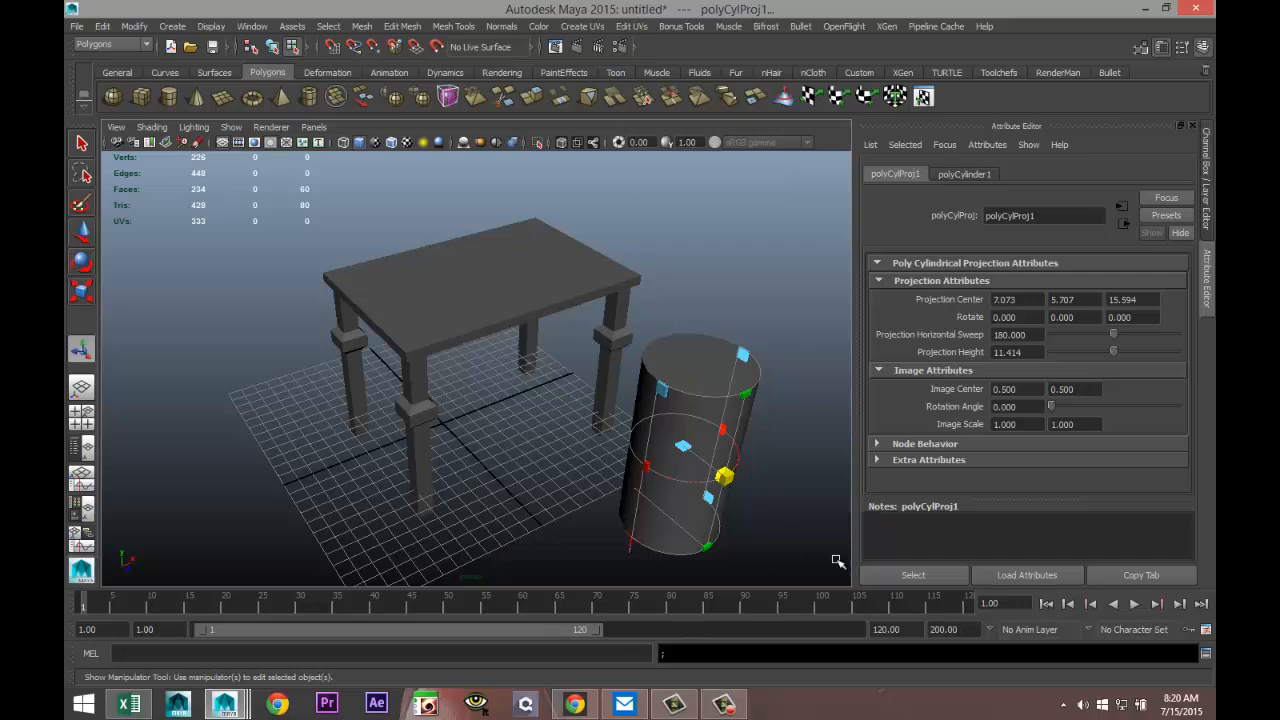
- Create a polygon sphere on the grid in front of the table, next to the cylinder
left_click(582, 26)
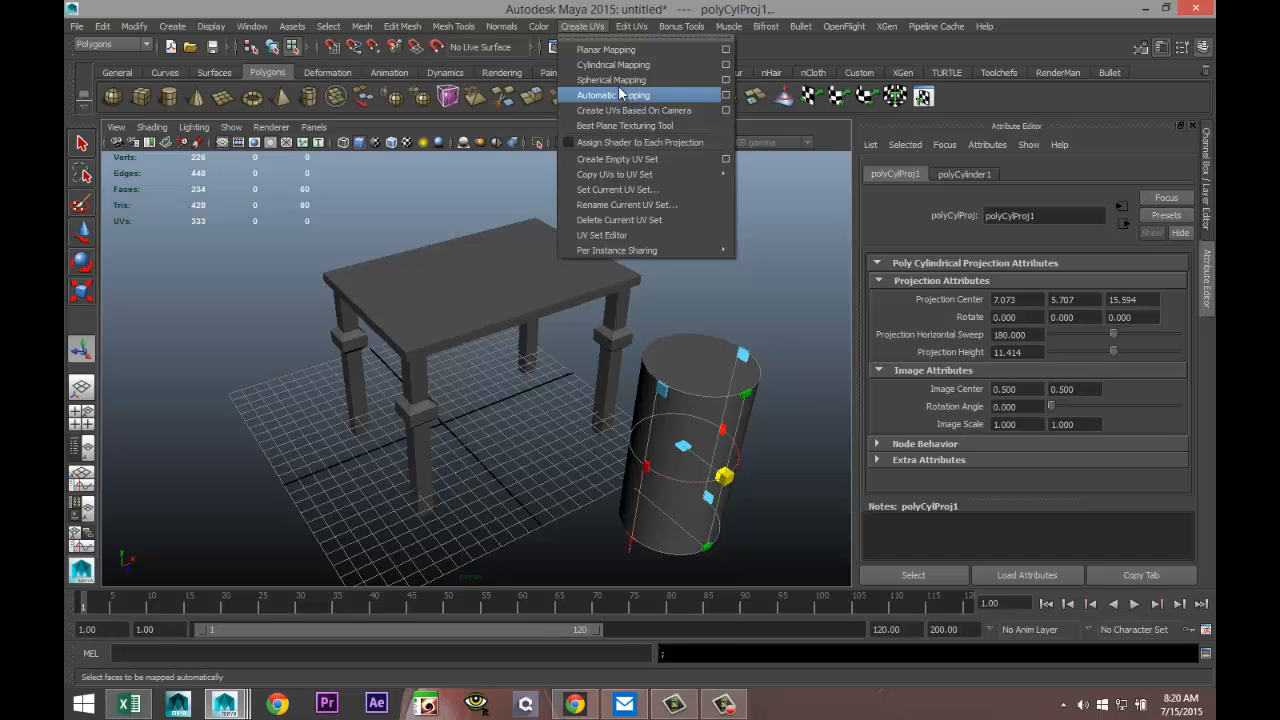
left_click(112, 102)
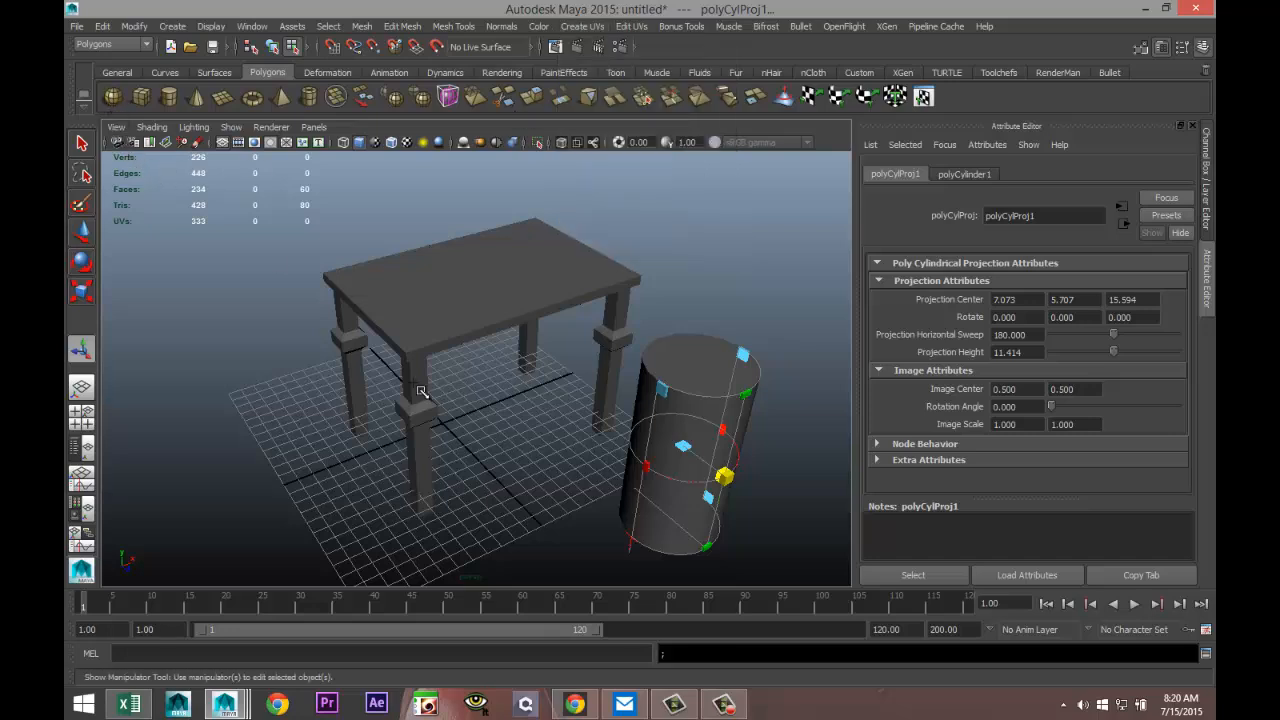
left_click_drag(518, 540, 578, 553)
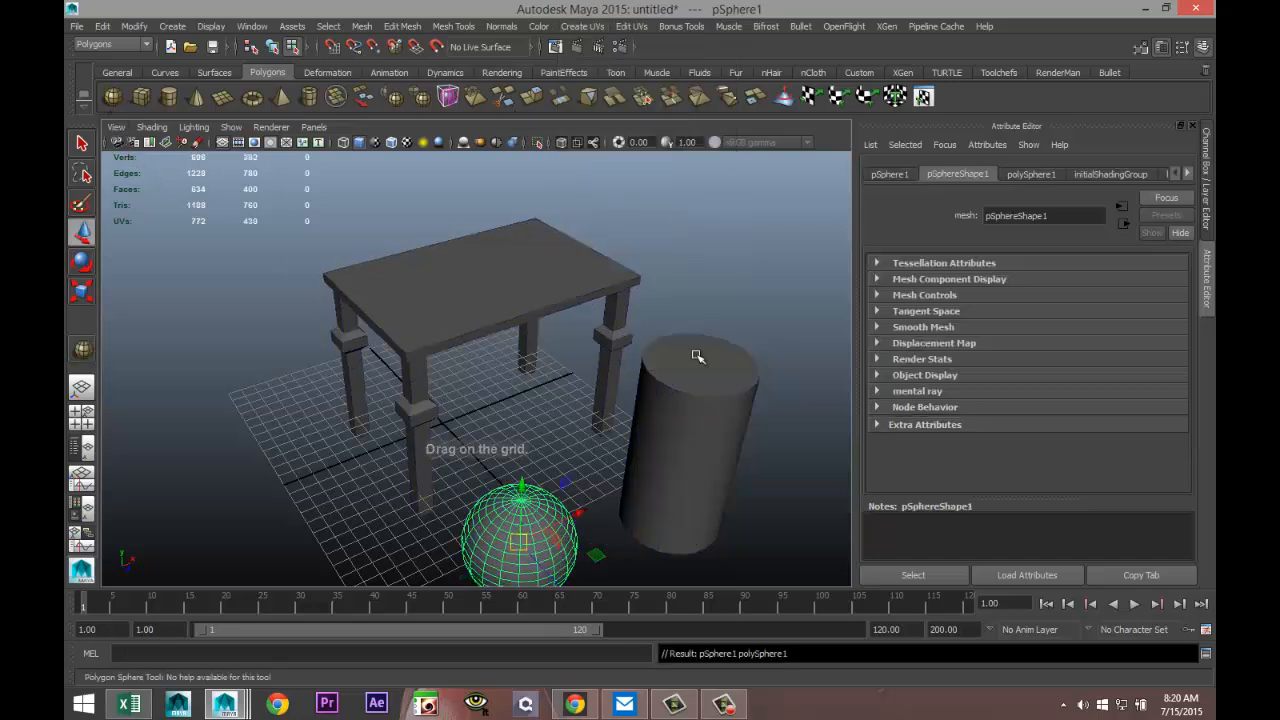
- Apply Spherical Mapping to the polygon sphere in front of the table
left_click(582, 28)
left_click(608, 80)
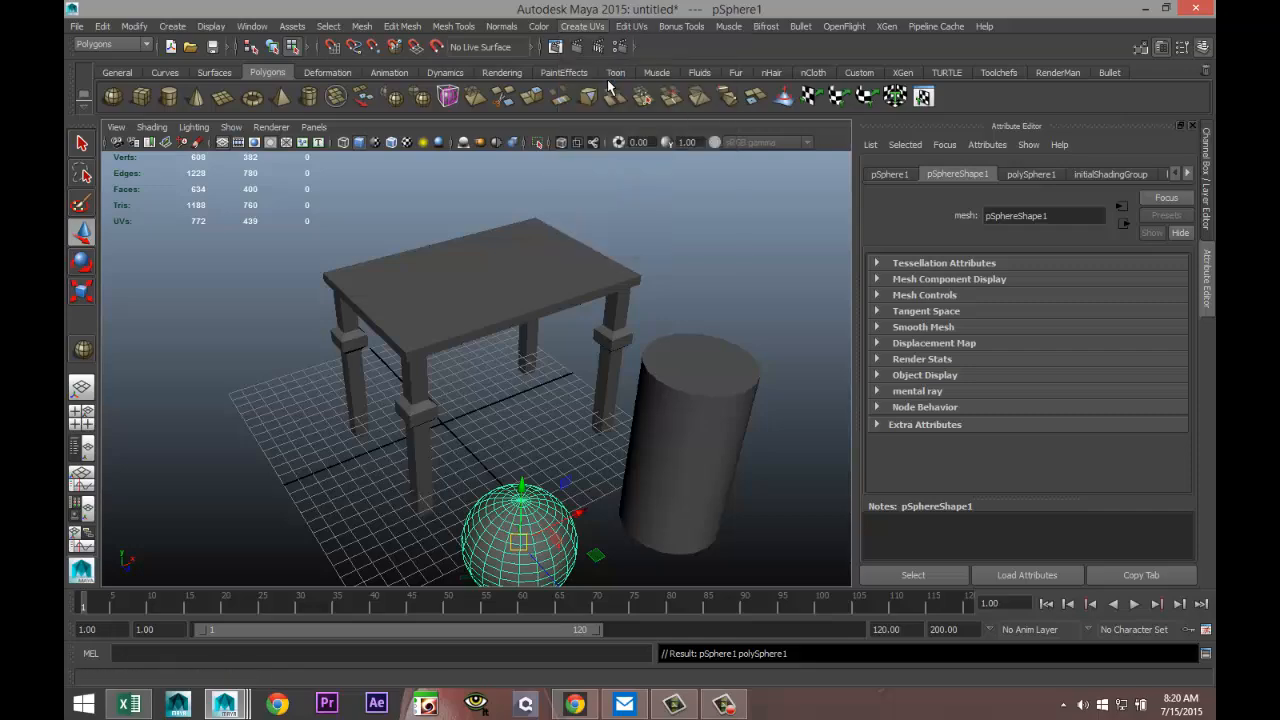
scroll(543, 393, "down", 3)
scroll(545, 403, "up", 5)
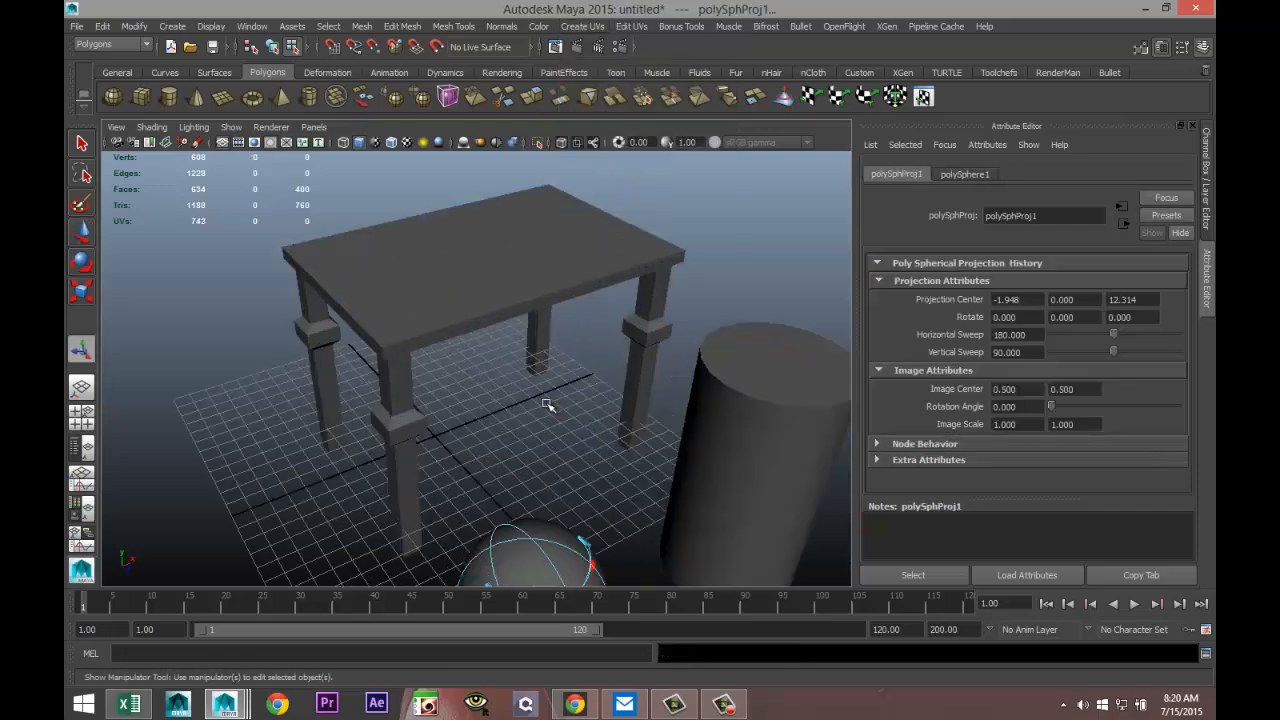
scroll(546, 404, "down", 4)
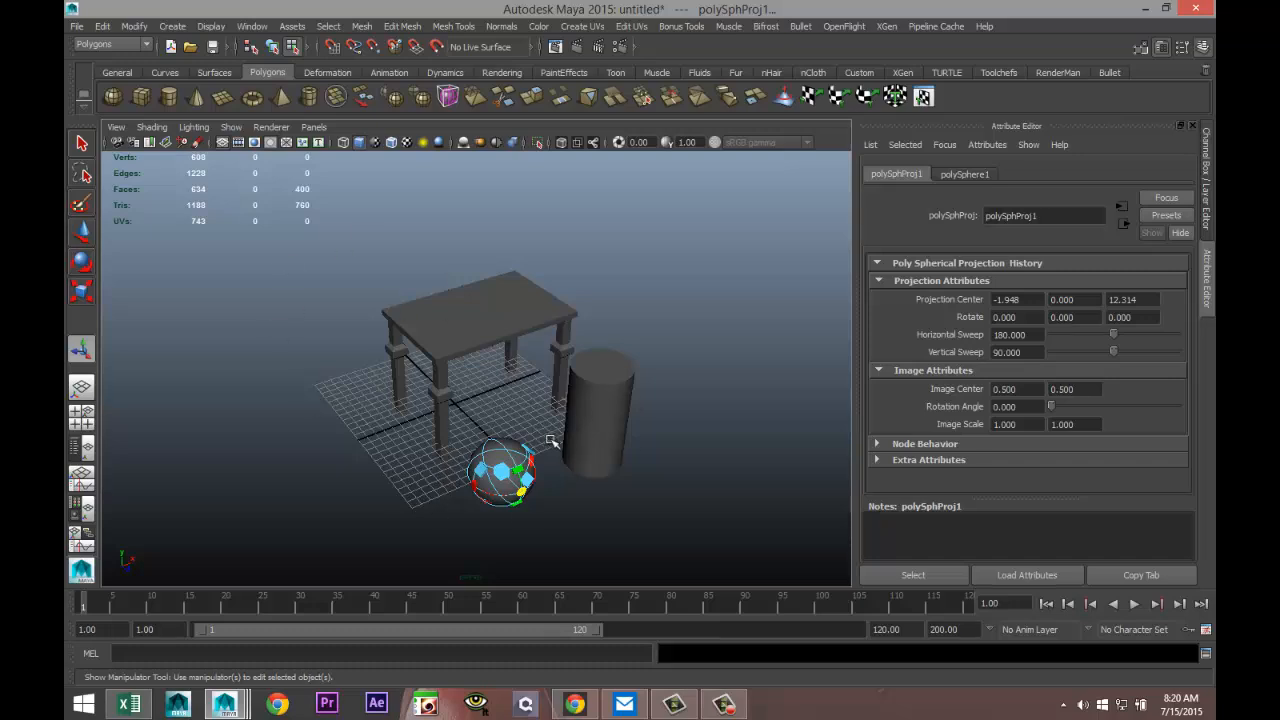
- Delete the demonstration cylinder and sphere, leaving only the table in the scene
left_click(607, 428)
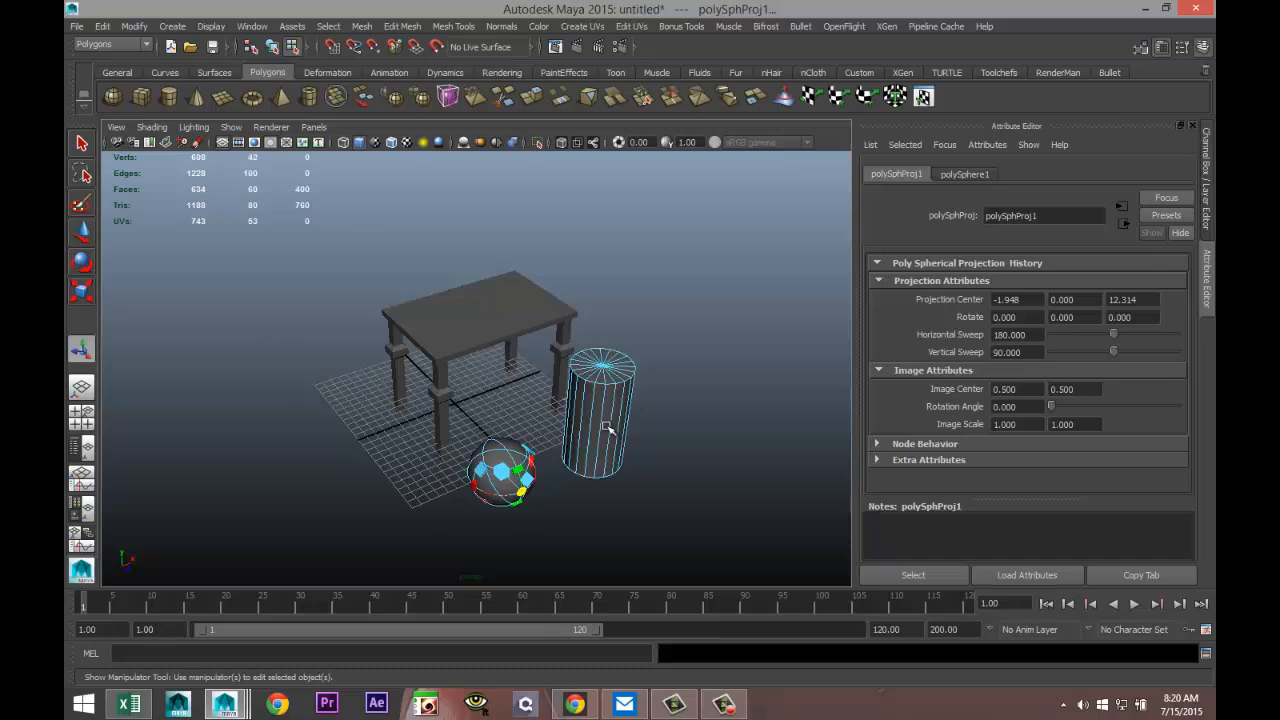
right_click_drag(607, 428, 678, 304)
left_click(625, 442)
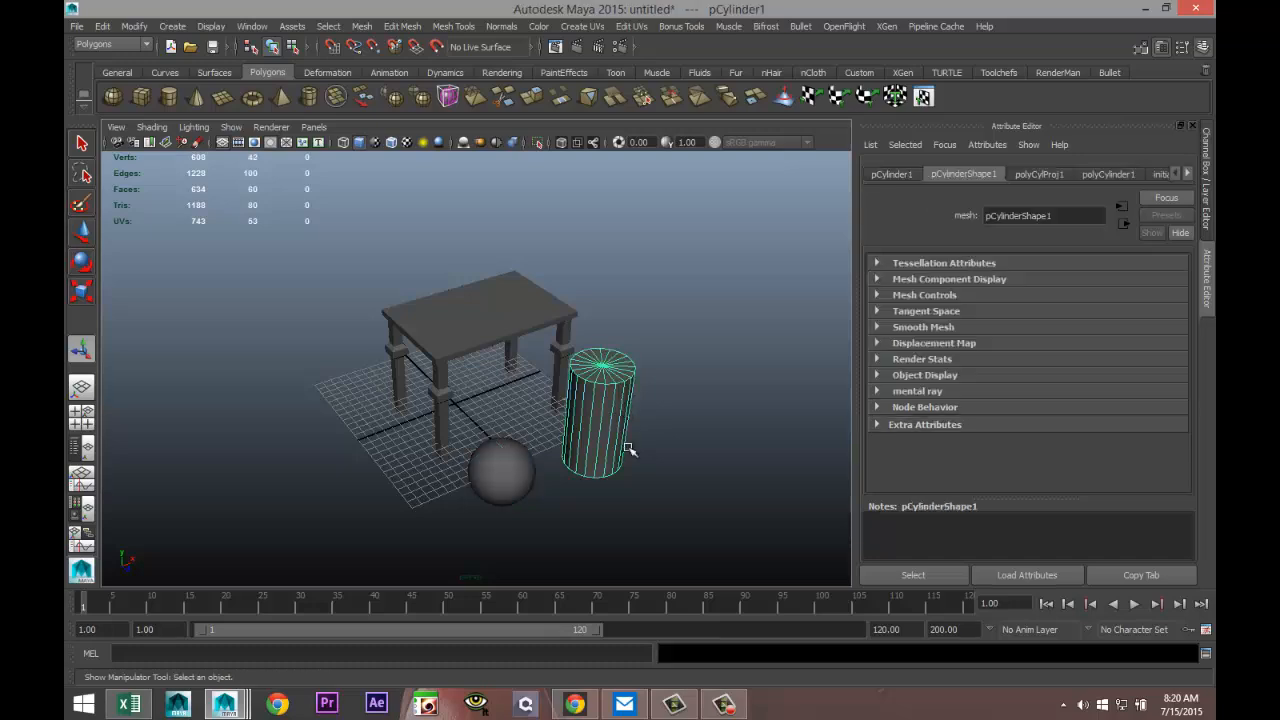
key("Delete")
- Assign a new Lambert material to the tabletop
scroll(652, 467, "up", 3)
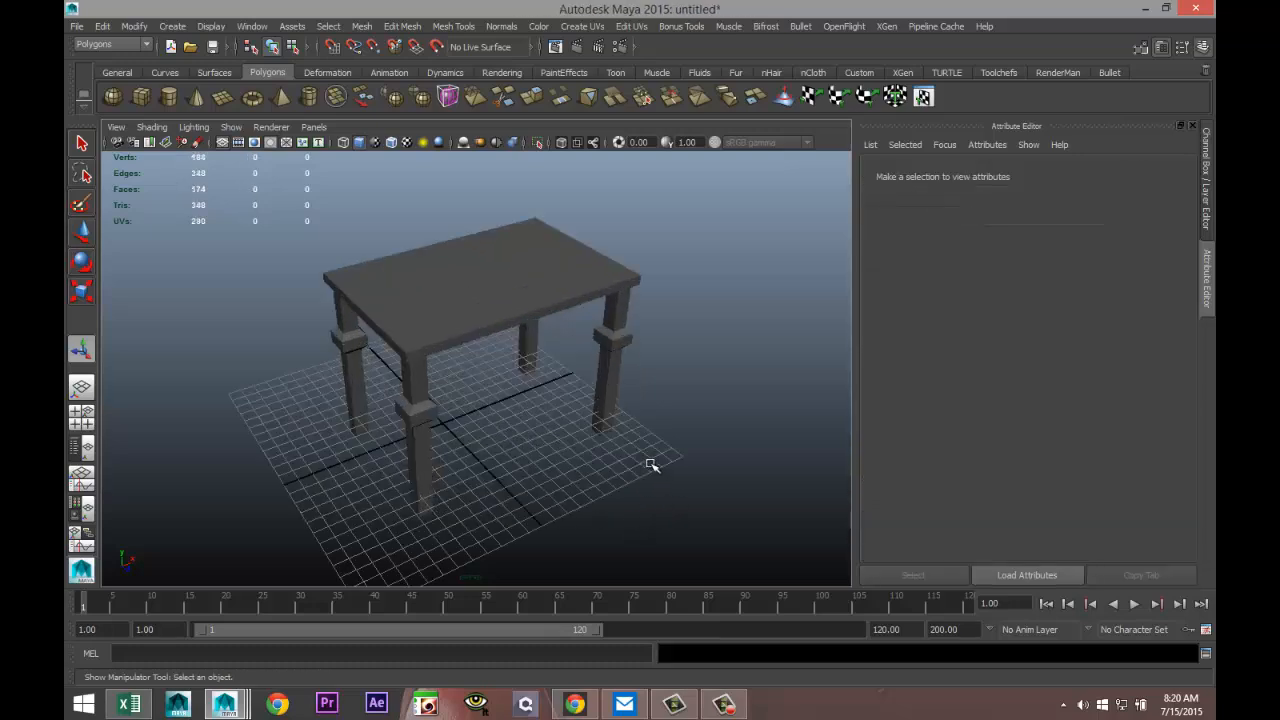
middle_click_drag(672, 449, 657, 437, "alt")
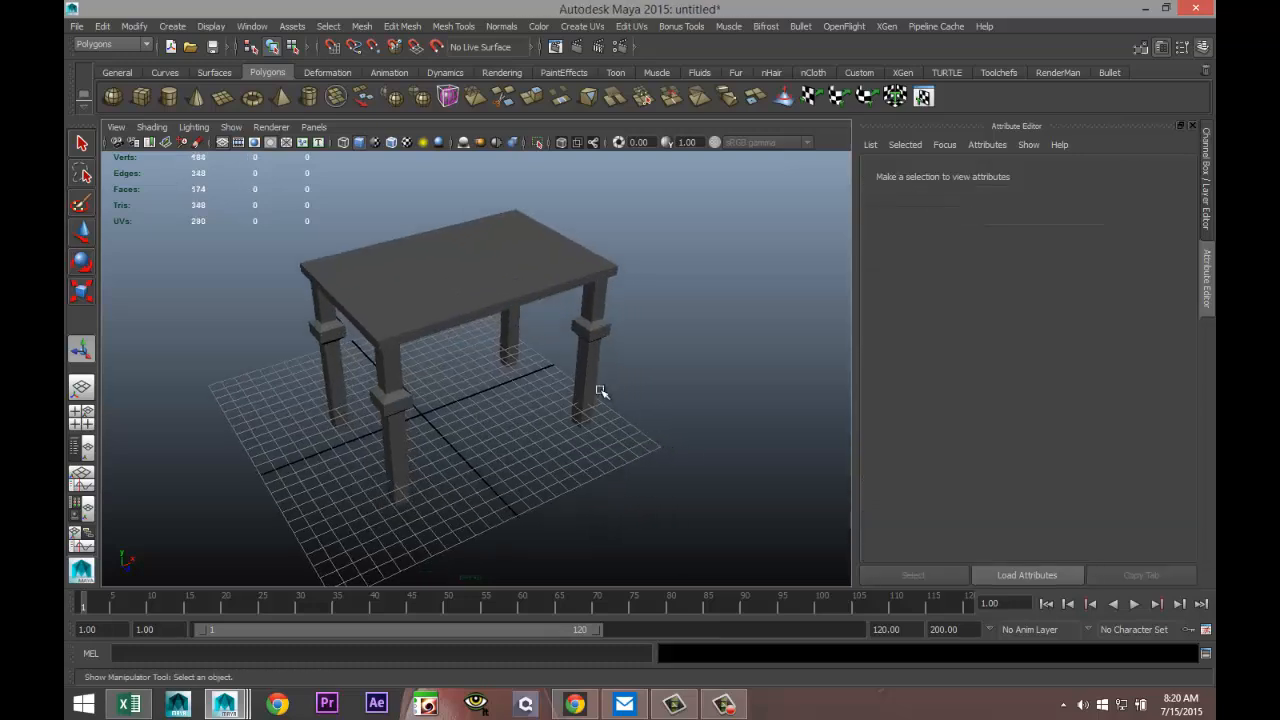
left_click_drag(600, 391, 569, 466, "alt")
right_click_drag(569, 466, 594, 461, "alt")
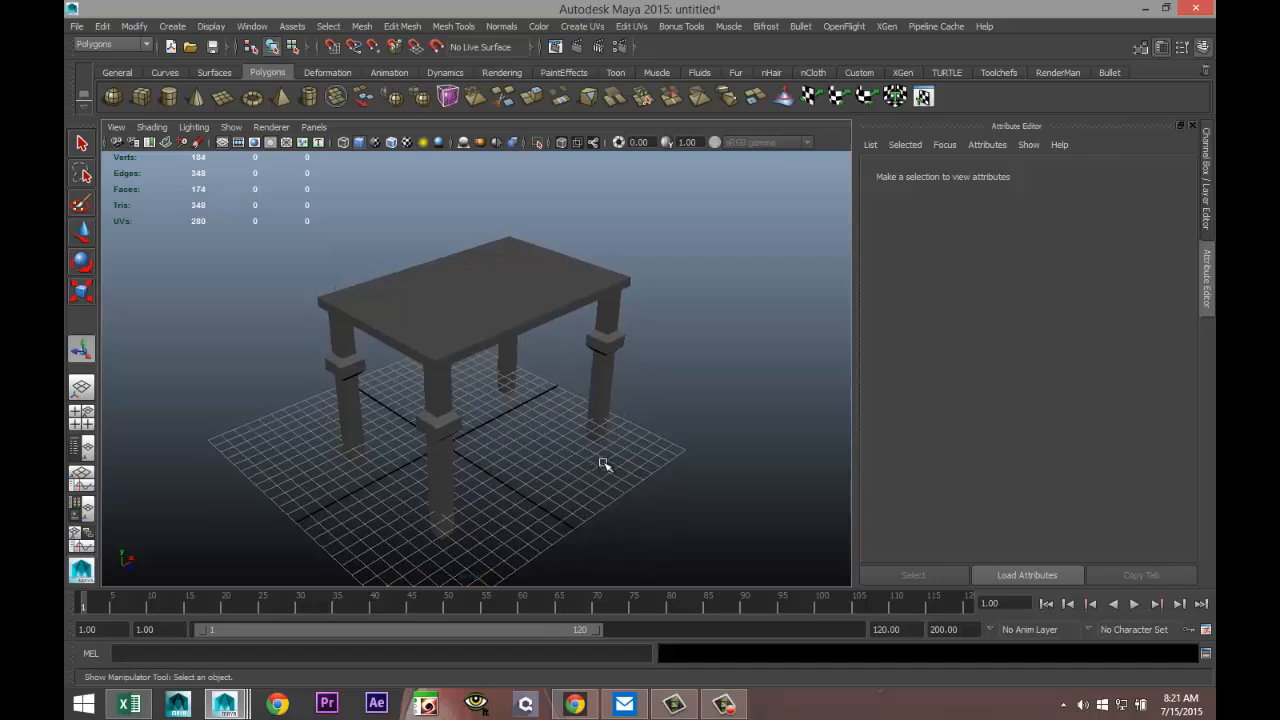
left_click(502, 304)
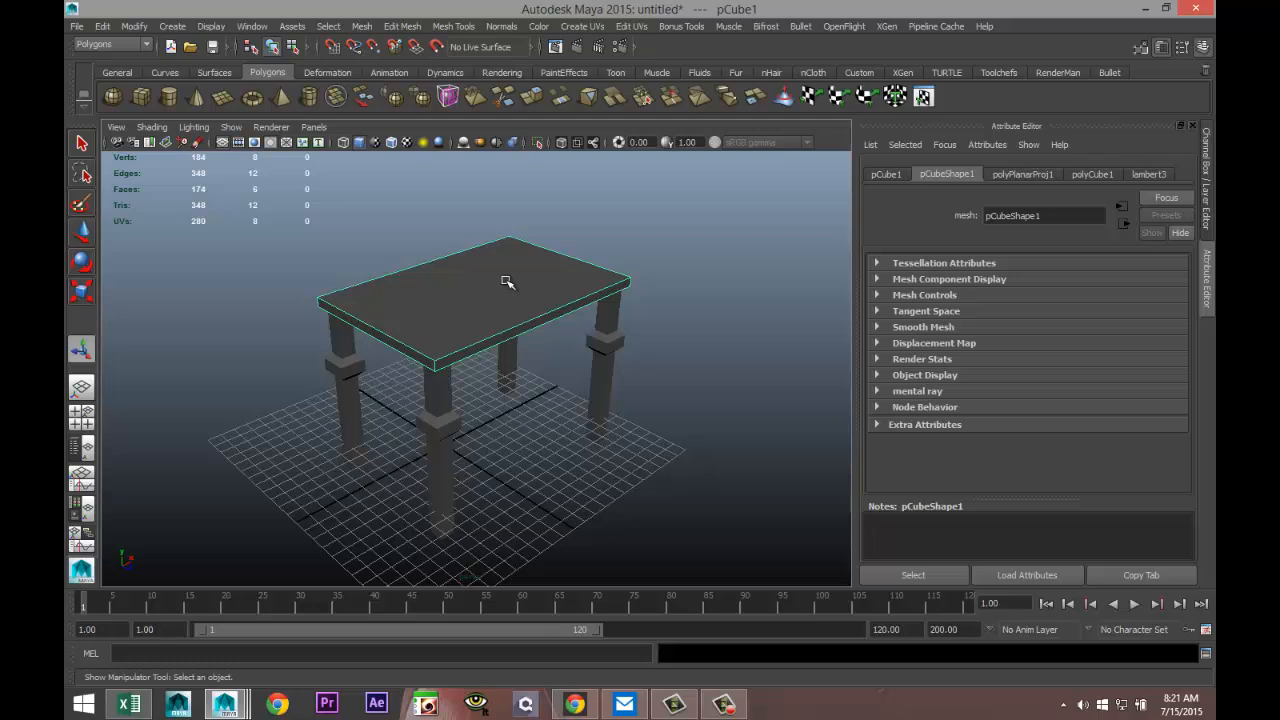
right_click_drag(506, 282, 527, 606)
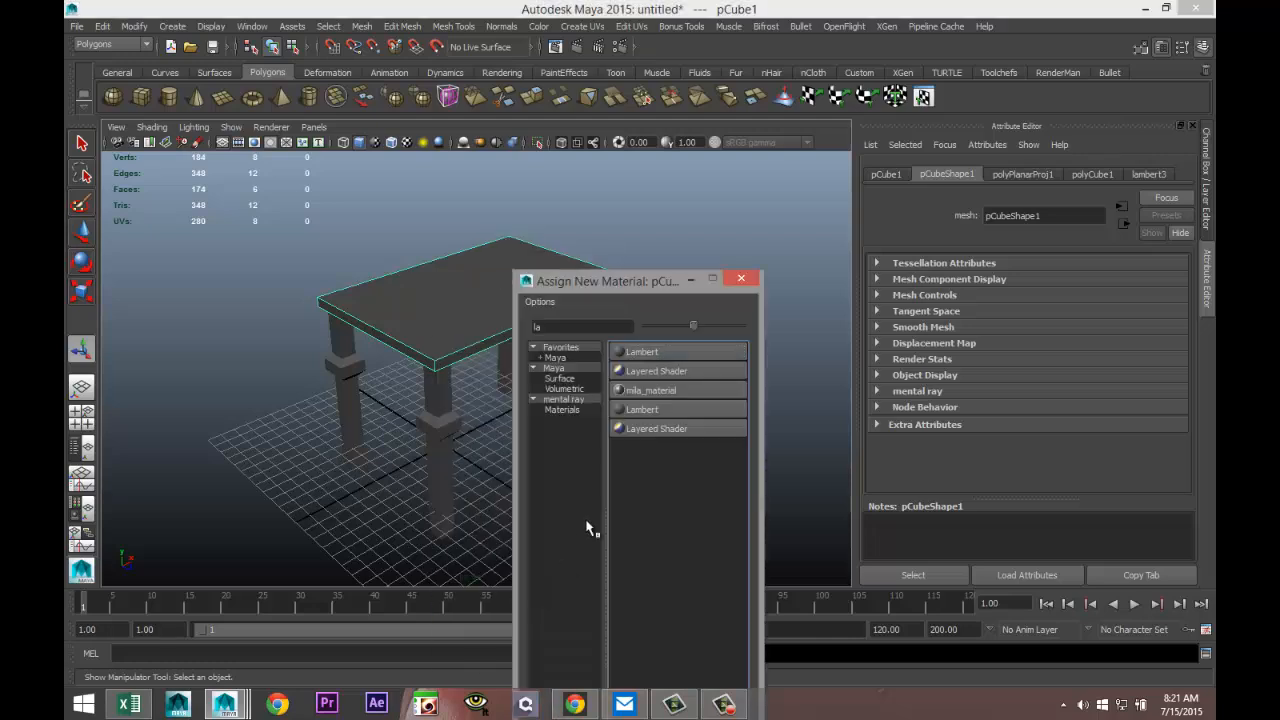
left_click(663, 352)
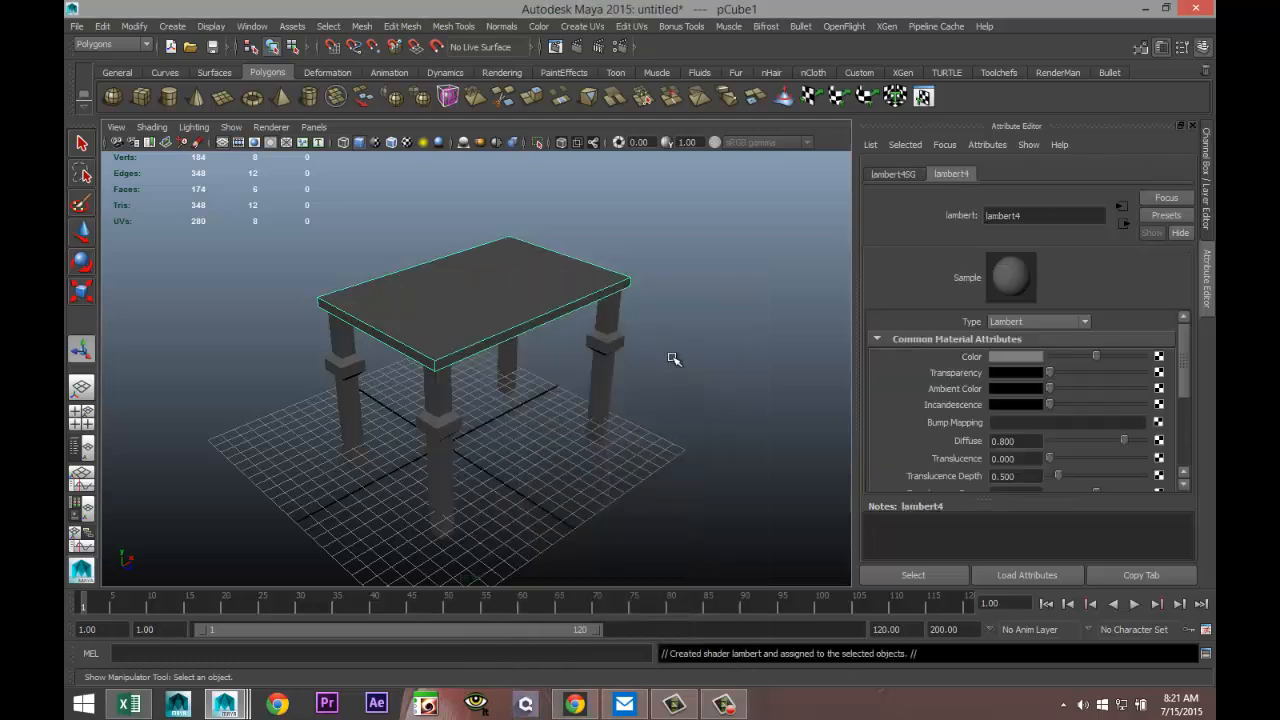
- Connect a Checker texture to the new material's color and turn on textured display in the viewport
left_click(1158, 357)
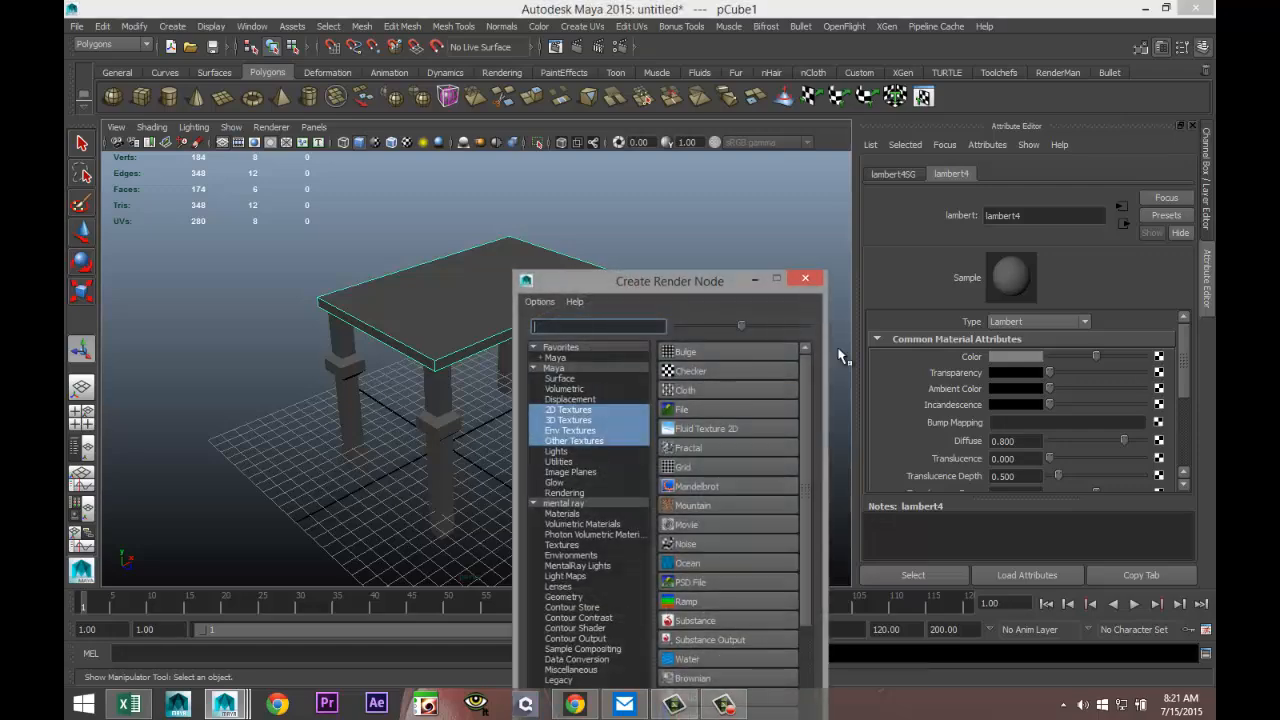
left_click(691, 371)
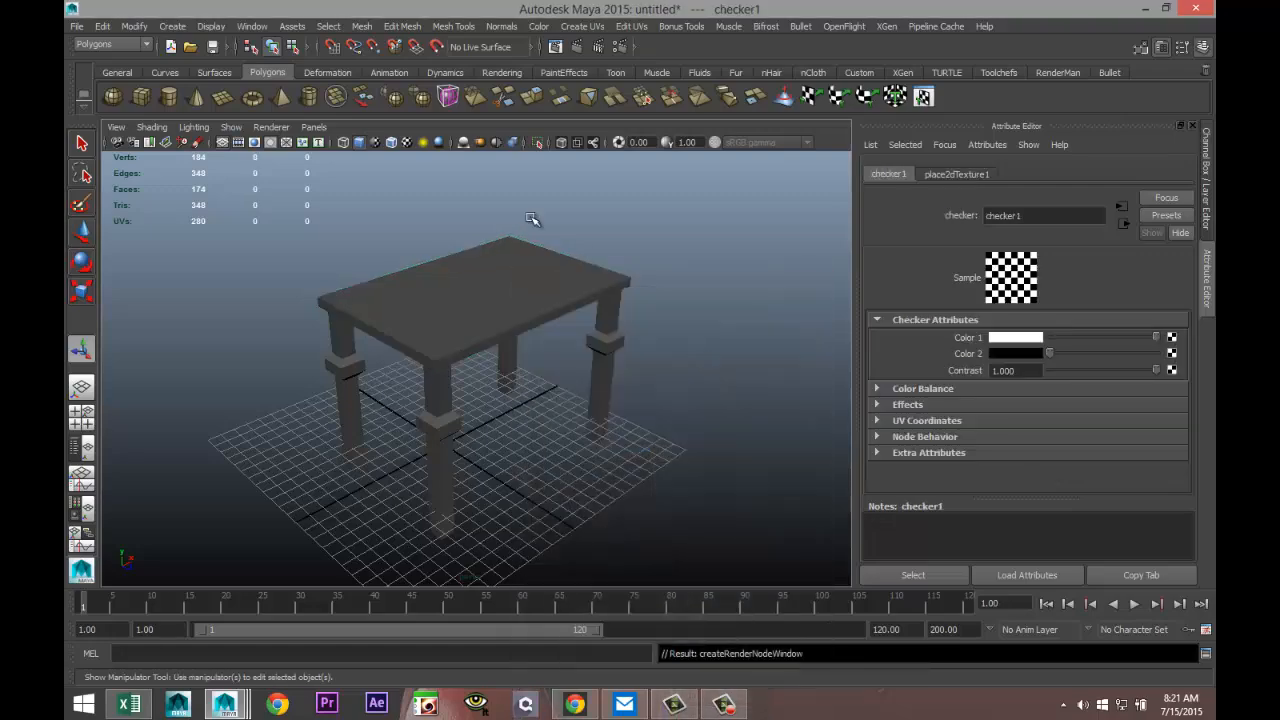
left_click(407, 143)
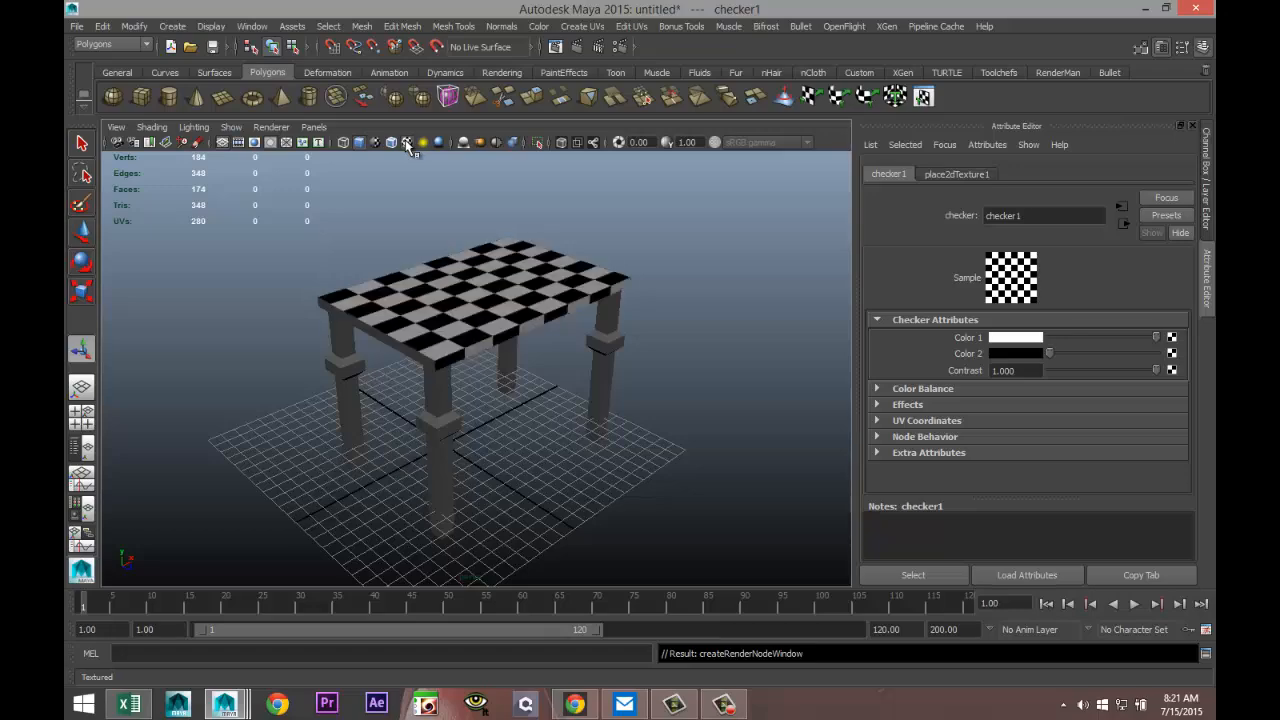
left_click(651, 437)
scroll(646, 436, "up", 3)
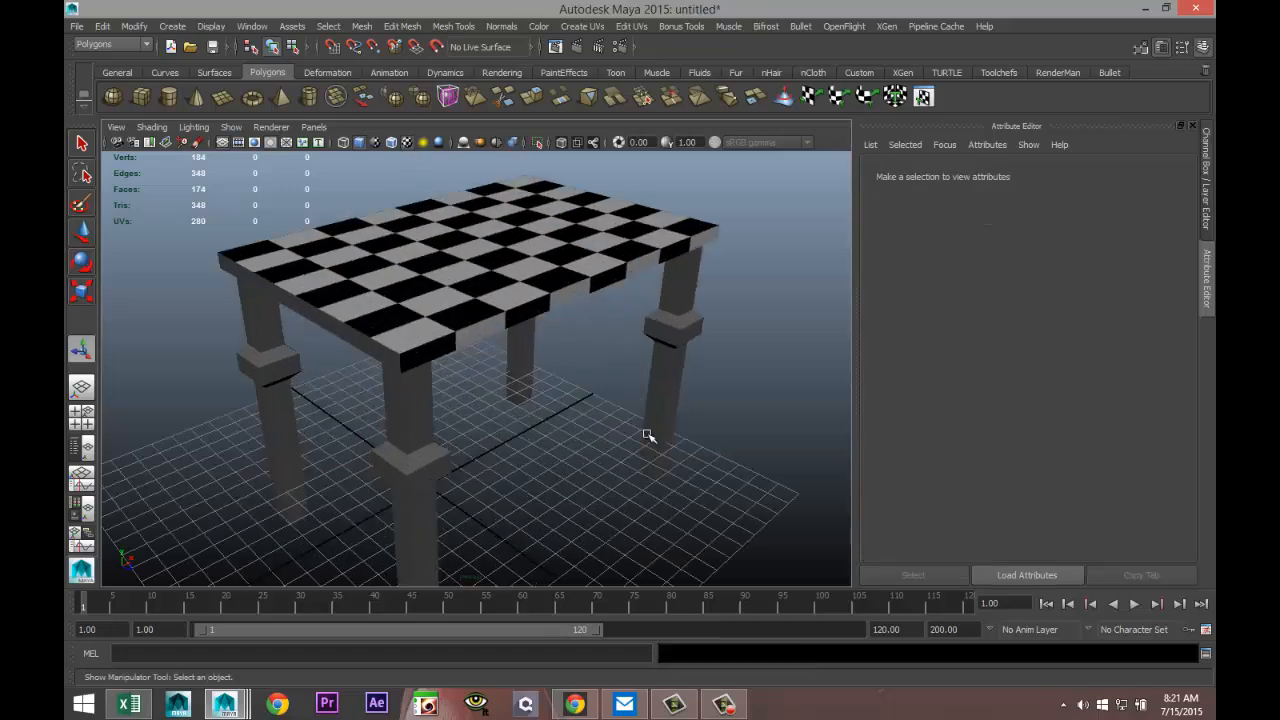
left_click_drag(567, 390, 547, 420, "alt")
- Try shifting the tabletop sideways along its X axis off the legs, and undo the move
left_click(559, 289)
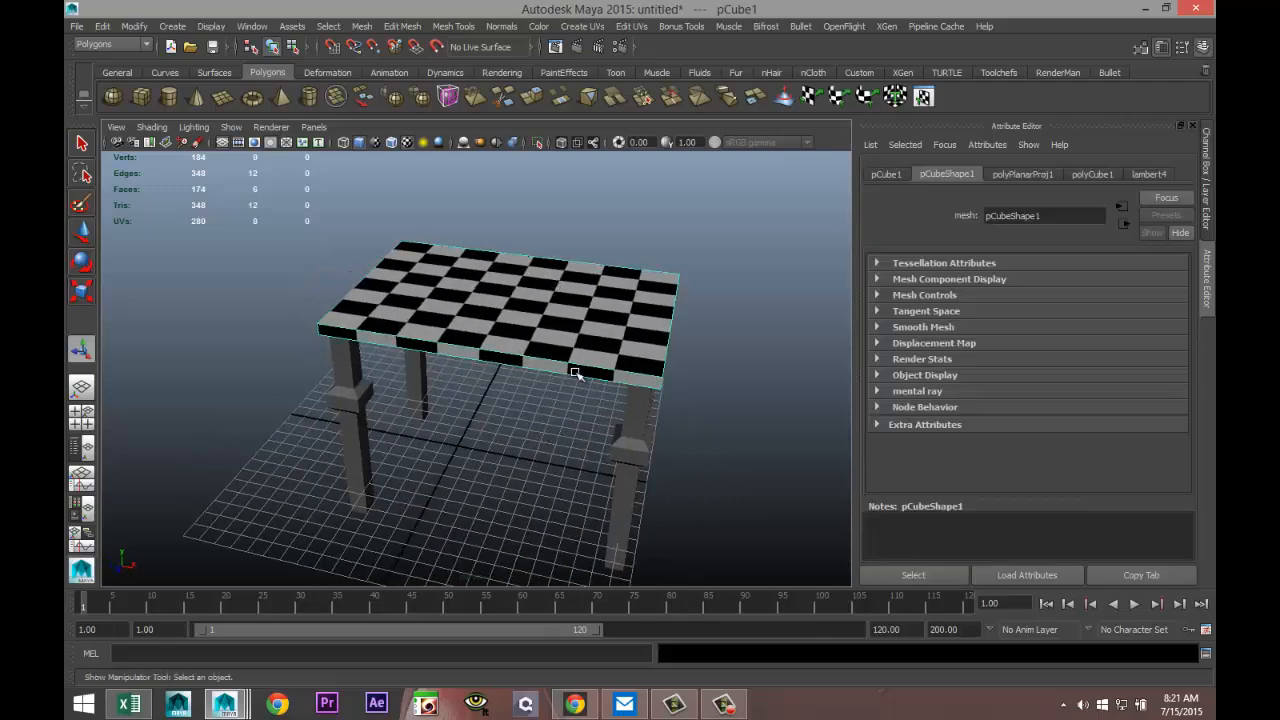
key("w")
left_click_drag(583, 315, 533, 320)
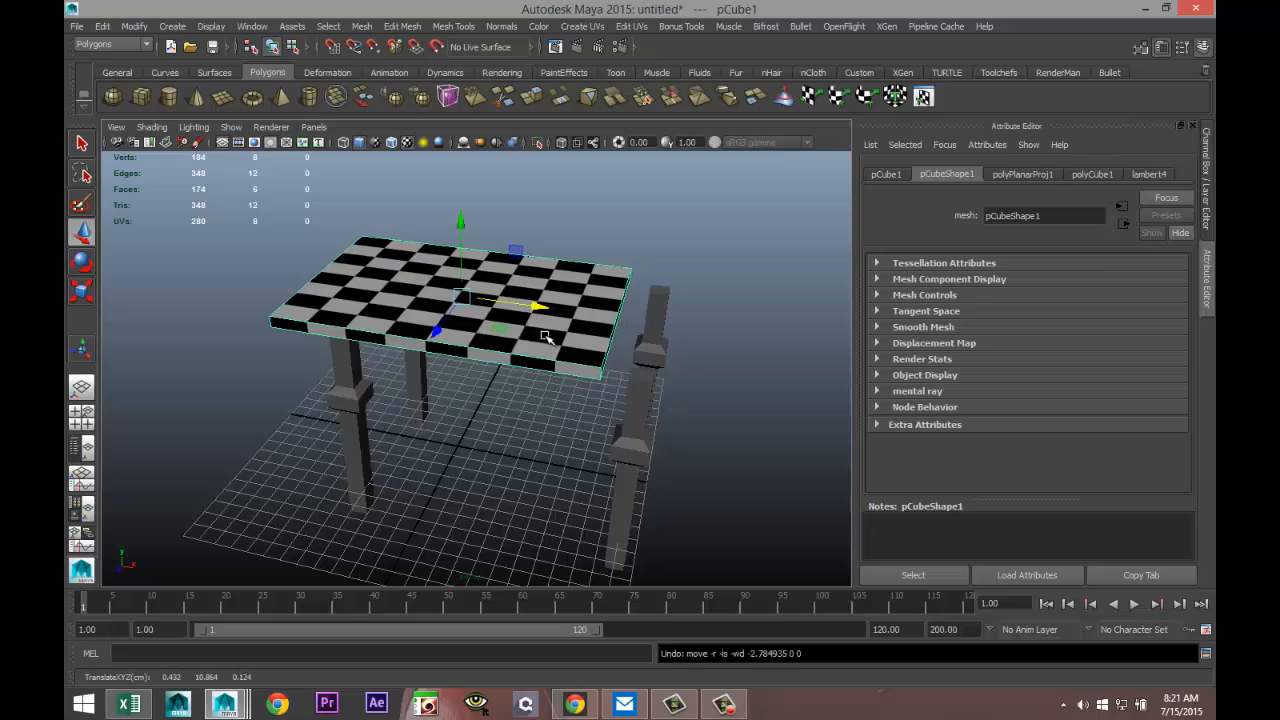
key("ctrl+z")
- Examine the checker pattern on the tabletop's upper surface and edges from several angles and distances
left_click(667, 416)
left_click_drag(512, 406, 383, 420, "alt")
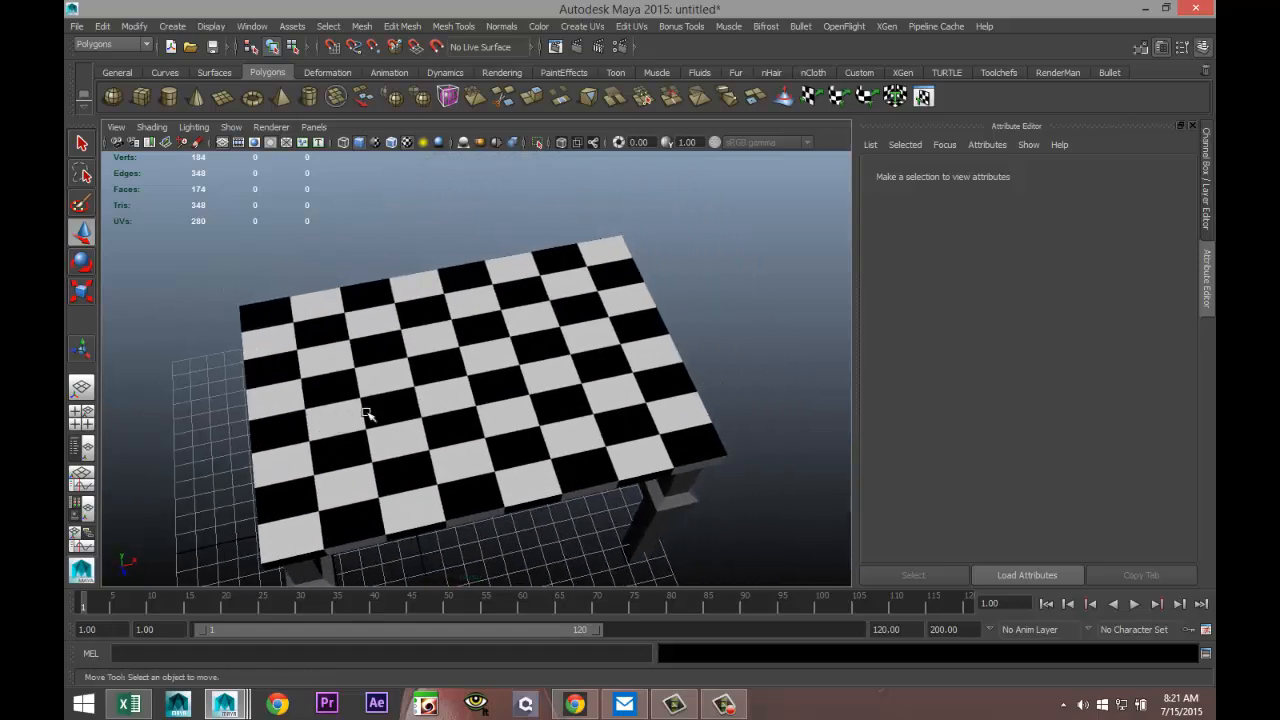
mouse_move(465, 443)
left_mouse_down("alt")
mouse_move(423, 443)
mouse_move(471, 443)
left_mouse_up("alt")
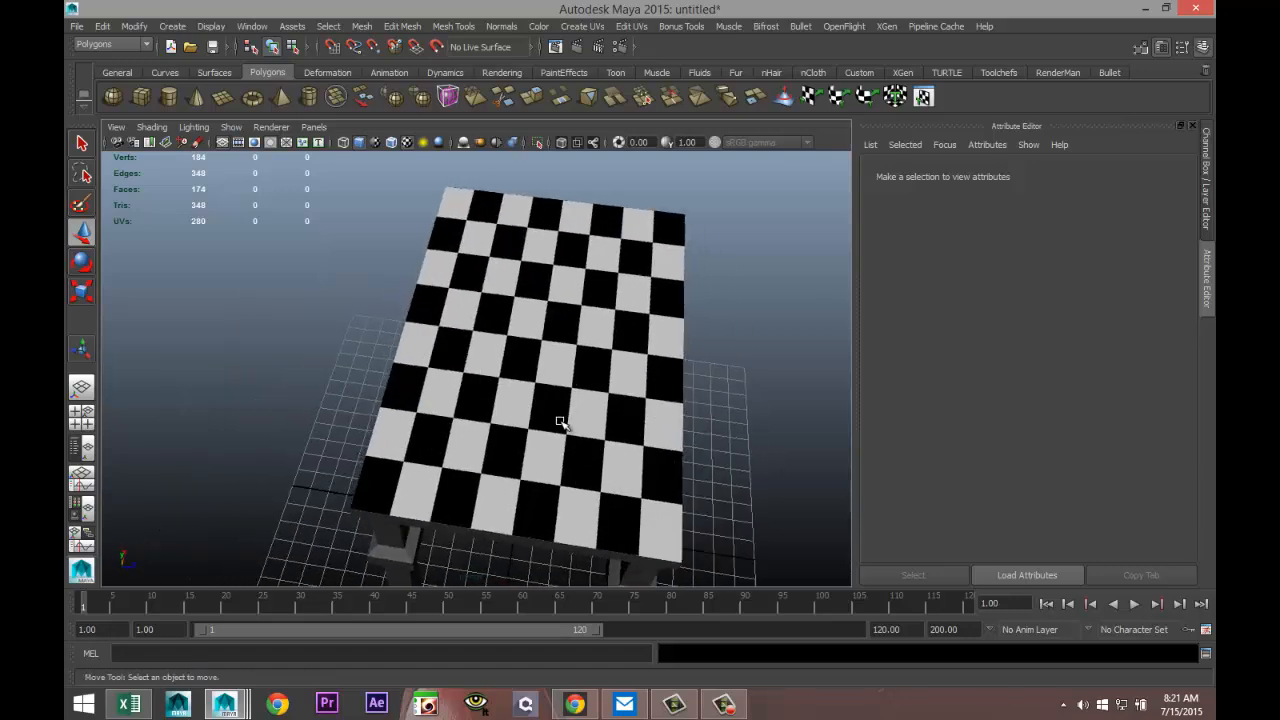
left_click_drag(660, 437, 517, 406, "alt")
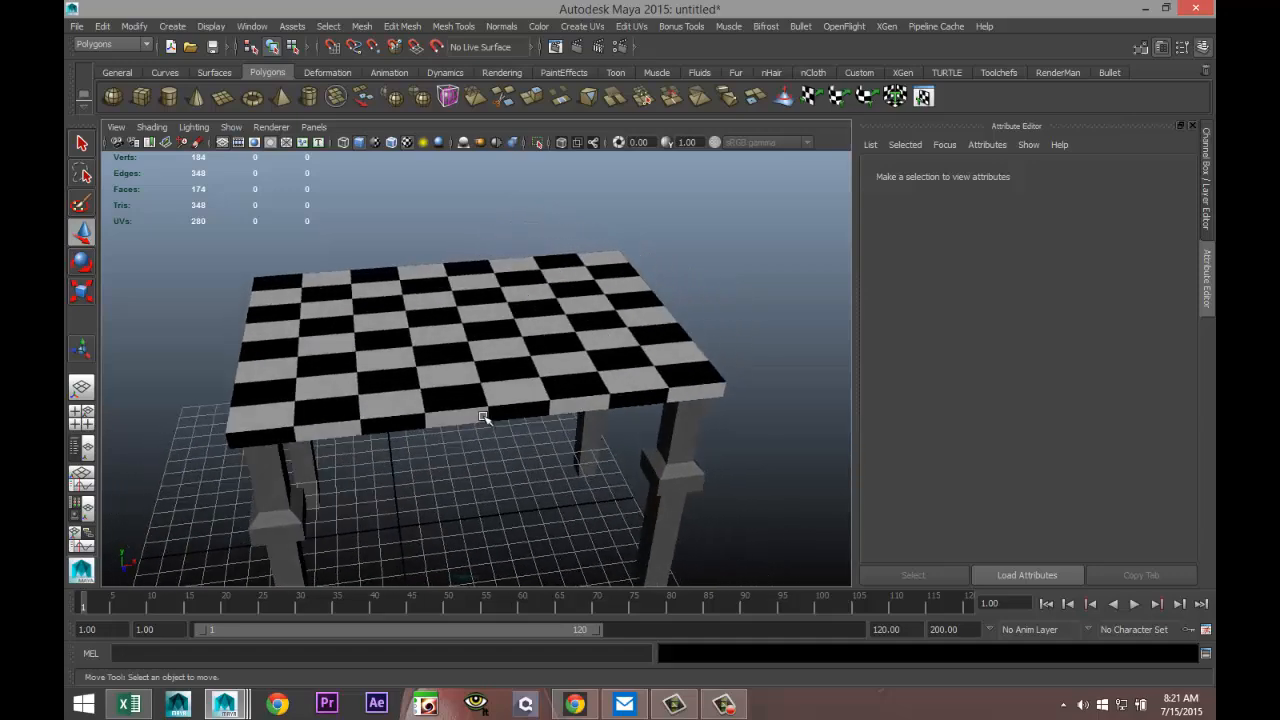
middle_click_drag(519, 373, 543, 371, "alt")
scroll(516, 405, "down", 5)
scroll(519, 390, "up", 3)
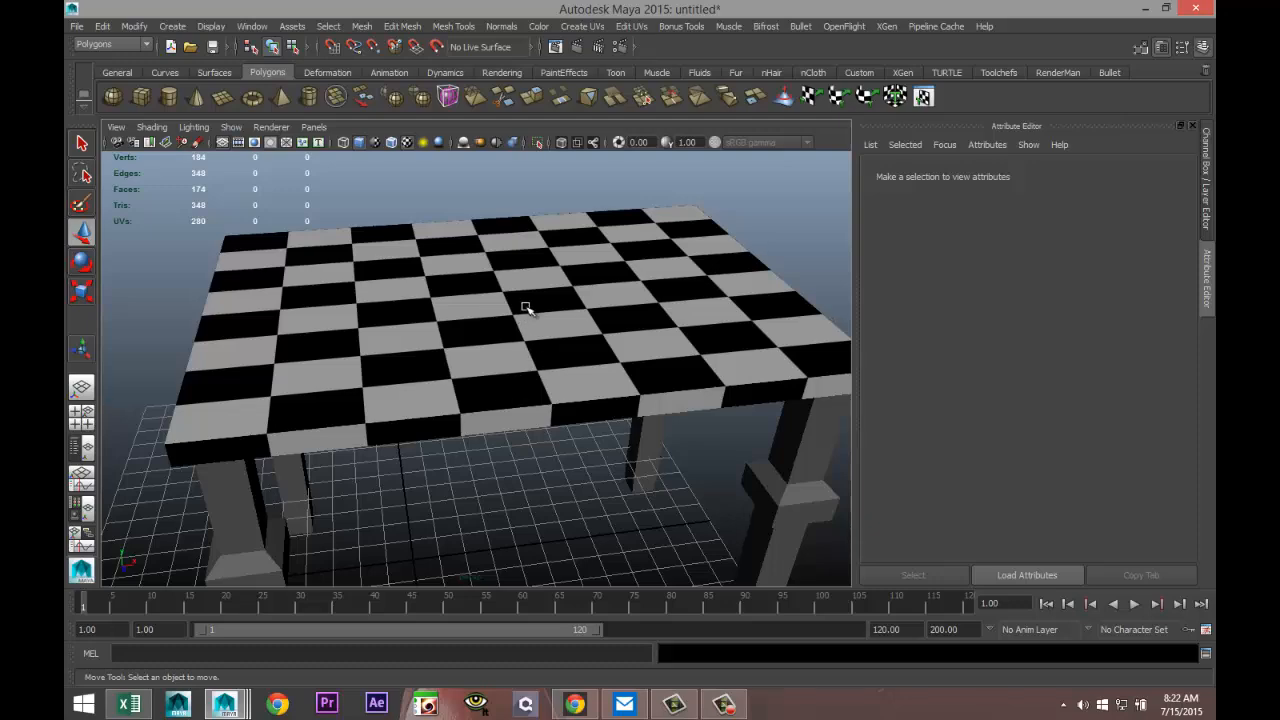
left_click(541, 298)
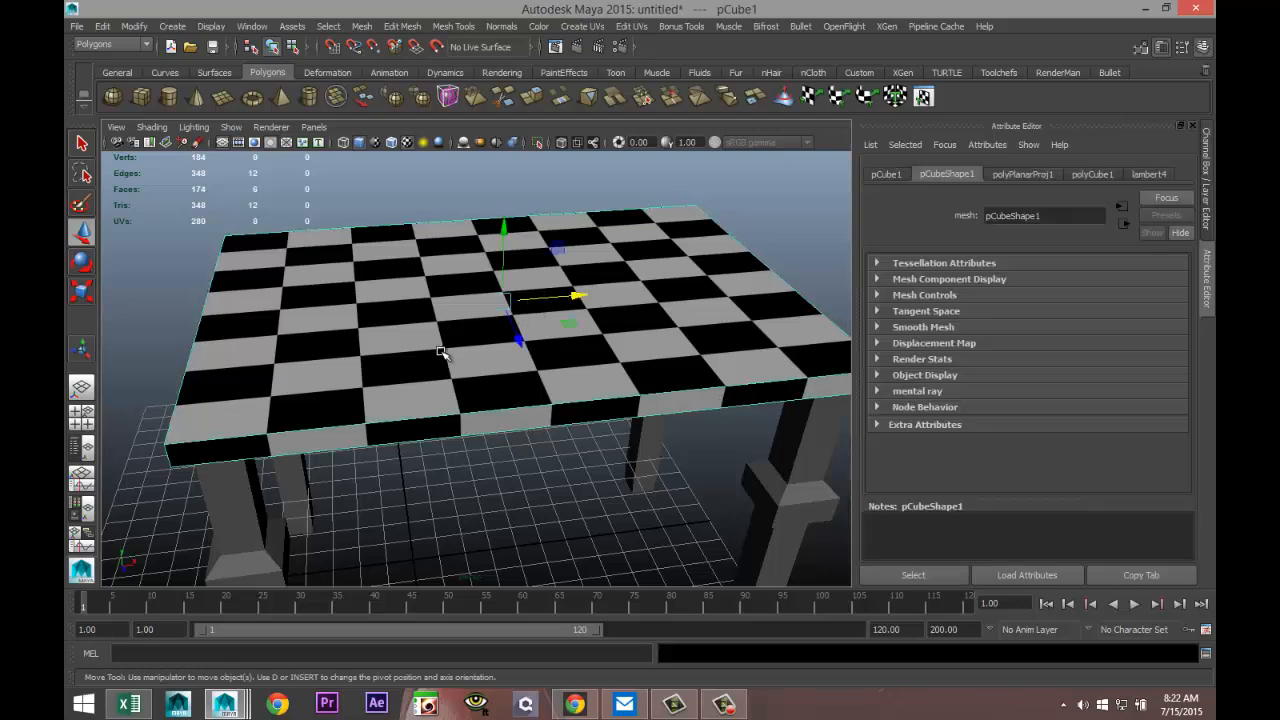
scroll(441, 354, "down", 3)
scroll(441, 354, "up", 3)
left_click(574, 704)
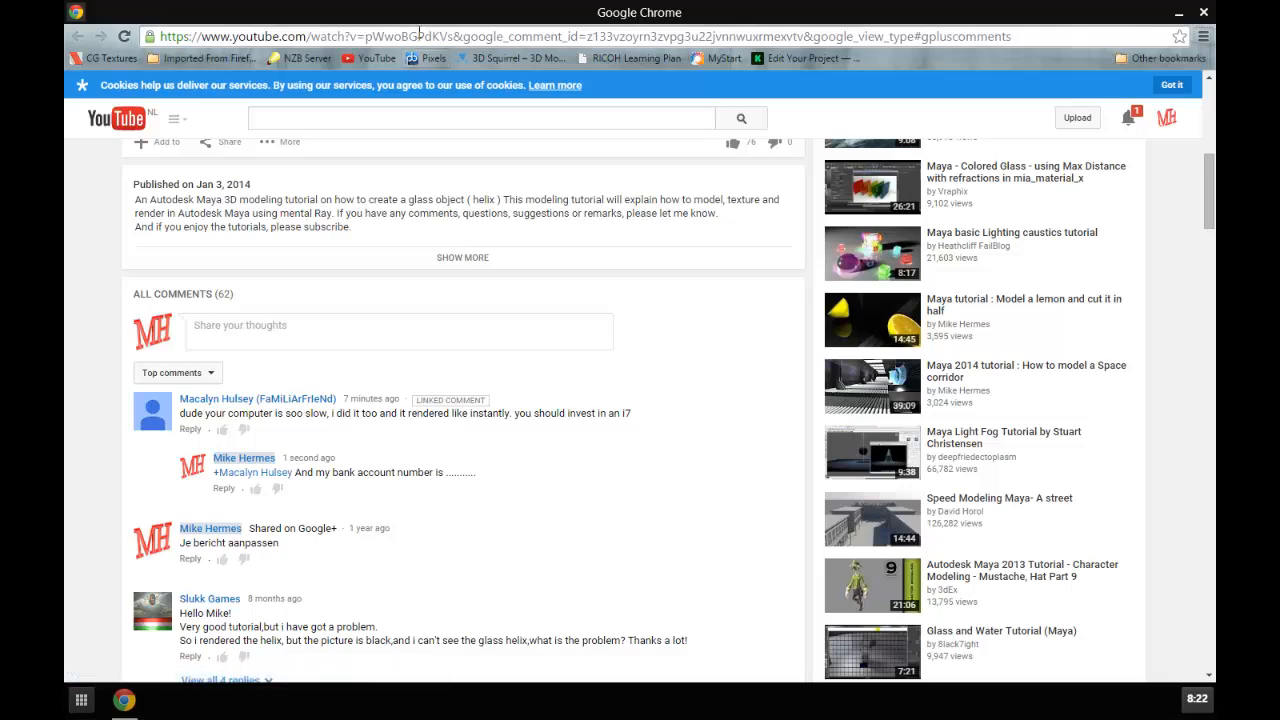
key("ctrl+l")
type("www.")
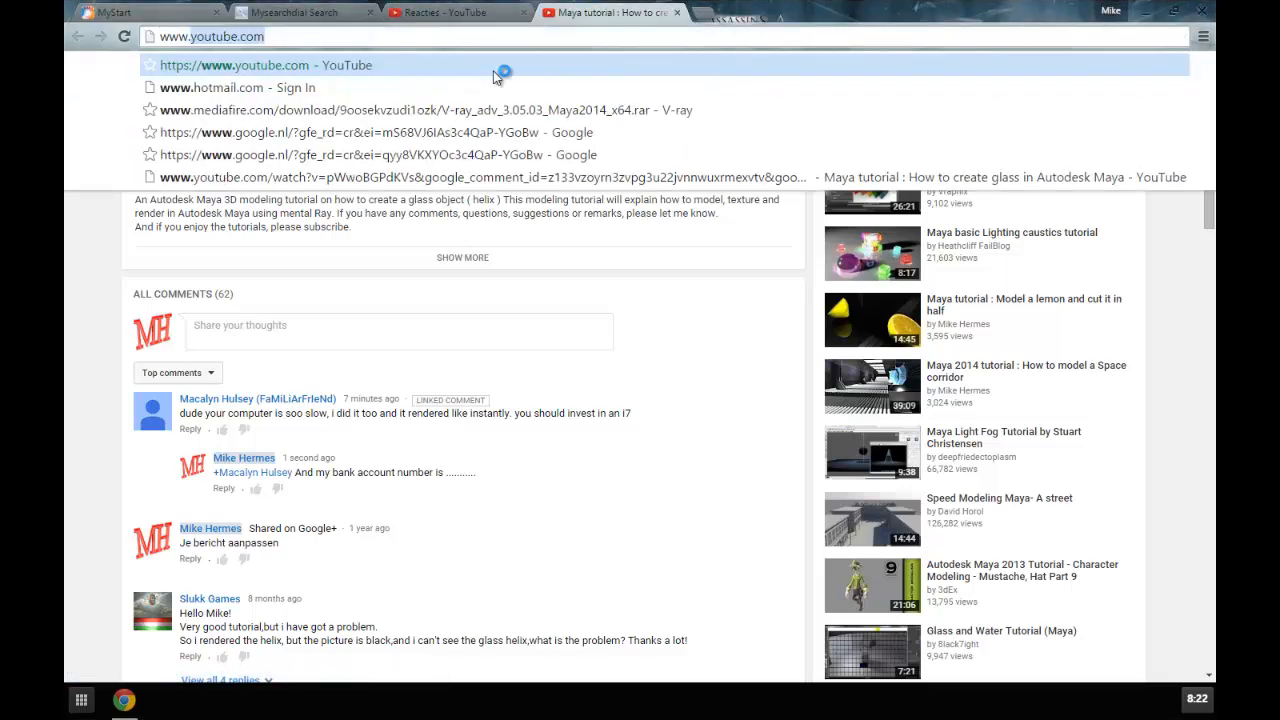
type("google.com")
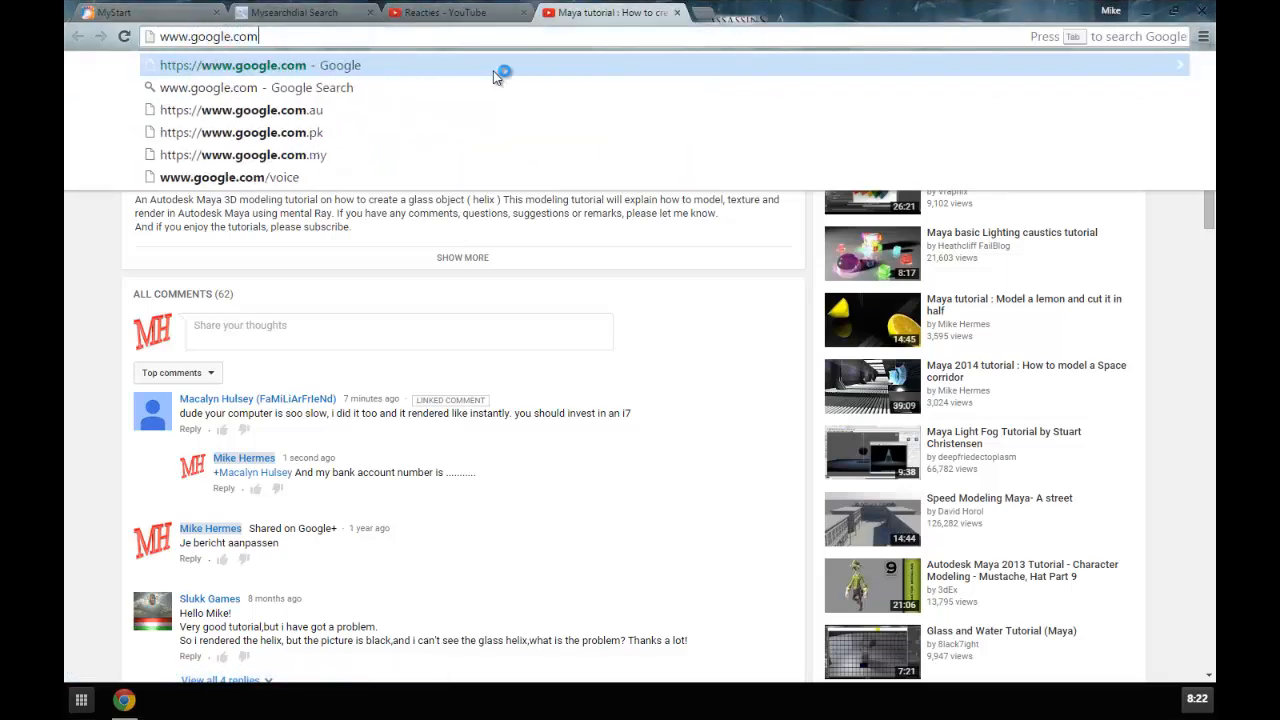
key("Return")
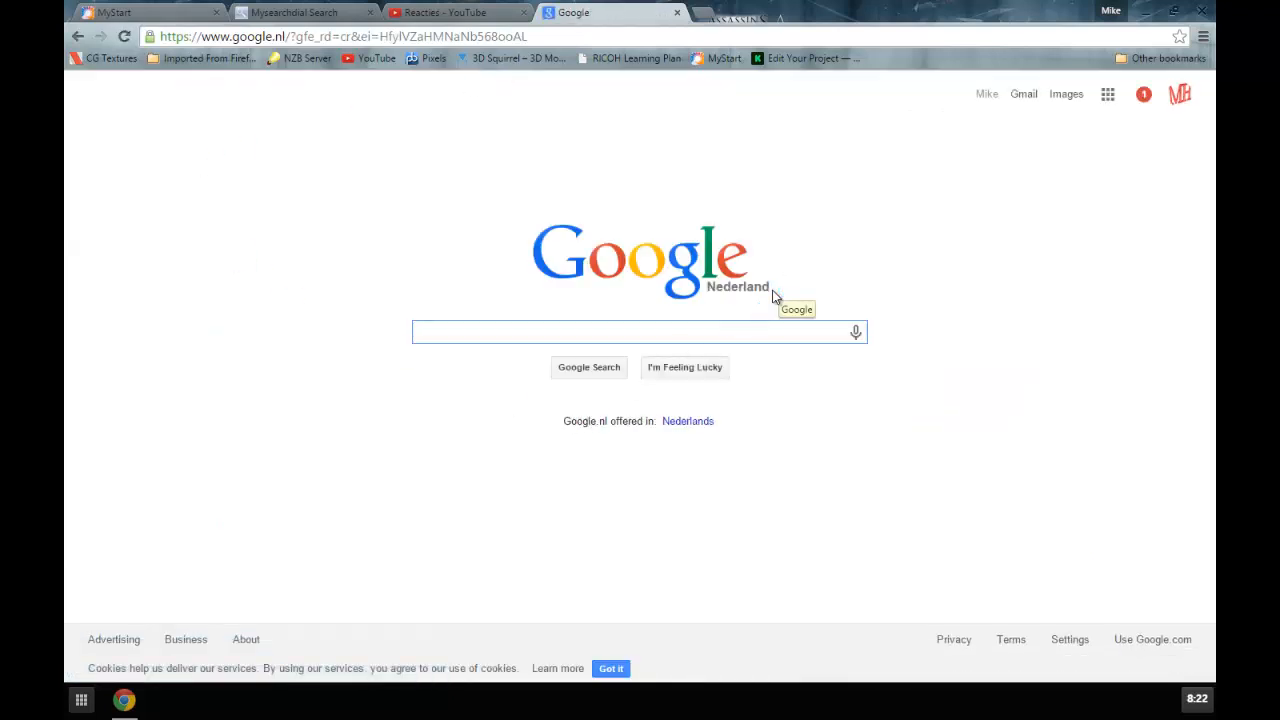
- Search Google for "uv pattern" and show the image results
type("uv patt")
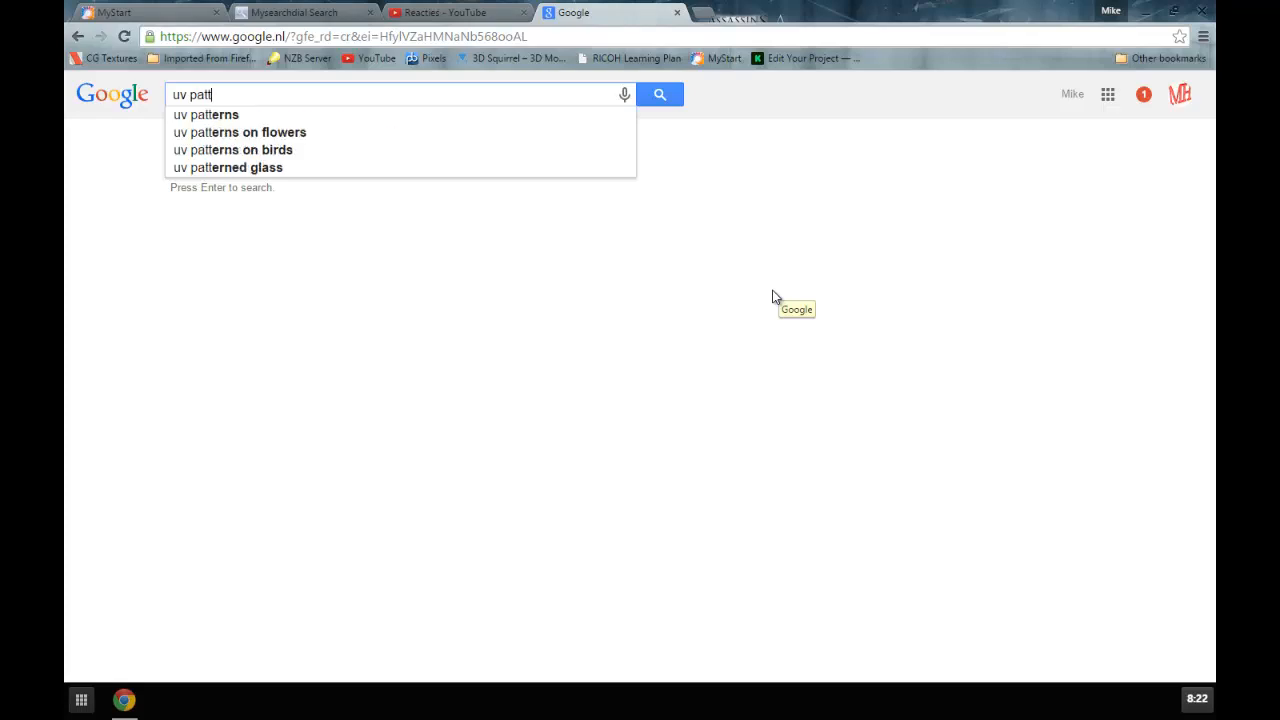
type("ern")
key("Return")
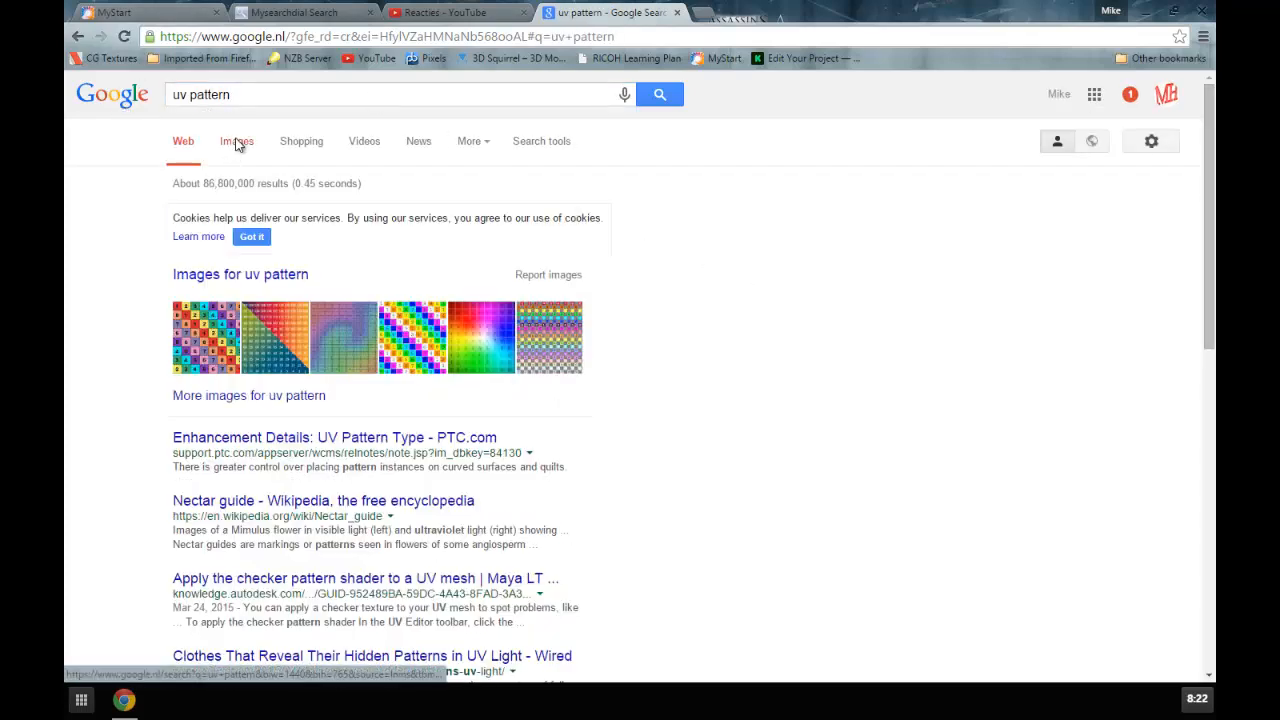
left_click(237, 142)
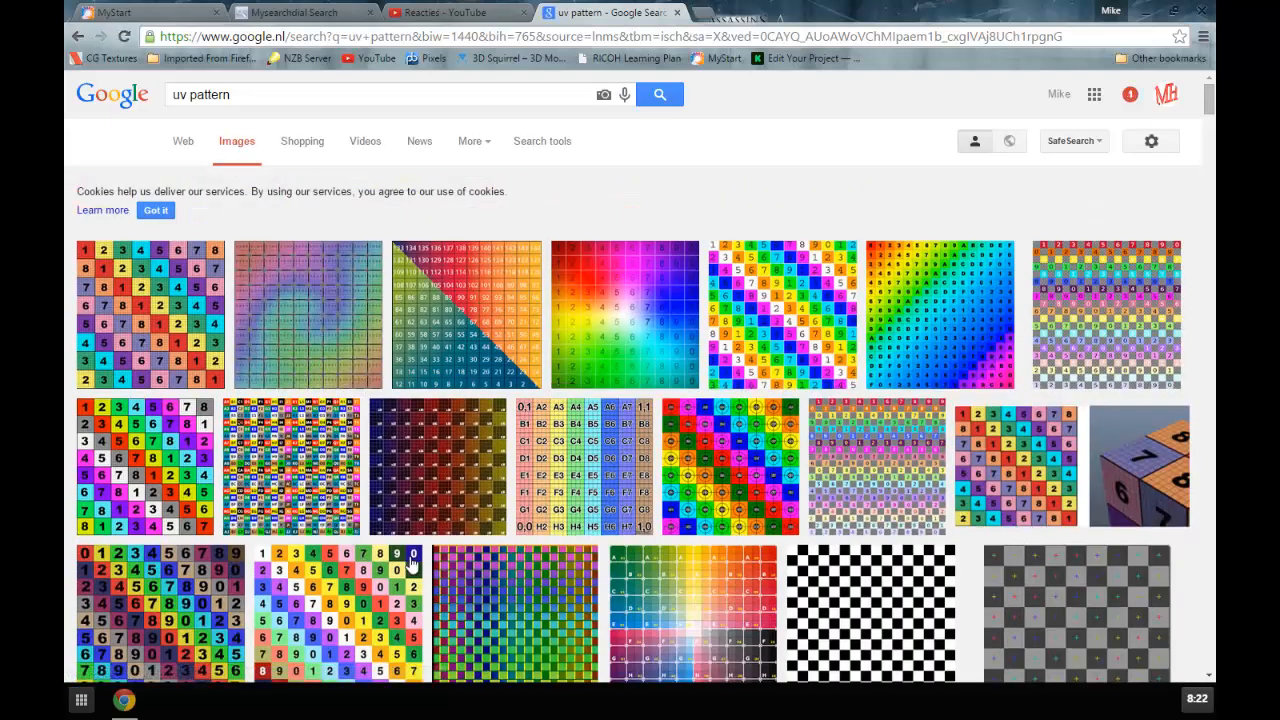
- Save the first image result, the colored grid numbered 1 to 8, to the Desktop as the JPEG file "UV pattern"
left_click(157, 305)
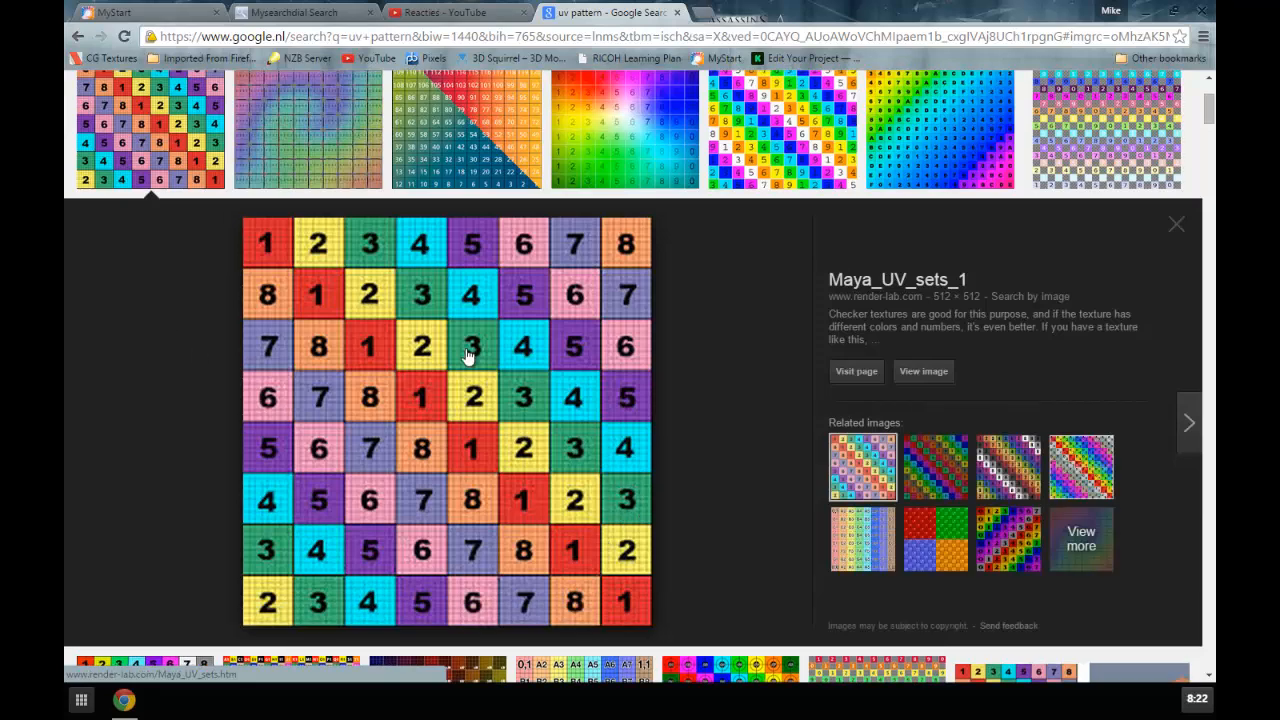
right_click(467, 356)
left_click(527, 486)
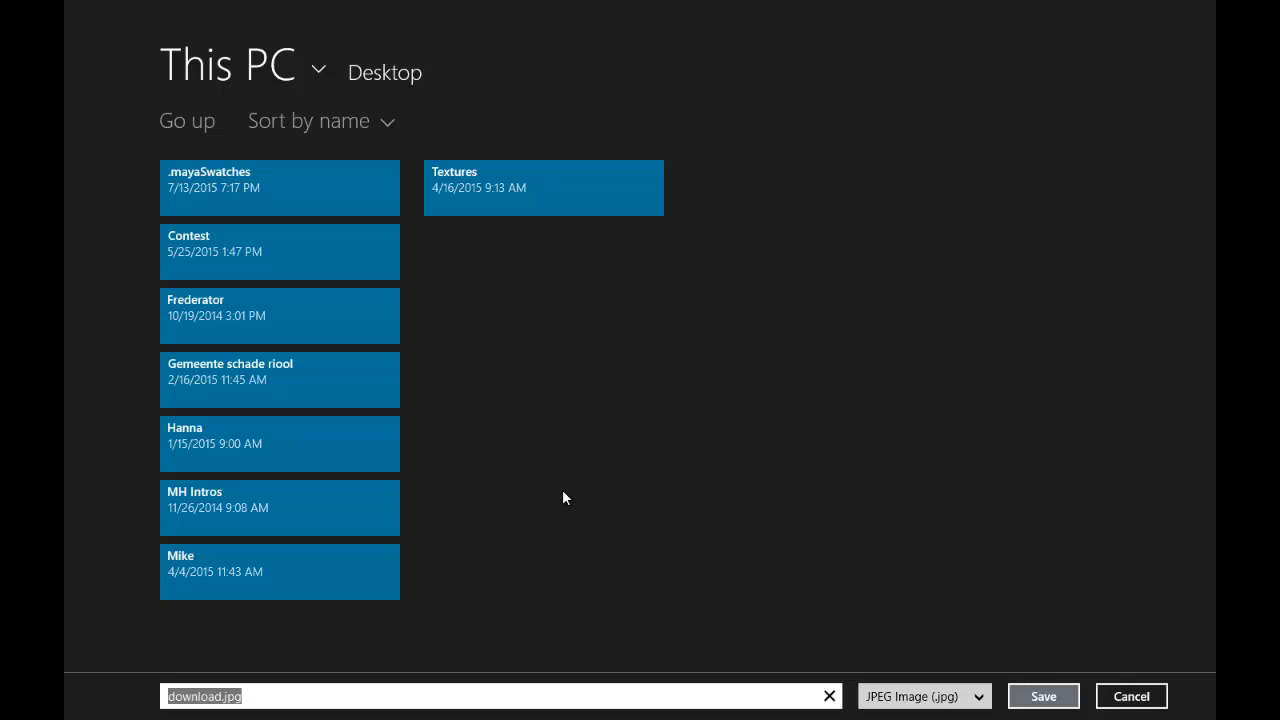
type("UV pattern")
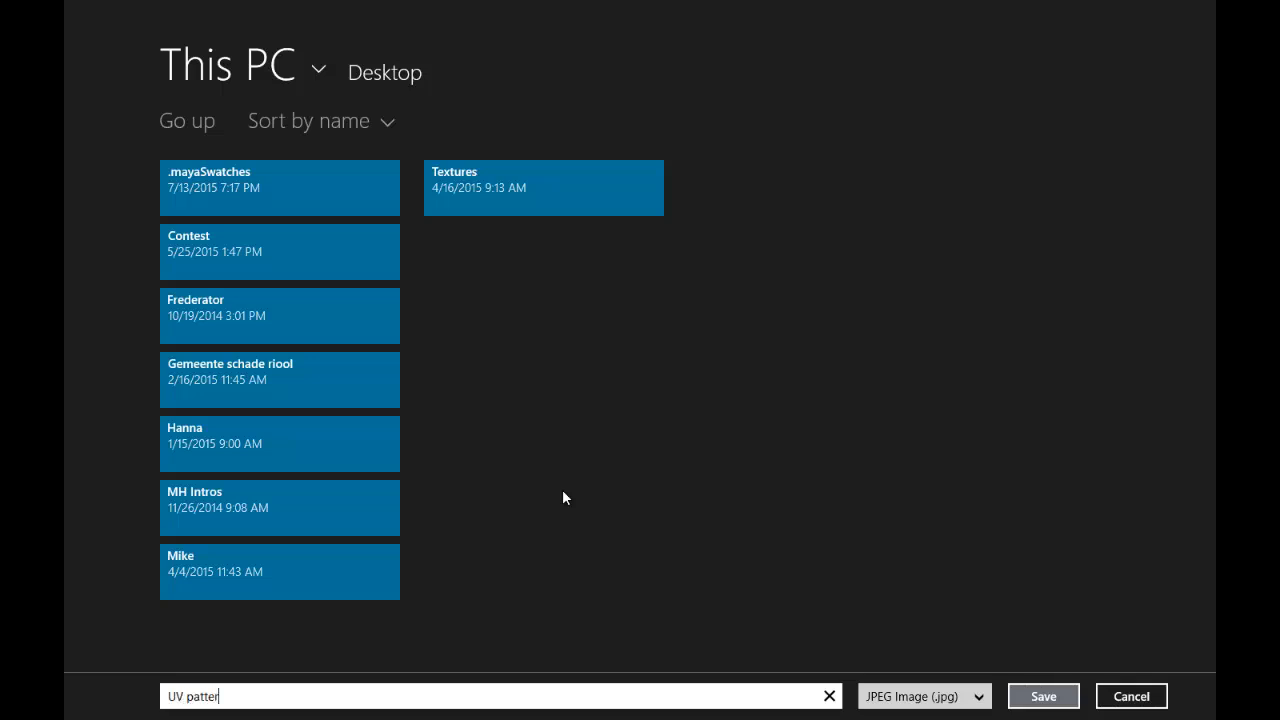
left_click(1045, 697)
- Switch to Maya and assign a new Lambert material to the tabletop
key("alt+Tab")
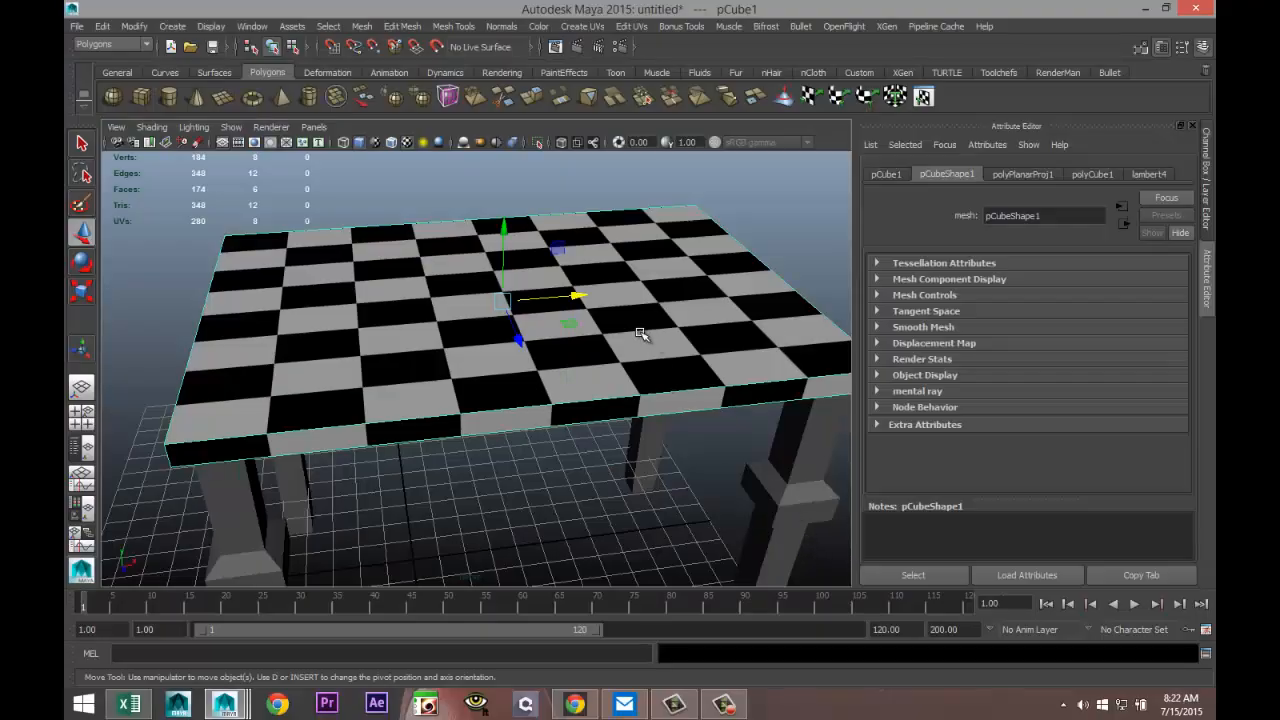
right_click(638, 327)
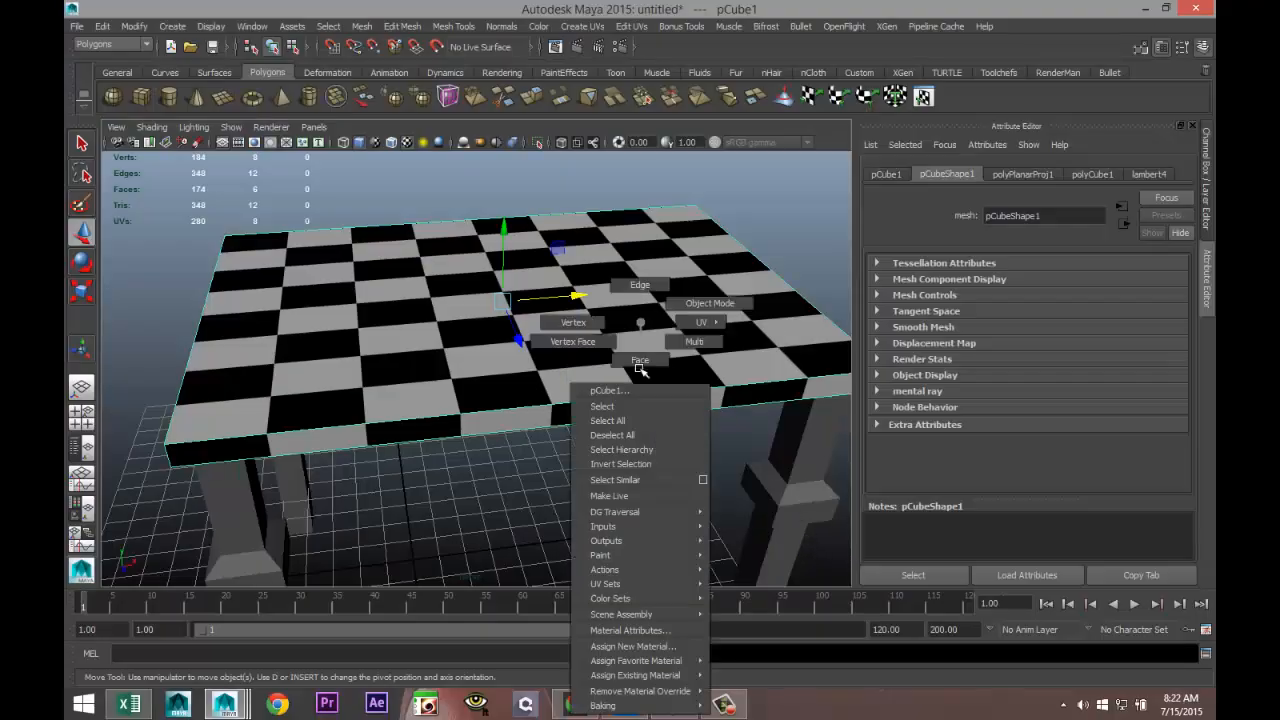
left_click(646, 645)
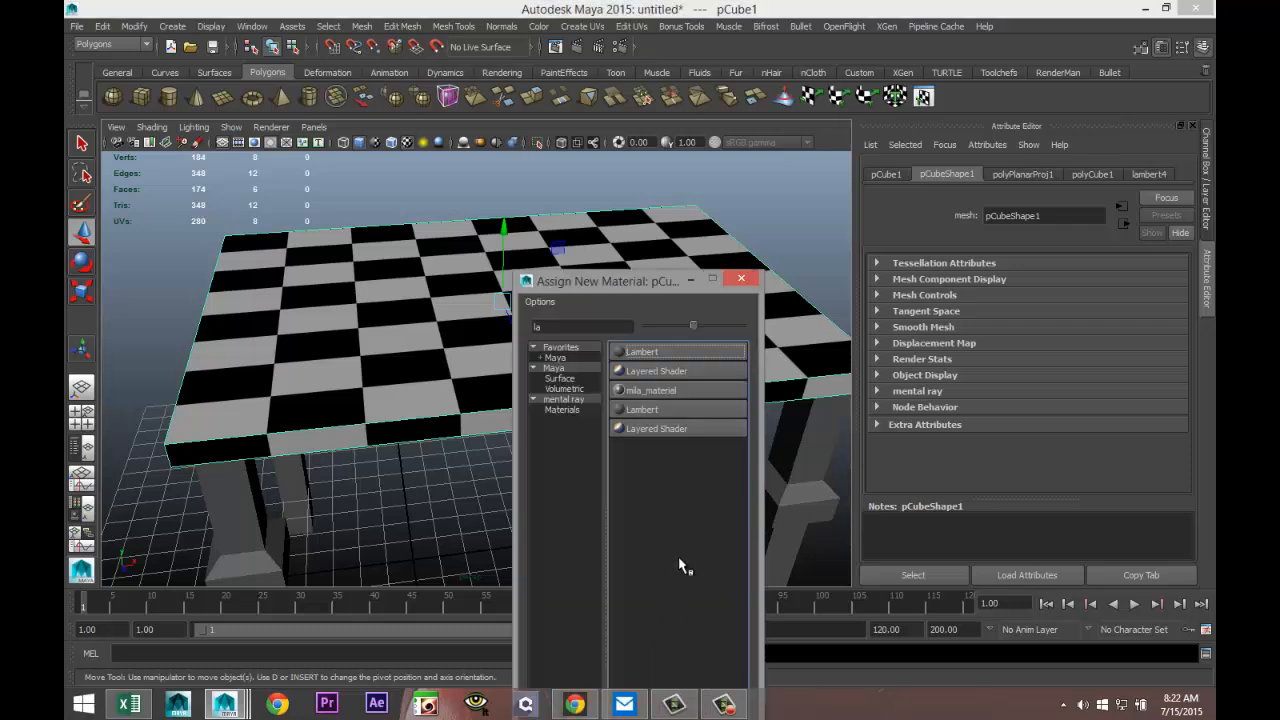
left_click(666, 368)
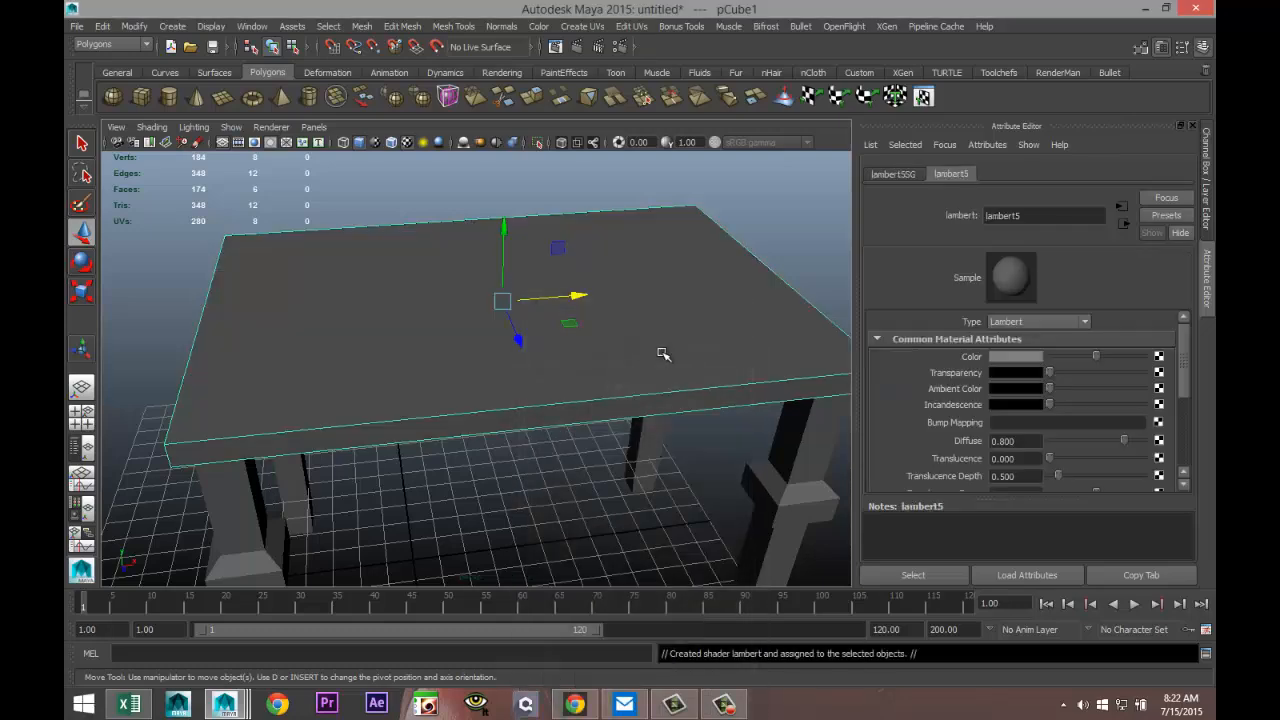
- Connect a File texture to the Lambert material's color and load UV pattern.jpg from the Desktop into it
left_click(1159, 357)
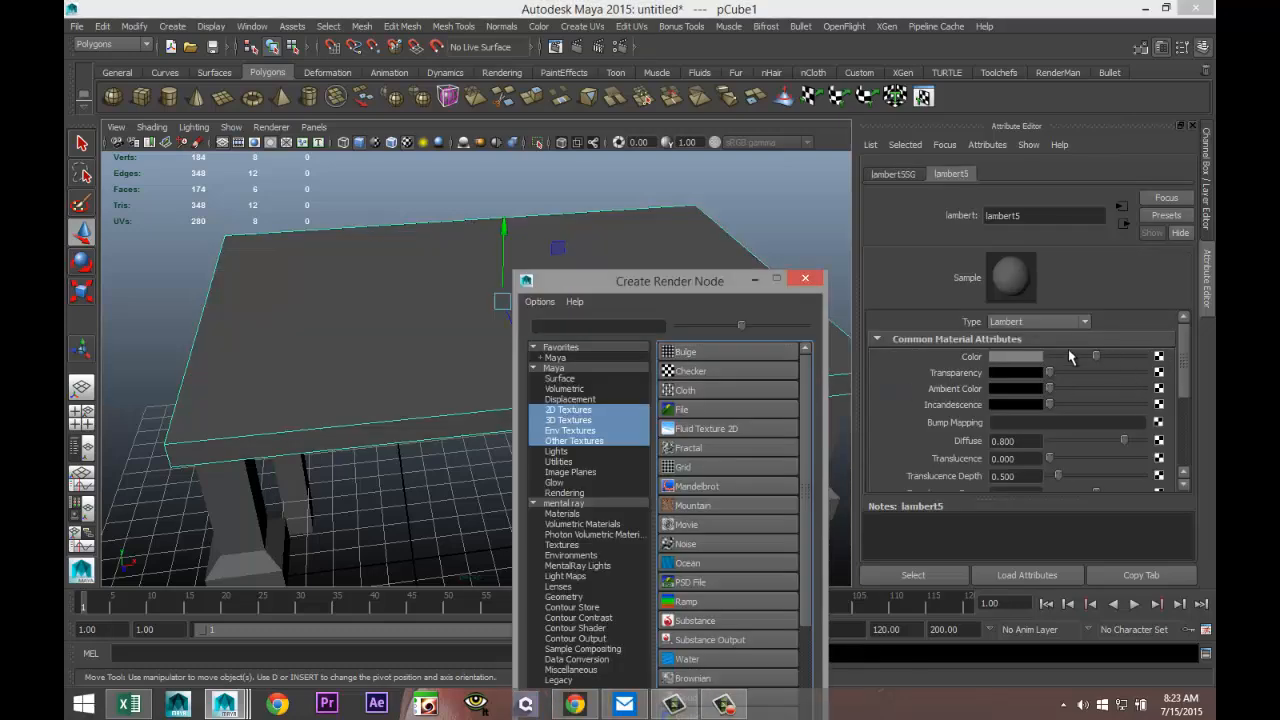
left_click(694, 420)
left_click(1166, 401)
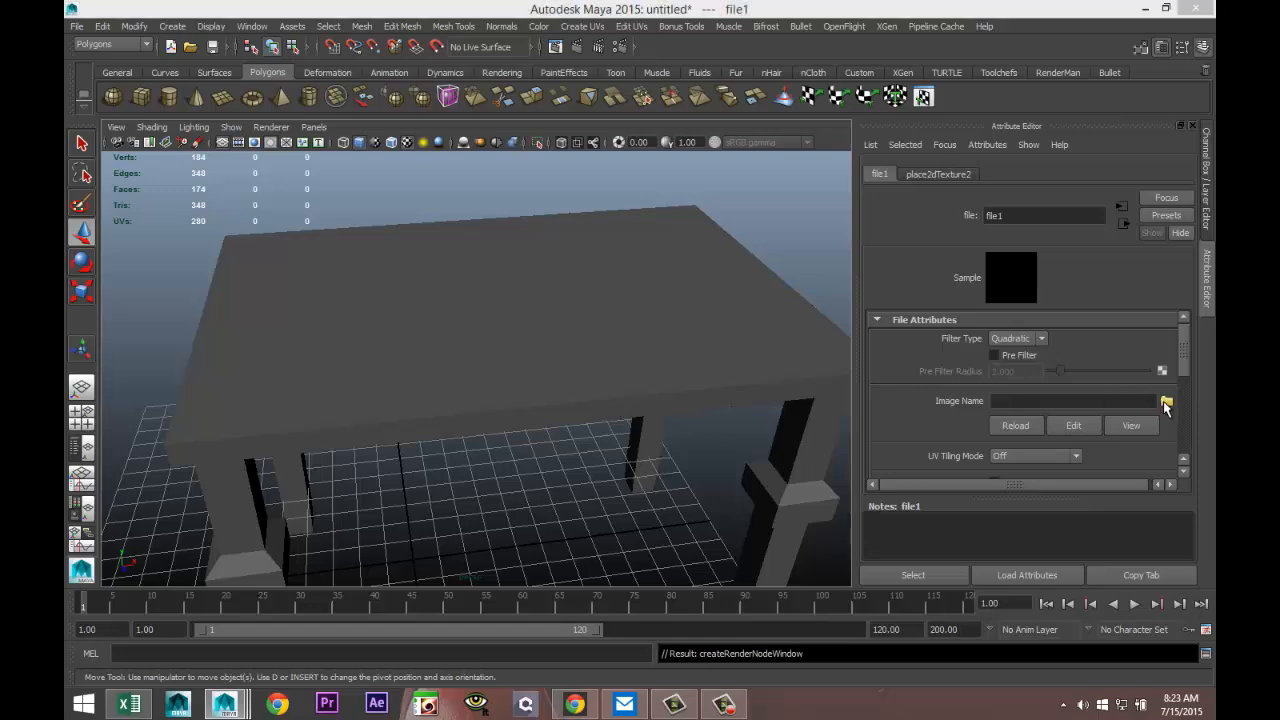
left_click(279, 88)
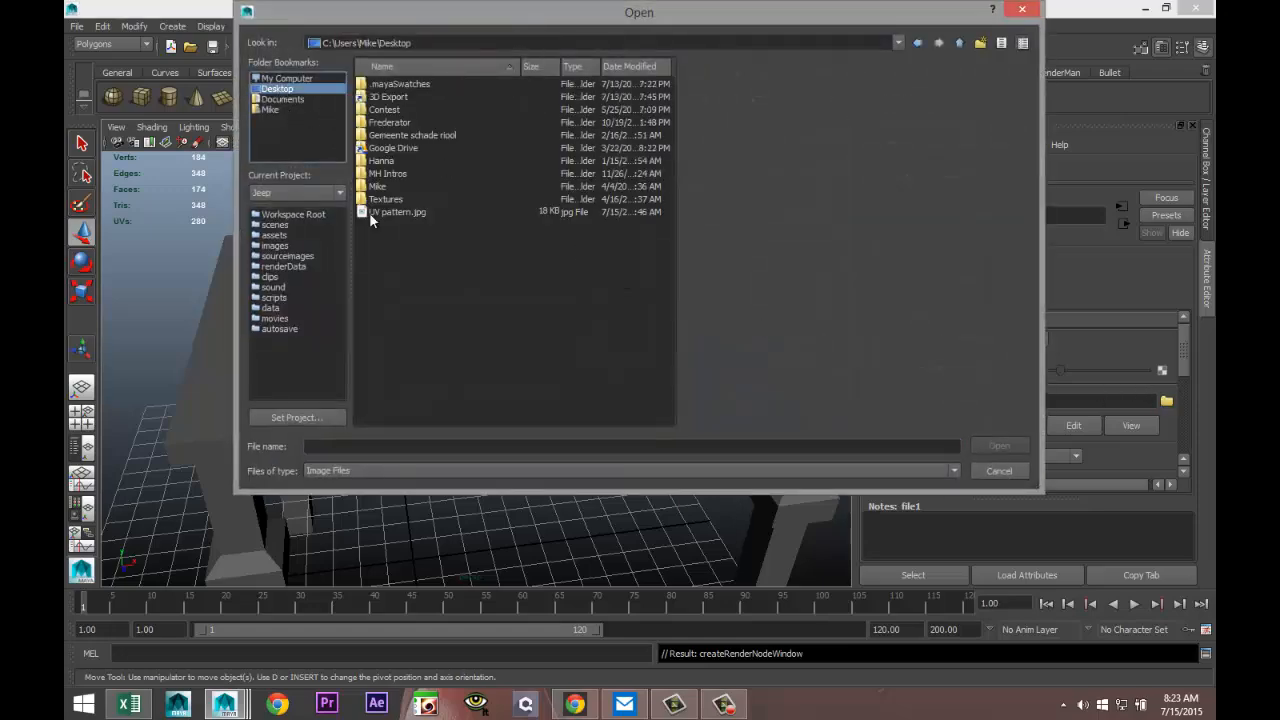
left_click(396, 213)
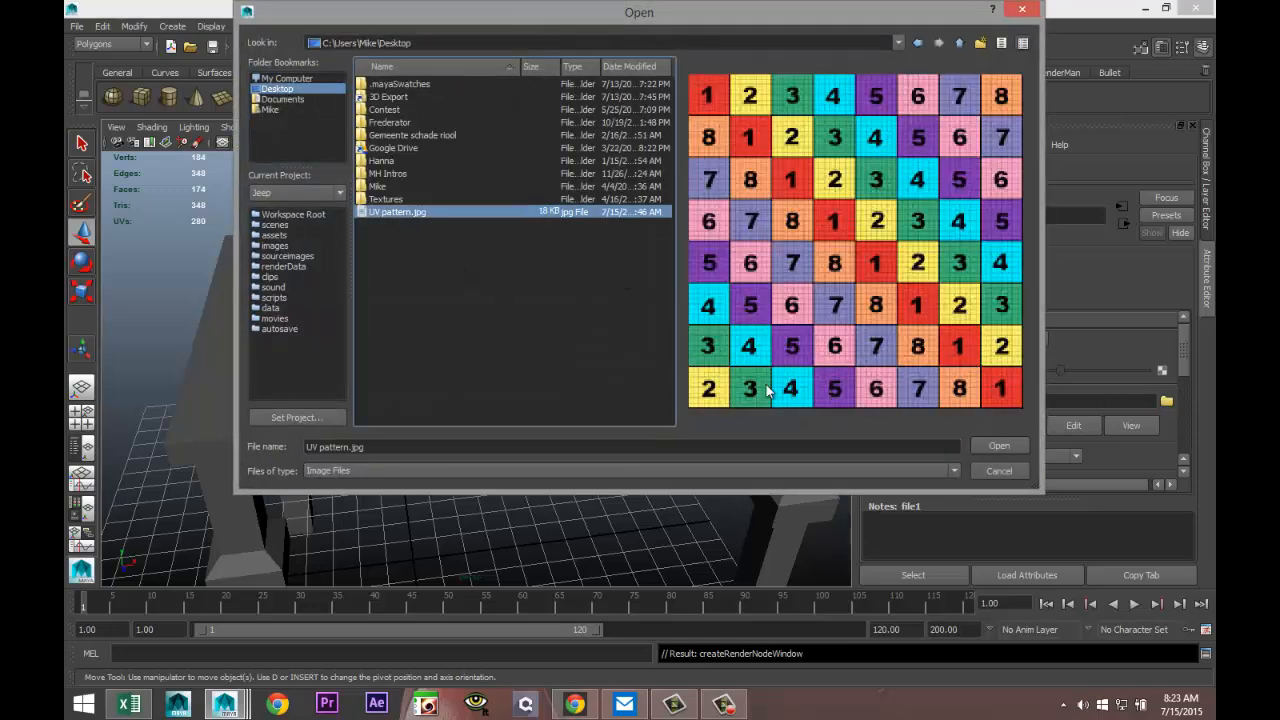
left_click(989, 443)
- Examine the numbered pattern on the tabletop's upper surface and edges from above and from a corner
scroll(469, 425, "down", 4)
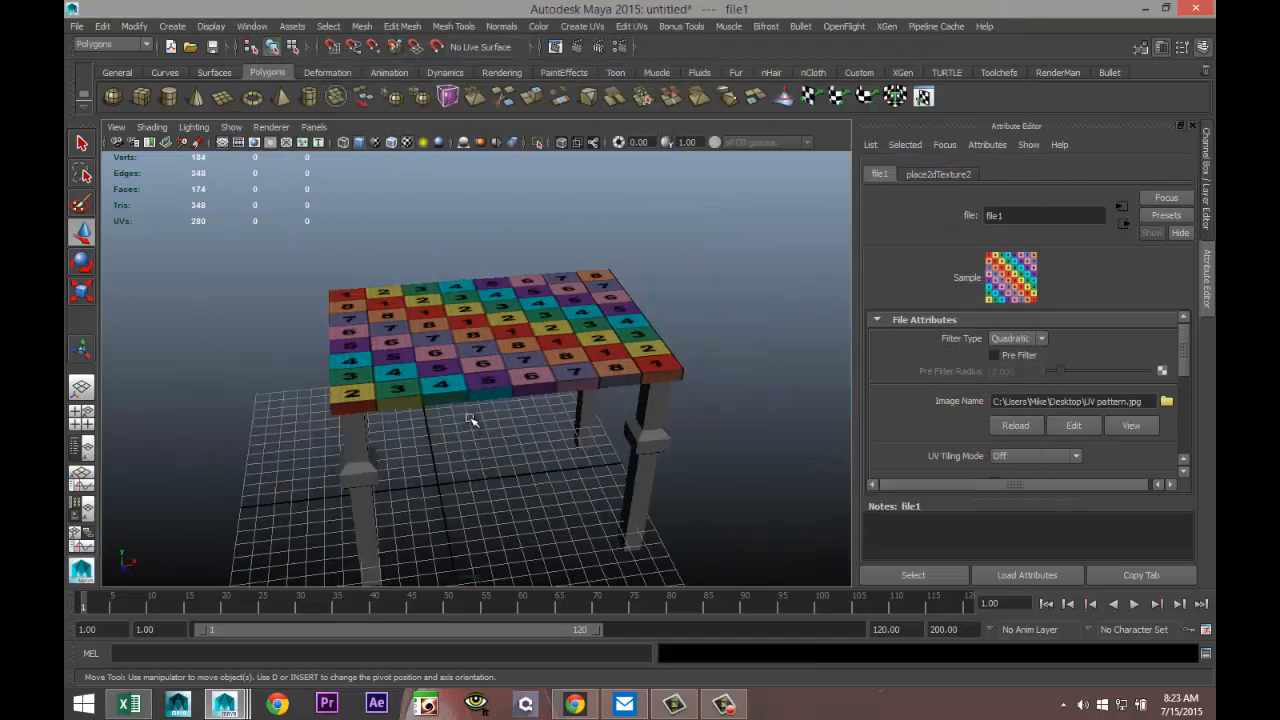
left_click_drag(209, 360, 613, 403, "alt")
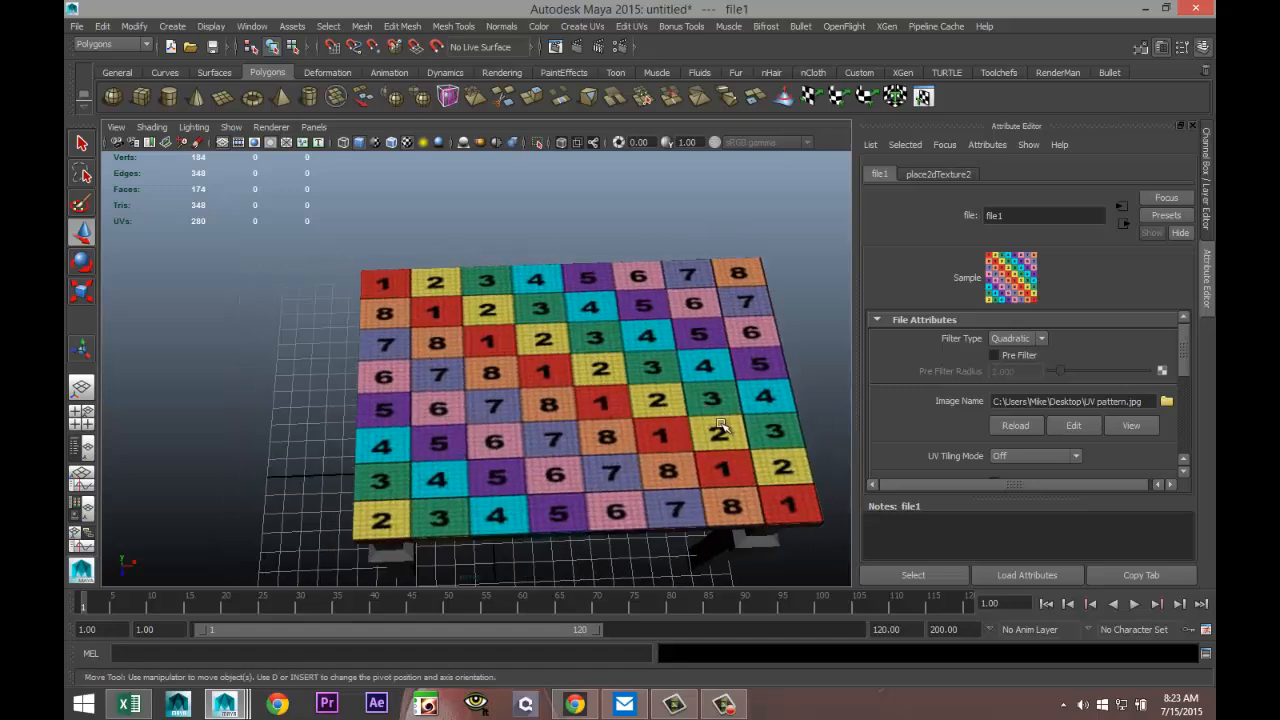
scroll(600, 450, "up", 3)
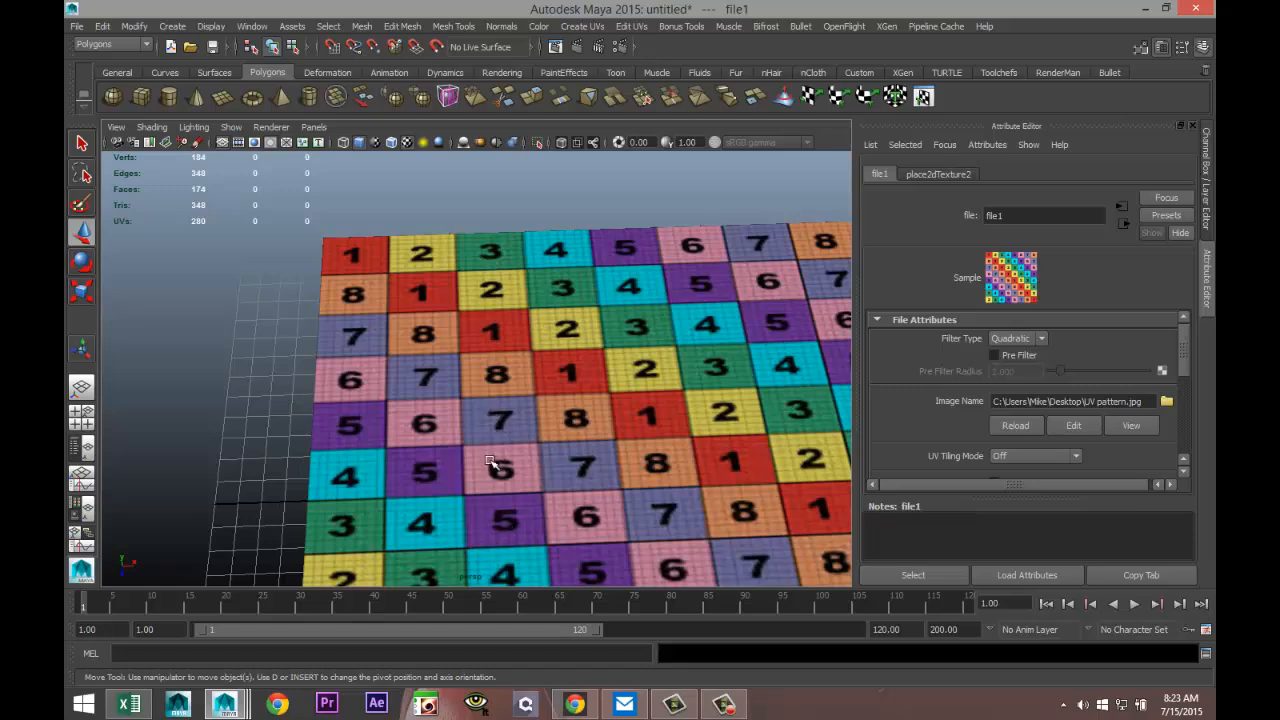
scroll(337, 462, "down", 5)
left_click_drag(335, 452, 306, 429, "alt")
left_click_drag(400, 437, 424, 443, "alt")
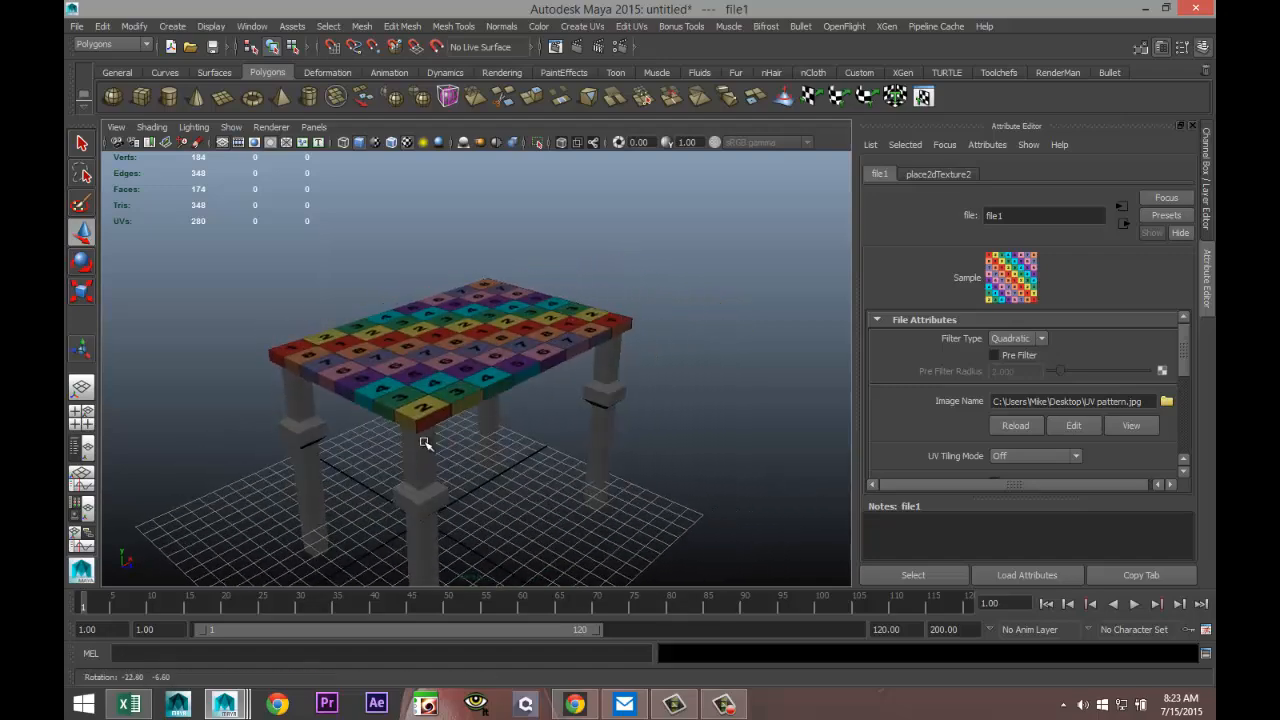
middle_click_drag(429, 441, 458, 434, "alt")
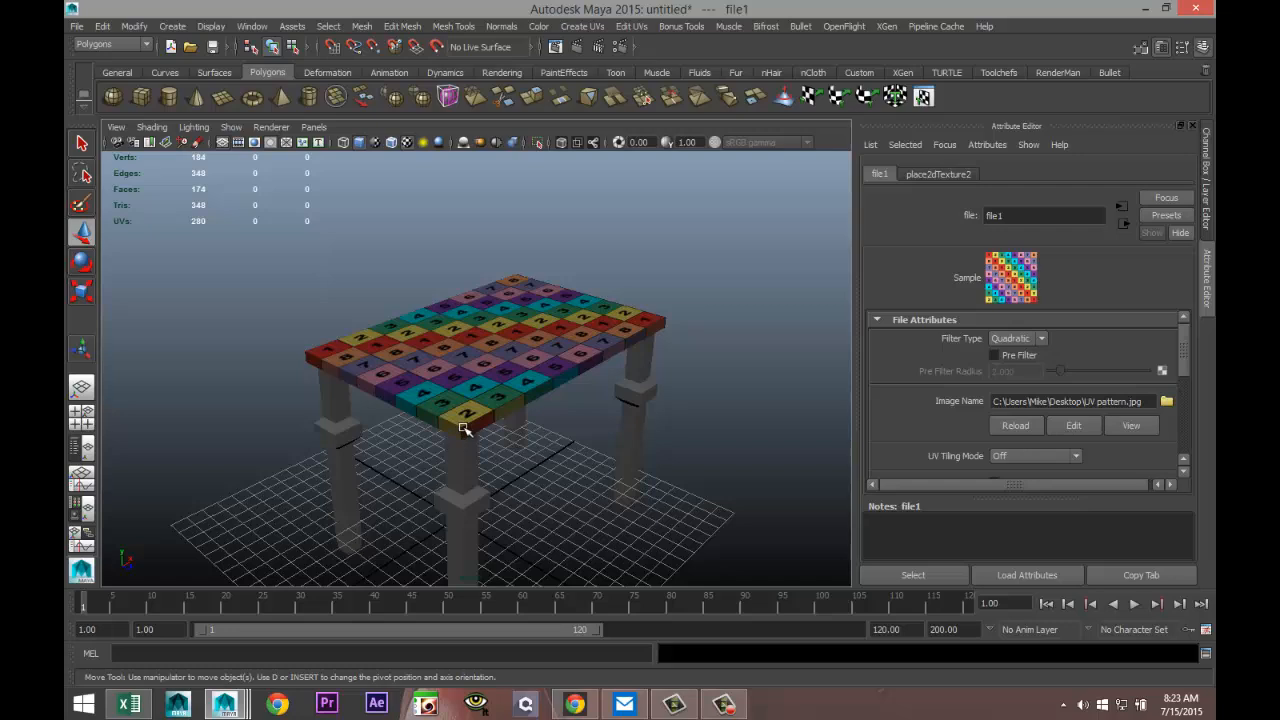
- Apply Automatic Mapping to the tabletop and deselect the projection
left_click(525, 362)
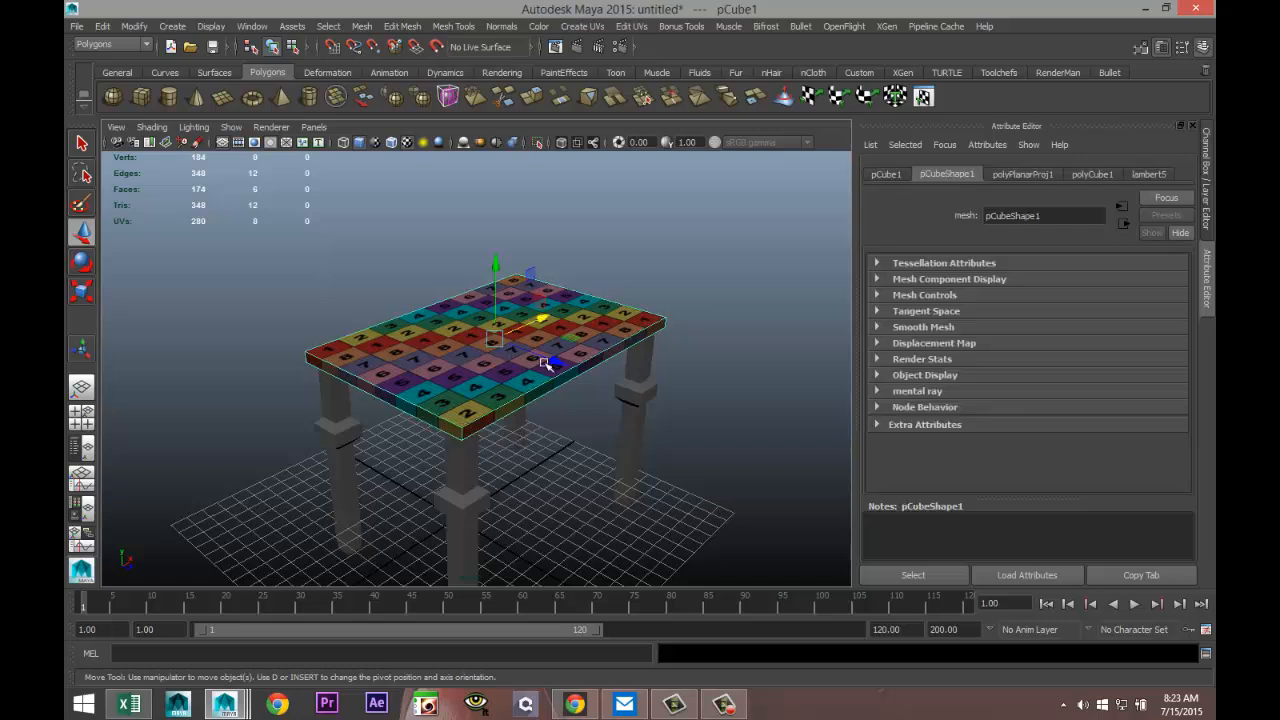
left_click(581, 27)
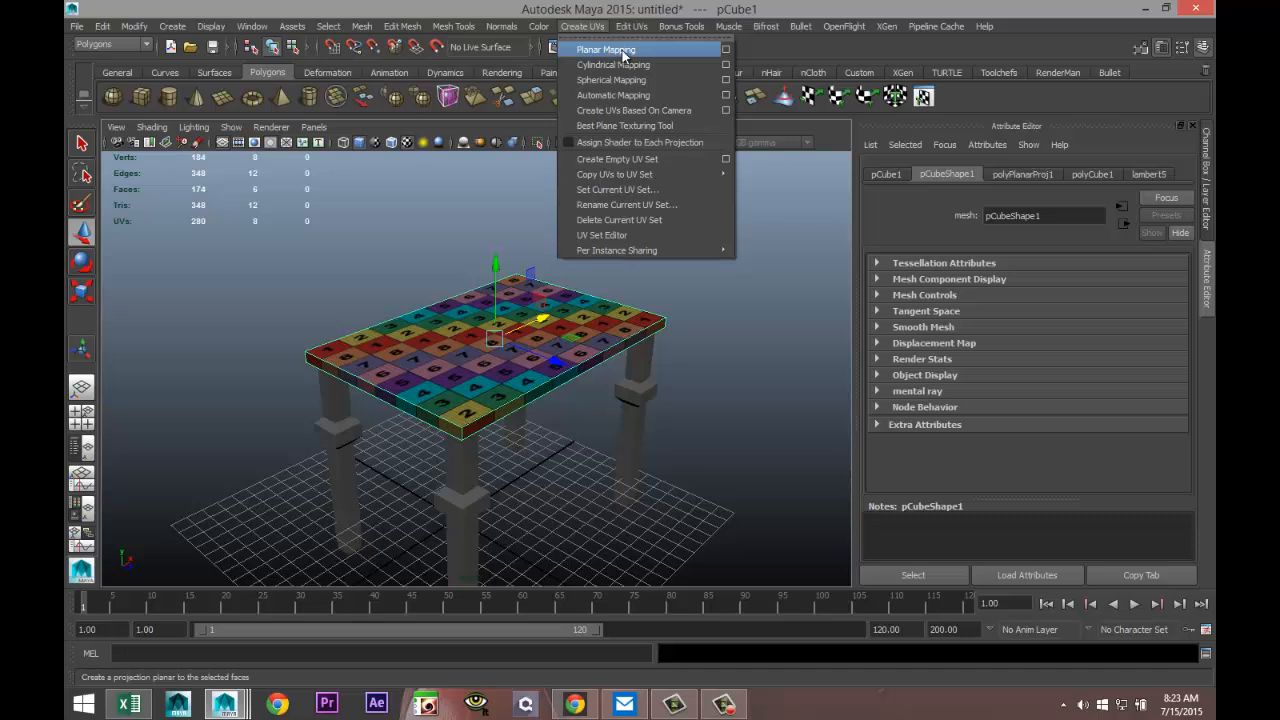
left_click(653, 99)
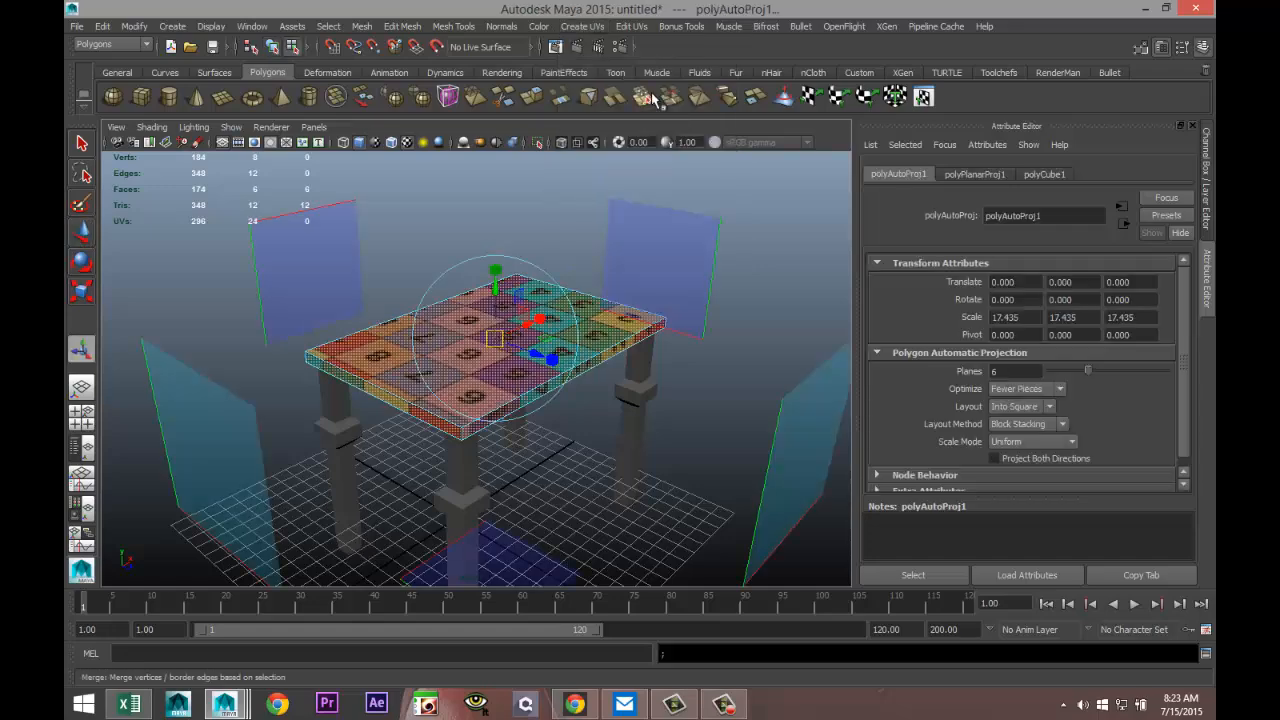
left_click(488, 199)
- Select the tabletop's upper face and open the UV Texture Editor for it
scroll(489, 203, "down", 4)
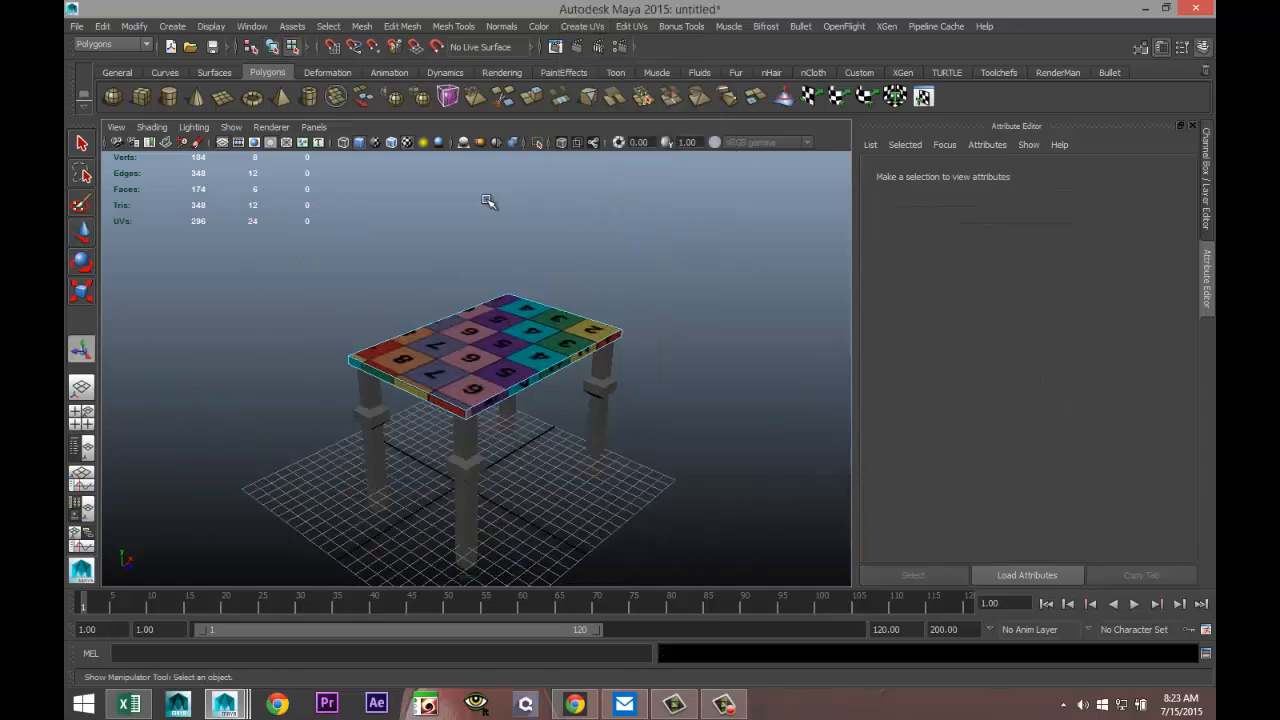
scroll(489, 203, "up", 6)
left_click_drag(545, 279, 572, 307, "alt")
mouse_move(497, 441)
left_mouse_down("alt")
mouse_move(491, 386)
mouse_move(509, 420)
left_mouse_up("alt")
left_click_drag(424, 416, 497, 354, "alt")
left_click(497, 352)
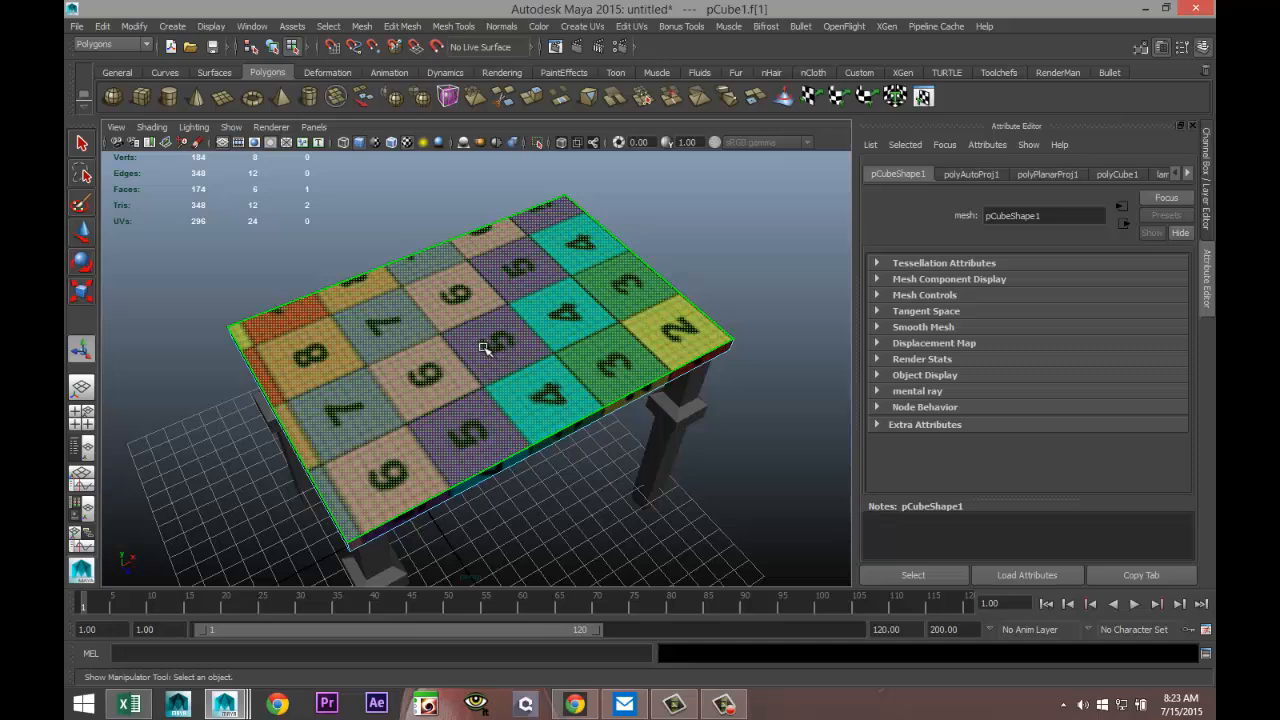
left_click(638, 27)
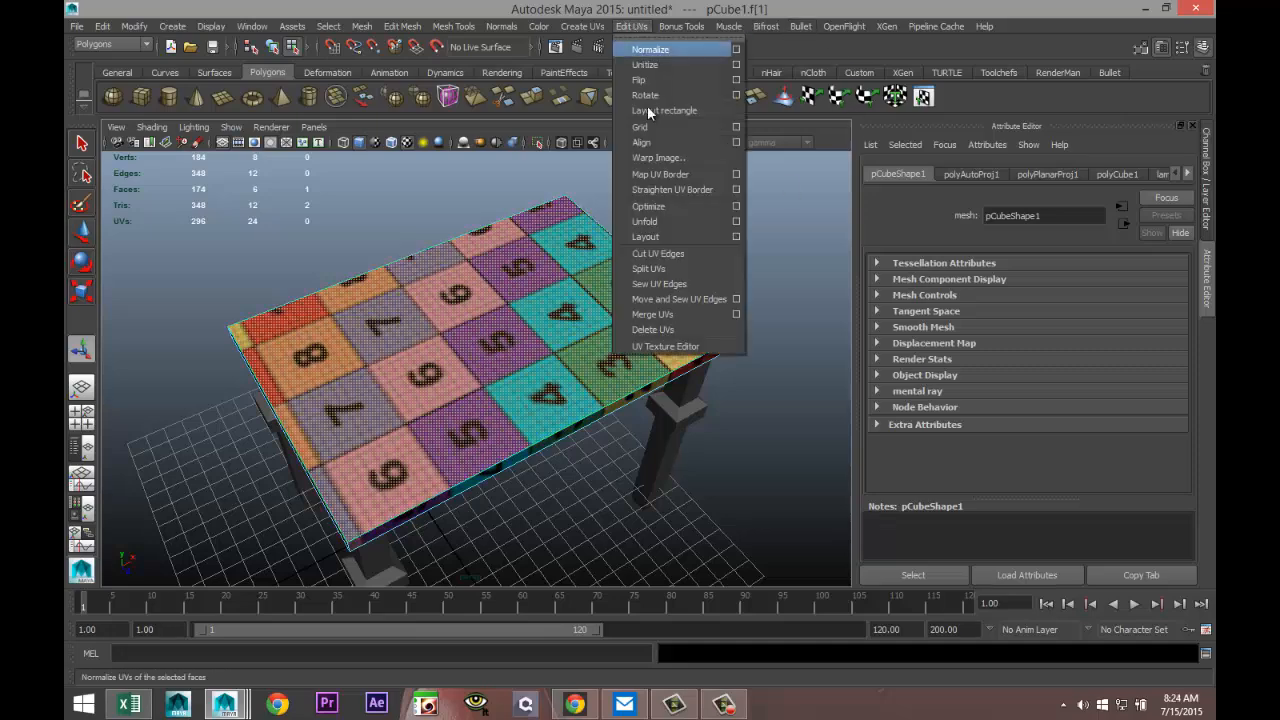
left_click(715, 346)
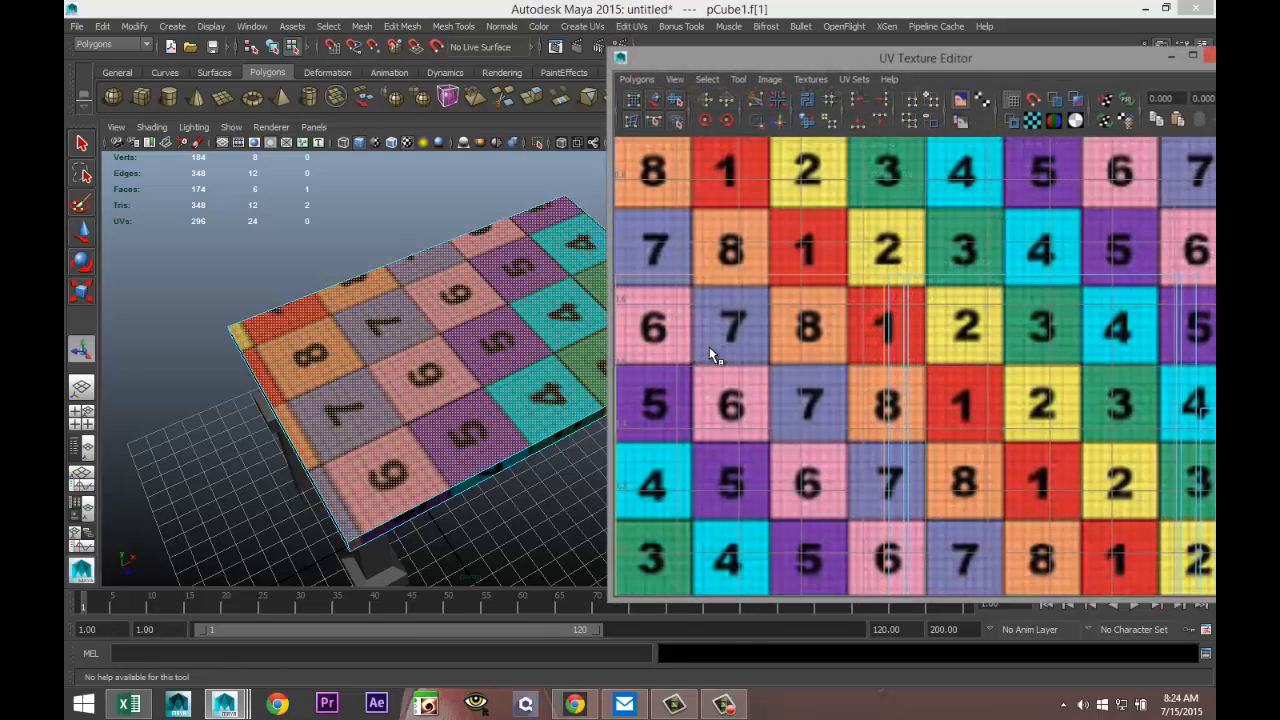
- Hide the texture image in the UV Texture Editor and place its window so the table stays visible beside it
scroll(807, 358, "down", 5)
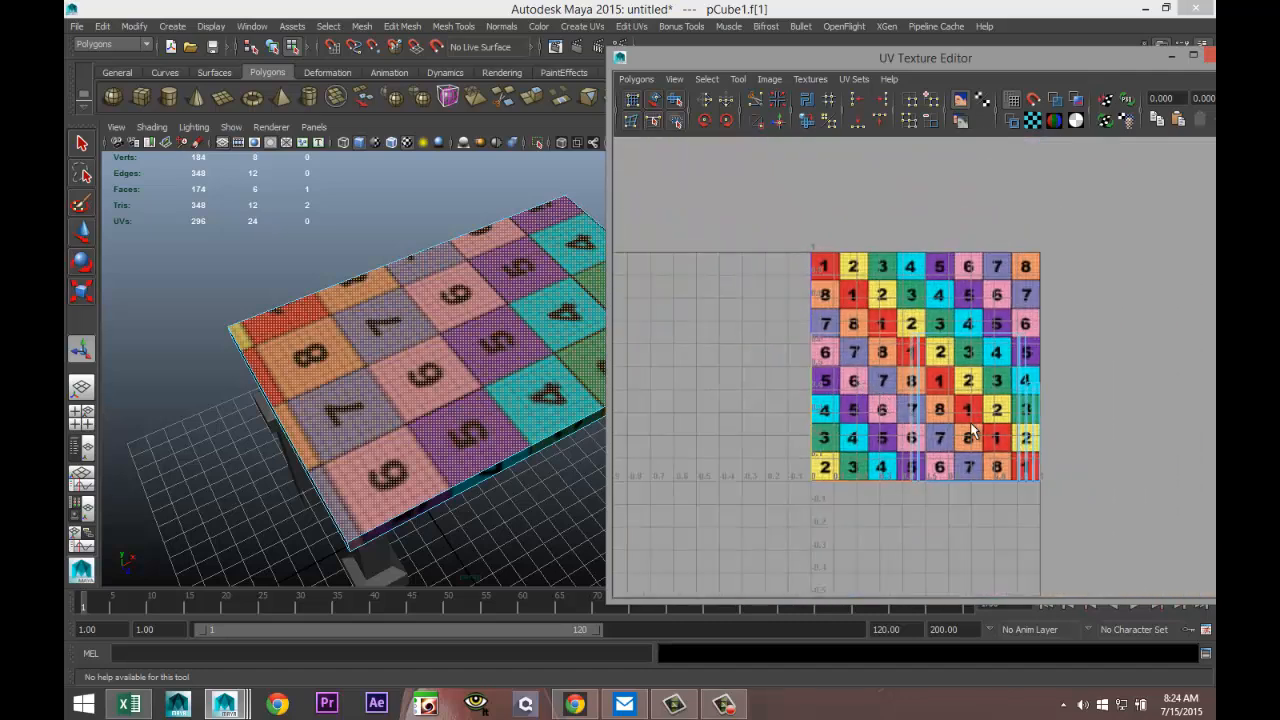
scroll(972, 430, "up", 2)
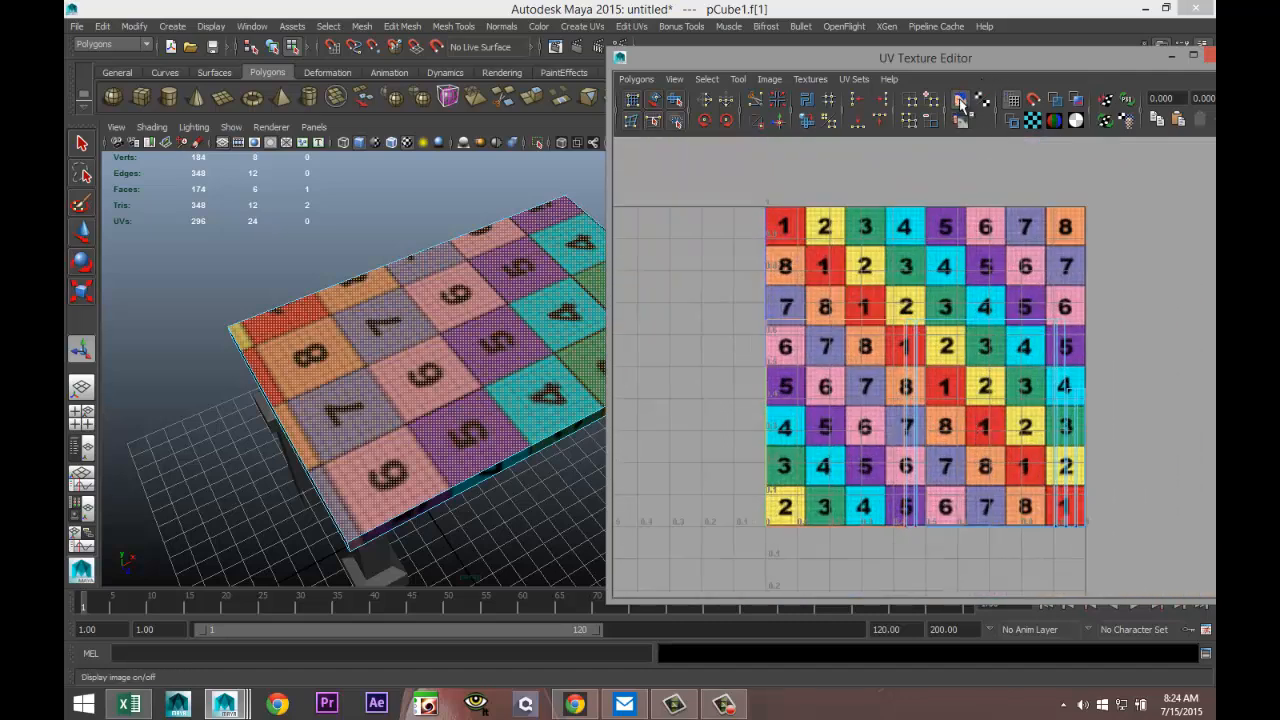
left_click(961, 102)
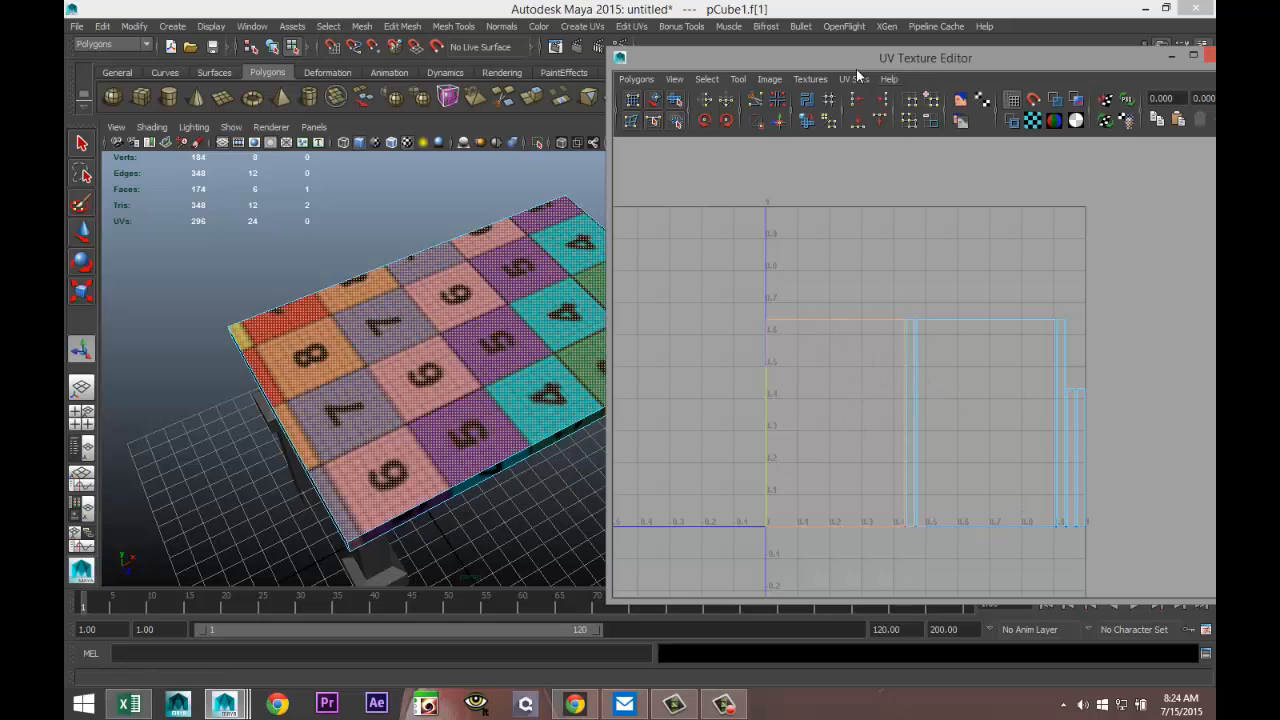
left_click_drag(841, 59, 744, 36)
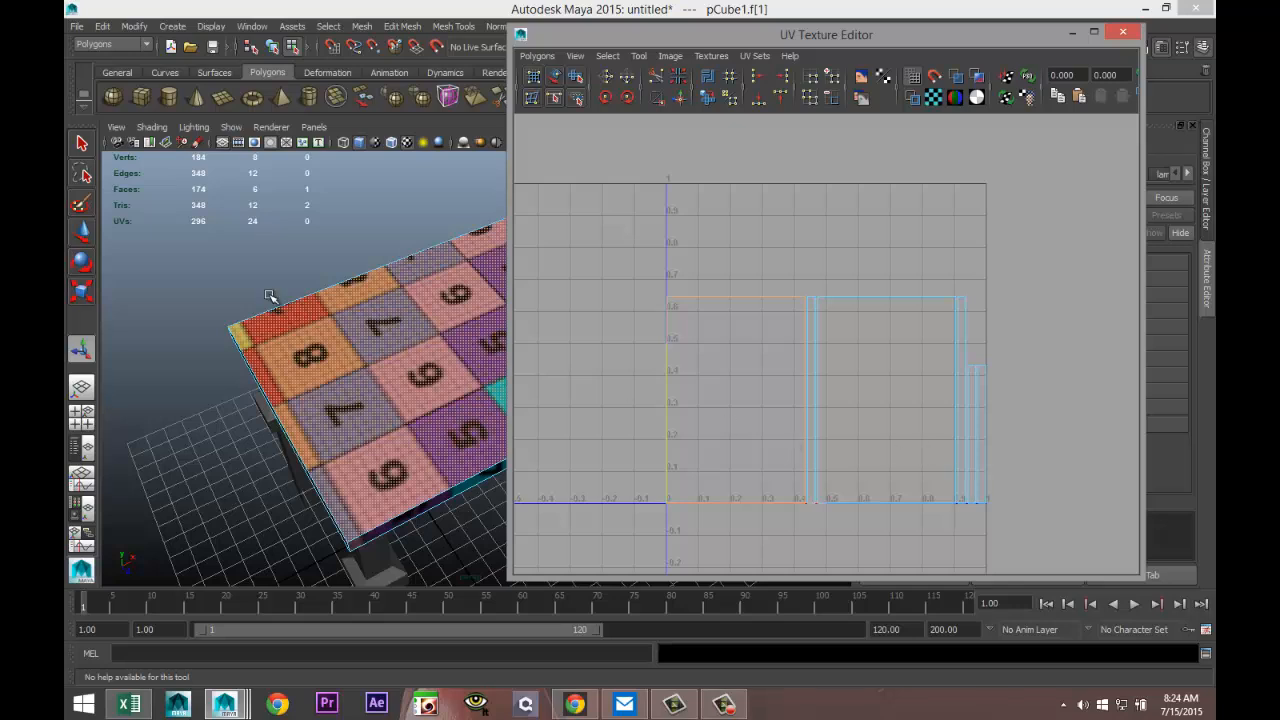
left_click(296, 222)
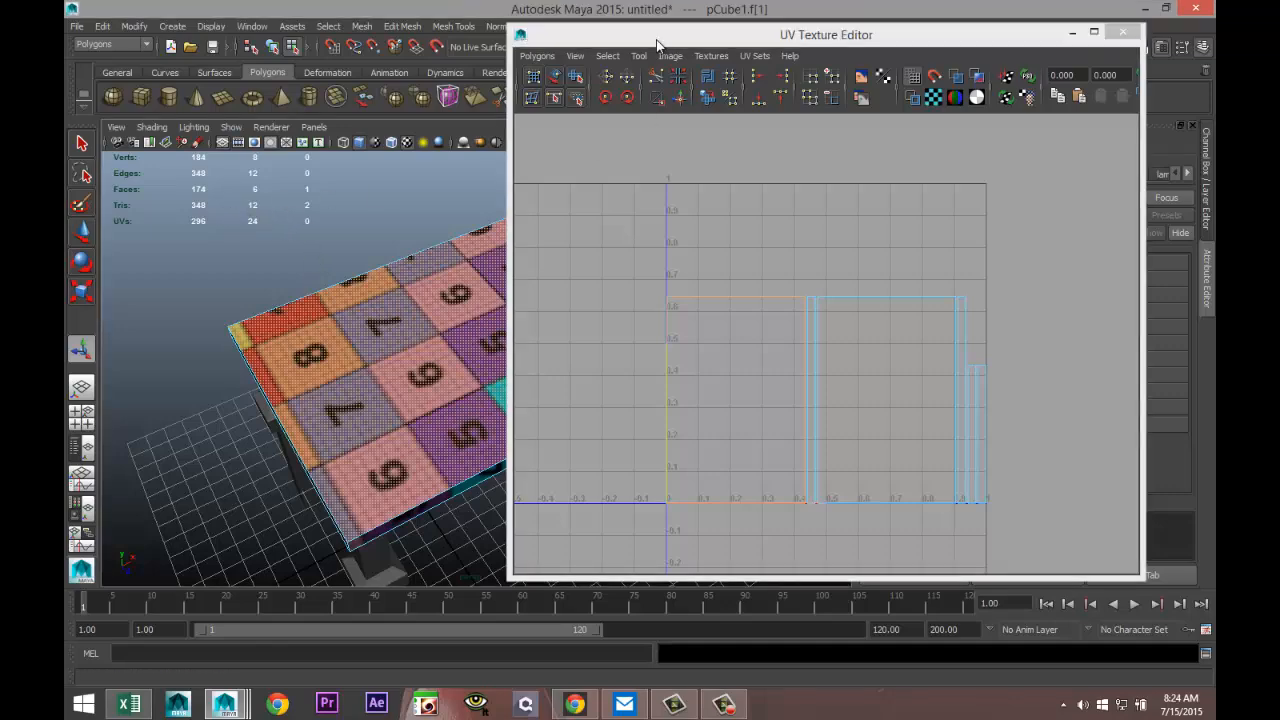
left_click_drag(657, 42, 790, 25)
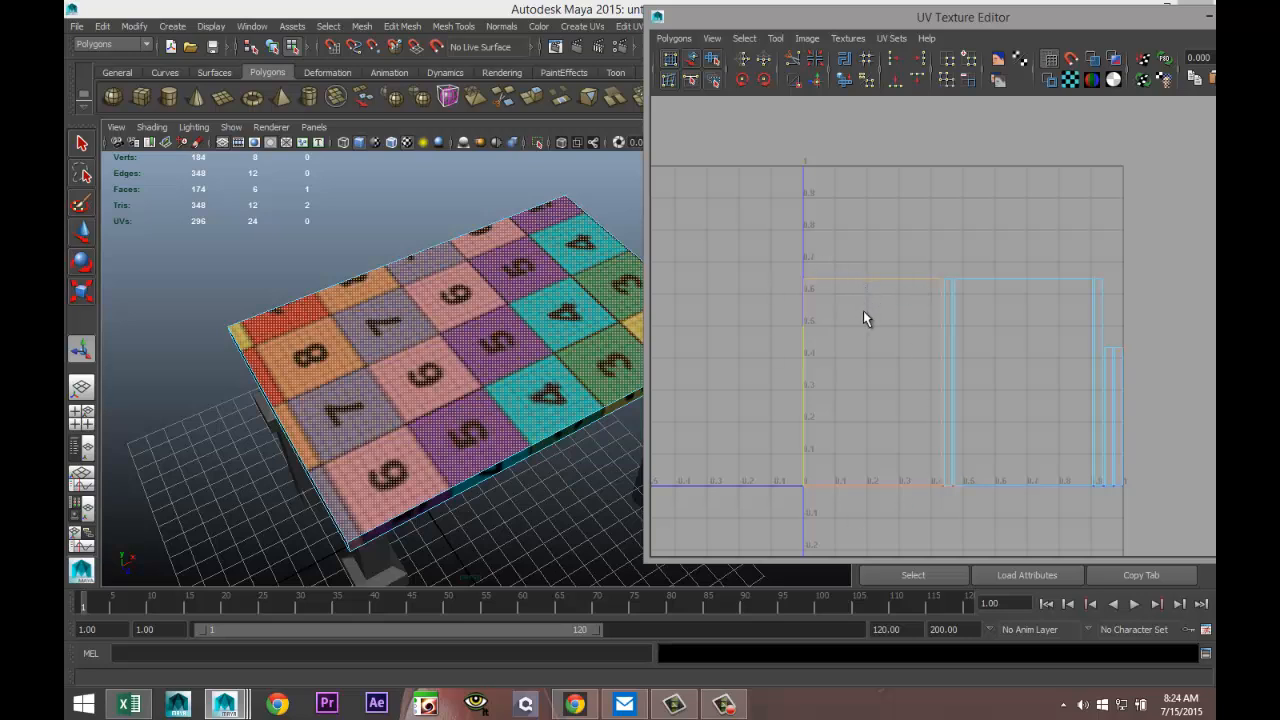
- Move the upper face's UV shell sideways out of the 0 to 1 square and raise it slightly, clear of the other shells
key("w")
left_click_drag(964, 384, 910, 378)
left_click_drag(533, 430, 491, 371, "alt")
mouse_move(902, 380)
left_mouse_down()
mouse_move(944, 380)
mouse_move(864, 380)
mouse_move(932, 379)
mouse_move(887, 382)
left_mouse_up()
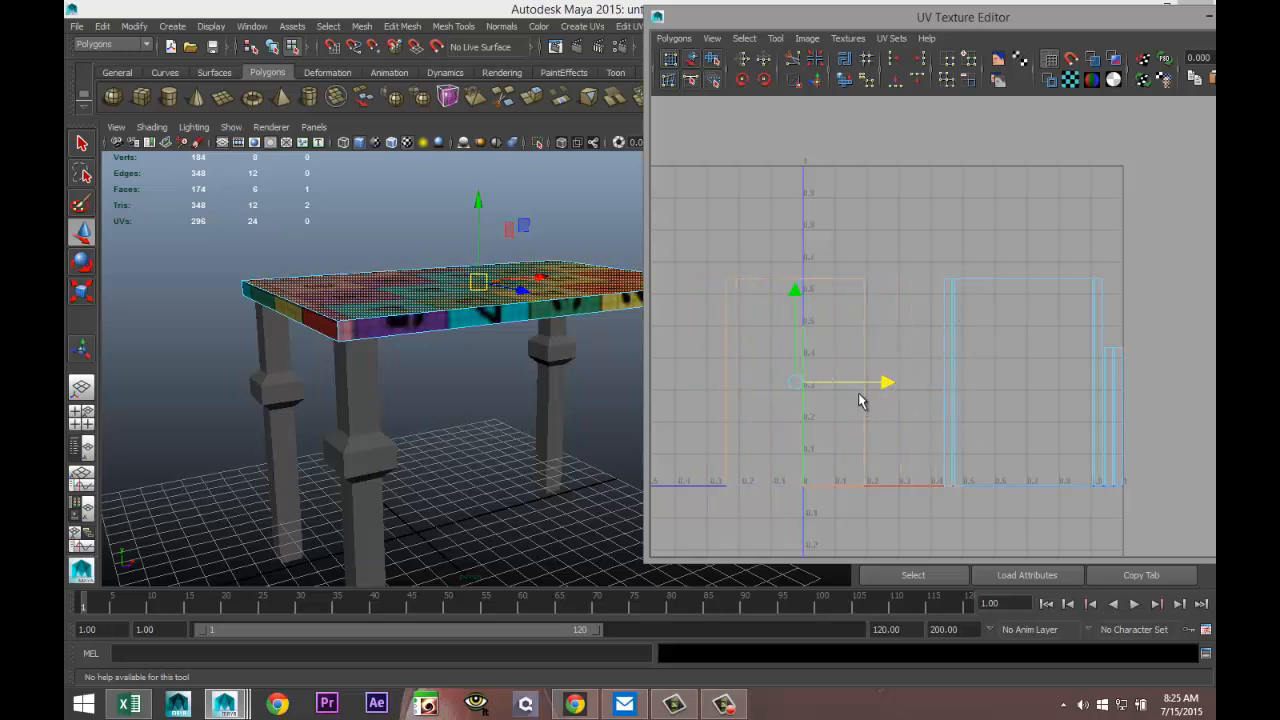
scroll(866, 400, "down", 2)
left_click_drag(946, 369, 861, 369)
left_click_drag(765, 278, 765, 248)
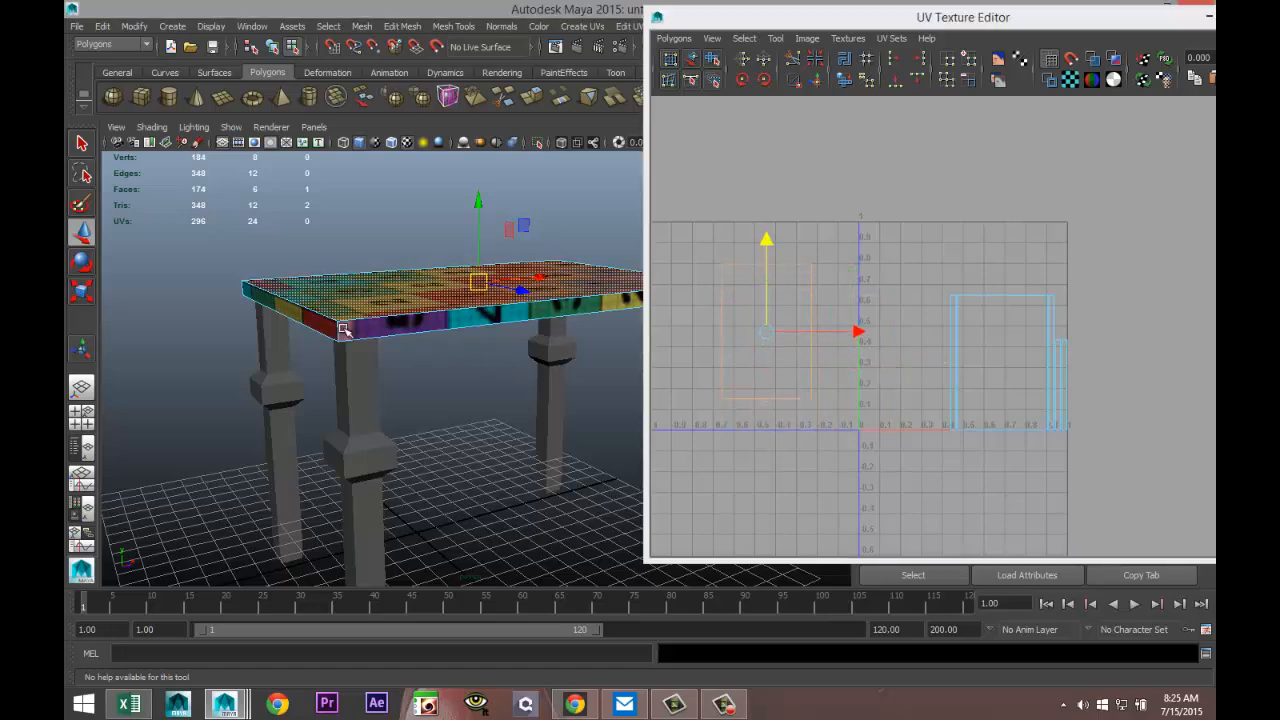
- Move and sew the narrow end face onto the upper face's UV shell along the shell's upper short edge
left_click_drag(350, 333, 378, 380, "alt")
middle_click_drag(379, 380, 374, 378, "alt")
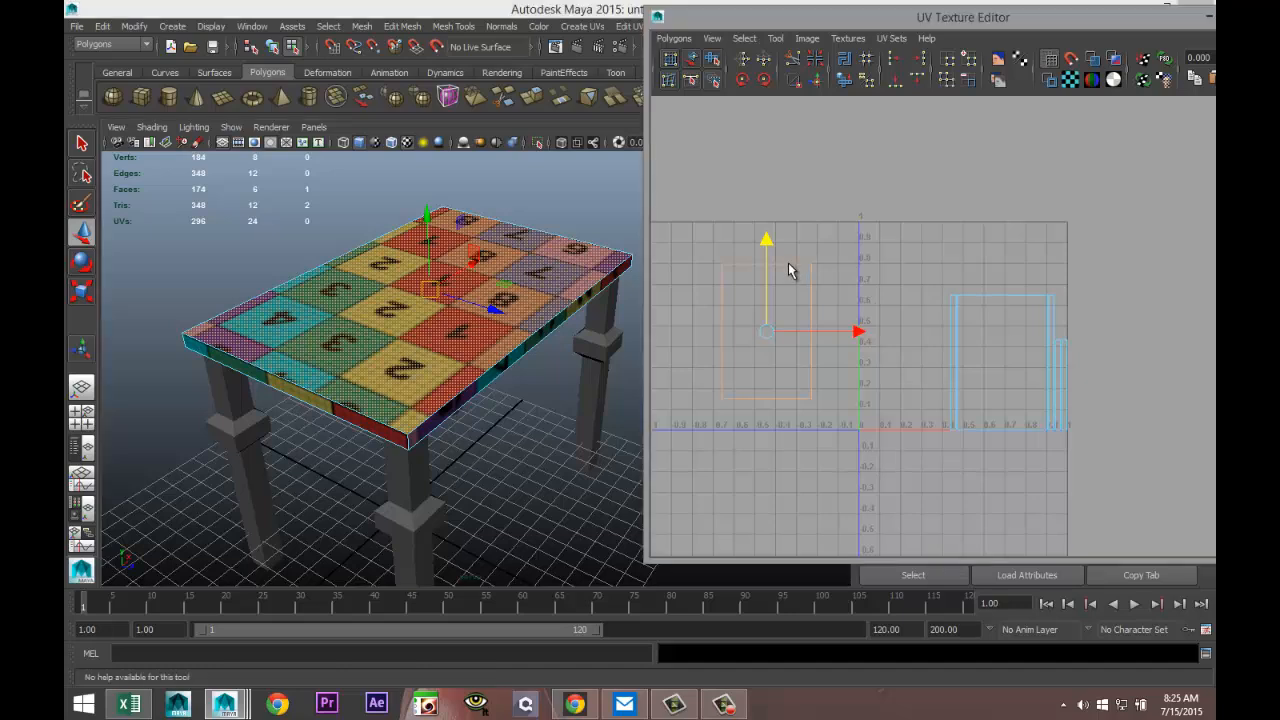
mouse_move(788, 262)
right_mouse_down()
mouse_move(790, 228)
mouse_move(792, 241)
right_mouse_up()
left_click(794, 286)
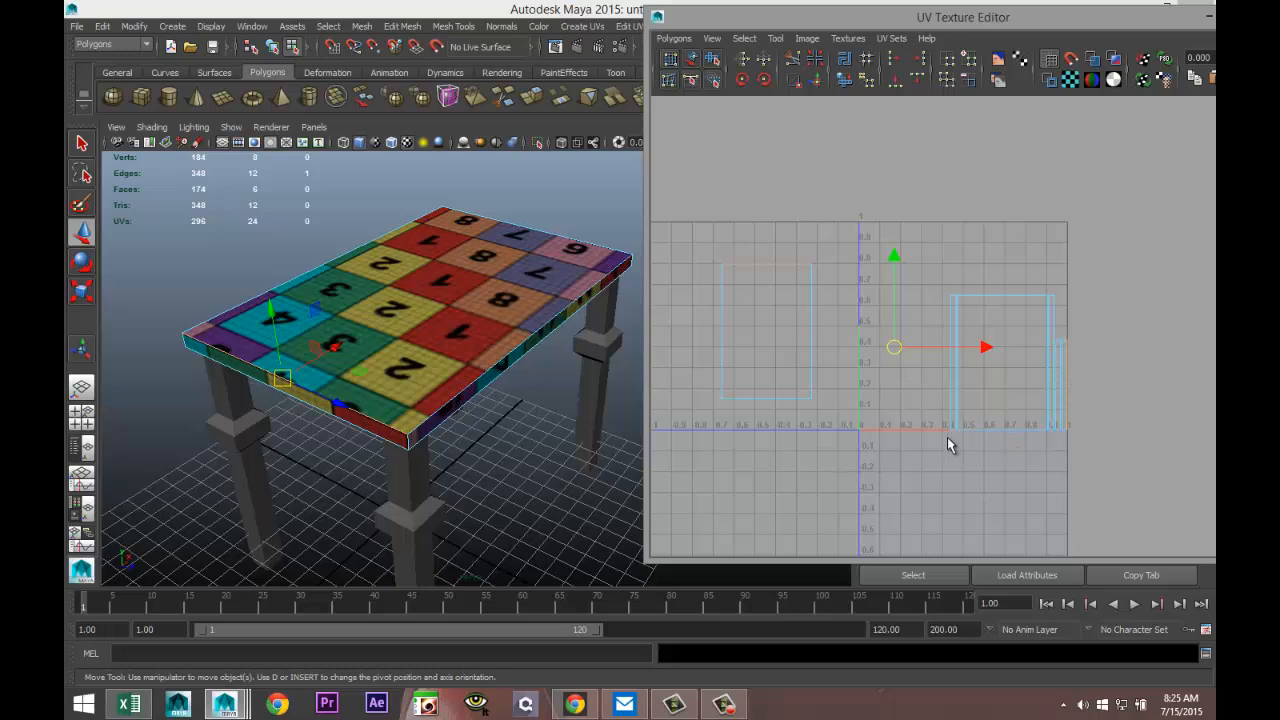
left_click(816, 87)
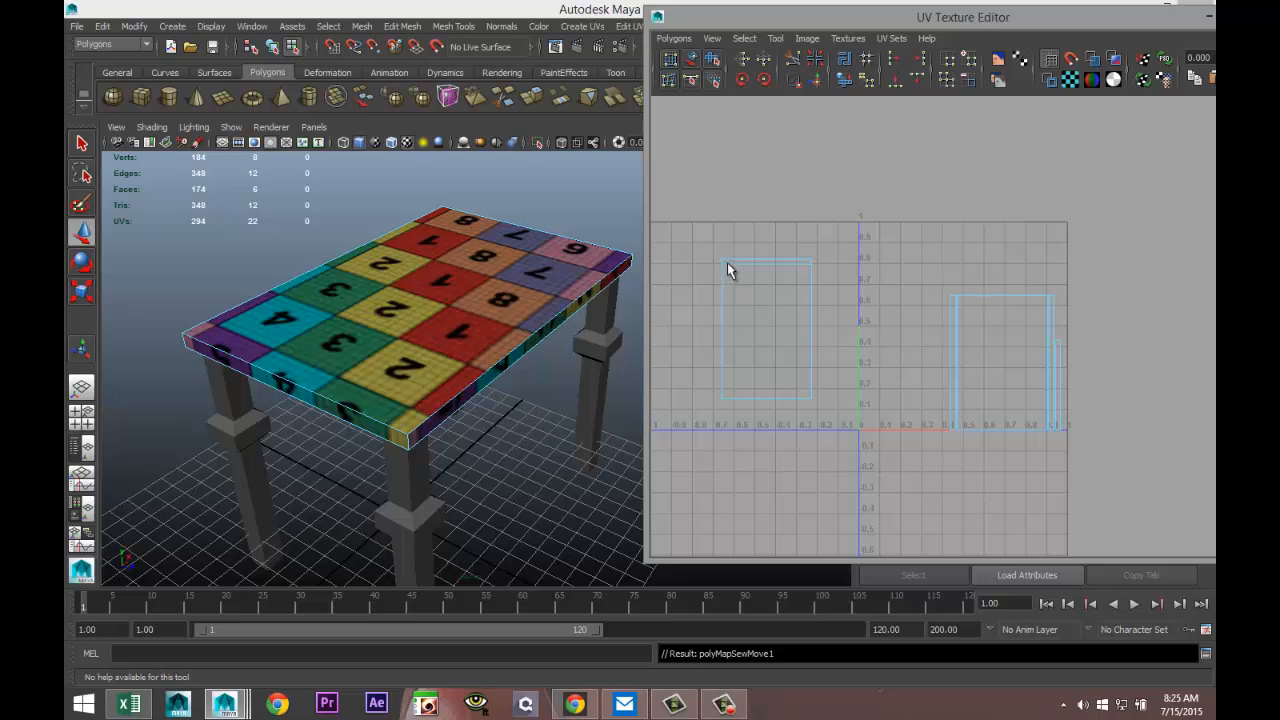
- Select both faces of the sewn UV shell and shift them slightly toward the 0 to 1 square
left_click(755, 259)
key("w")
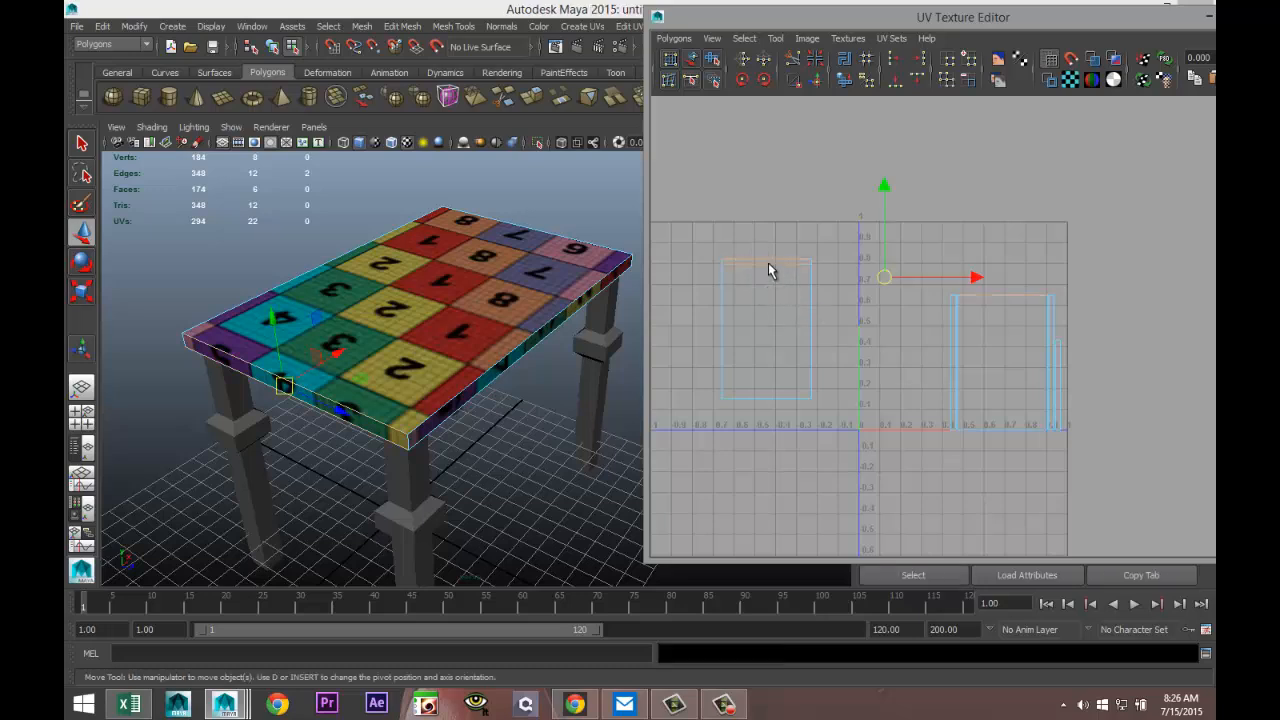
right_click_drag(768, 265, 722, 248)
left_click(764, 283)
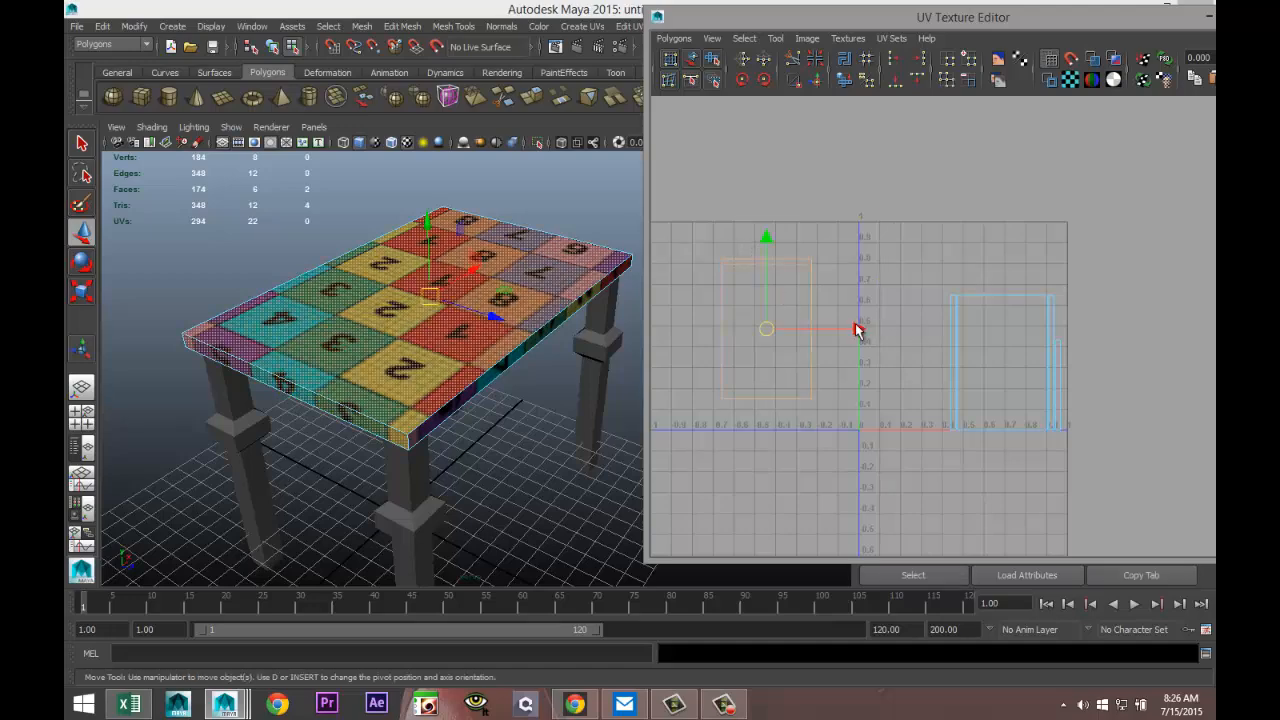
left_click_drag(858, 330, 858, 331)
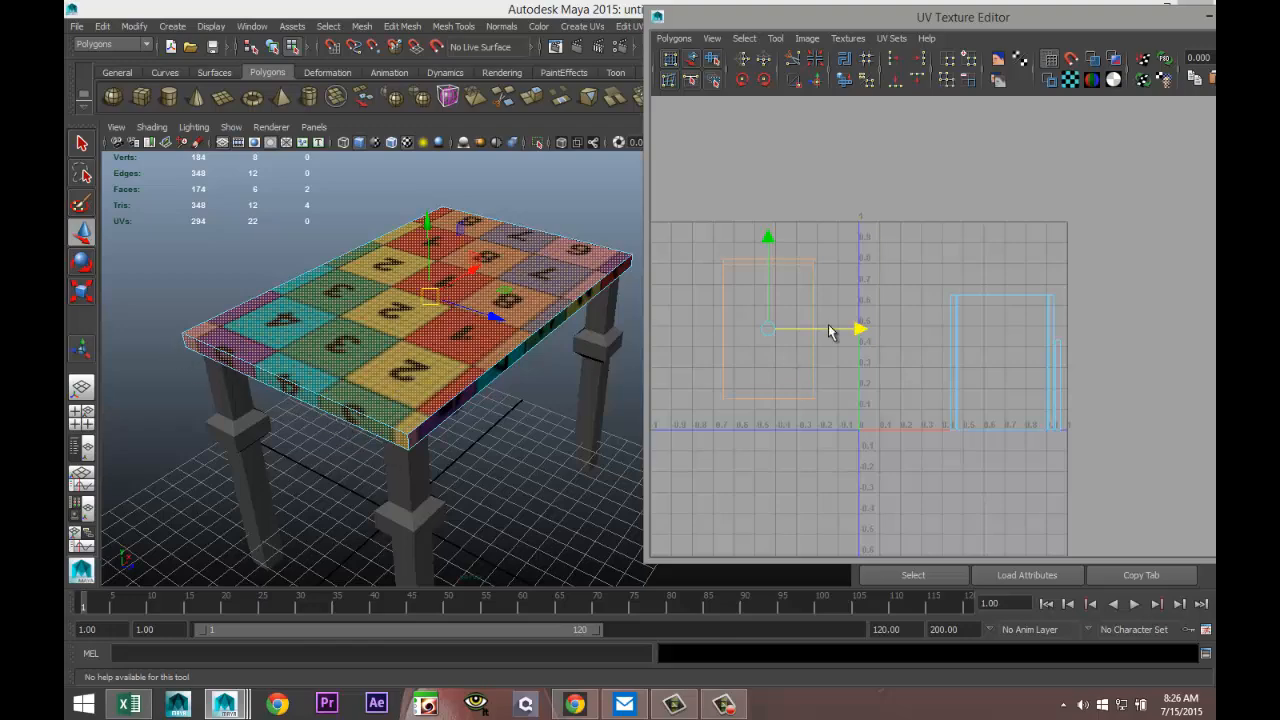
mouse_move(858, 330)
left_mouse_down()
mouse_move(823, 334)
mouse_move(856, 345)
left_mouse_up()
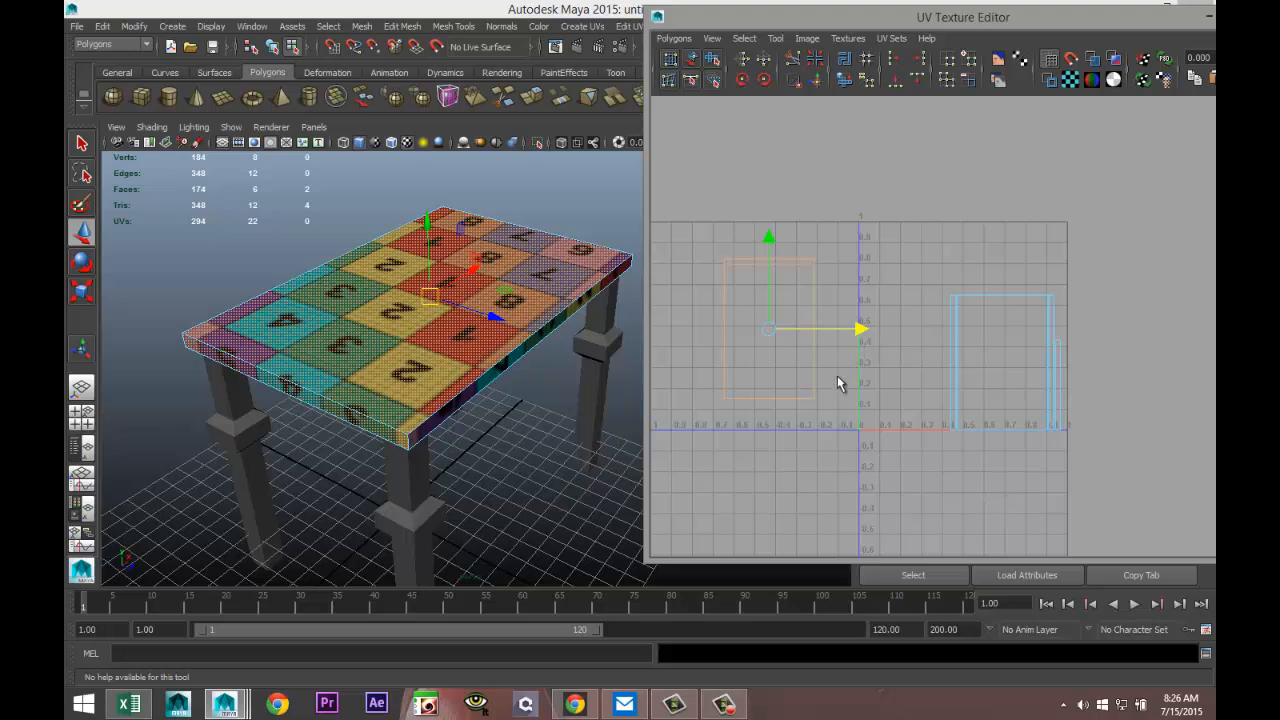
- Move and sew the remaining narrow end face onto the upper face's UV shell along its lower short edge
right_click_drag(782, 400, 779, 358)
left_click(774, 404)
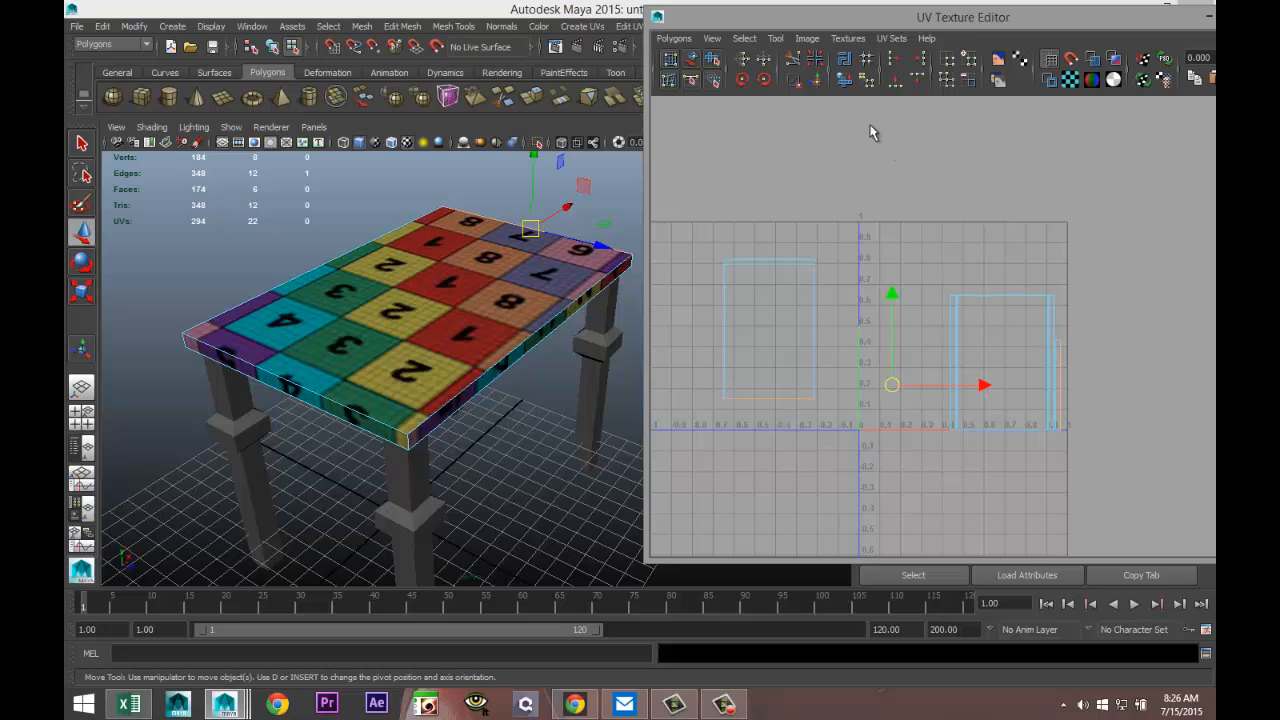
left_click(818, 86)
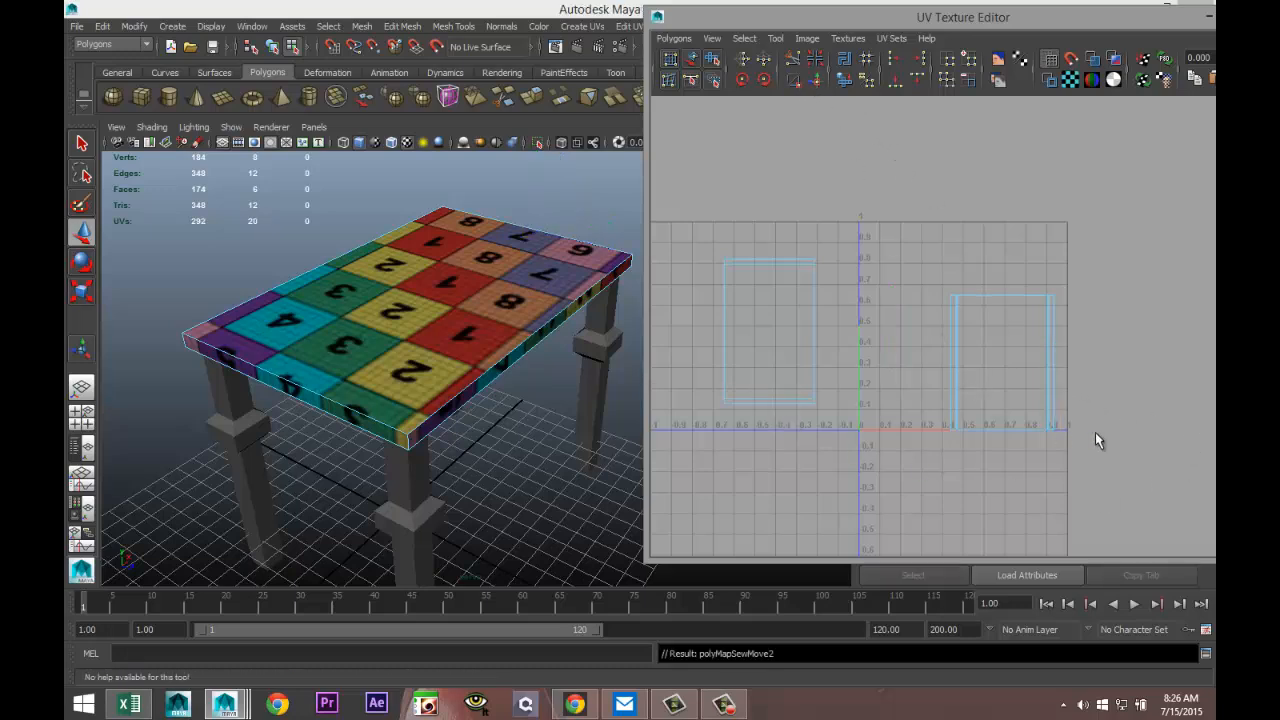
- Move and sew the two long side faces onto the upper face's UV shell along its two long edges
left_click(727, 331)
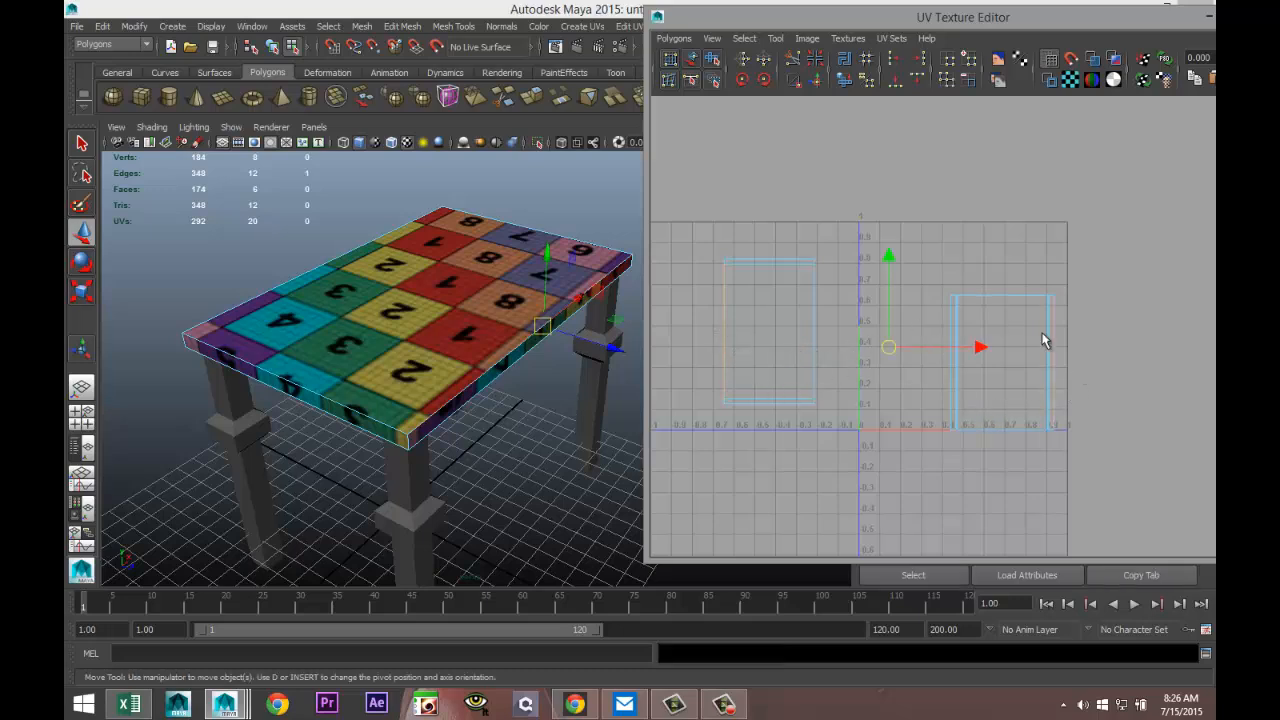
left_click(818, 86)
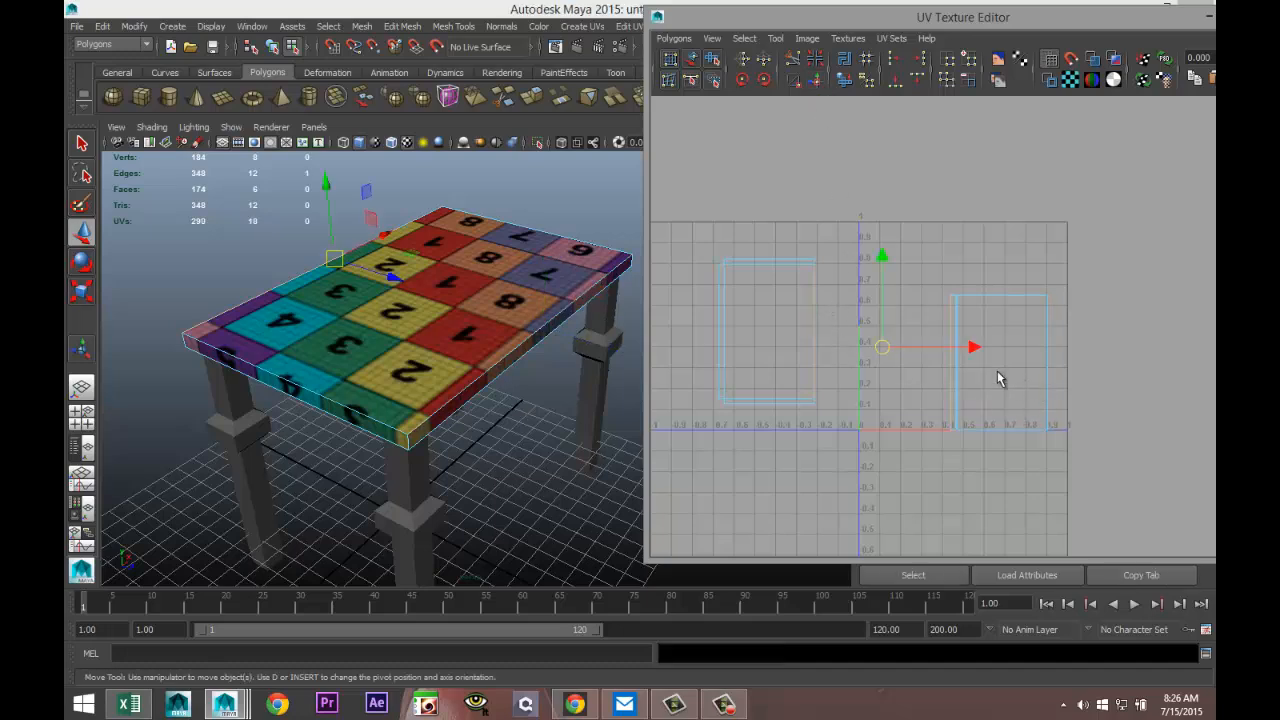
left_click(816, 87)
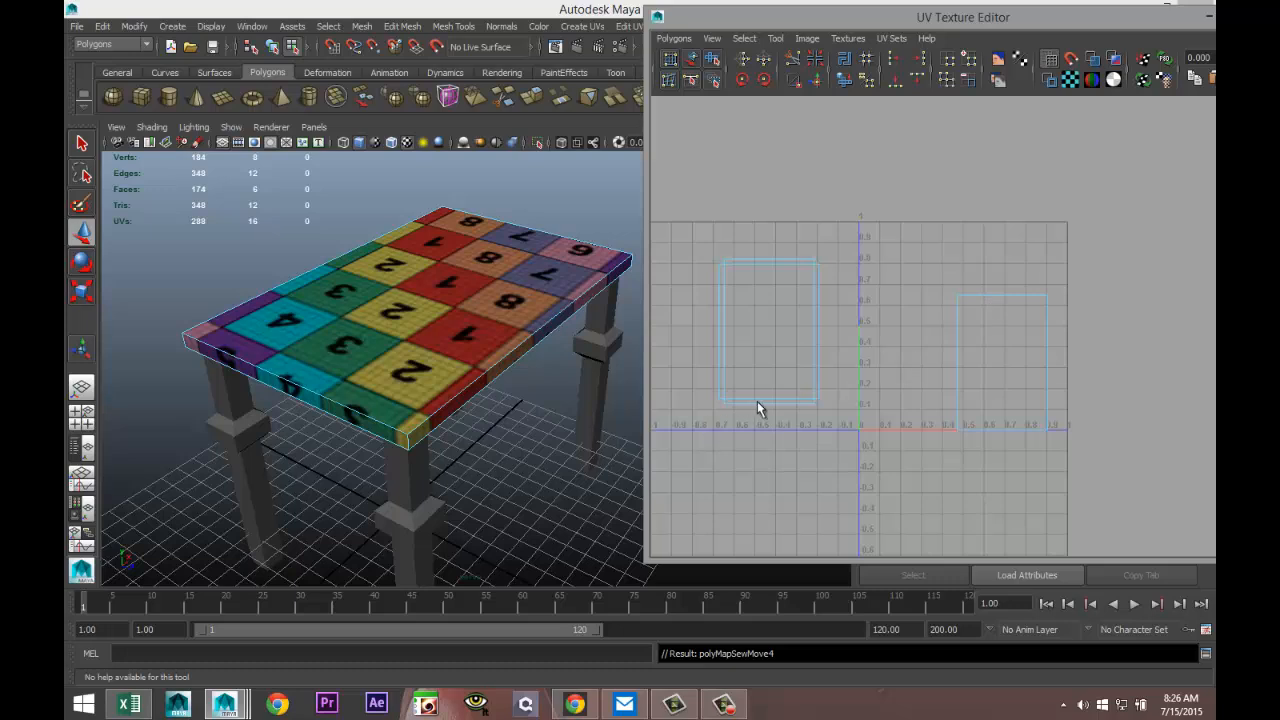
key("w")
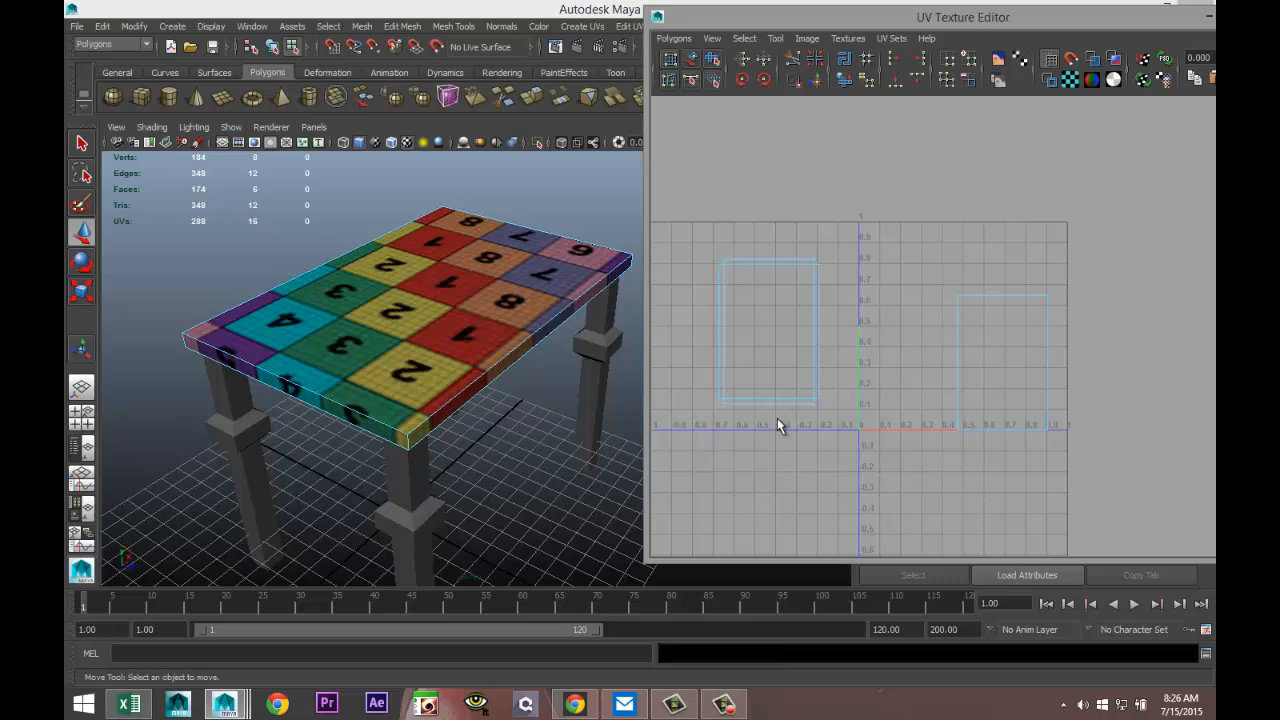
- Move and sew the large underside face onto the UV shell along the outer long edge of the side strip facing it
right_click_drag(781, 415, 780, 372)
left_click(780, 261)
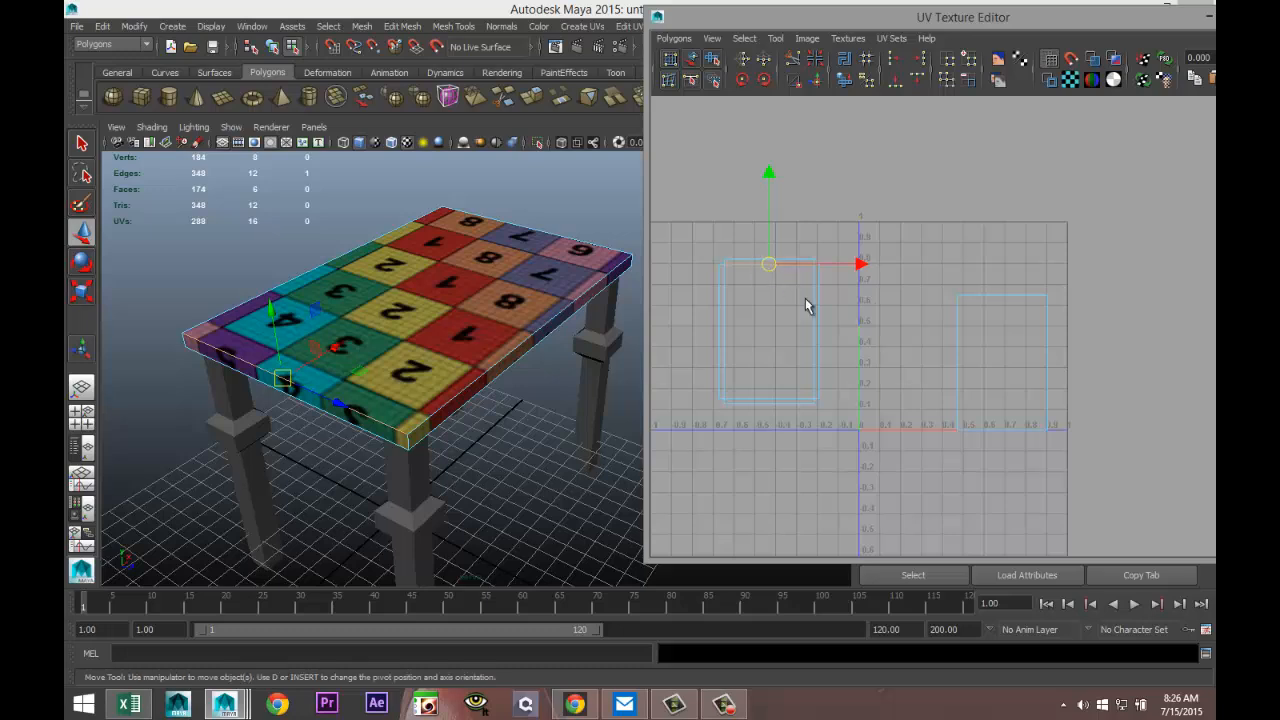
left_click(821, 320)
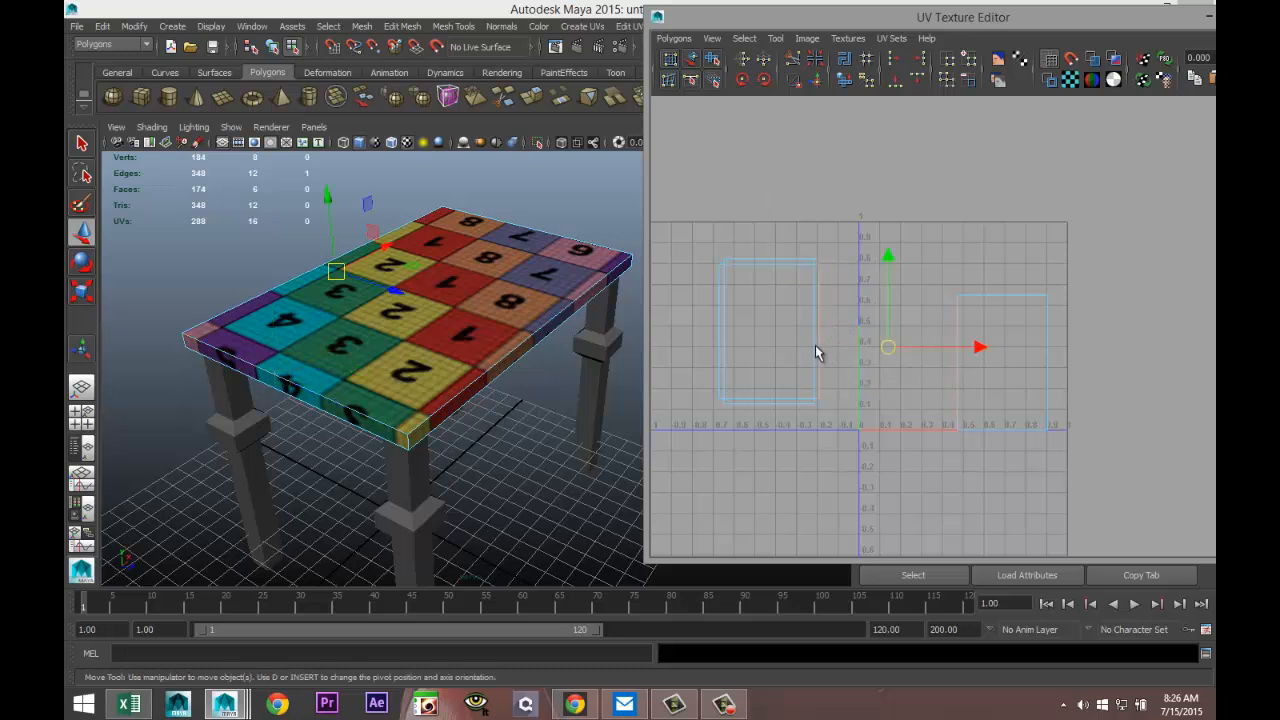
left_click(818, 88)
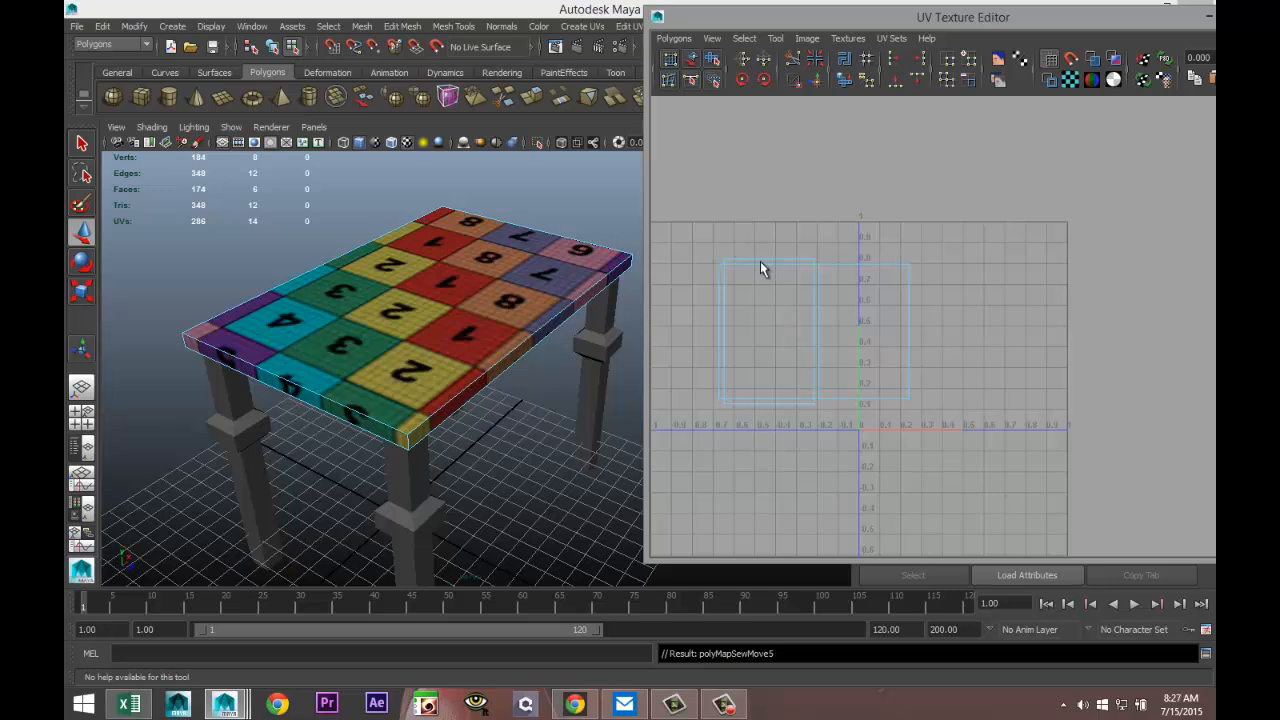
- Select the whole tabletop UV shell and slide it horizontally toward the 0 to 1 square, checking the number pattern on the table from several angles
right_click_drag(760, 261, 700, 241)
left_click_drag(719, 263, 771, 357)
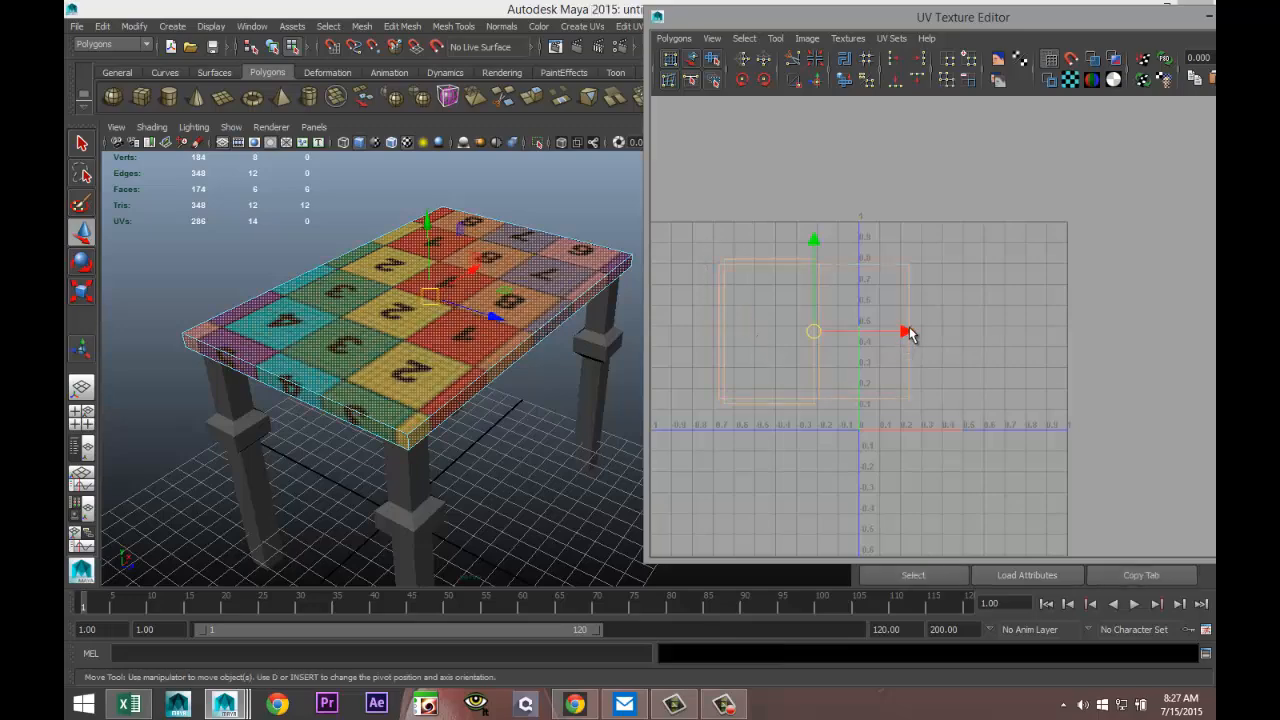
mouse_move(909, 331)
left_mouse_down()
mouse_move(976, 338)
mouse_move(918, 333)
left_mouse_up()
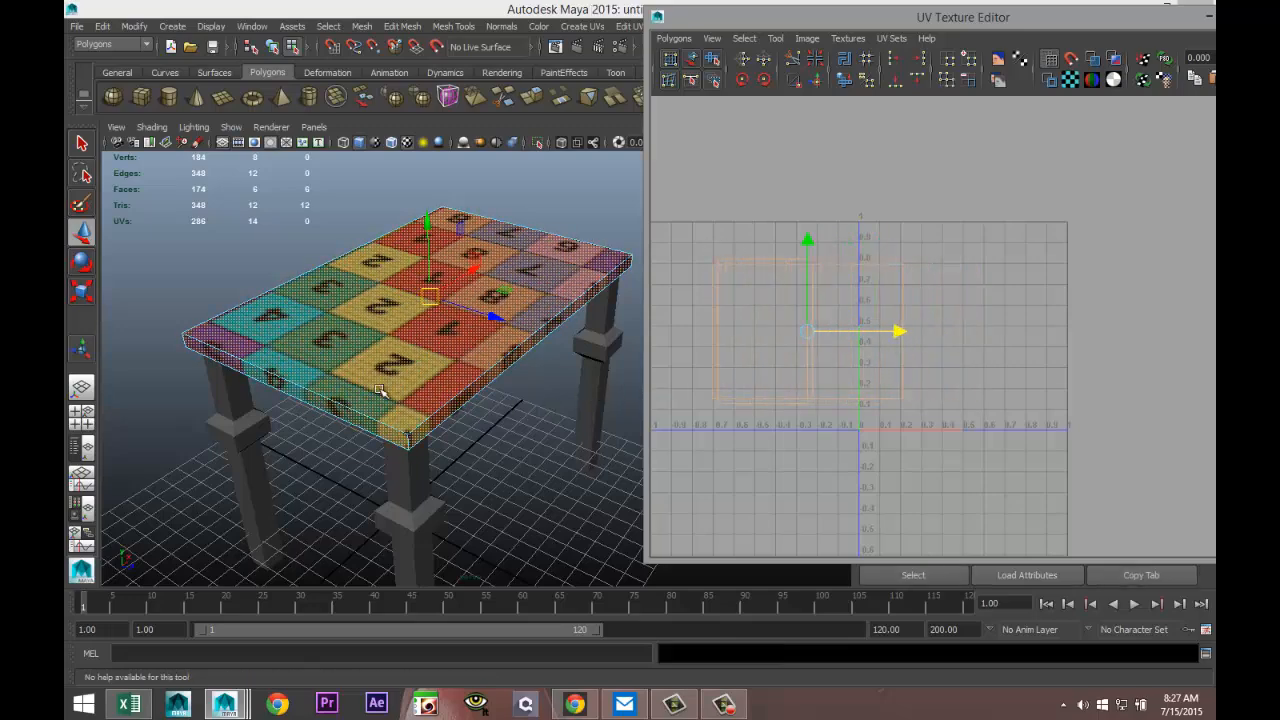
left_click_drag(382, 392, 551, 363, "alt")
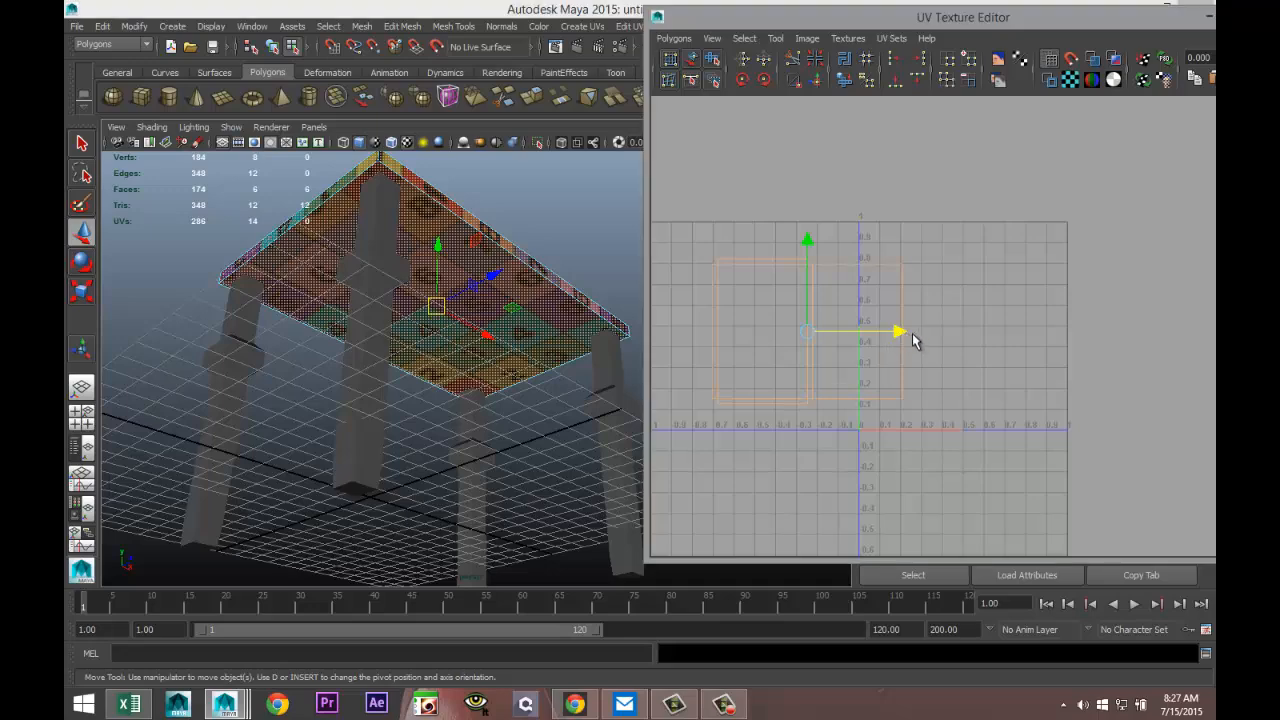
left_click_drag(914, 337, 917, 371)
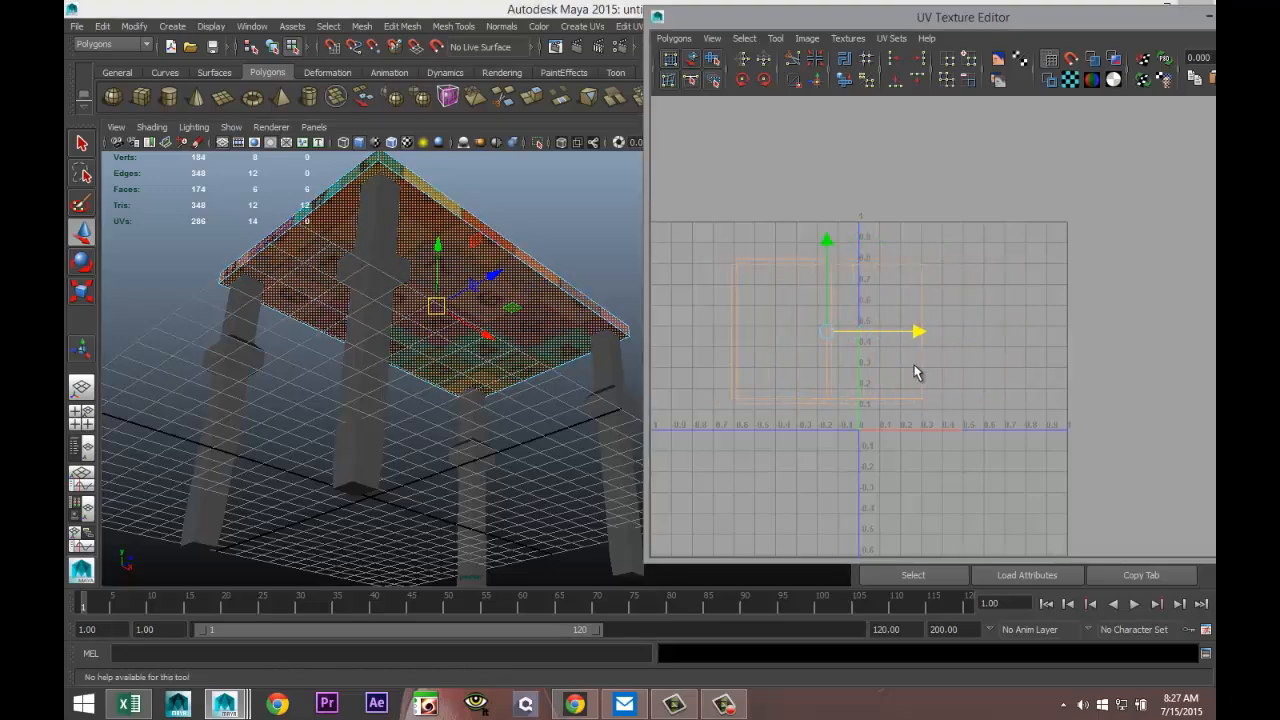
left_click_drag(578, 303, 355, 364, "alt")
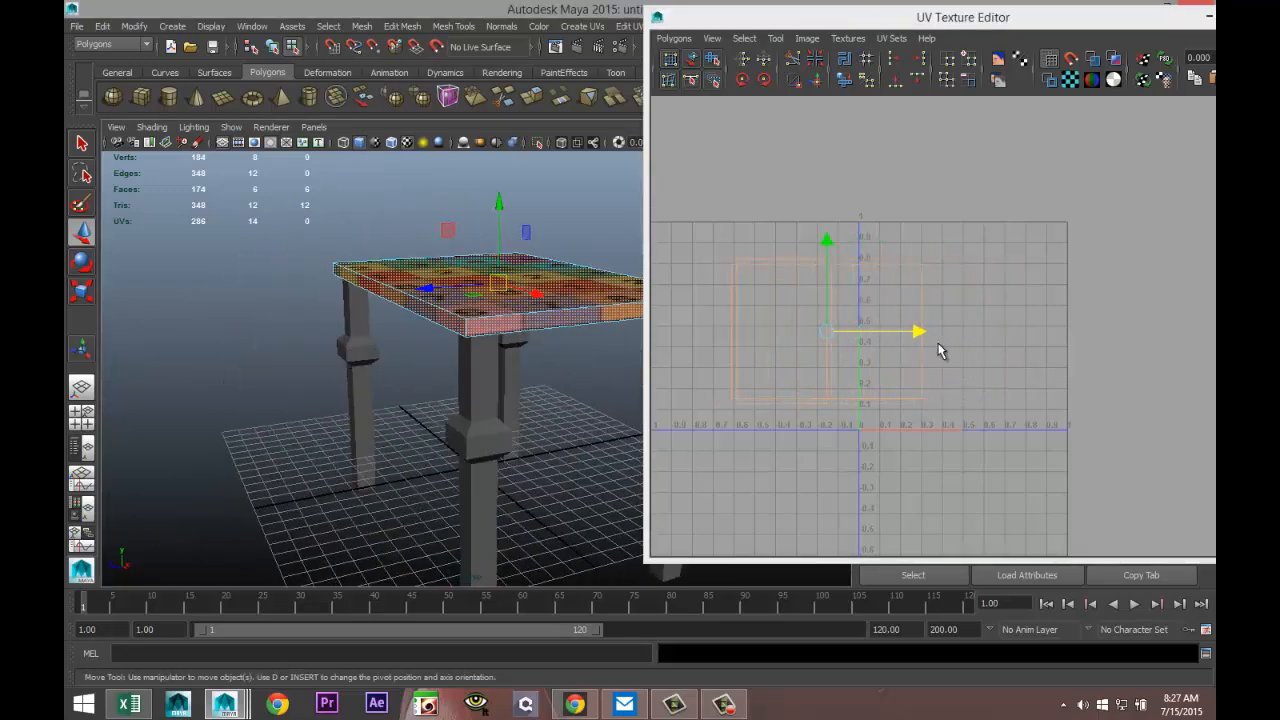
left_click_drag(918, 336, 938, 355)
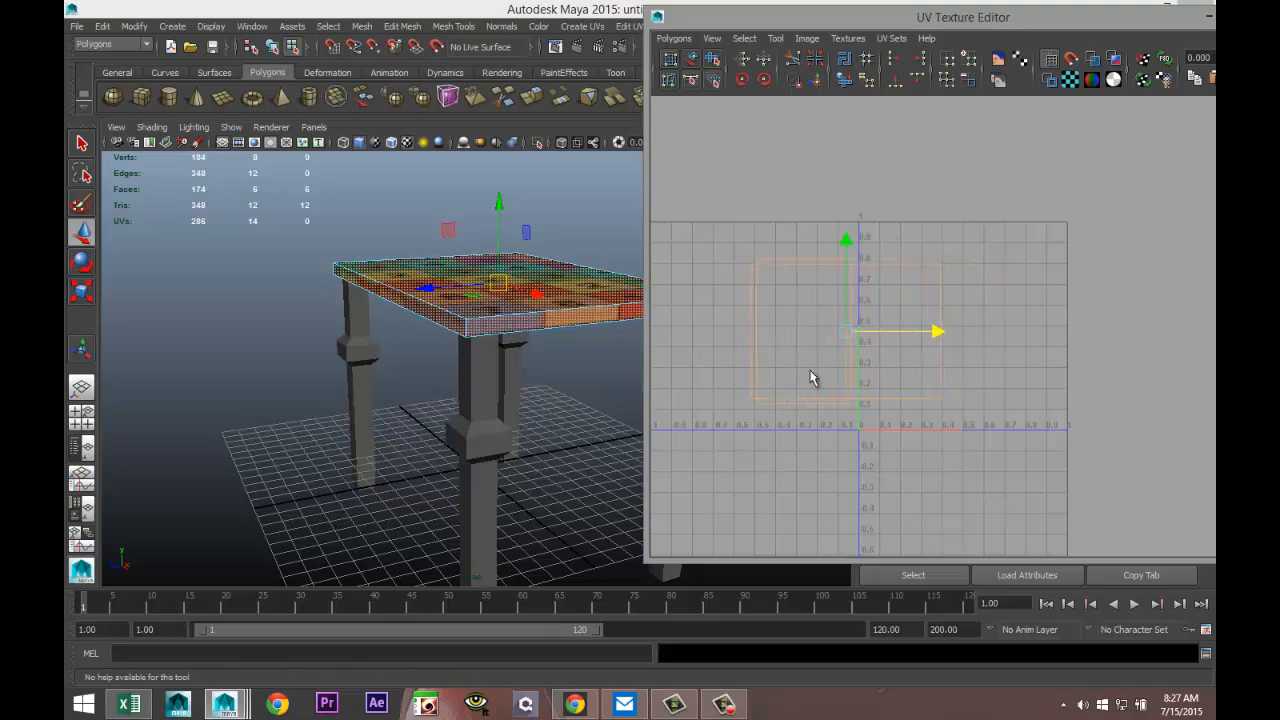
left_click_drag(632, 396, 540, 388, "alt")
left_click(433, 397)
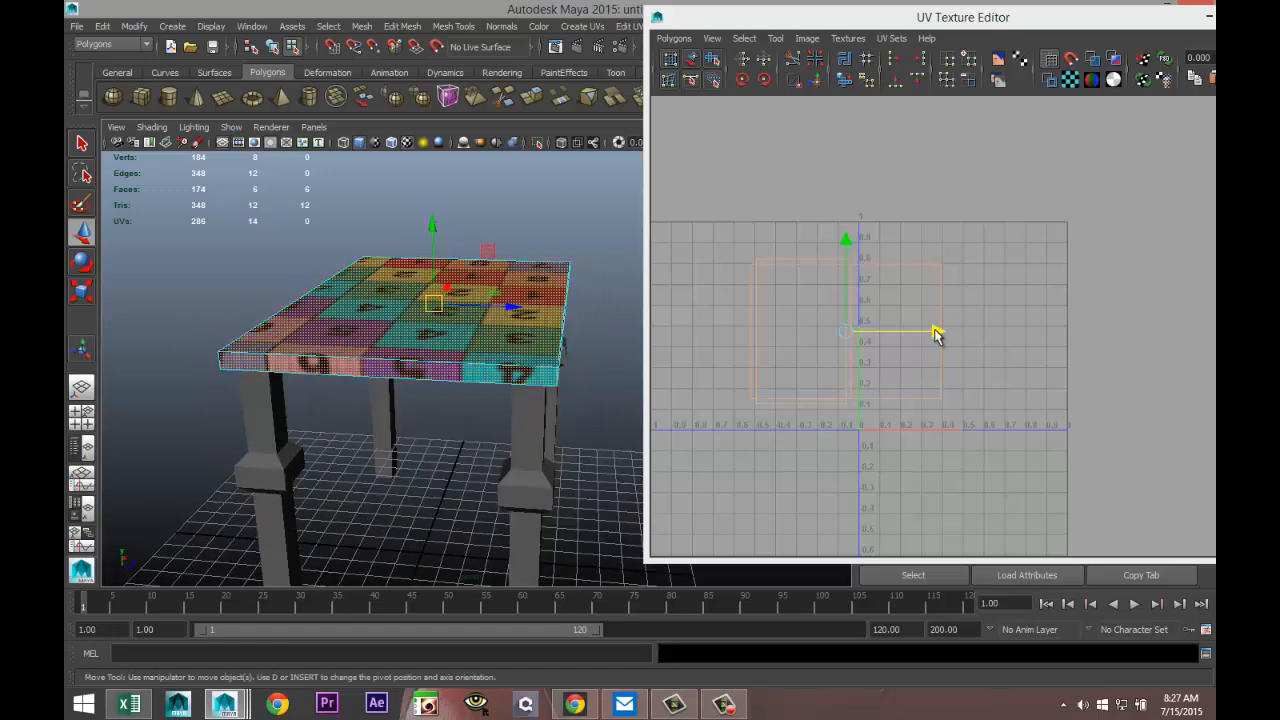
left_click_drag(945, 333, 1001, 338)
left_click_drag(553, 450, 429, 426, "alt")
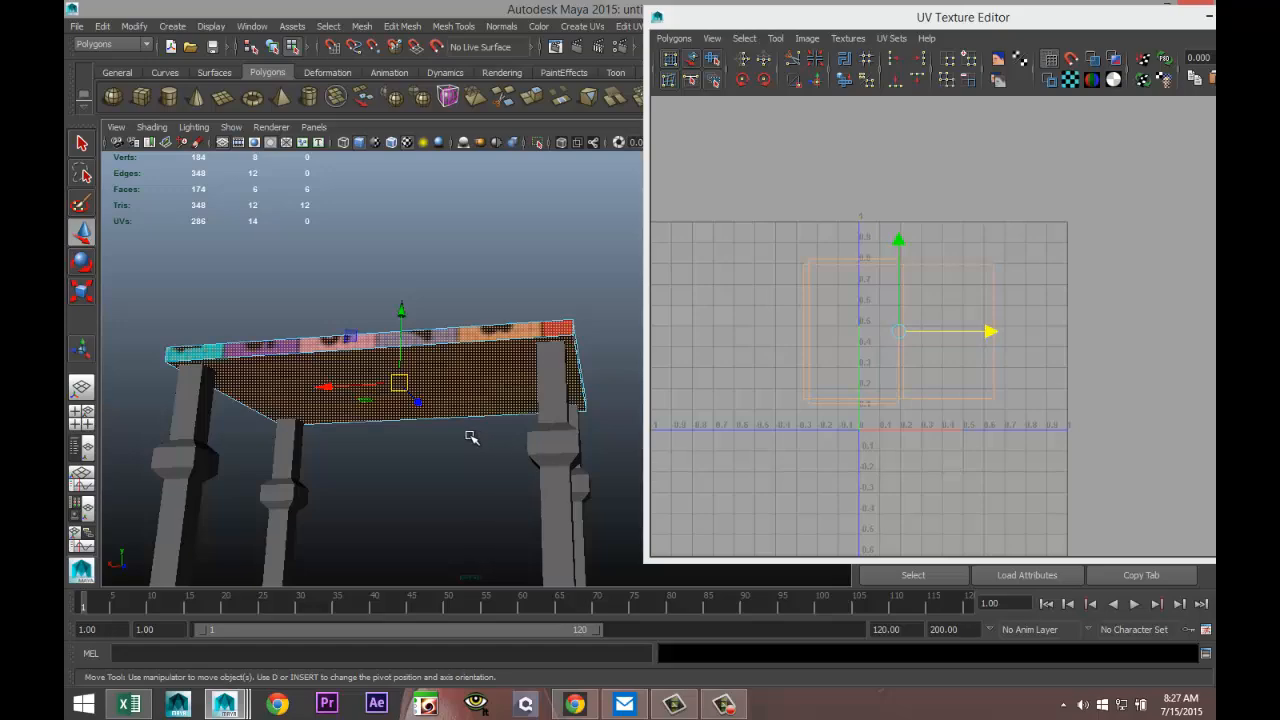
left_click_drag(457, 429, 450, 383, "alt")
left_click_drag(390, 315, 380, 402, "alt")
- Cut the UV edge joining the underside face to the long side strip
scroll(1078, 493, "up", 3)
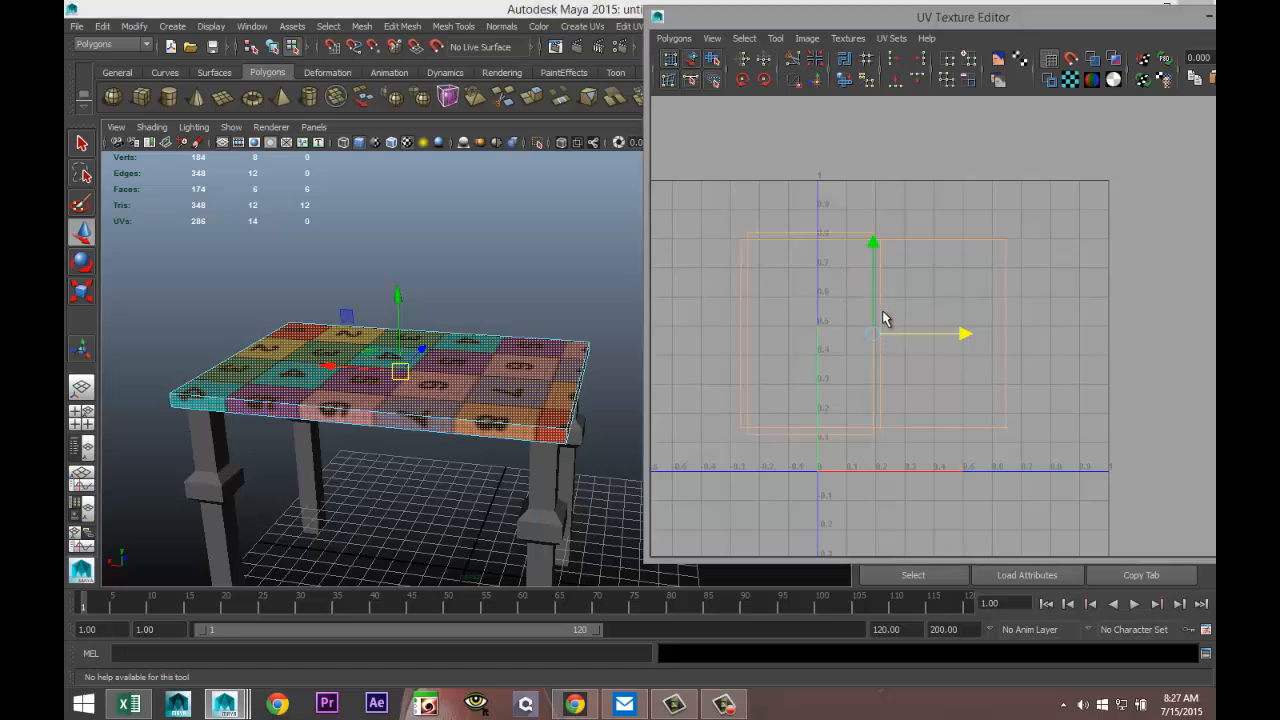
right_click_drag(882, 311, 885, 284)
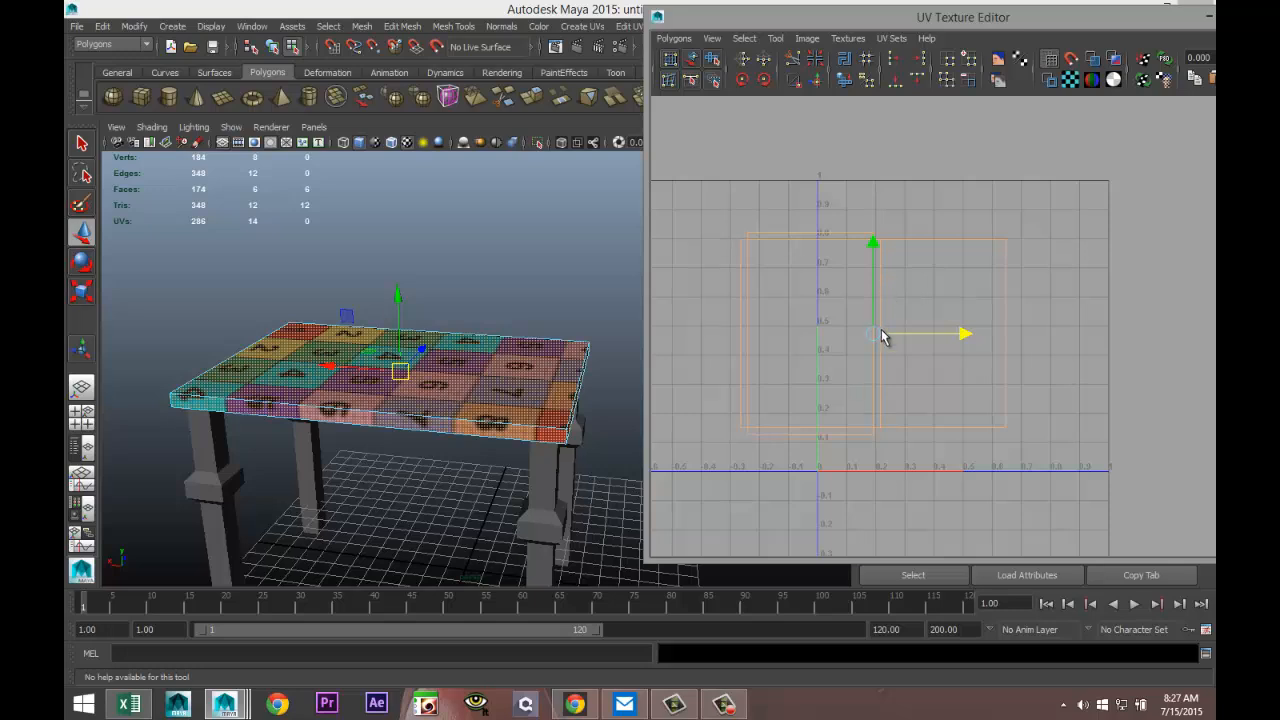
left_click(882, 312)
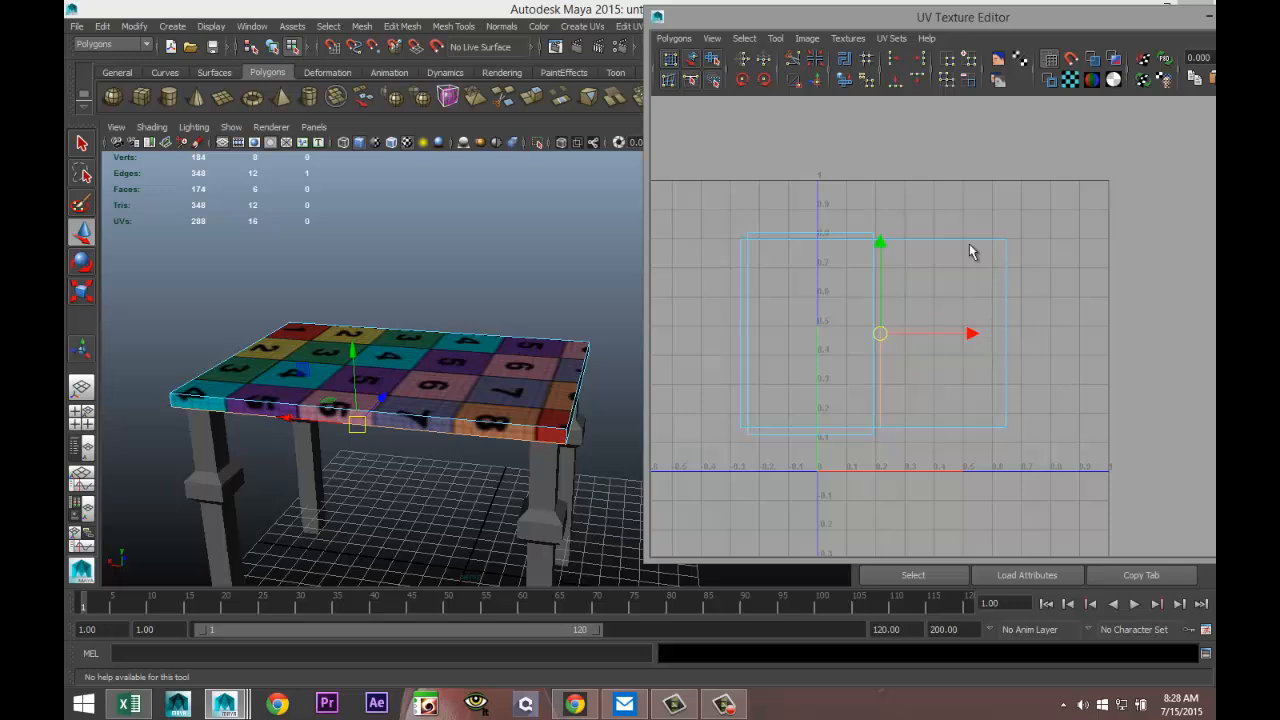
- Select the underside face as its own UV shell and move it sideways, clear of the five-face shell, inside the 0 to 1 square
right_click_drag(968, 242, 935, 223)
left_click_drag(973, 258, 977, 265)
left_click_drag(1037, 336, 1096, 336)
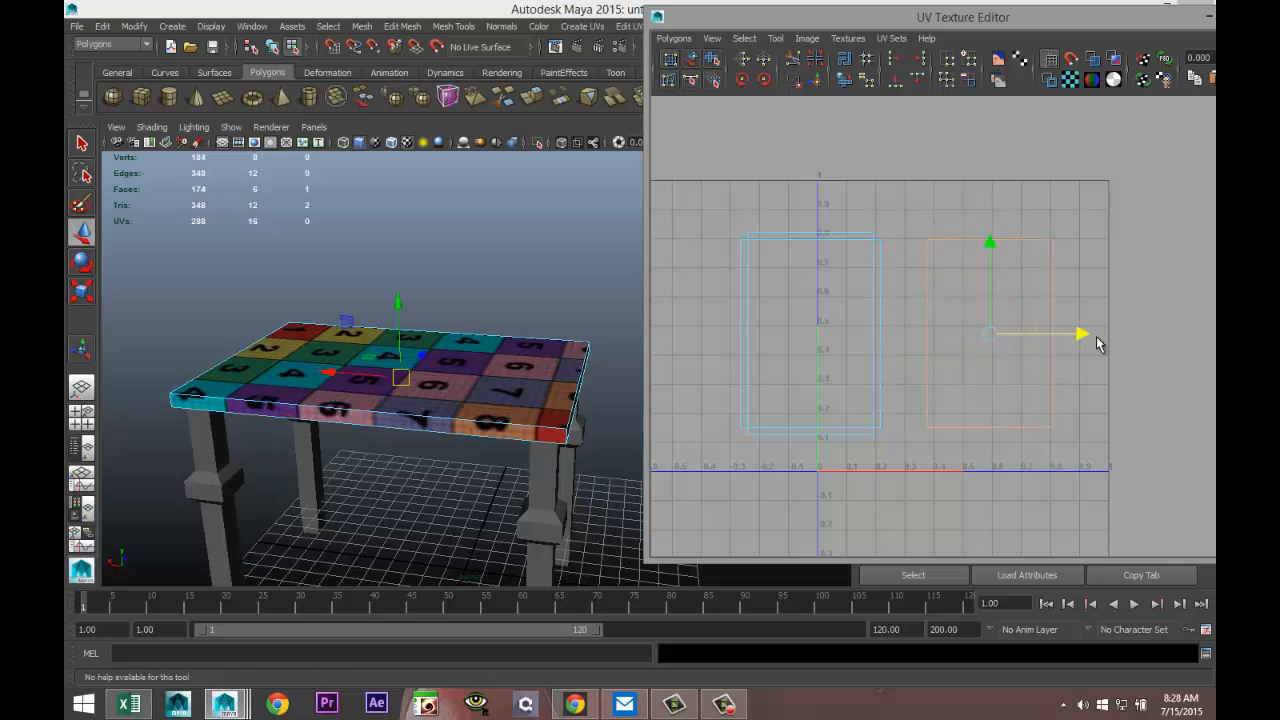
scroll(927, 438, "down", 2)
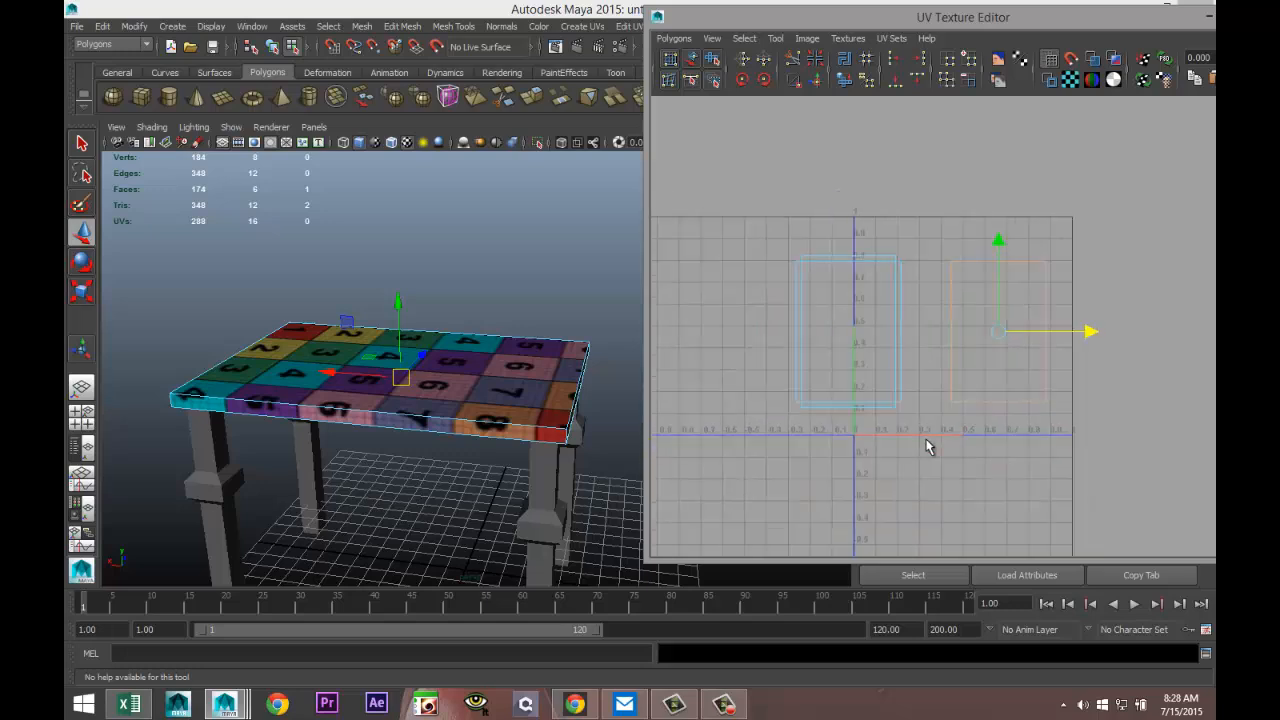
scroll(925, 445, "up", 1)
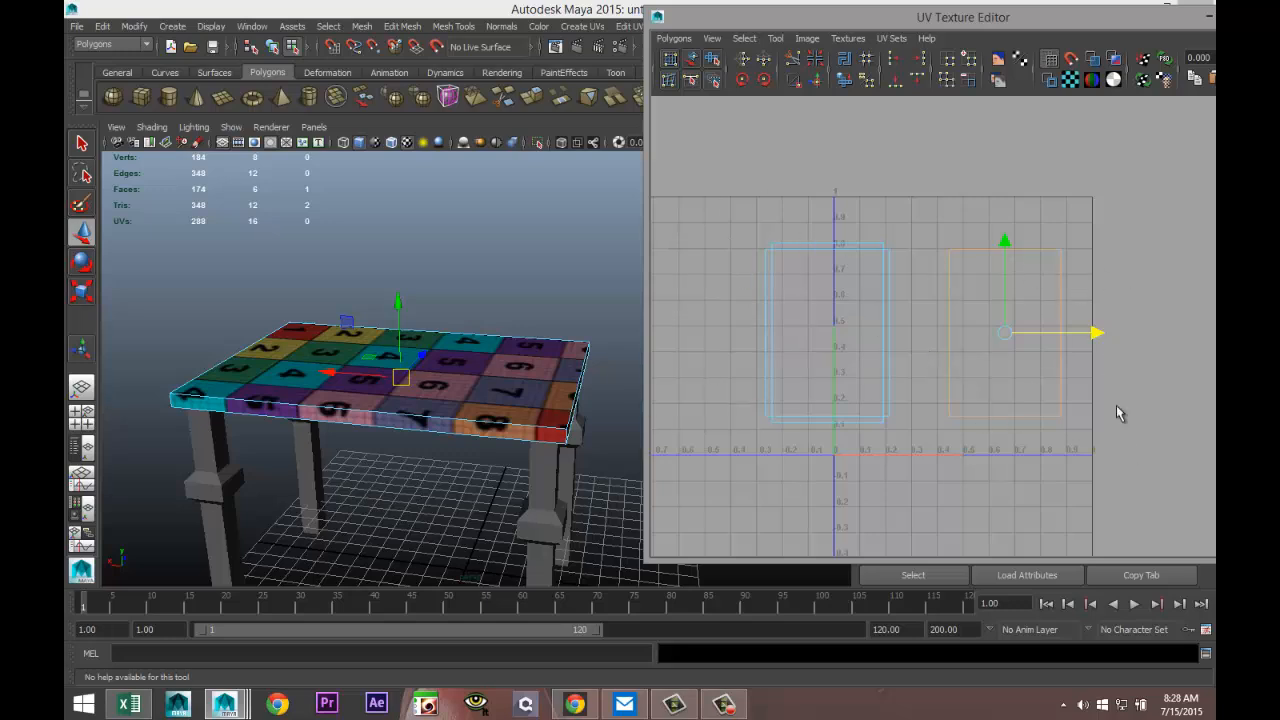
left_click_drag(1094, 336, 769, 362)
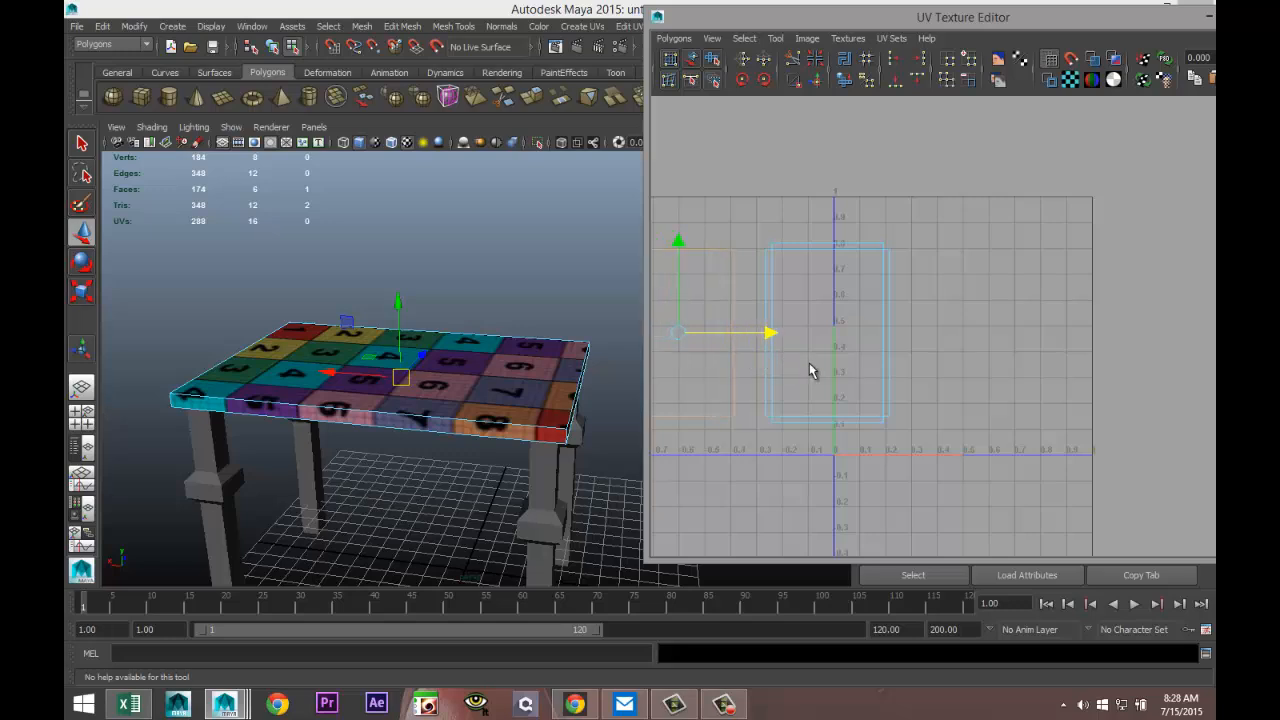
middle_click_drag(811, 370, 1082, 383)
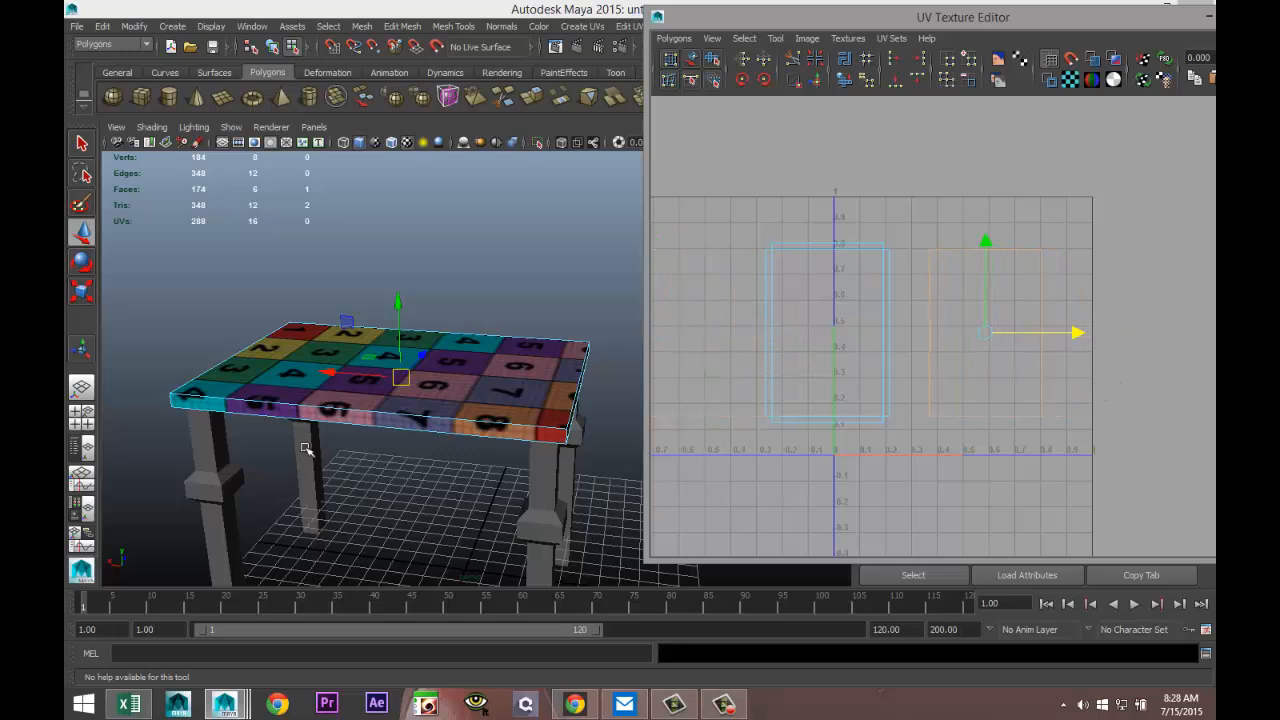
- Slide the five-face UV shell into the 0 to 1 square and shift the underside shell to sit beside it
scroll(725, 509, "up", 1)
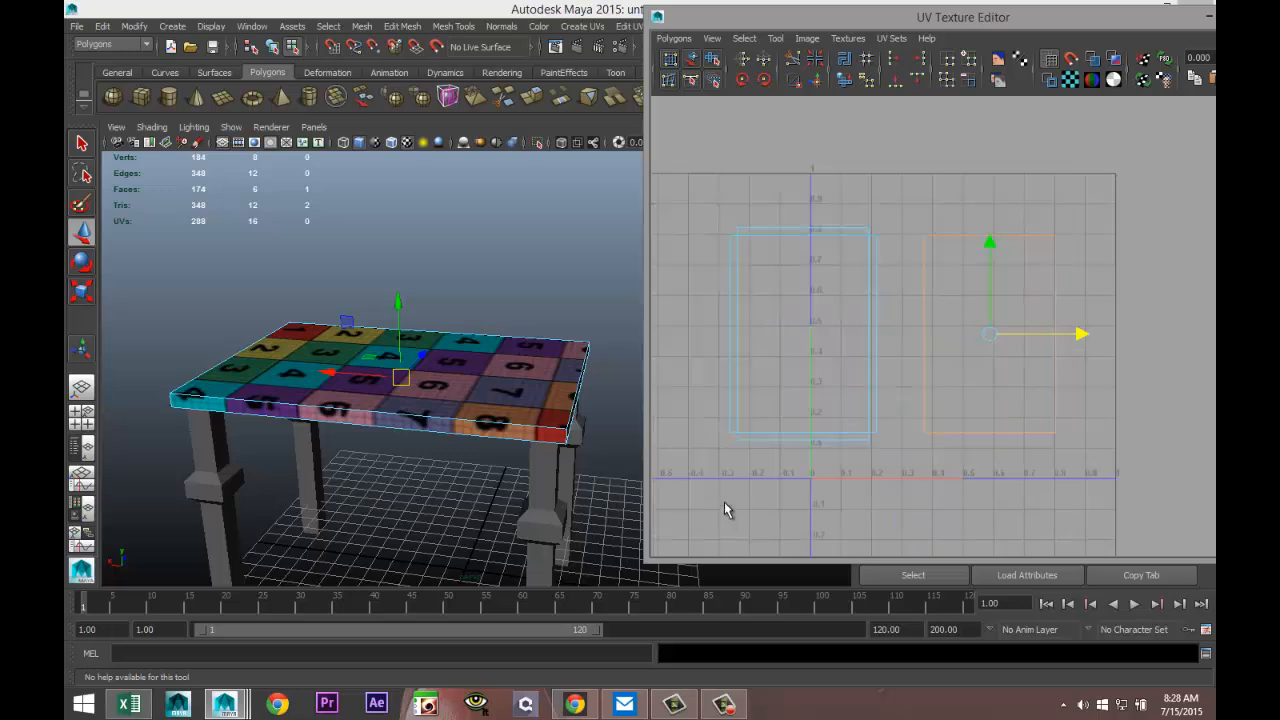
right_click(793, 232)
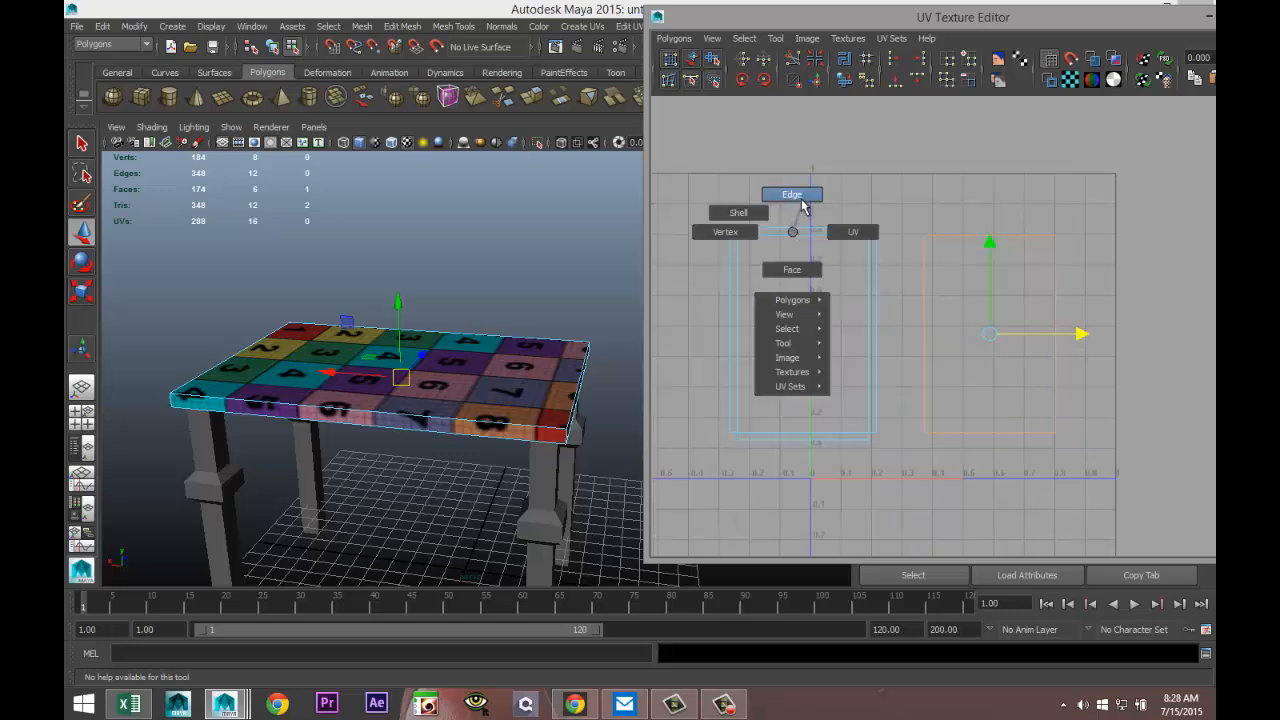
left_click(737, 212)
left_click_drag(714, 214, 803, 297)
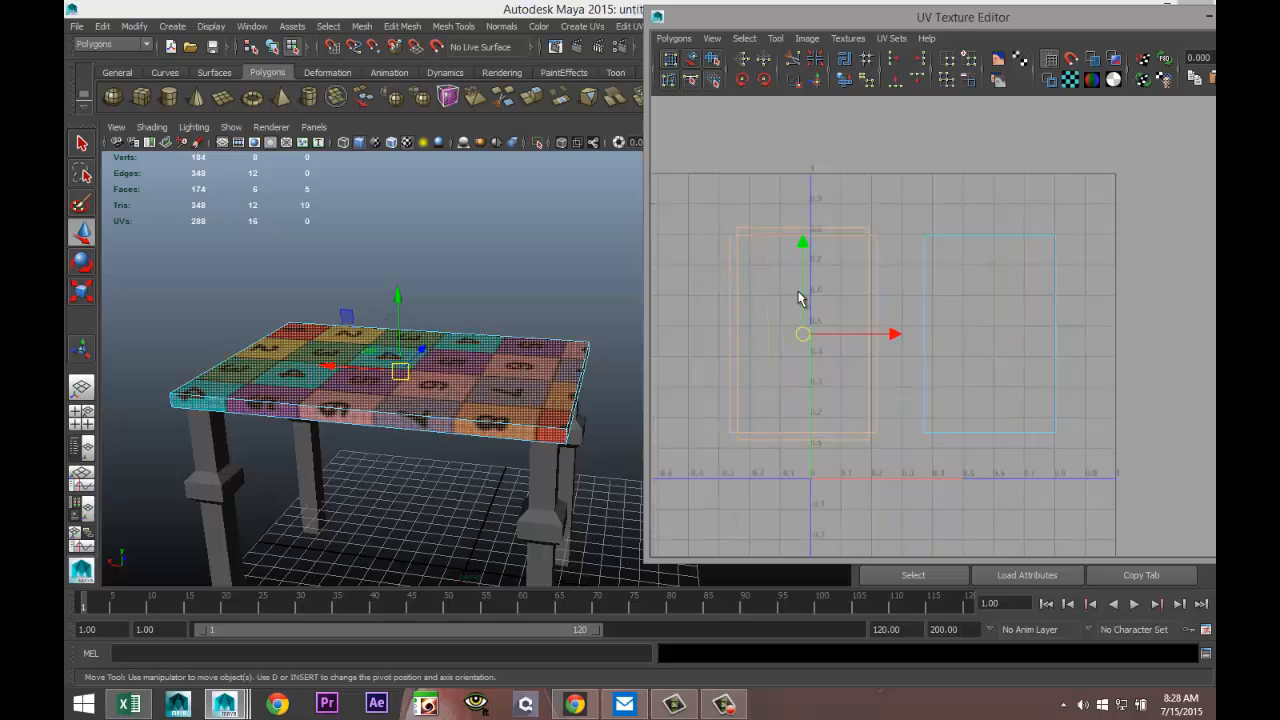
left_click_drag(895, 341, 1132, 345)
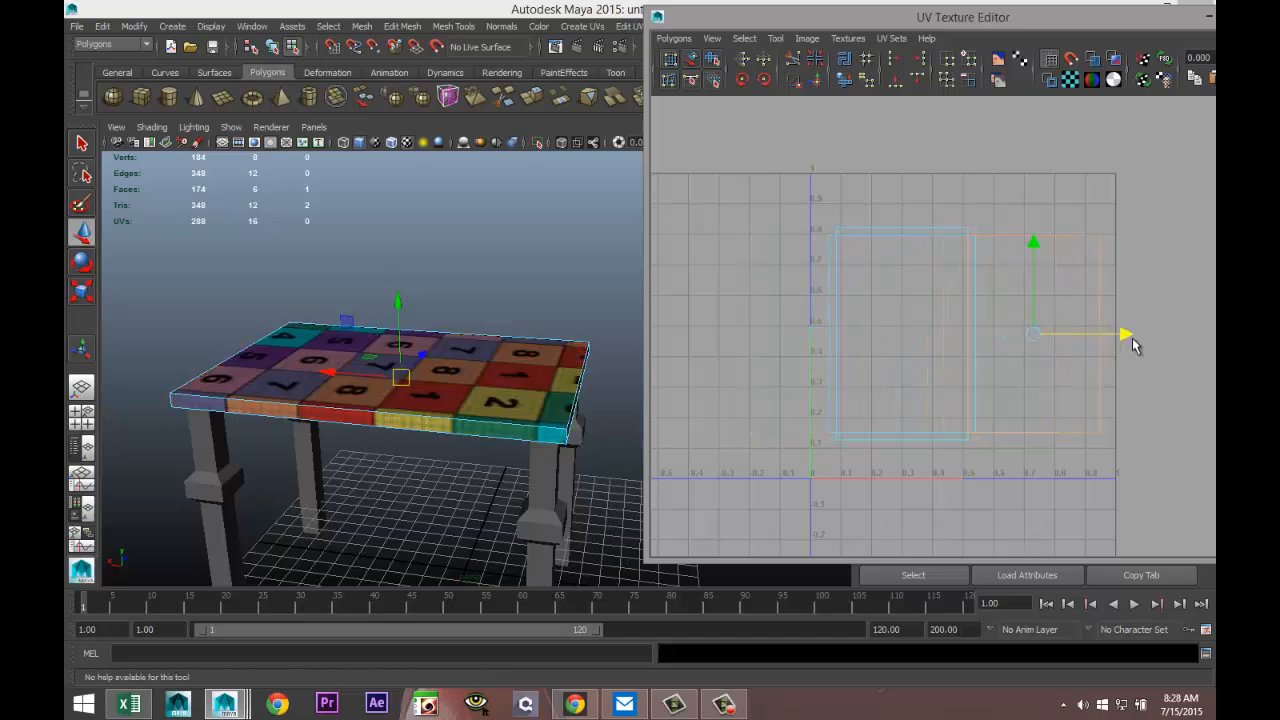
- Scale up the underside UV shell, and uniformly enlarge the five-face shell to a matching size
left_click_drag(293, 335, 425, 395, "alt")
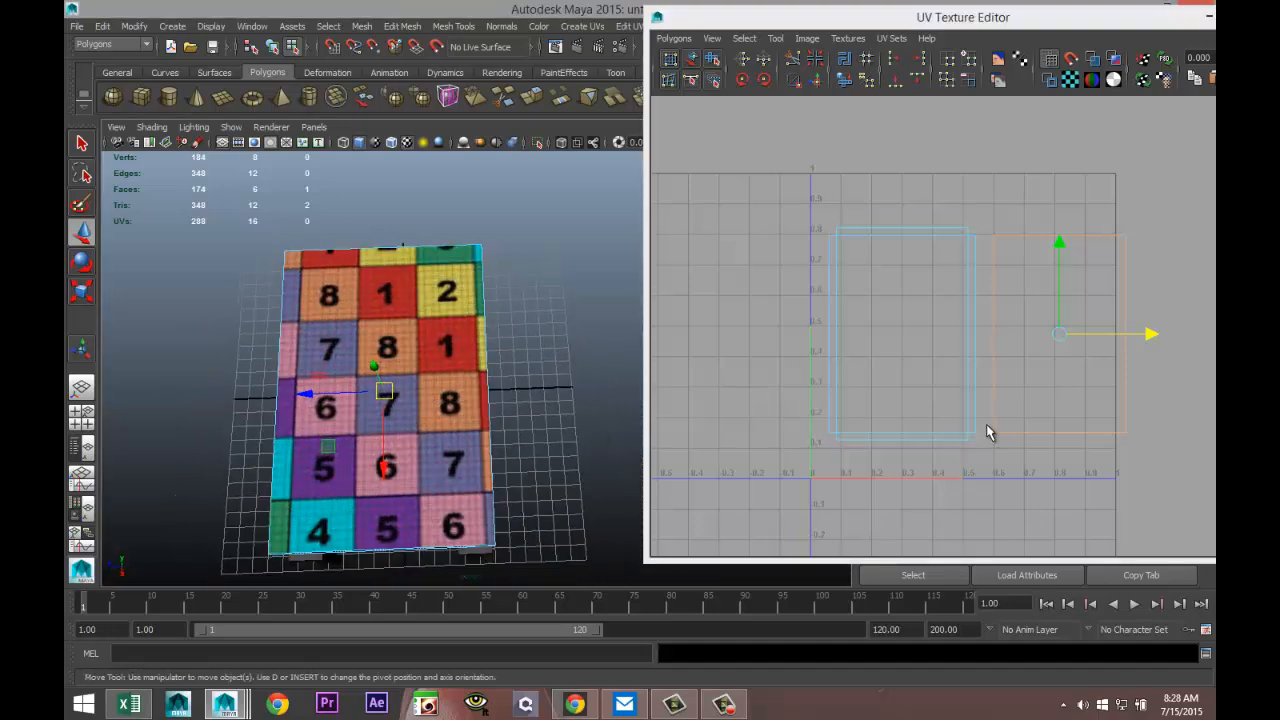
key("r")
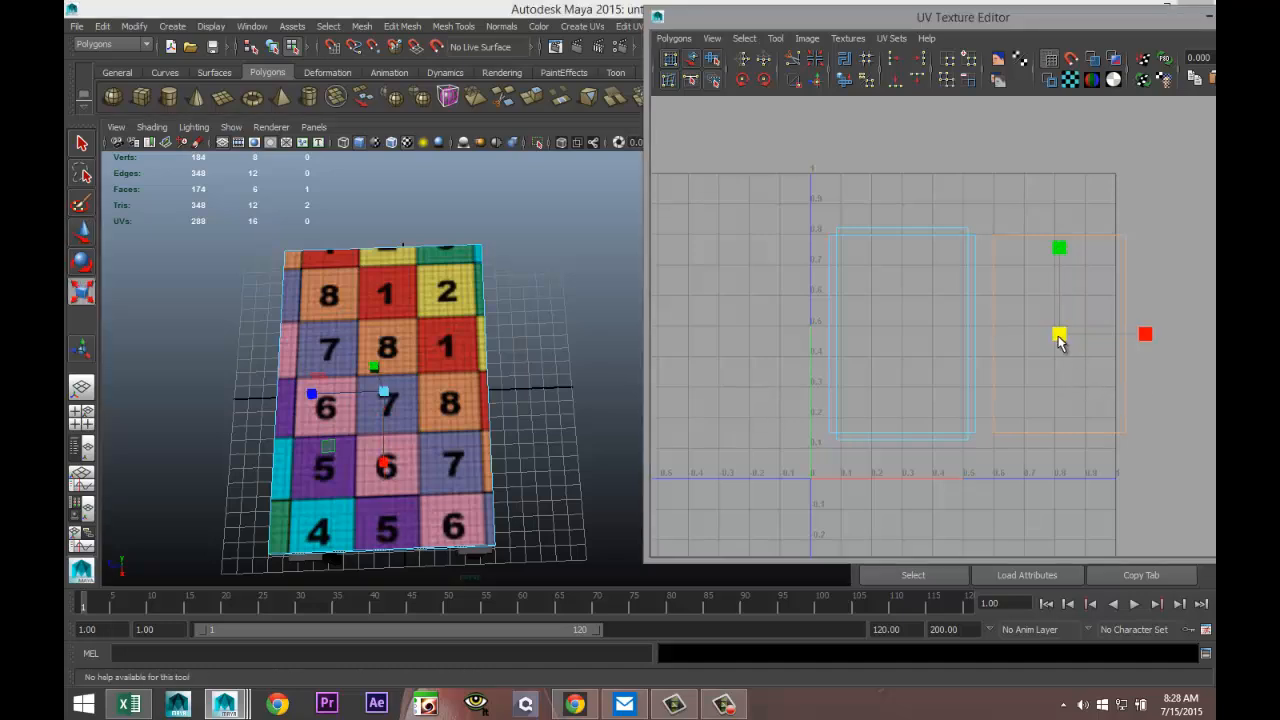
mouse_move(1060, 334)
left_mouse_down()
mouse_move(1085, 336)
mouse_move(1070, 343)
left_mouse_up()
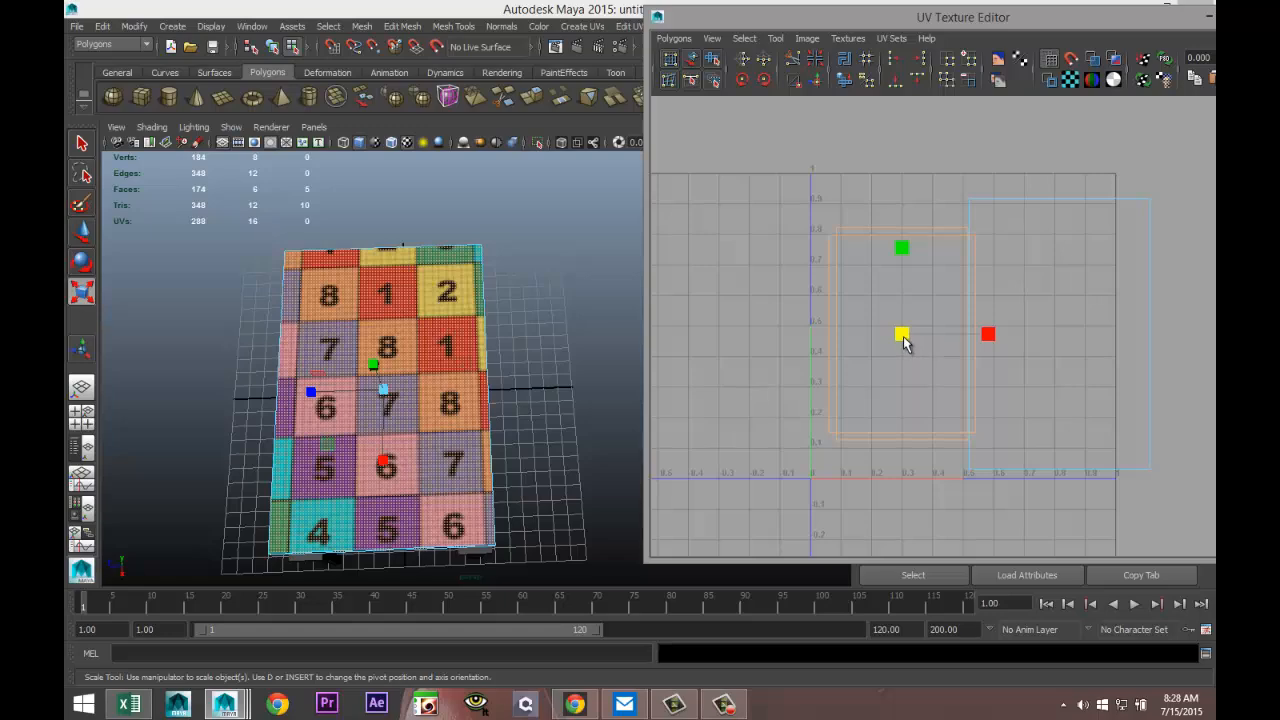
mouse_move(903, 343)
left_mouse_down()
mouse_move(972, 350)
mouse_move(895, 342)
left_mouse_up()
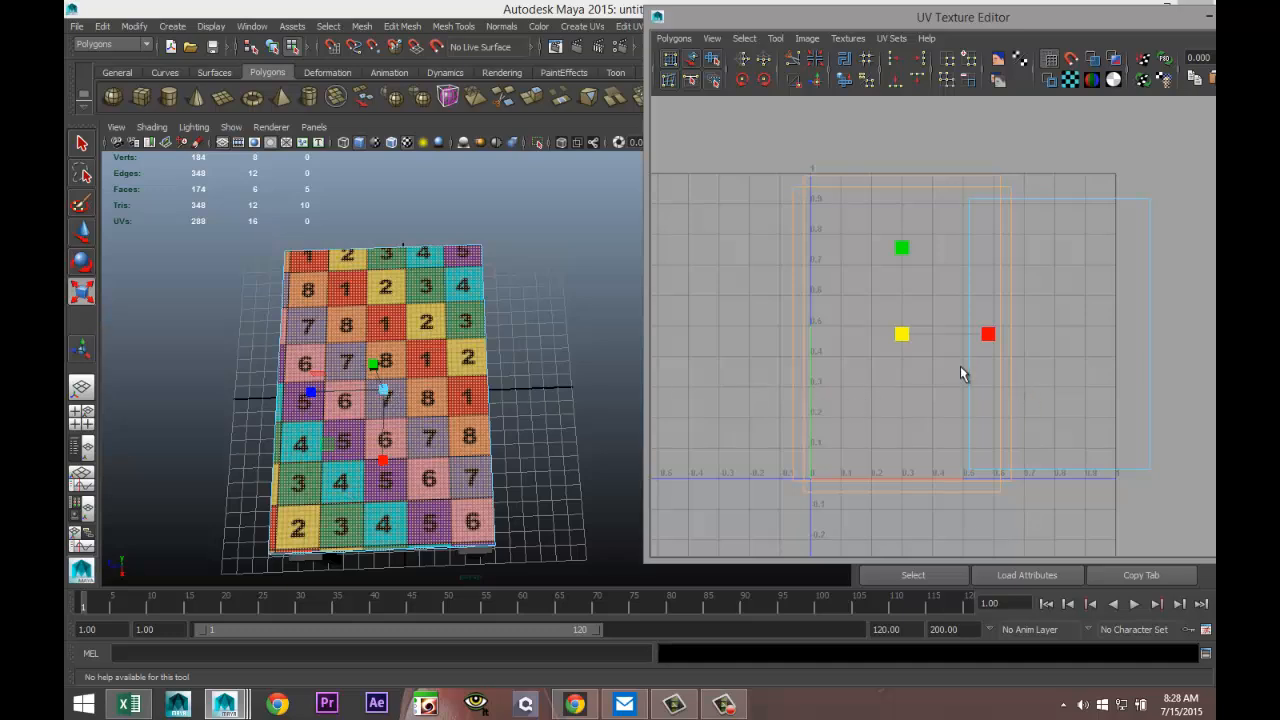
mouse_move(900, 338)
left_mouse_down()
mouse_move(844, 333)
mouse_move(908, 348)
mouse_move(913, 332)
left_mouse_up()
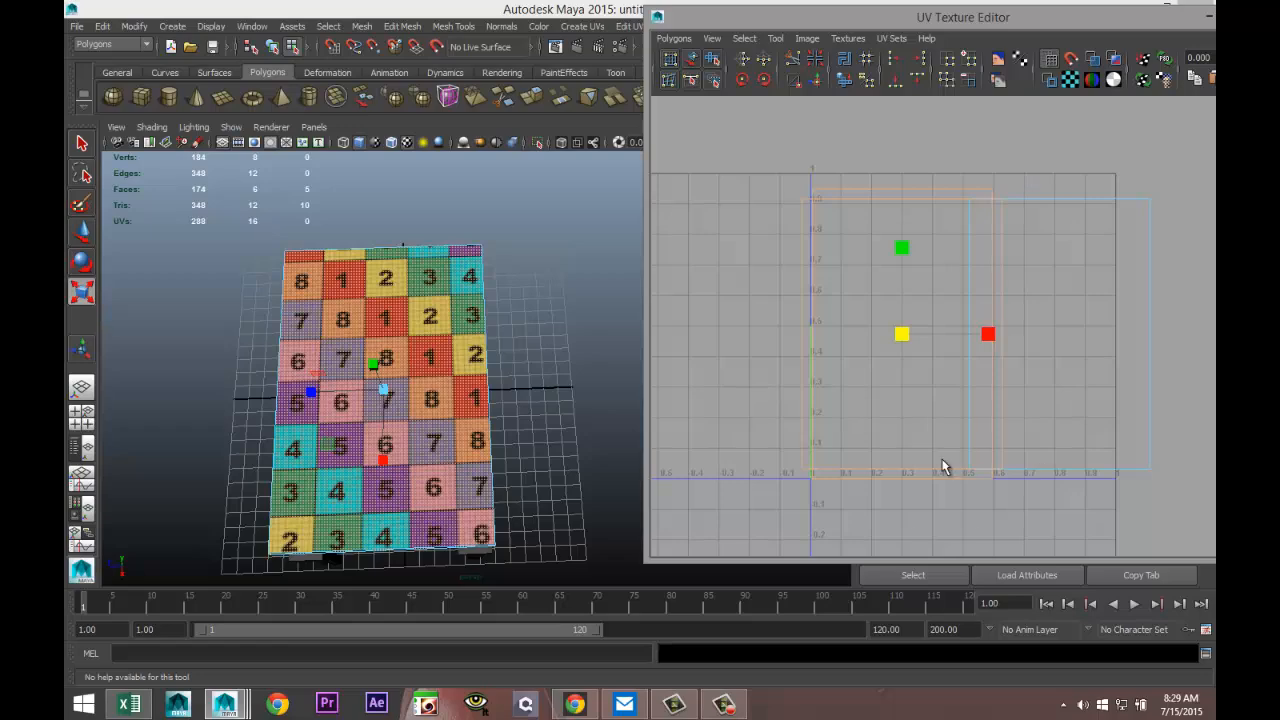
- Move the enlarged five-face UV shell inside the 0 to 1 square and shift the underside shell sideways so they do not overlap
key("w")
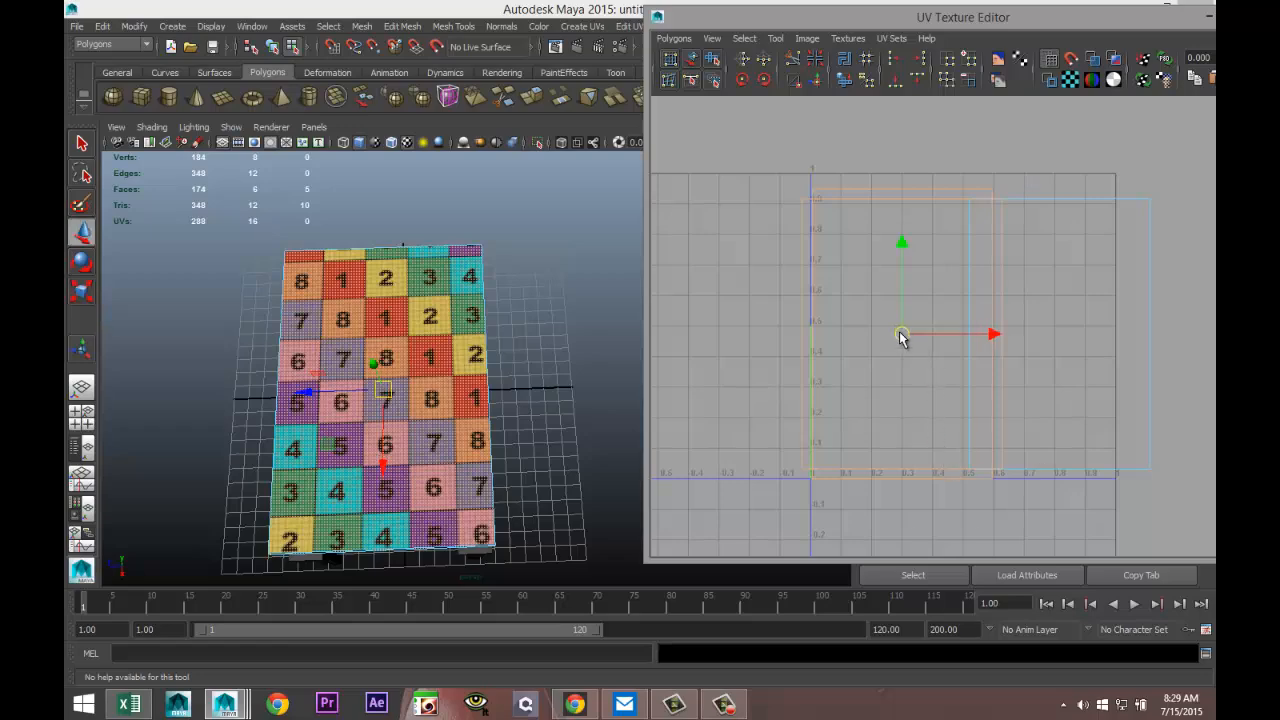
left_click_drag(901, 335, 918, 331)
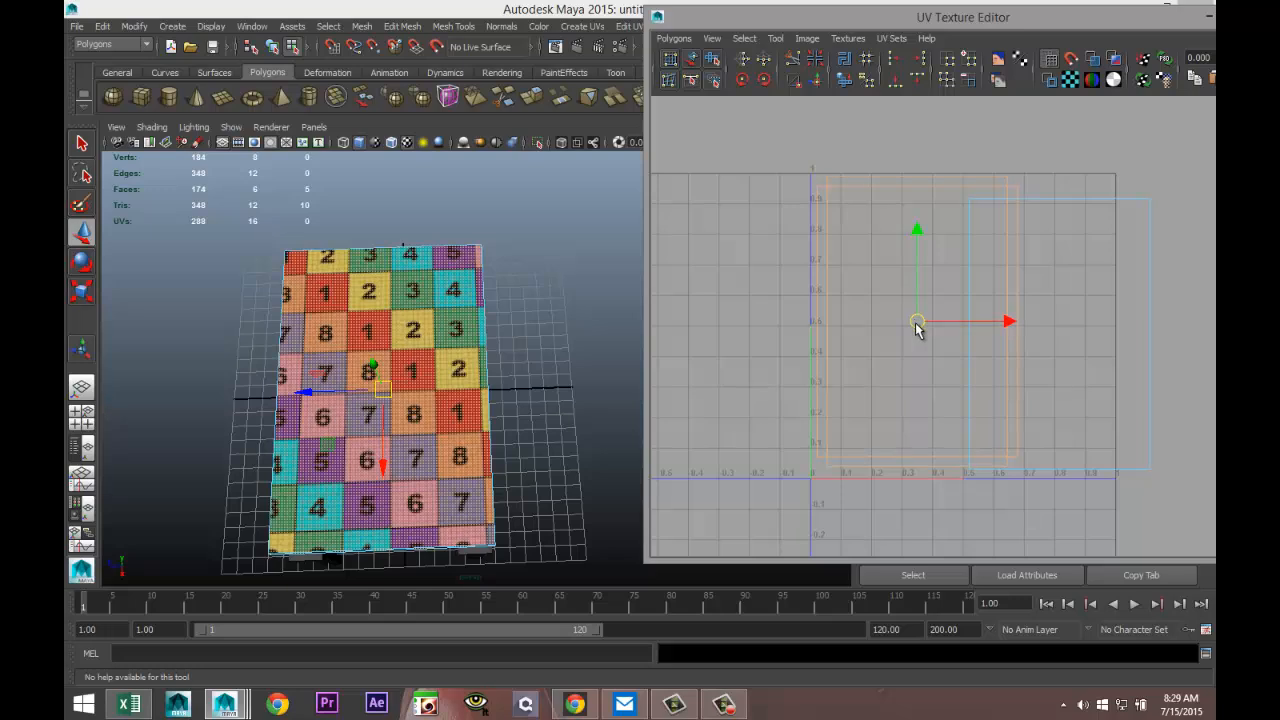
left_click(1085, 211)
left_click_drag(1059, 334, 1125, 317)
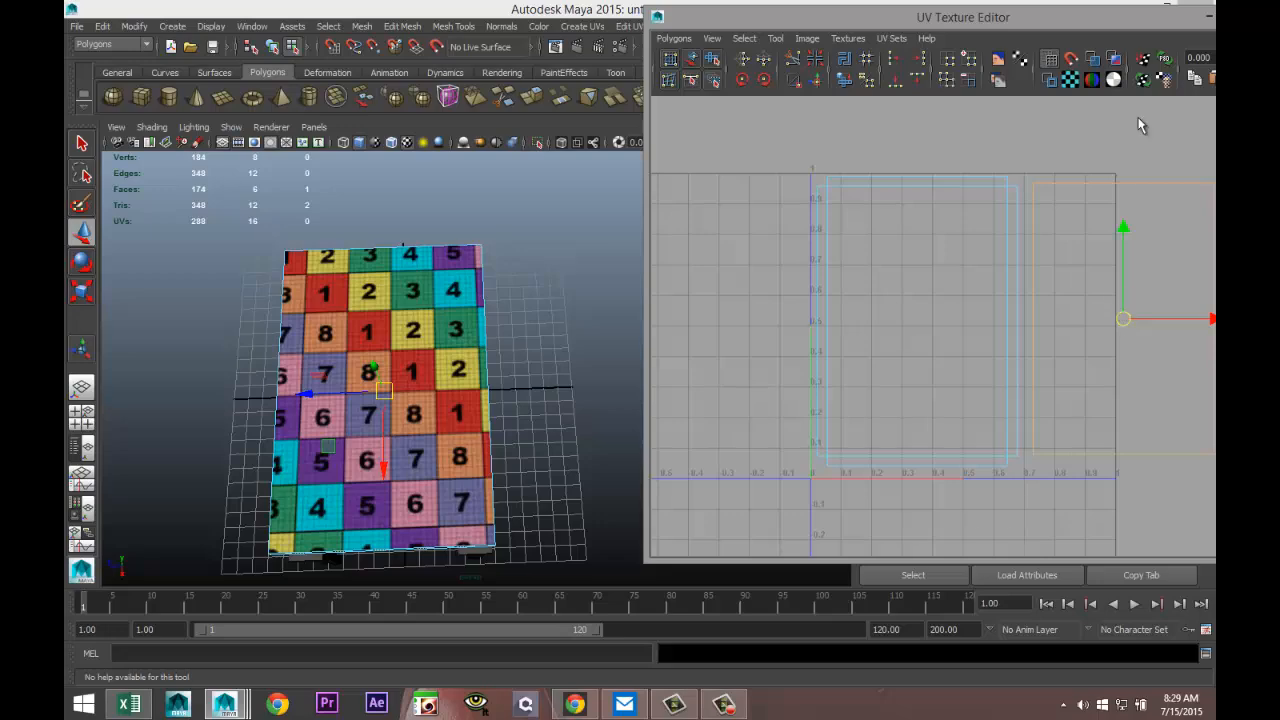
- Minimize the UV Texture Editor and assign a new Lambert material to the table leg at the tabletop's number 2 corner
left_click_drag(1143, 19, 954, 33)
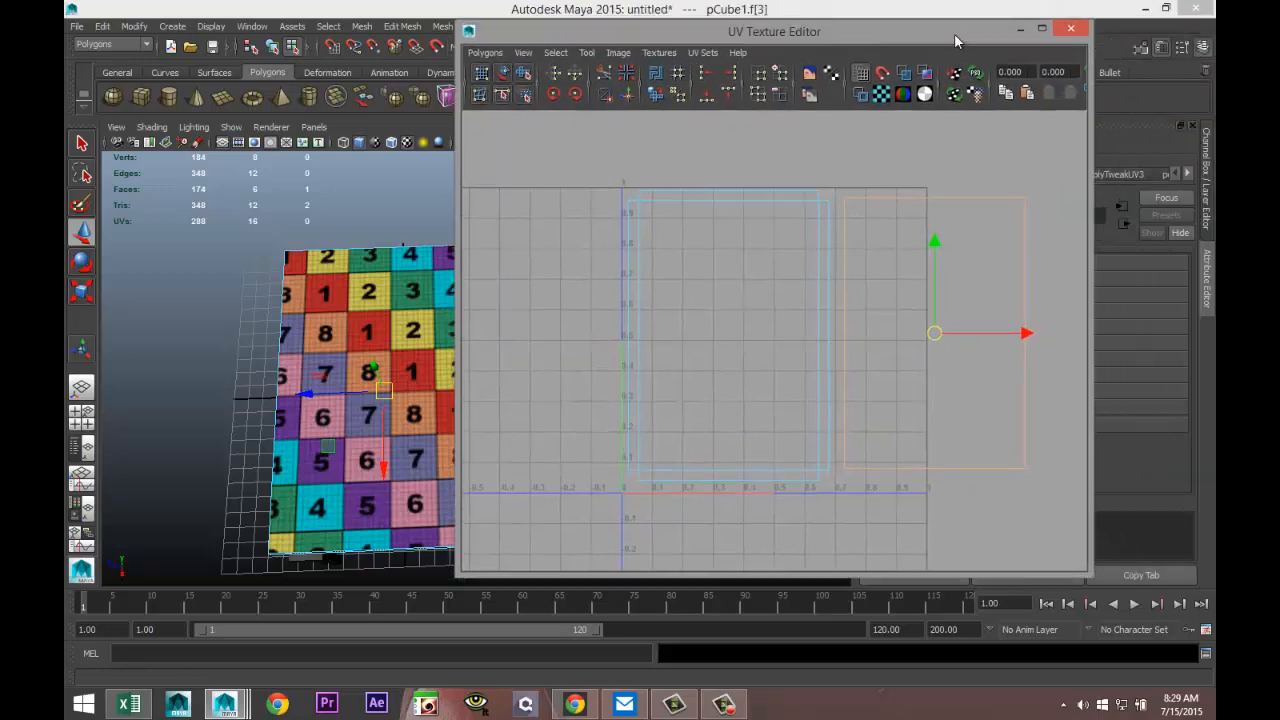
left_click(1014, 30)
mouse_move(425, 402)
left_mouse_down("alt")
mouse_move(316, 360)
mouse_move(463, 320)
mouse_move(488, 354)
mouse_move(430, 390)
left_mouse_up("alt")
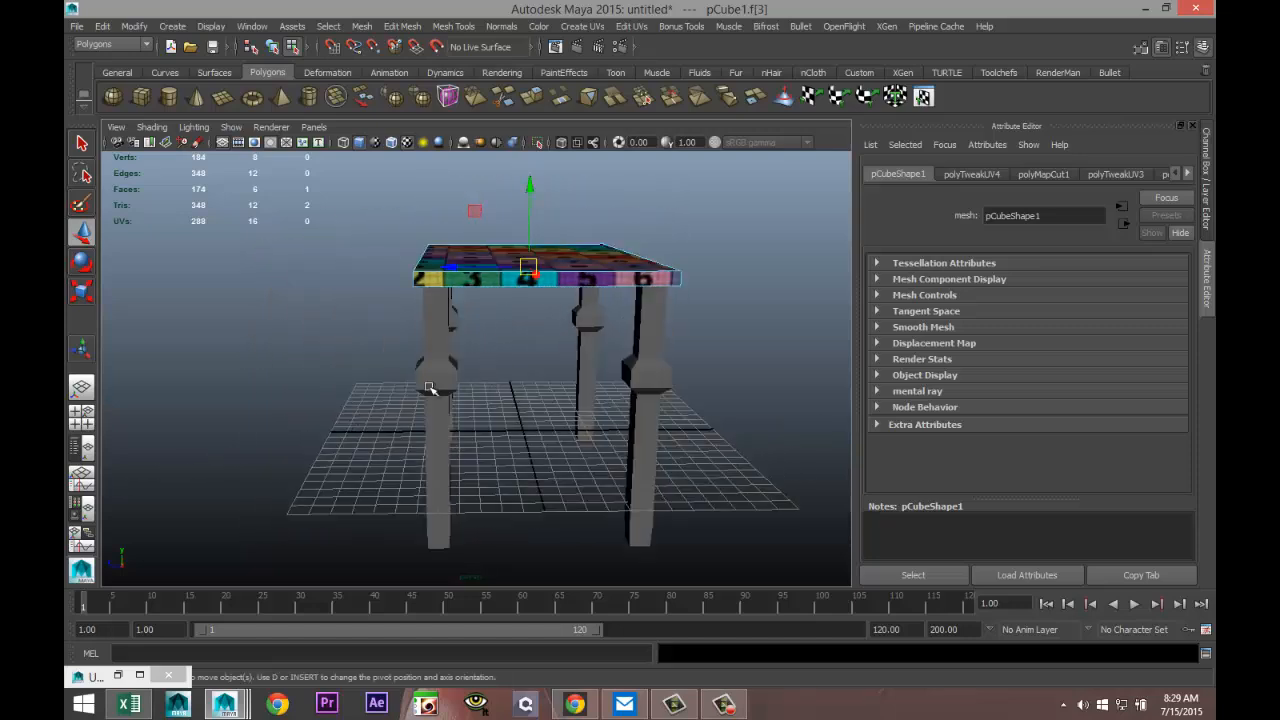
right_click_drag(433, 379, 425, 364)
left_click(425, 363)
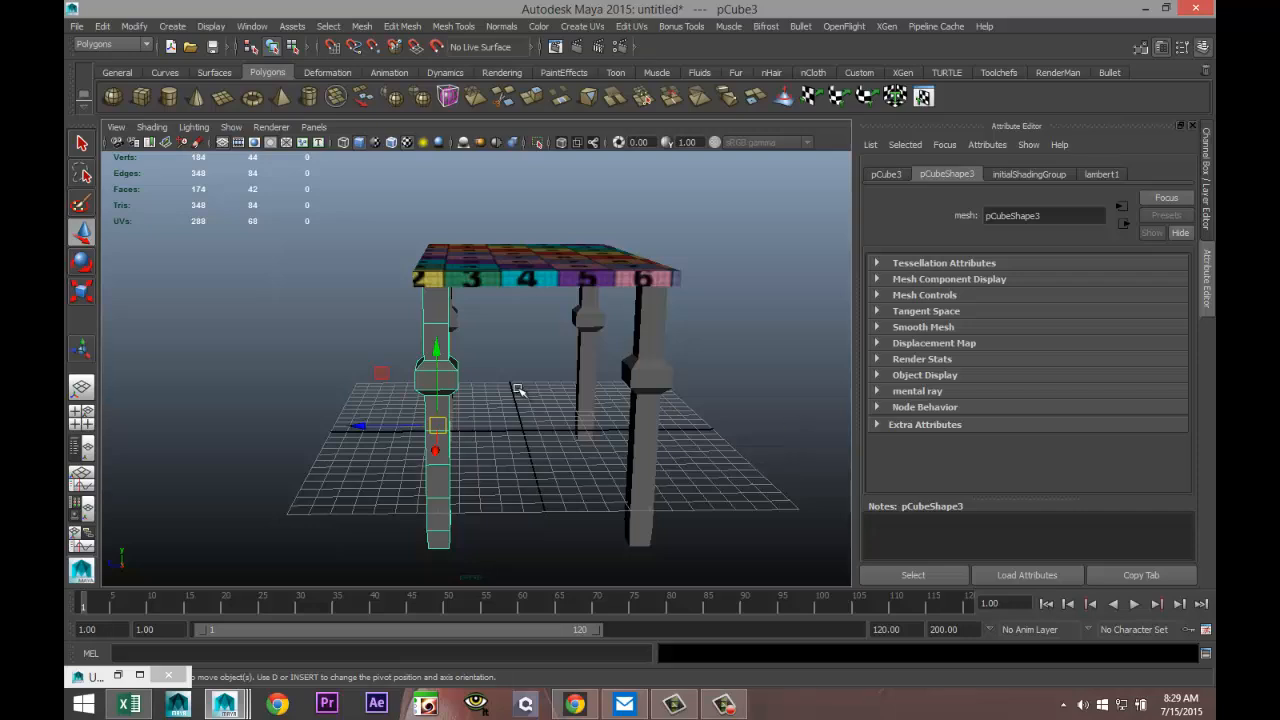
right_click_drag(434, 508, 440, 647)
left_click(643, 352)
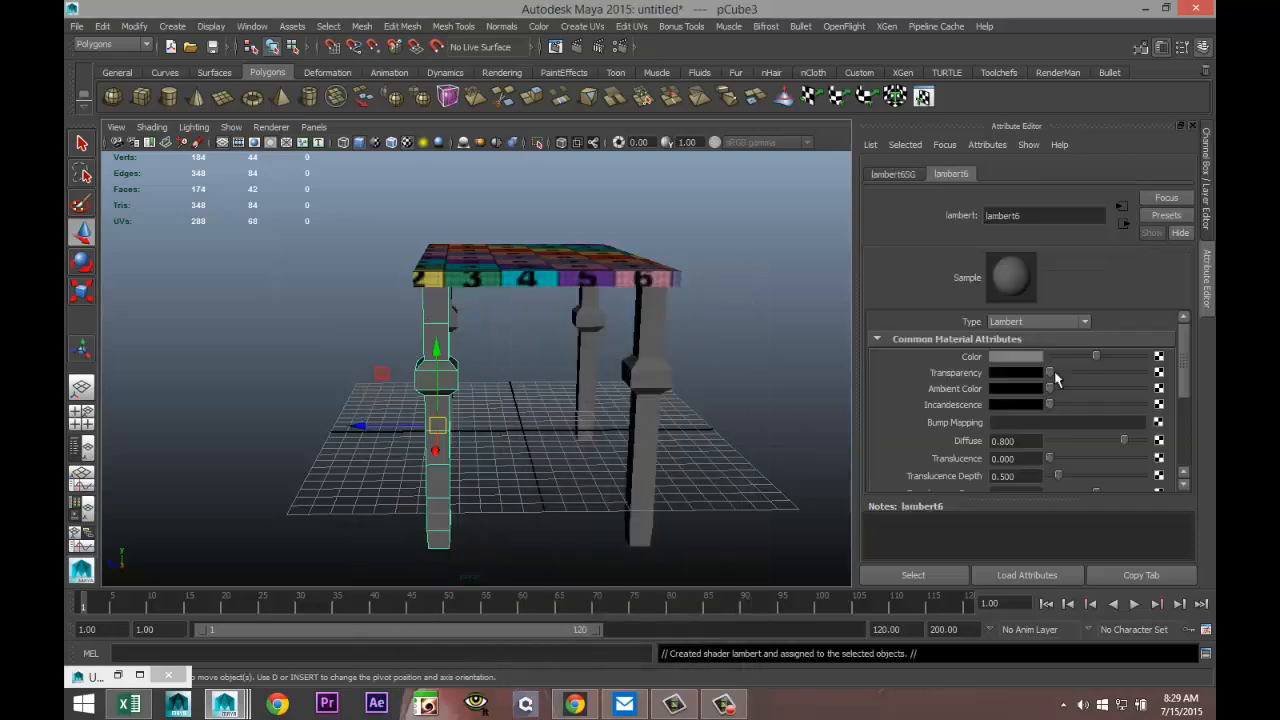
- Connect a File texture to the leg material's color and load UV pattern.jpg from the Desktop
left_click(1157, 357)
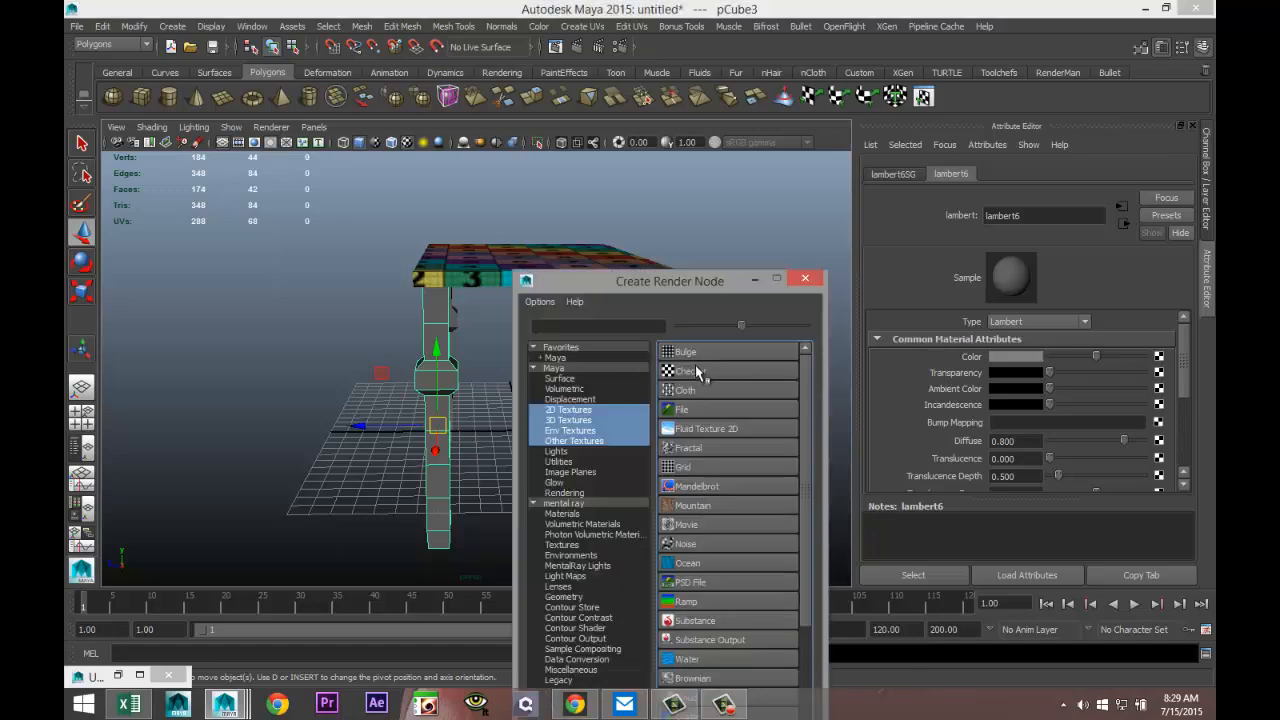
left_click(684, 410)
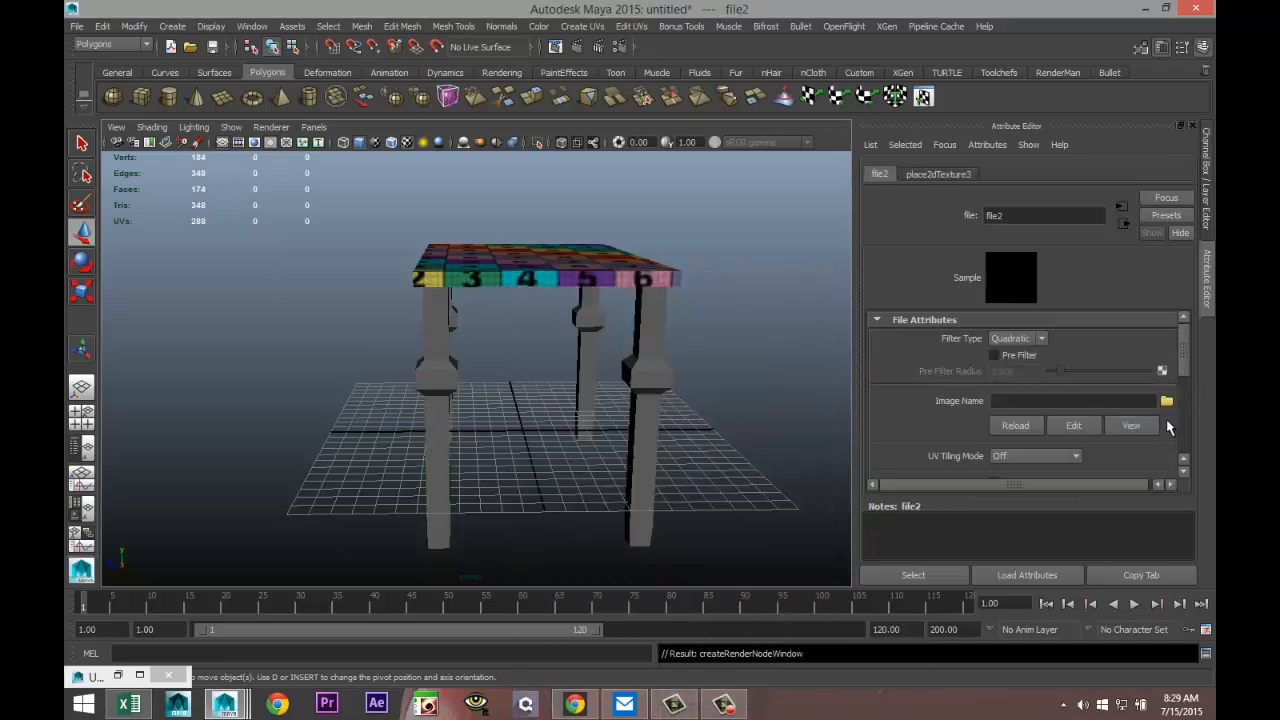
left_click(1166, 400)
left_click(391, 212)
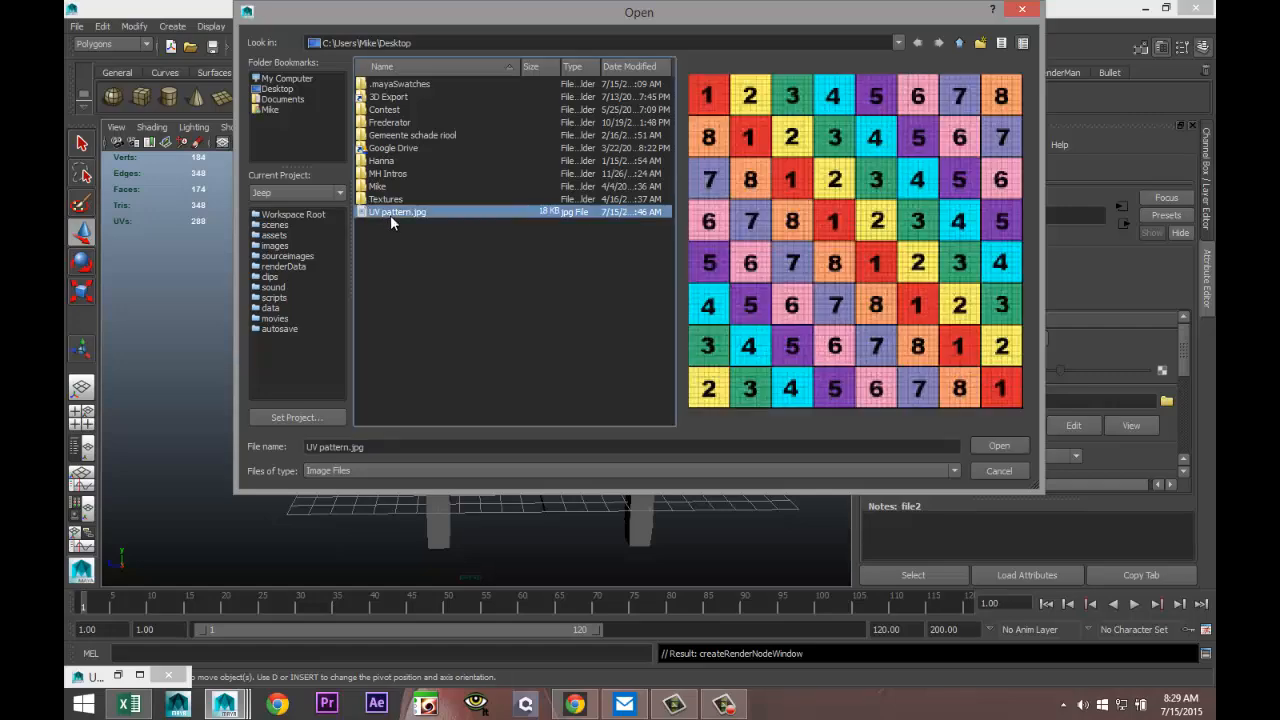
left_click(995, 446)
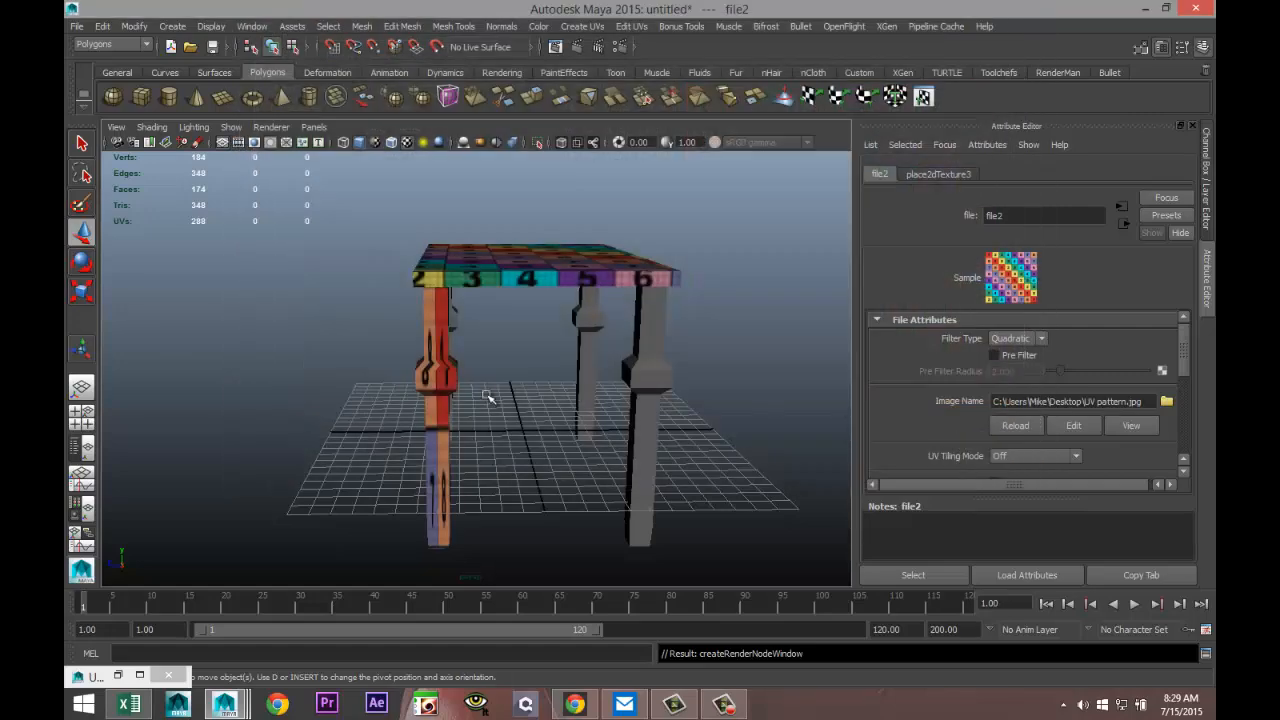
- Check the stretched number pattern on the leg, and apply Automatic Mapping to the whole leg
scroll(300, 422, "up", 4)
scroll(300, 415, "down", 3)
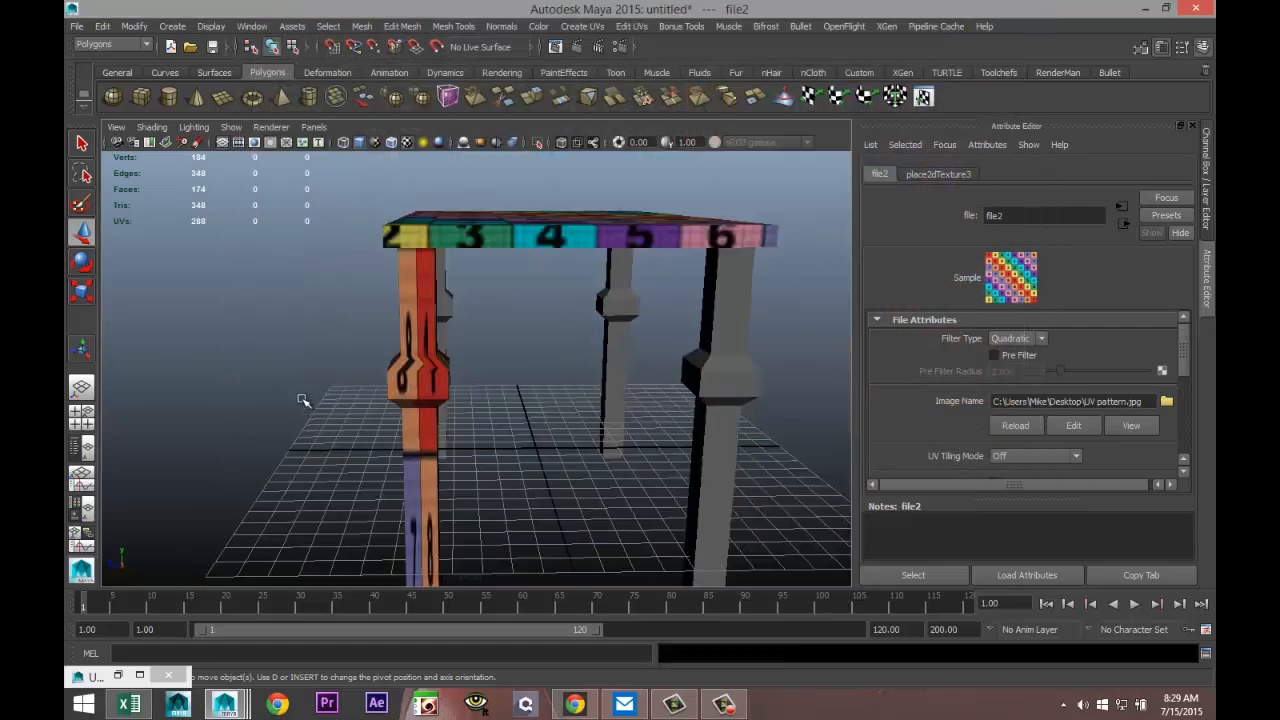
scroll(220, 350, "up", 3)
left_click_drag(220, 350, 420, 400, "alt")
scroll(464, 382, "down", 3)
scroll(511, 400, "up", 5)
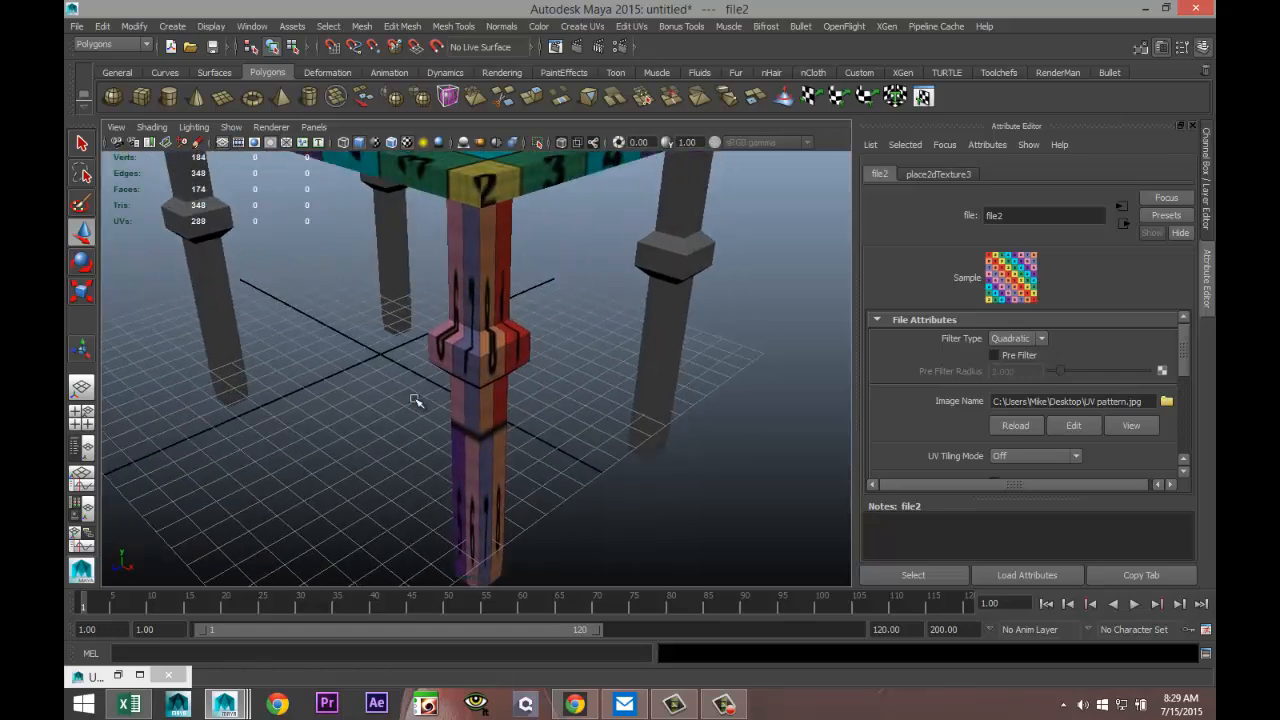
left_click(487, 360)
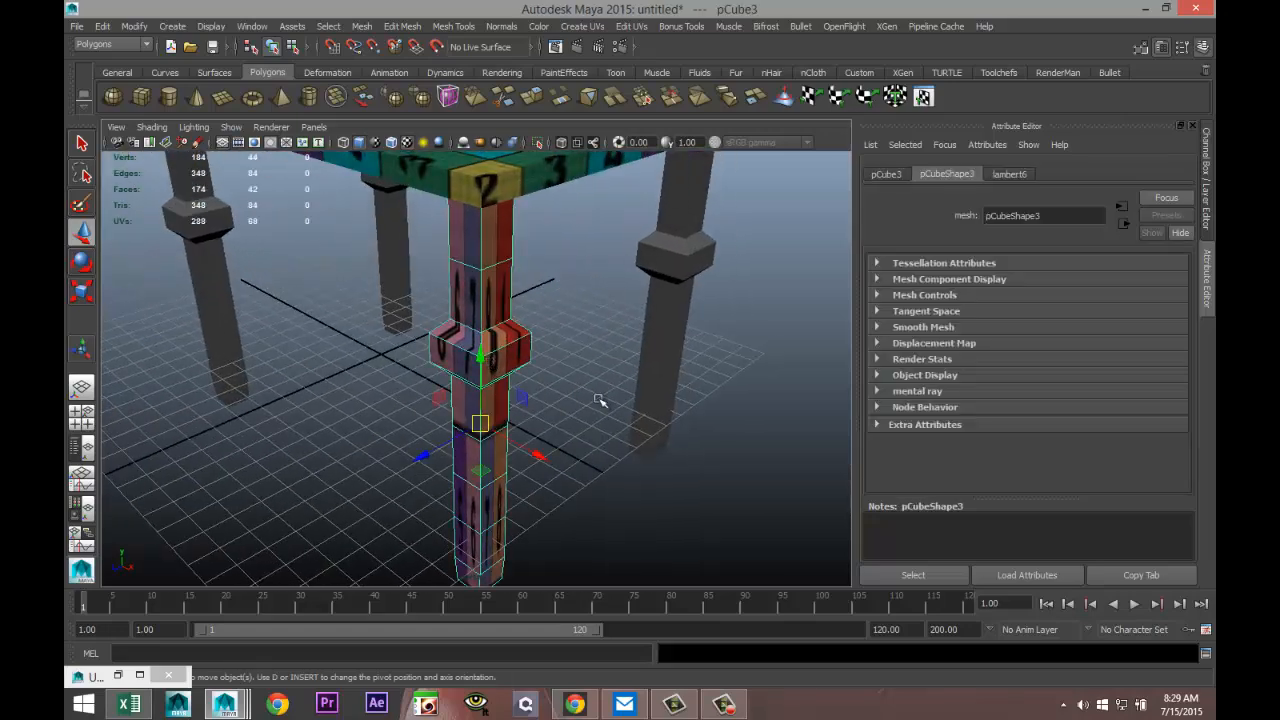
left_click(587, 33)
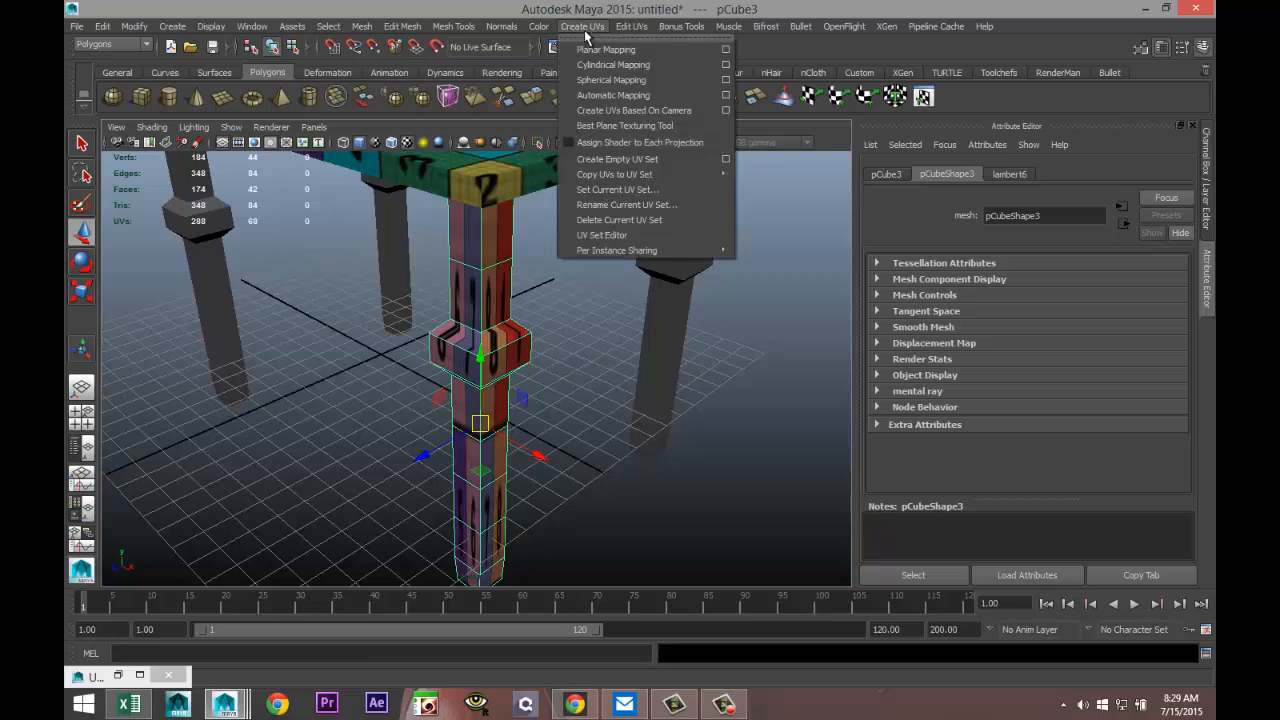
left_click(617, 95)
left_click(630, 457)
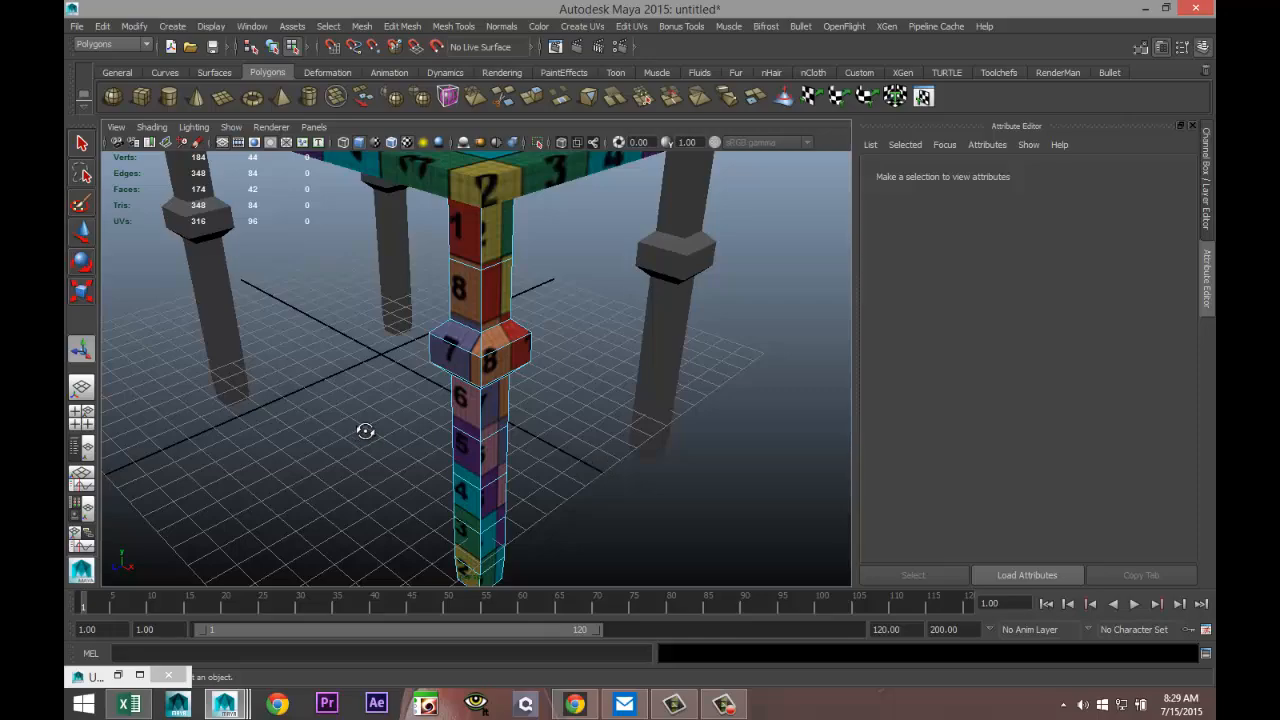
- Examine the number pattern on the mapped leg from several angles and select the vertical edge loop along one of its corners
left_click_drag(365, 431, 398, 475, "alt")
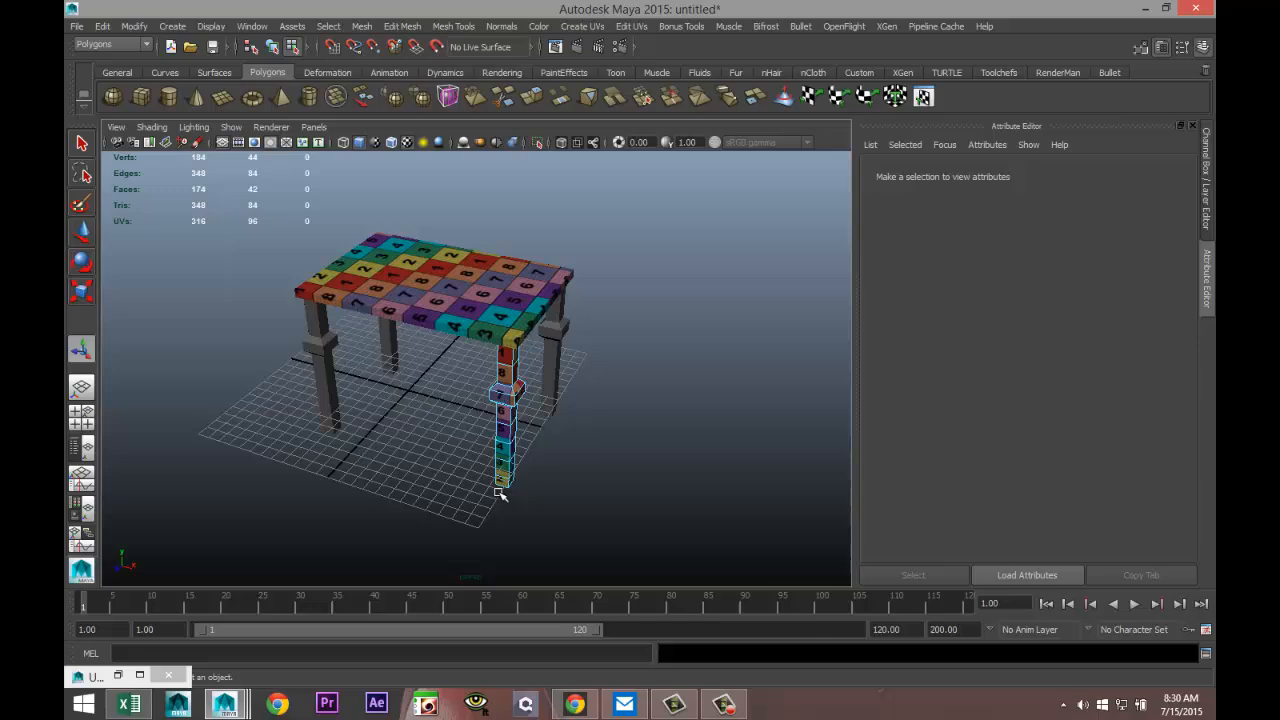
left_click_drag(500, 480, 361, 457, "alt")
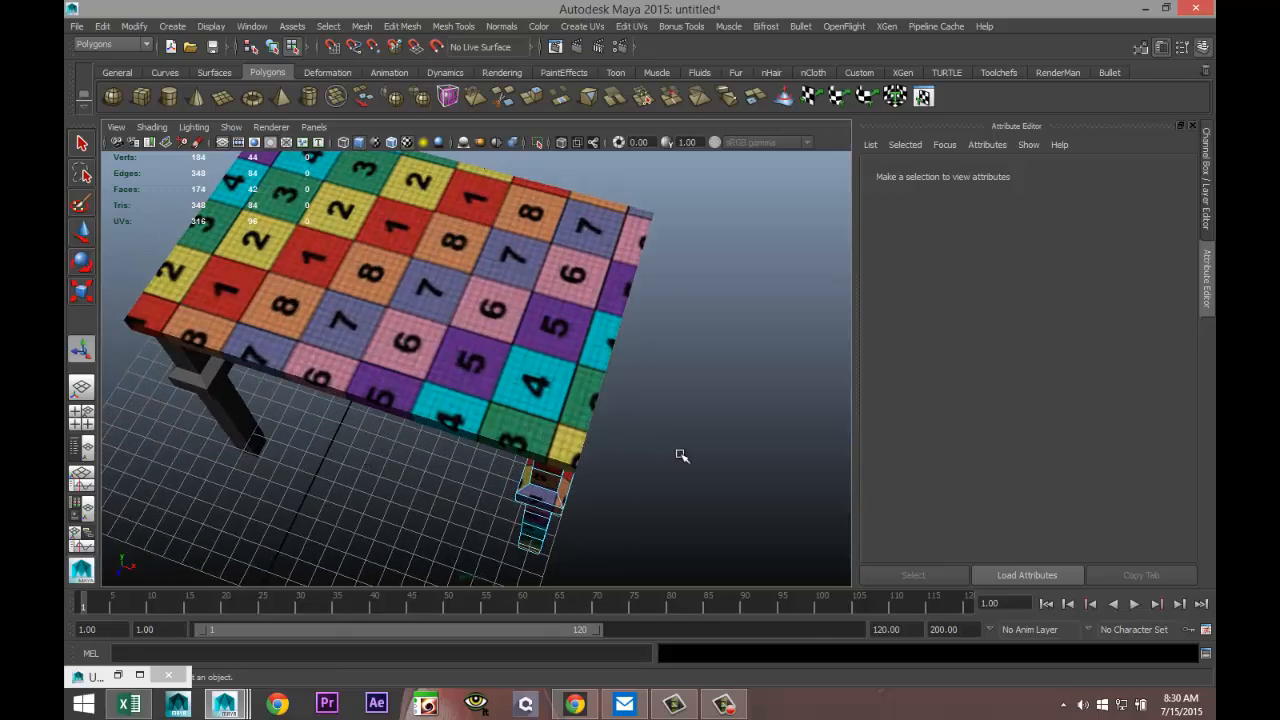
left_click_drag(680, 456, 523, 397, "alt")
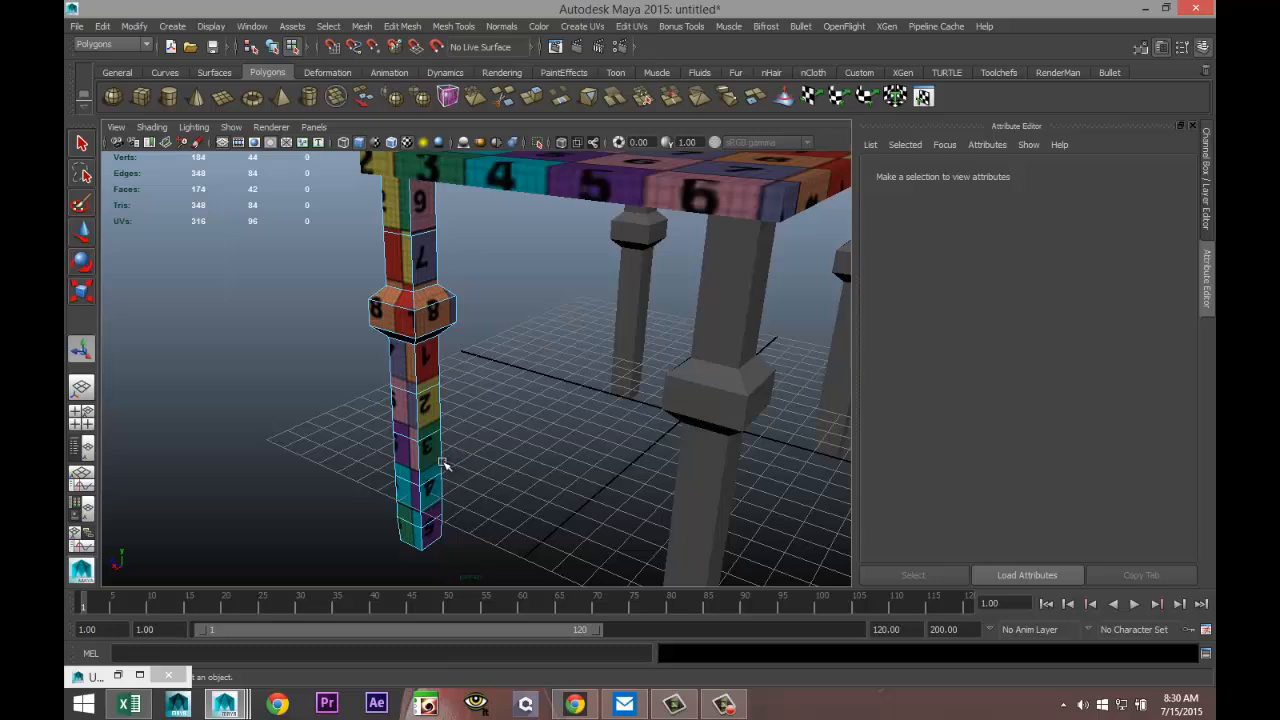
right_click_drag(434, 357, 372, 340)
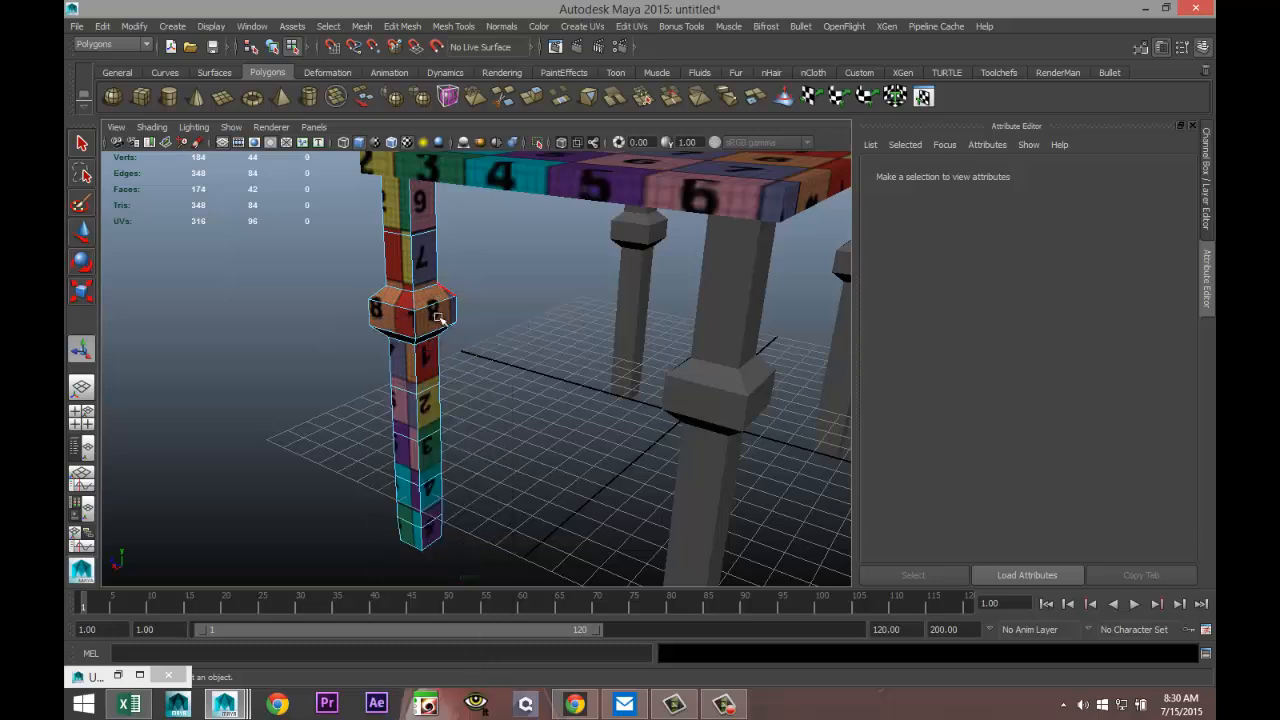
left_click(442, 462)
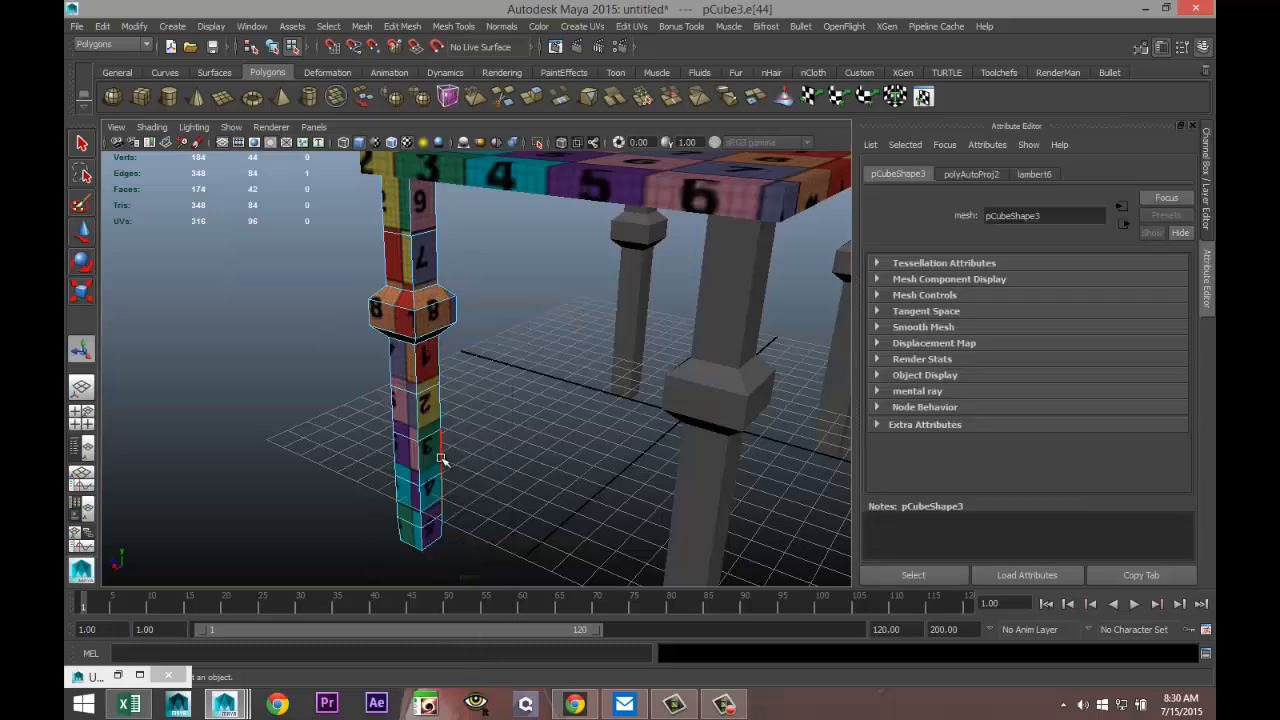
double_click(441, 459)
scroll(458, 494, "up", 5)
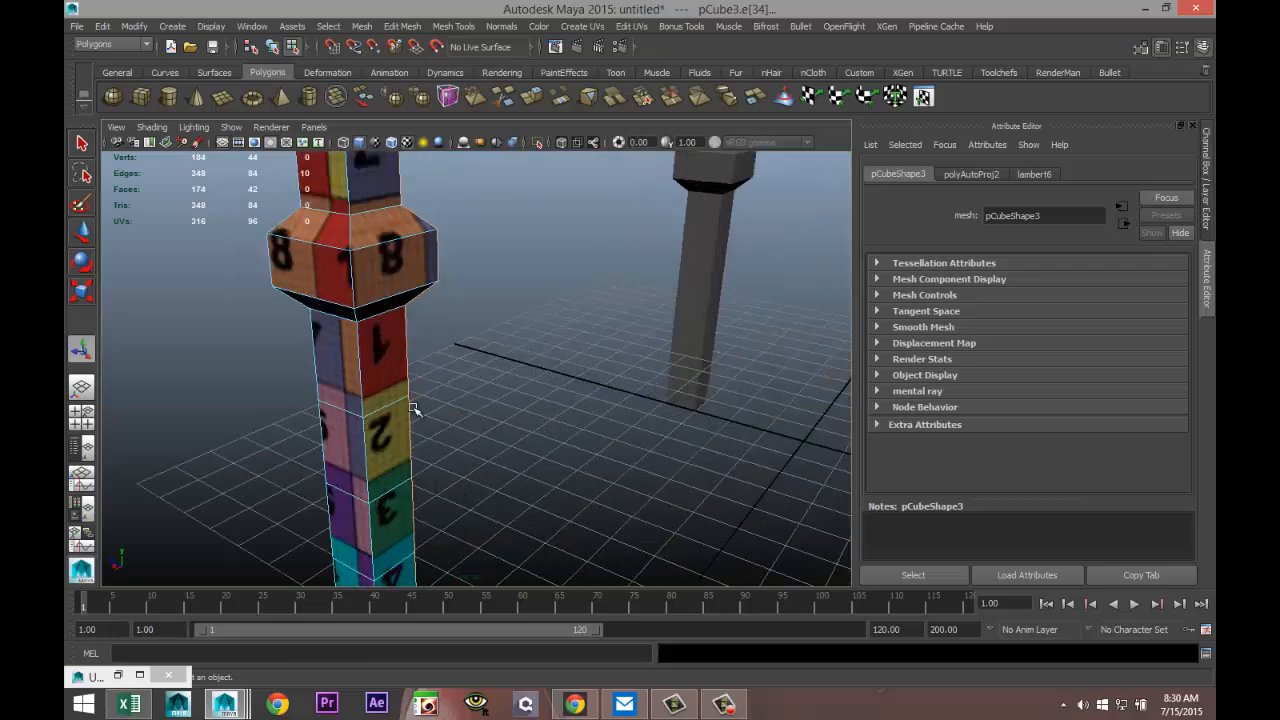
scroll(450, 405, "down", 5)
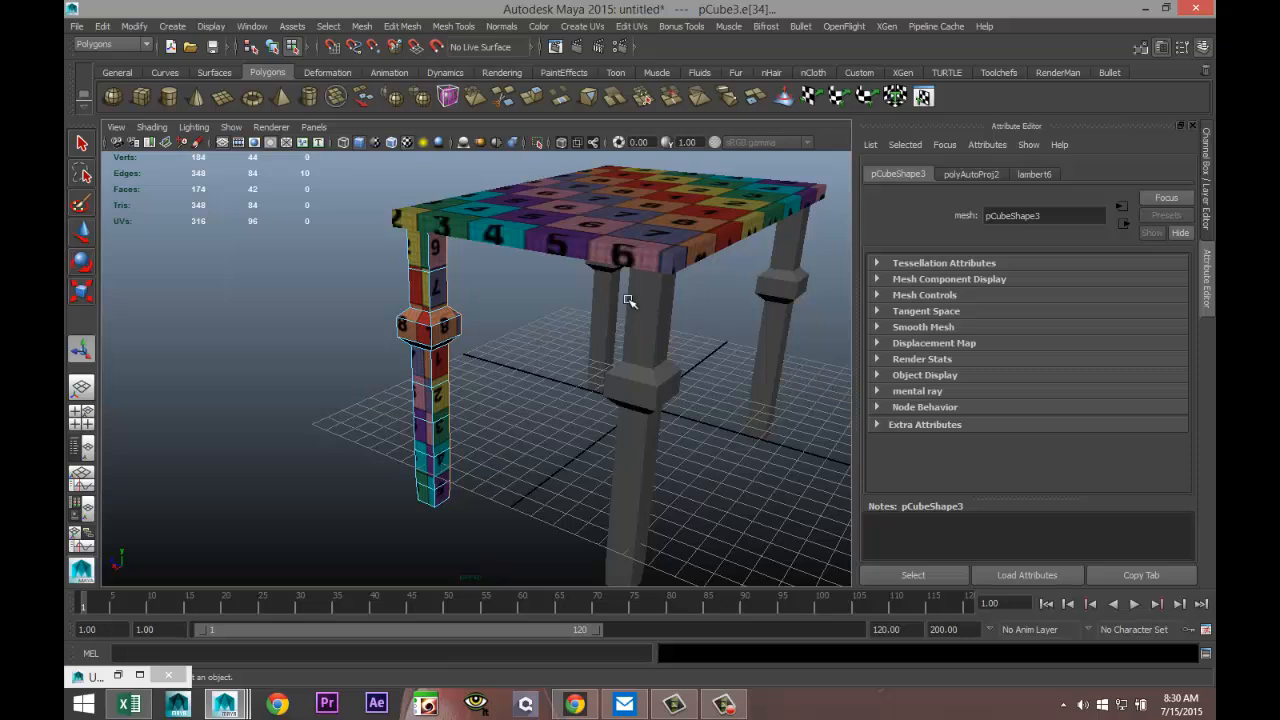
- Switch to object selection and raise the tabletop straight up, well clear of the four legs
right_click_drag(615, 229, 657, 219)
left_click(632, 232)
key("w")
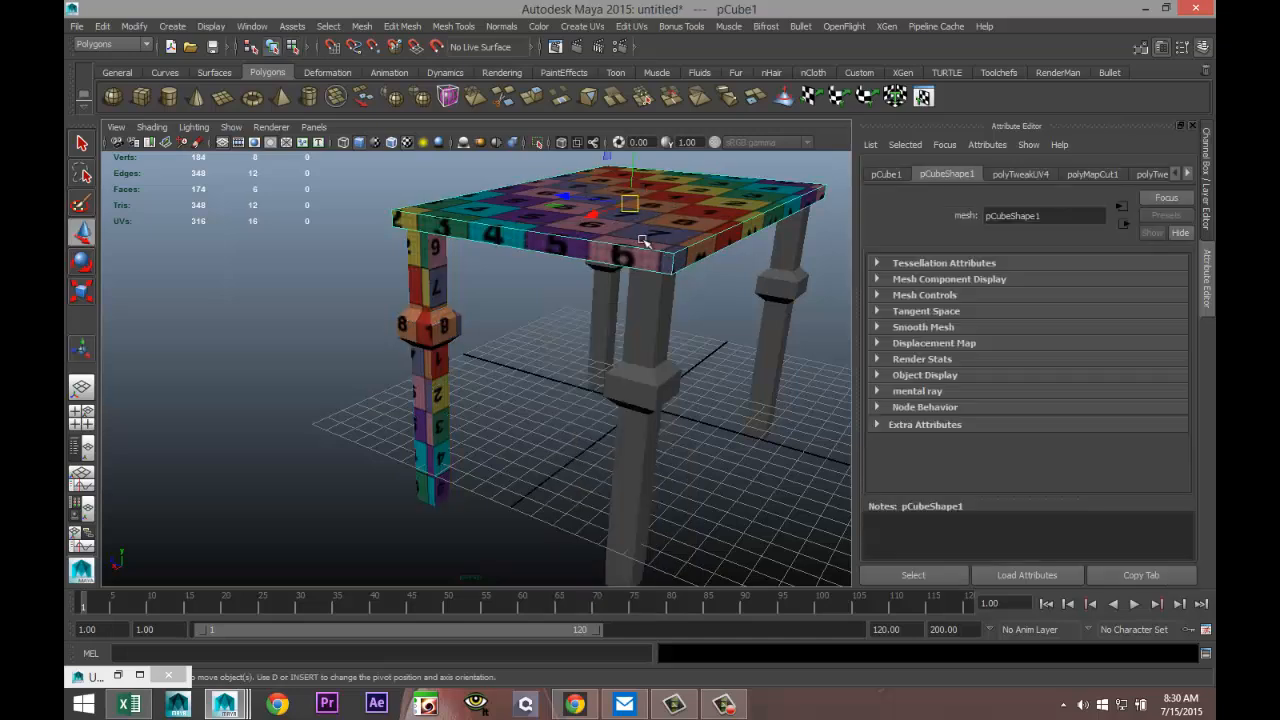
left_click_drag(631, 168, 653, 7)
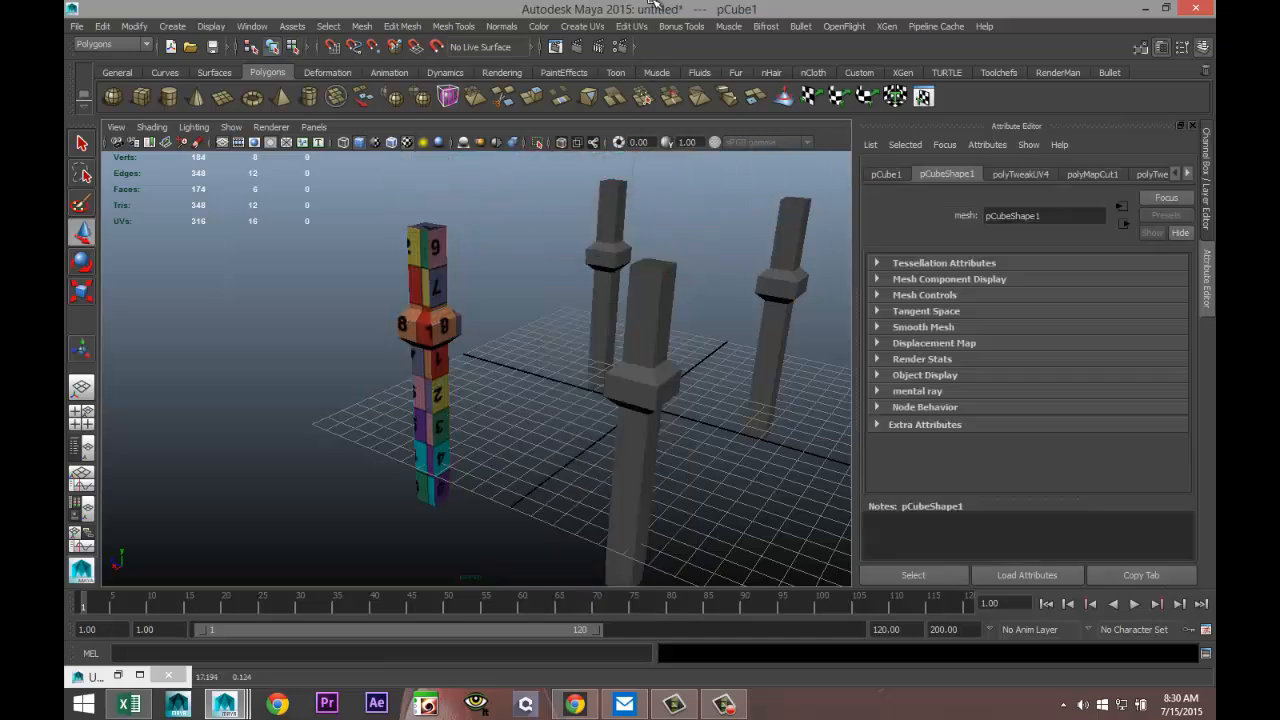
- Delete the hidden top cap face of the patterned leg
left_click_drag(493, 352, 467, 394, "alt")
middle_click_drag(460, 370, 420, 435, "alt")
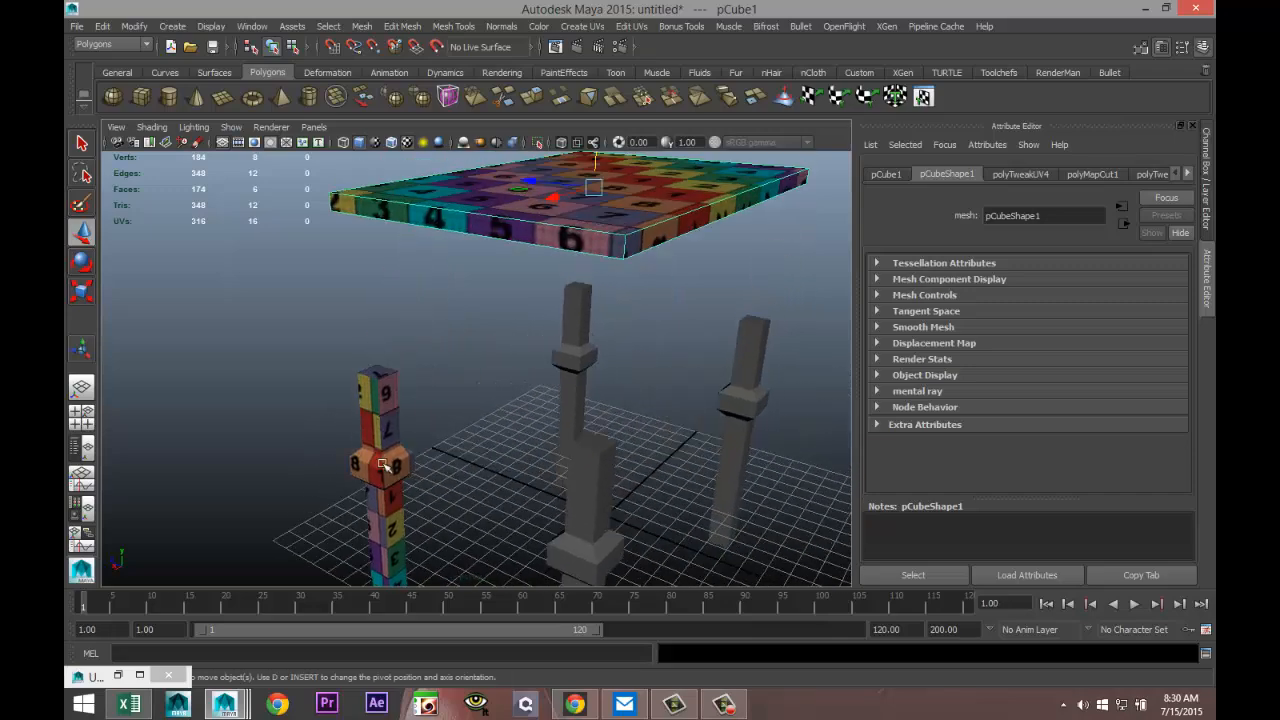
left_click_drag(420, 425, 463, 476, "alt")
middle_click_drag(447, 507, 383, 437, "alt")
scroll(444, 405, "up", 1)
scroll(420, 409, "up", 1)
scroll(376, 420, "up", 1)
left_click_drag(383, 437, 429, 442, "alt")
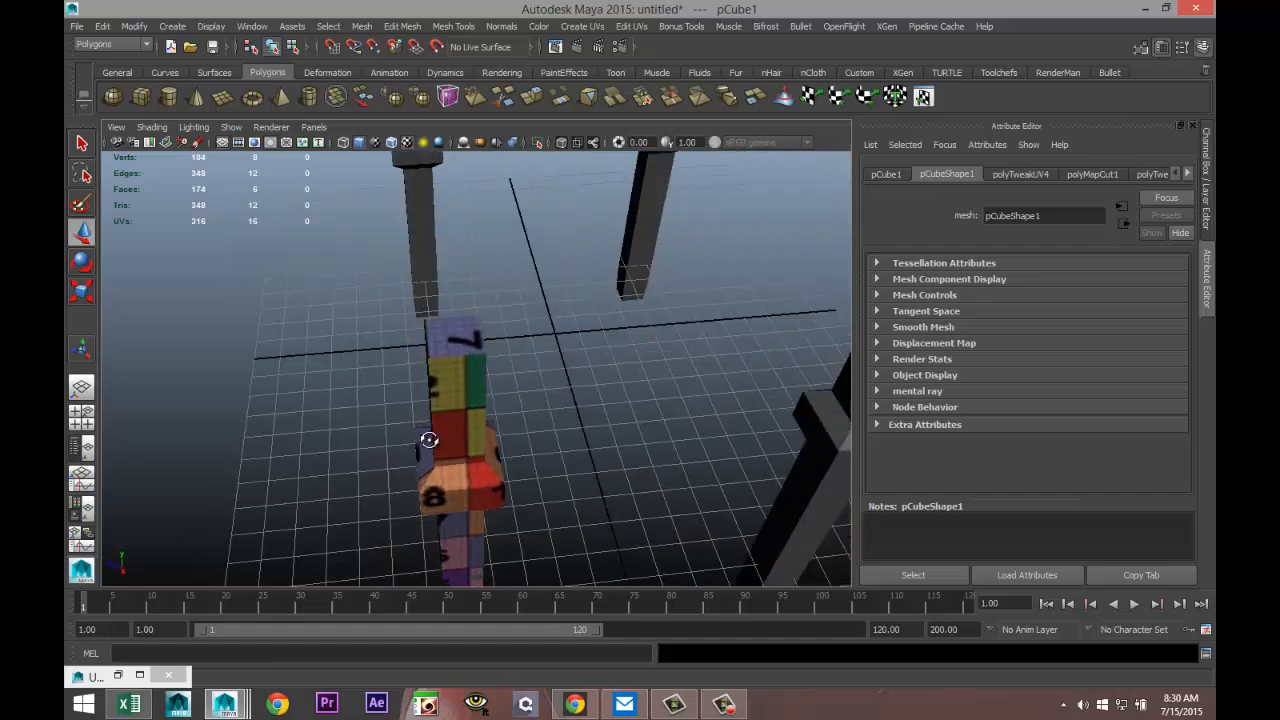
middle_click_drag(427, 443, 414, 467, "alt")
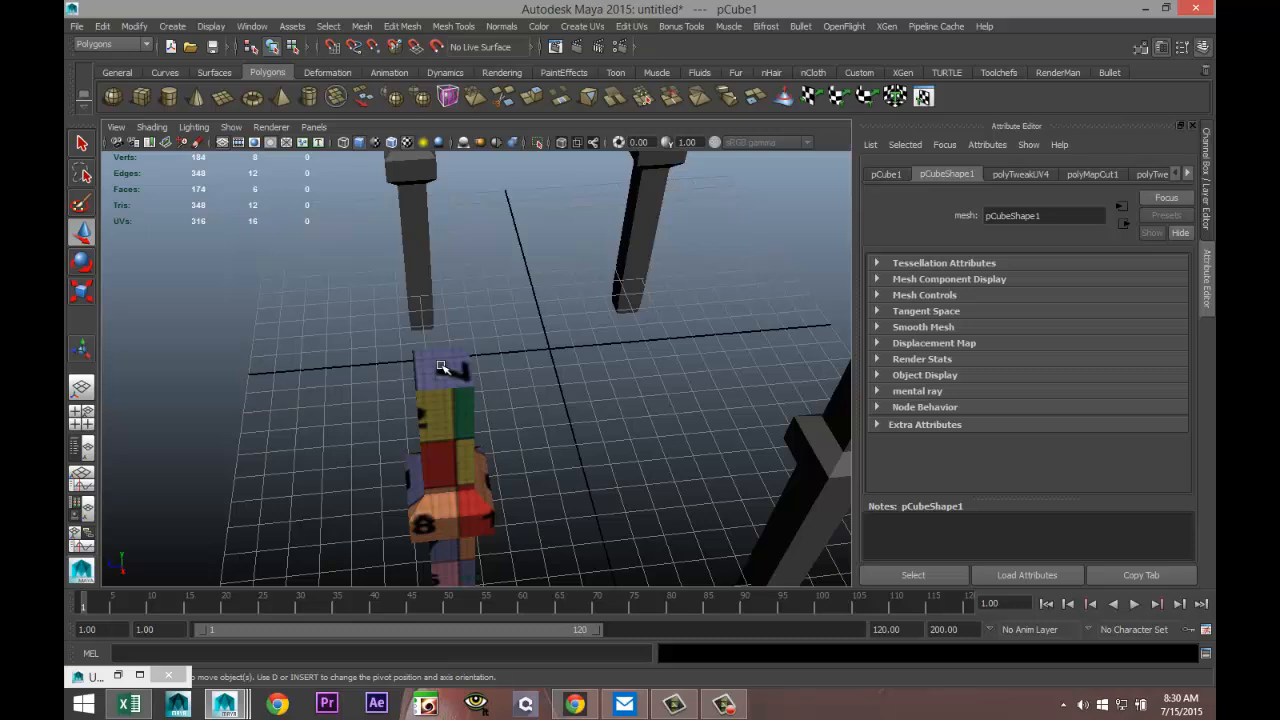
right_click_drag(441, 366, 441, 372)
left_click(441, 372)
key("Delete")
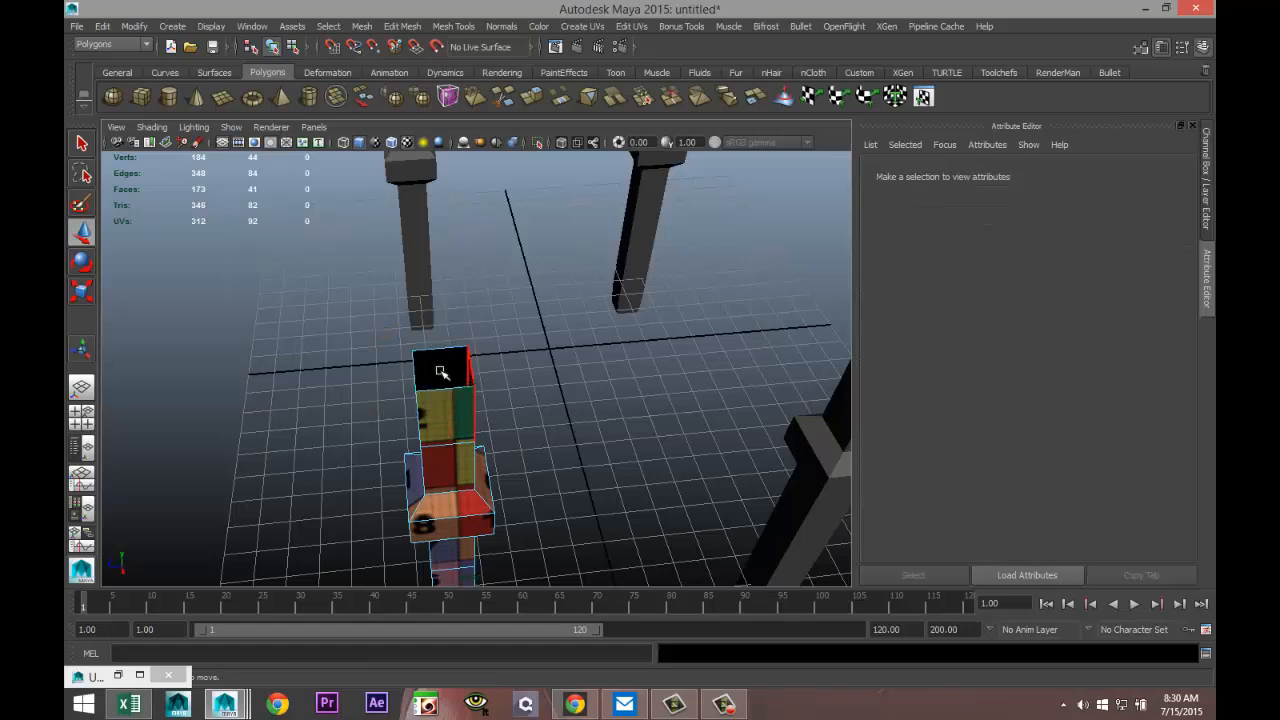
left_click_drag(613, 410, 494, 370, "alt")
middle_click_drag(477, 387, 581, 430, "alt")
right_click_drag(578, 430, 557, 381, "alt")
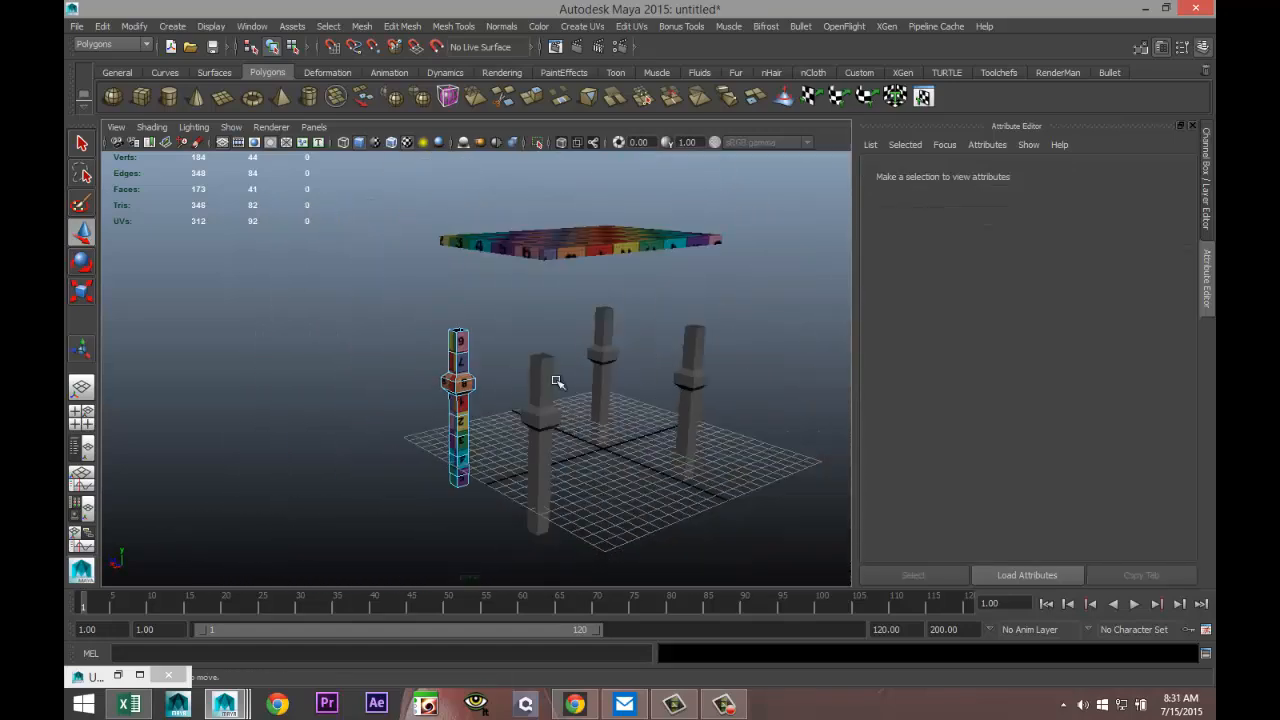
- Lower the tabletop back onto the four legs, fine-tuning its height in the side view so it rests exactly on the leg tops
left_click(578, 252)
left_click_drag(585, 172, 585, 245)
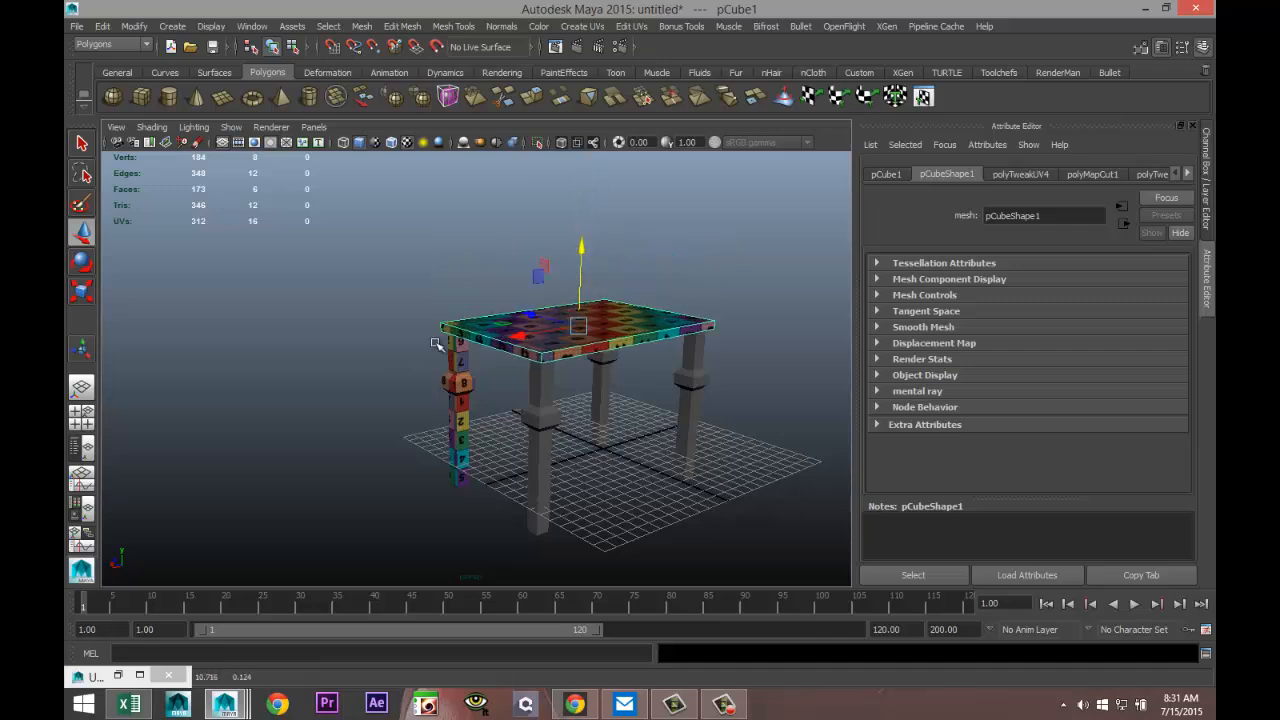
left_click(81, 412)
key("space")
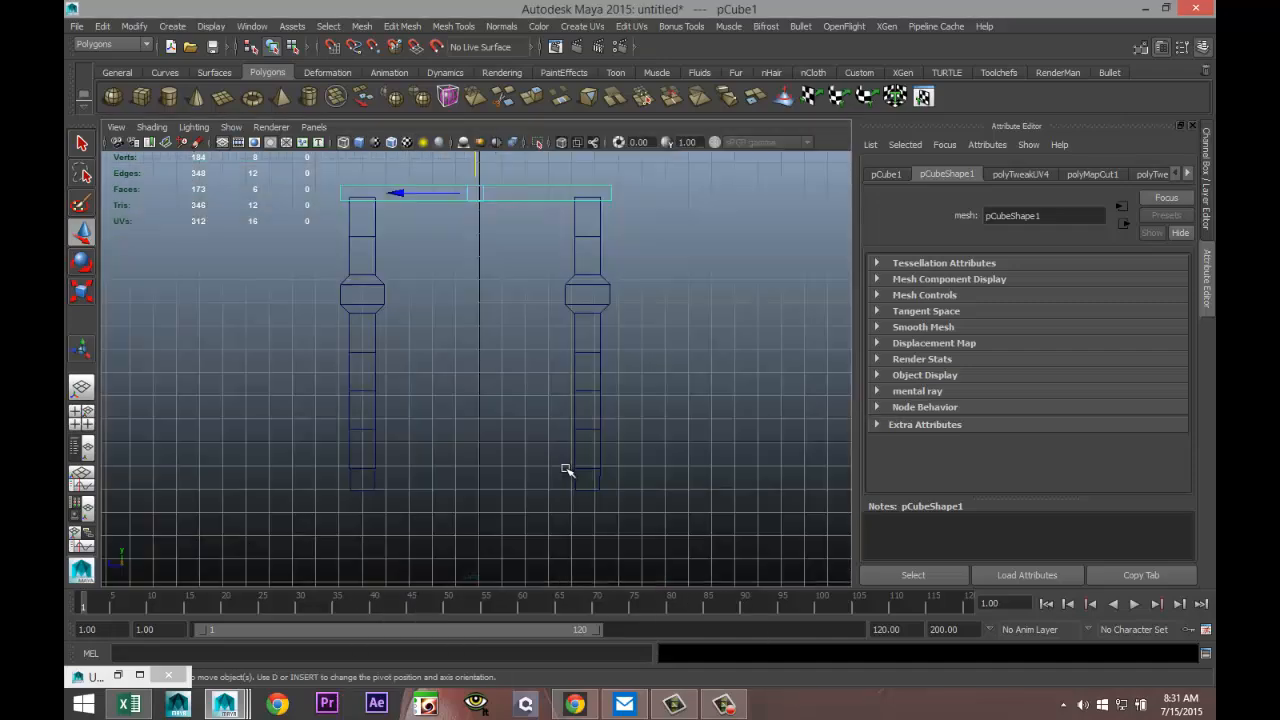
scroll(566, 449, "up", 5)
left_click_drag(478, 296, 477, 286)
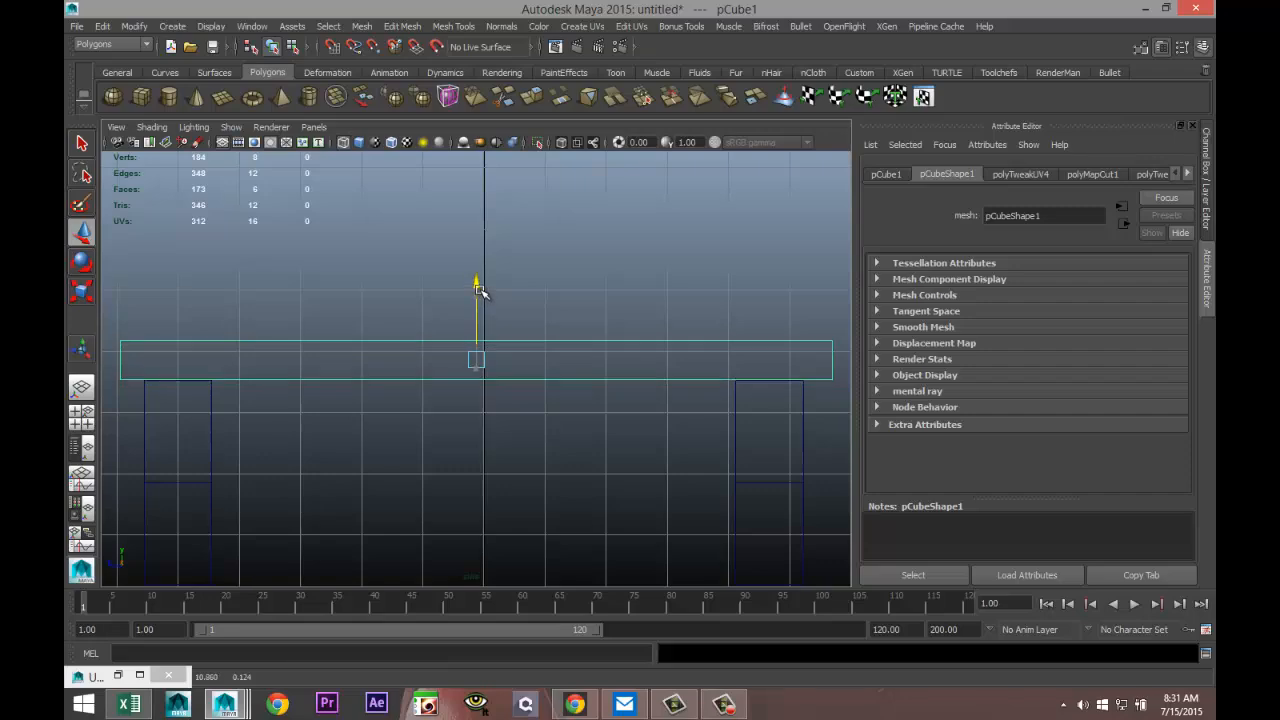
left_click(81, 412)
key("space")
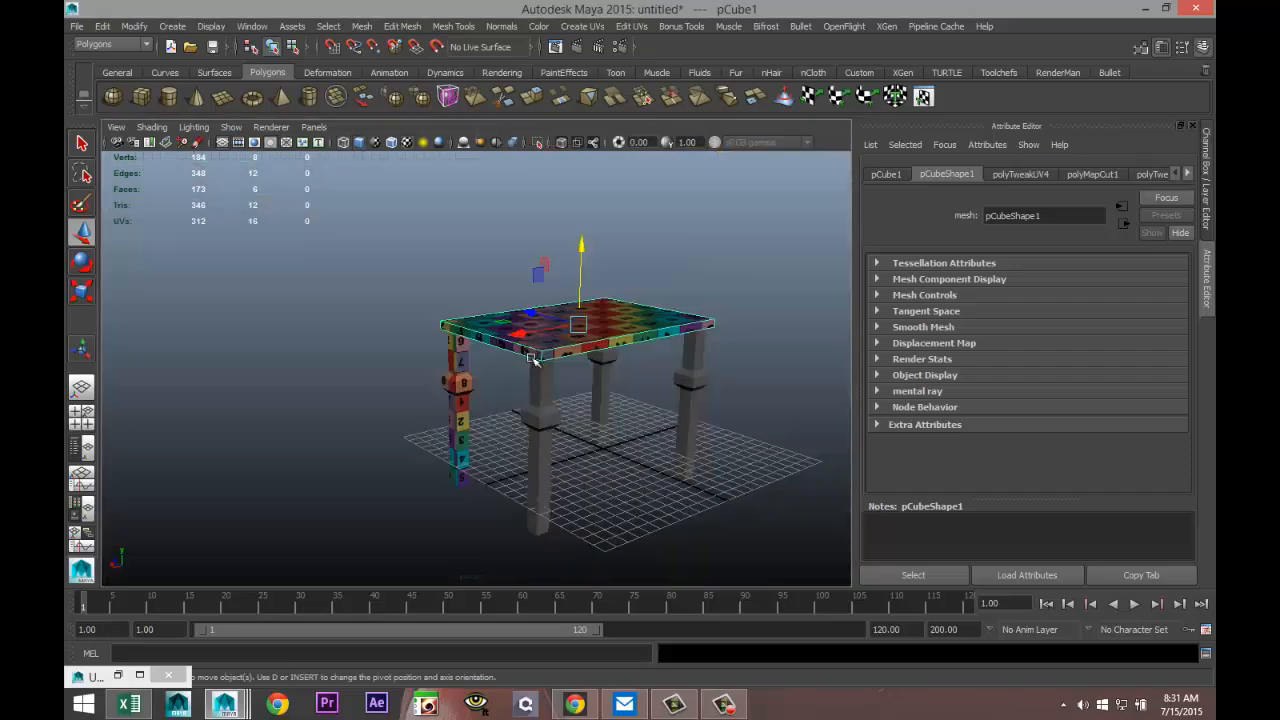
- Select the patterned leg and show its UV layout in the UV Texture Editor
scroll(420, 490, "up", 5)
left_click_drag(284, 494, 352, 456, "alt")
left_click(477, 357)
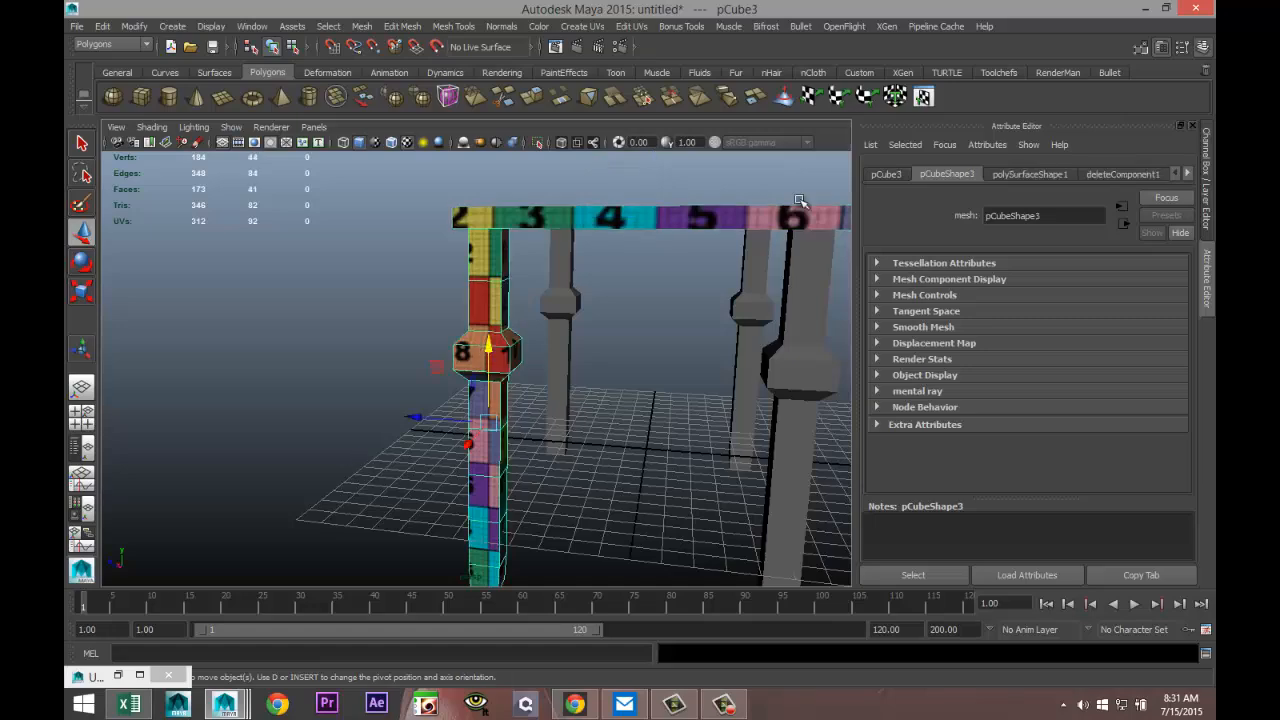
left_click(641, 27)
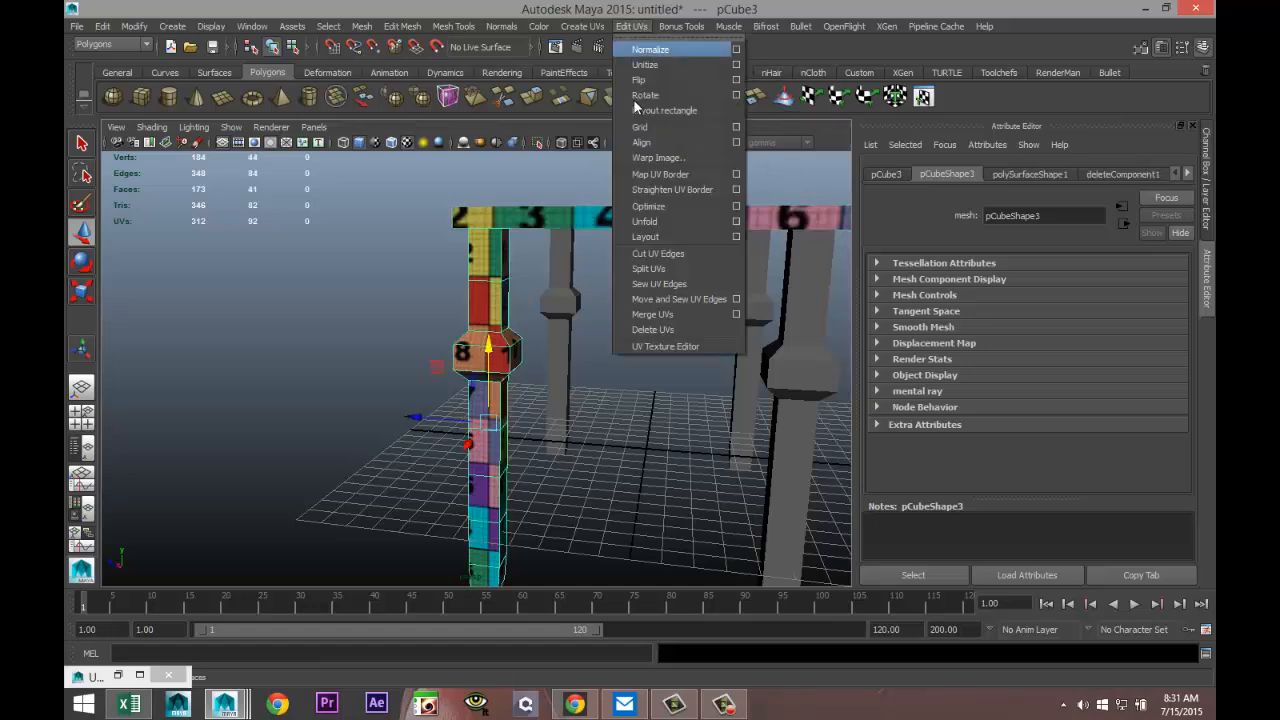
left_click(702, 345)
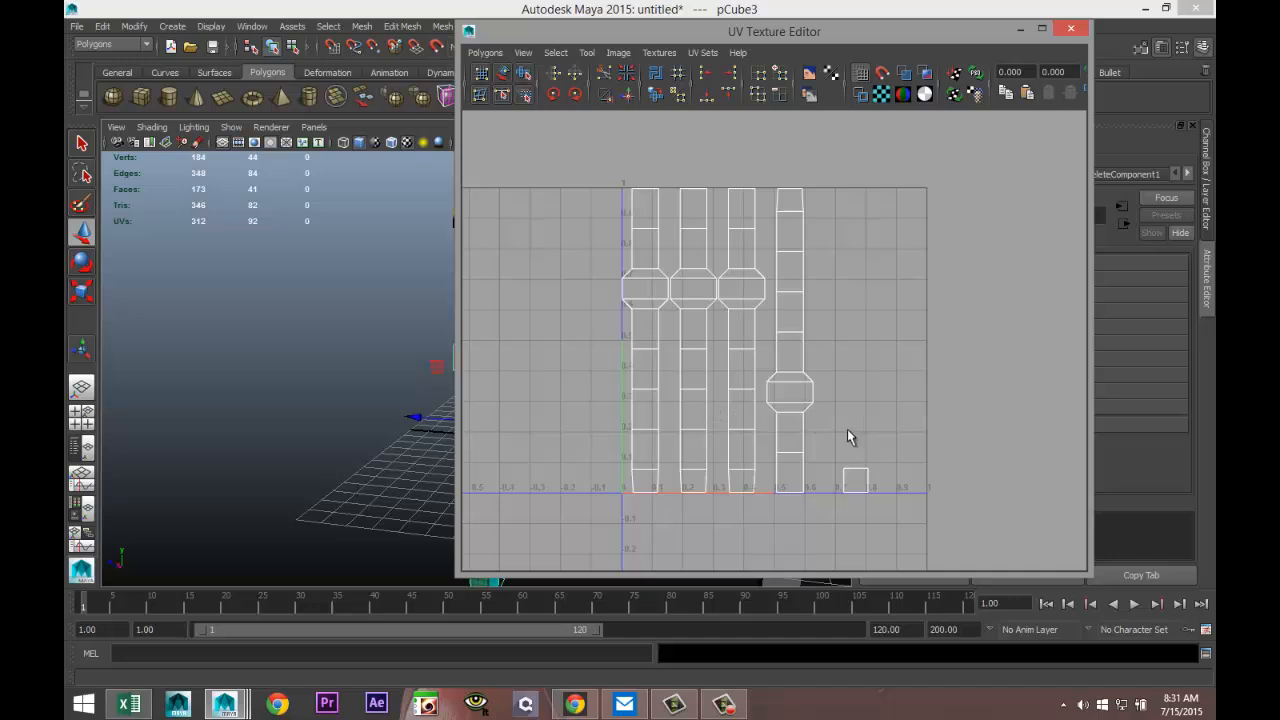
scroll(787, 428, "down", 3)
scroll(686, 476, "up", 3)
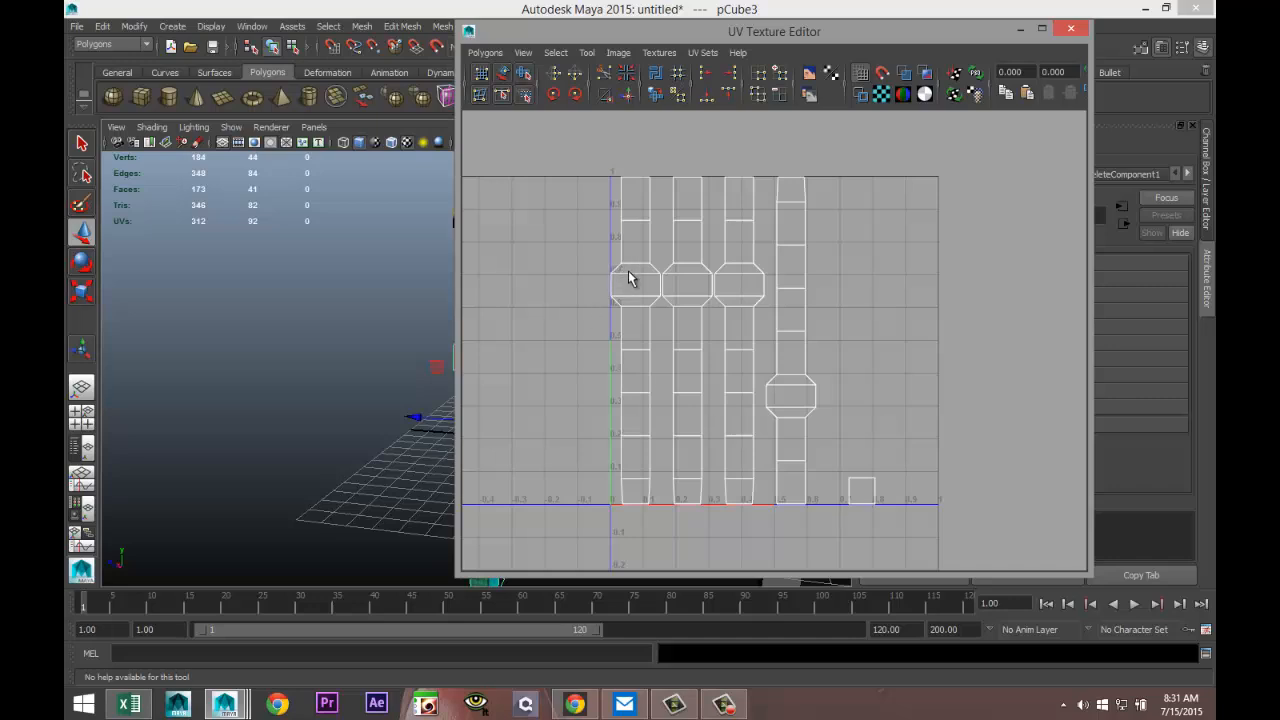
- Shift the leg's first strip shell horizontally outside the 0–1 UV square, and place the UV Texture Editor so the leg stays visible
right_click_drag(640, 280, 576, 266)
left_click(642, 342)
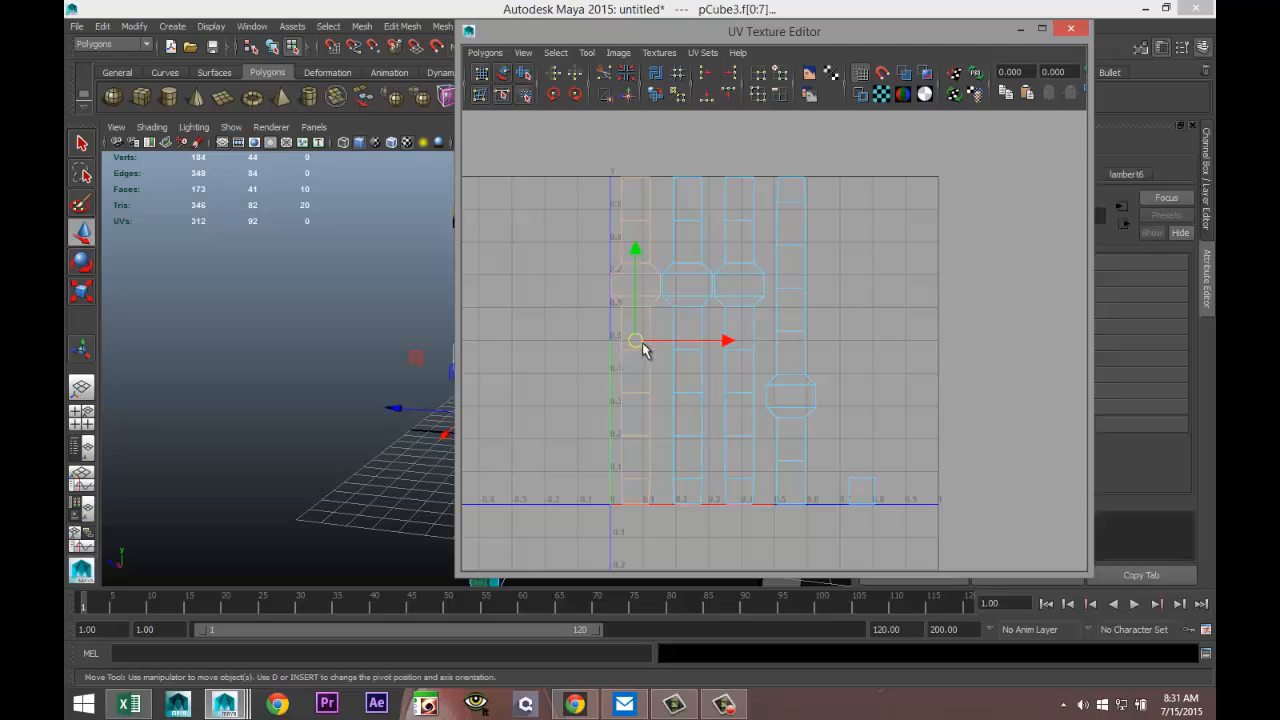
left_click_drag(724, 342, 601, 362)
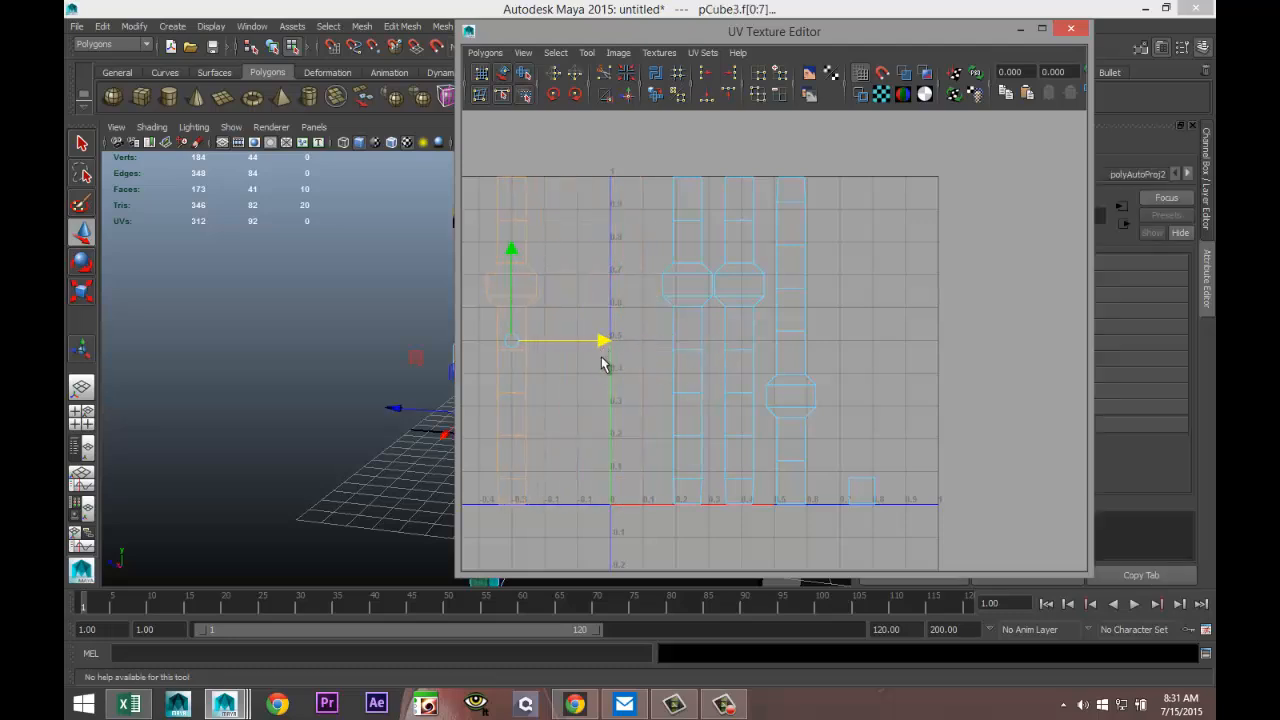
mouse_move(534, 437)
middle_mouse_down()
mouse_move(643, 420)
mouse_move(540, 417)
middle_mouse_up()
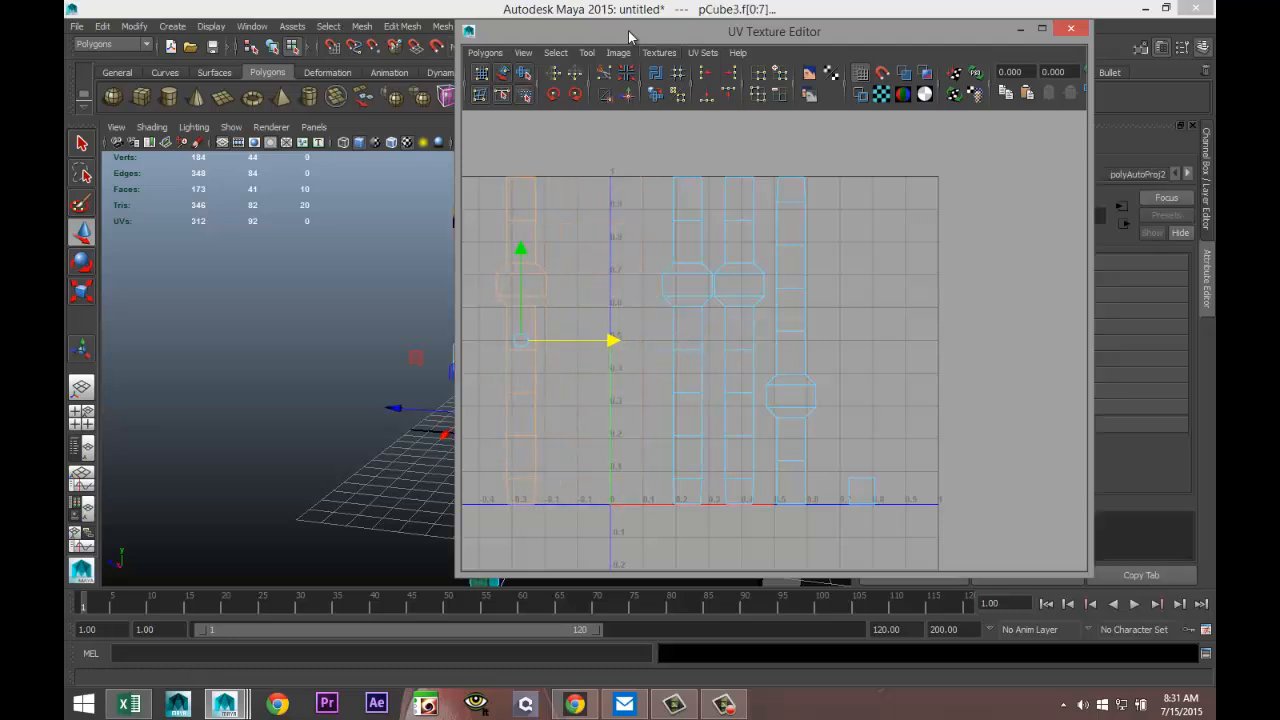
left_click_drag(610, 40, 804, 21)
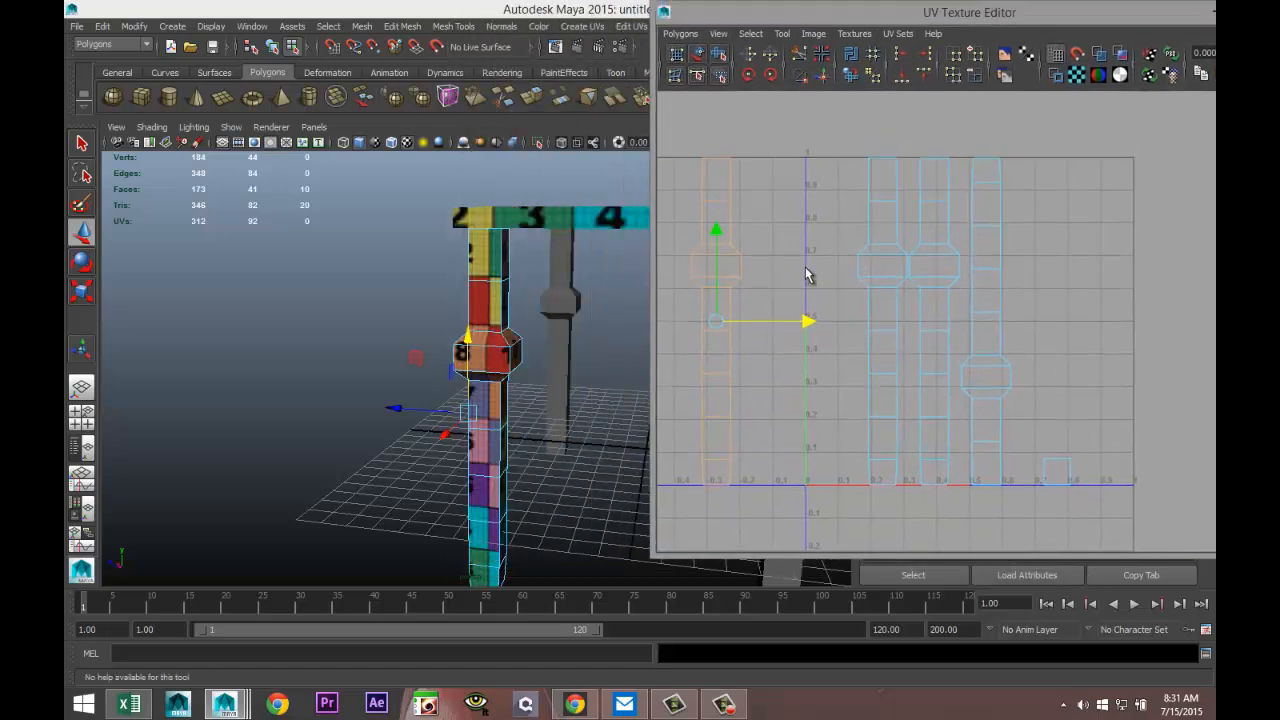
key("a")
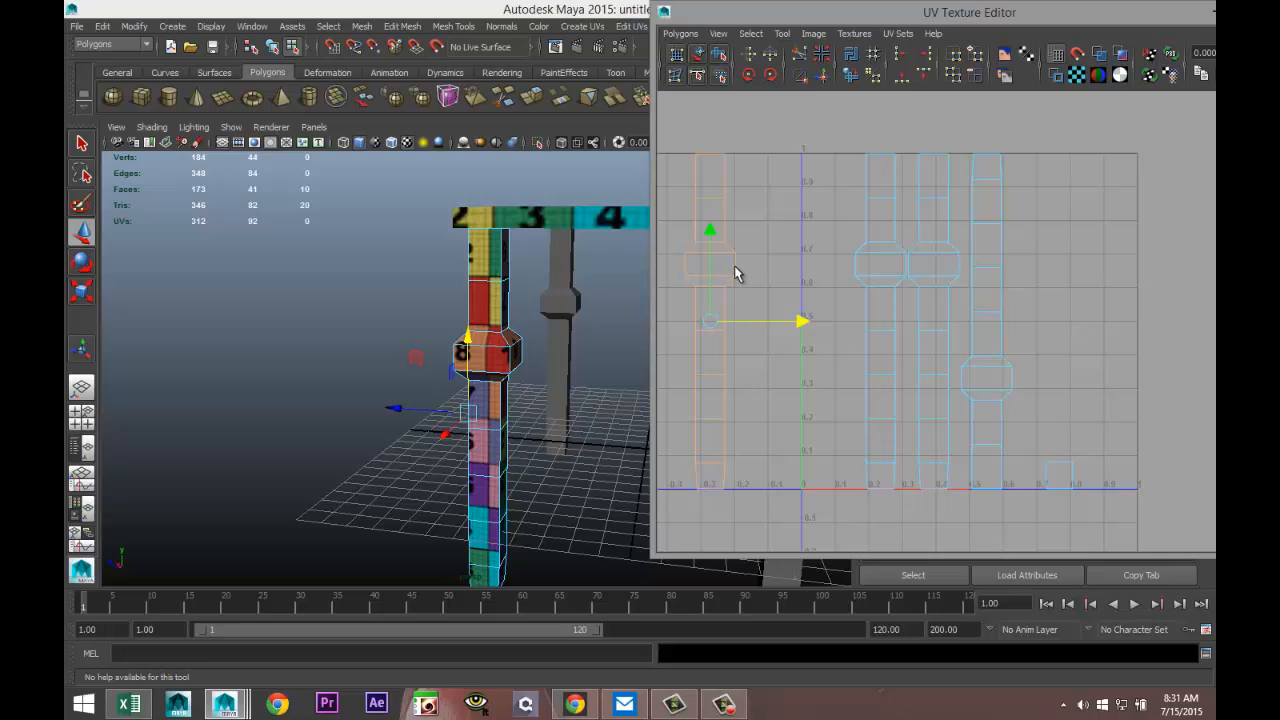
- Move and Sew the neighbouring strip to the first one along the collar edge, and shift the joined pair outside the 0–1 UV square
right_click_drag(735, 273, 735, 250)
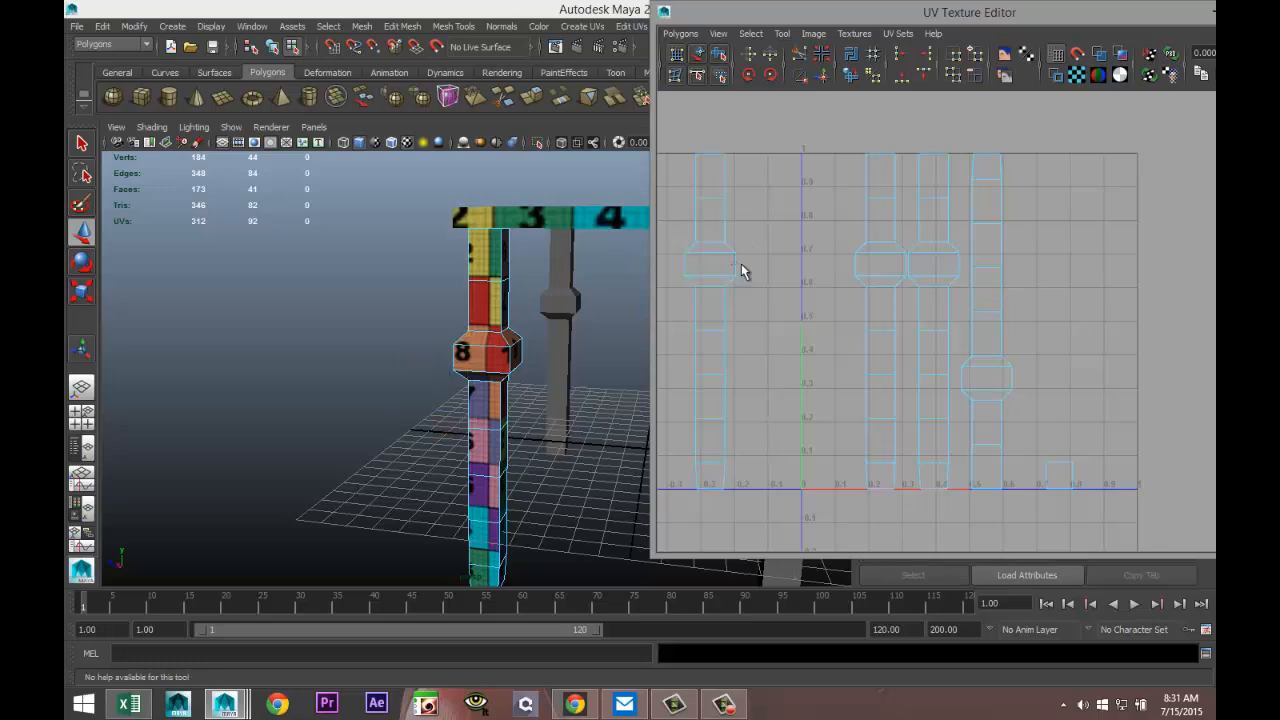
left_click(742, 271)
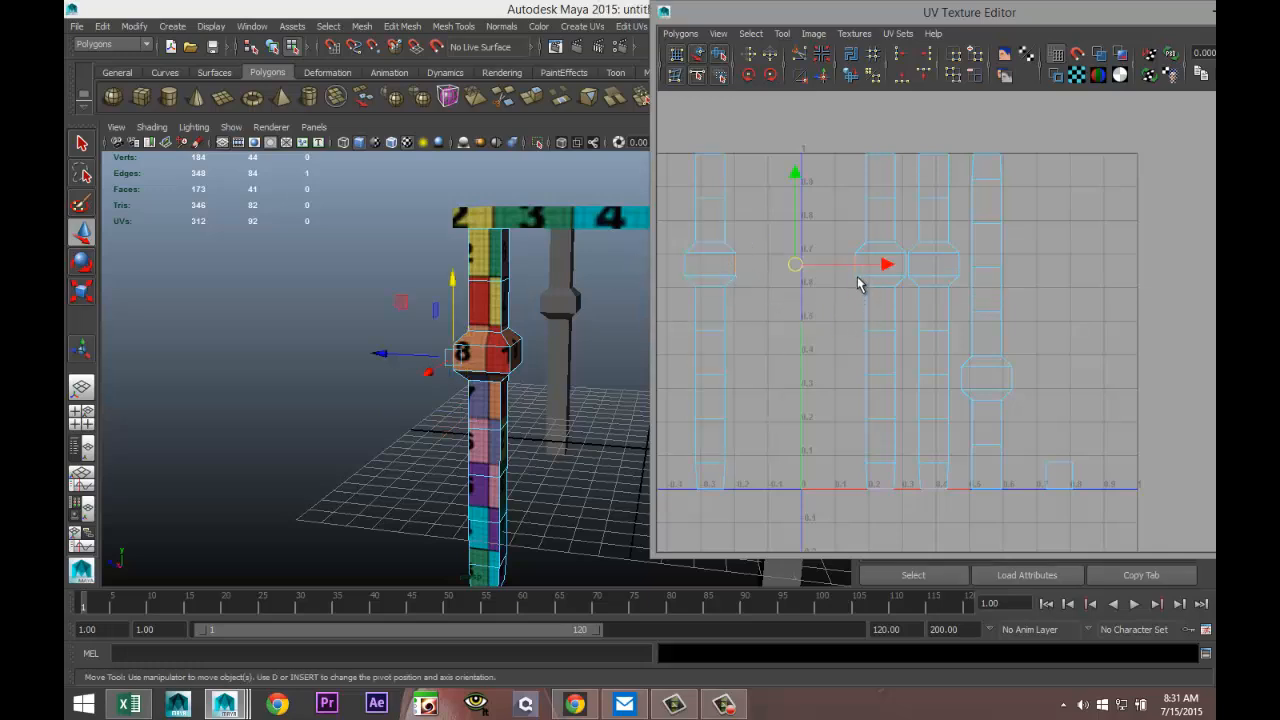
left_click(823, 77)
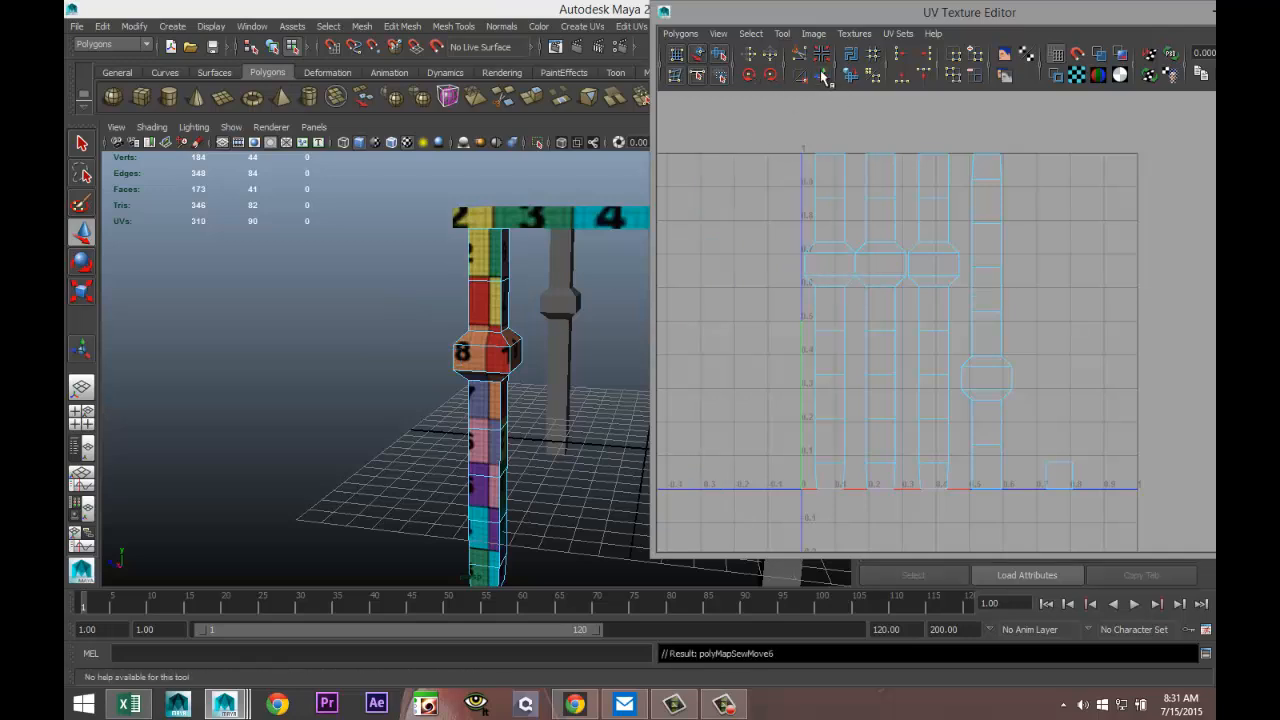
right_click_drag(812, 270, 773, 257)
left_click(816, 277)
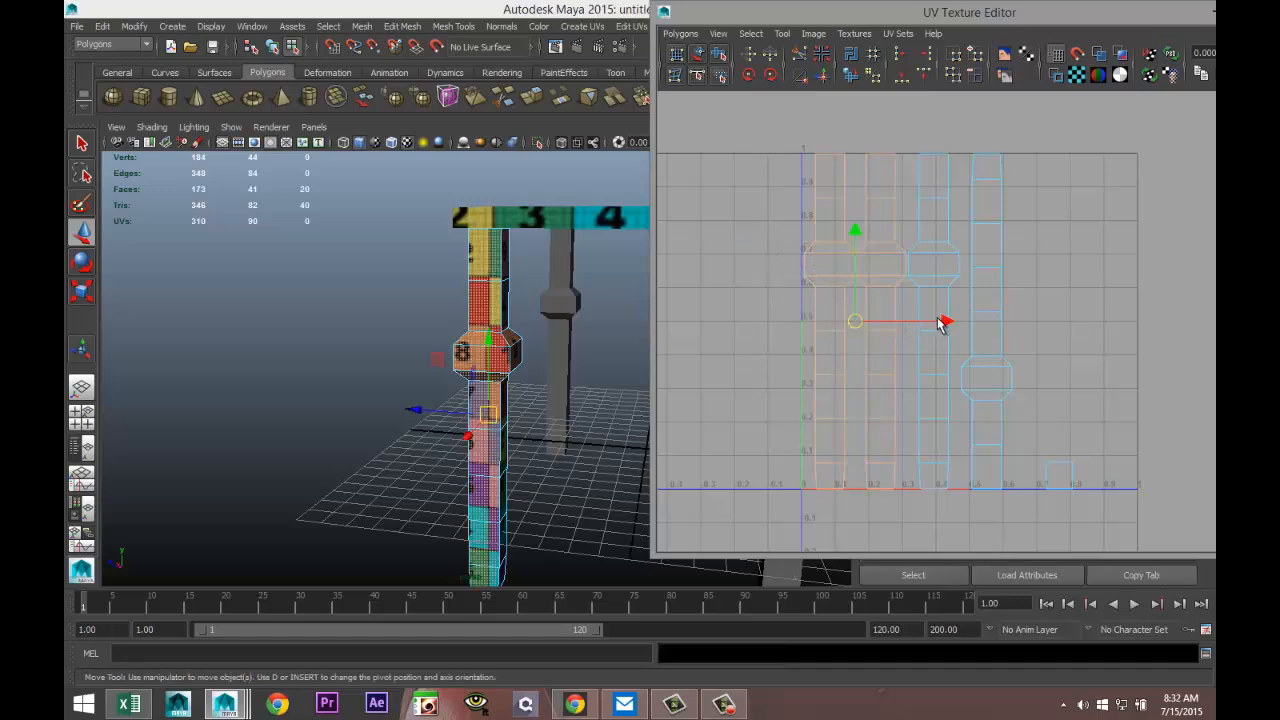
left_click_drag(940, 322, 812, 322)
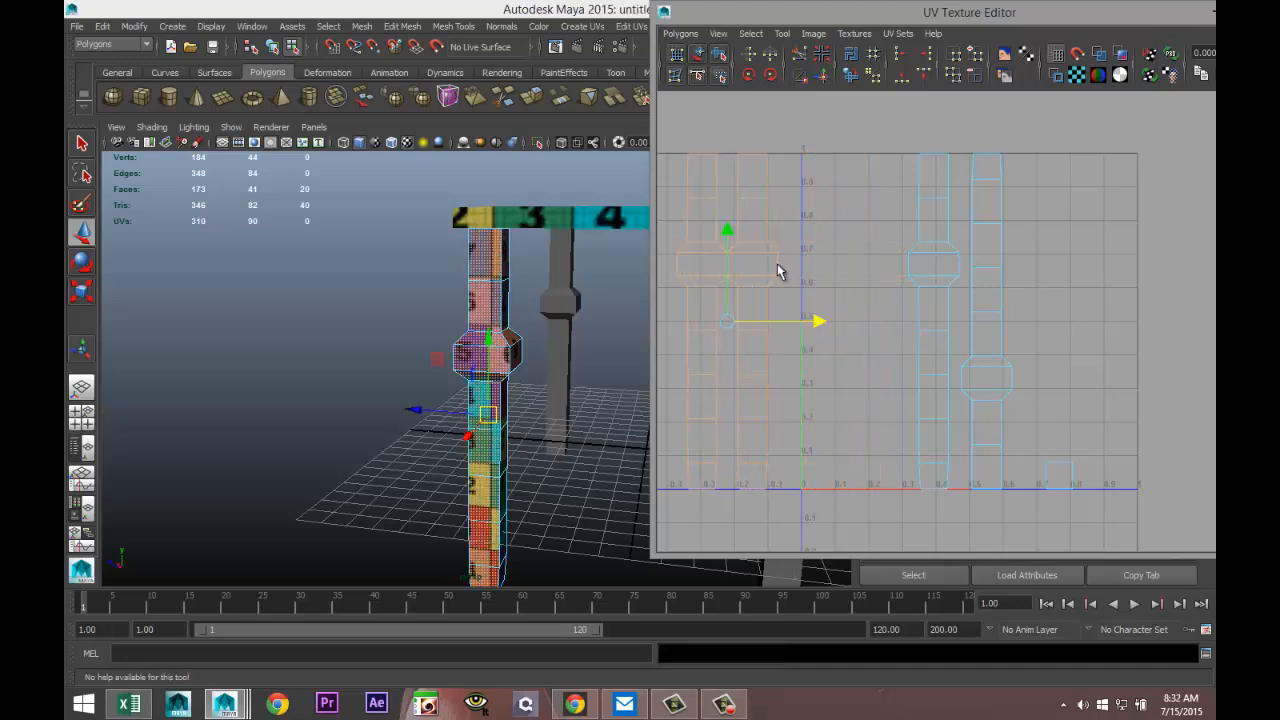
- Attach the two remaining side strips to the joined shell, one after the other, using Move and Sew on their shared collar edges
right_click_drag(777, 263, 769, 230)
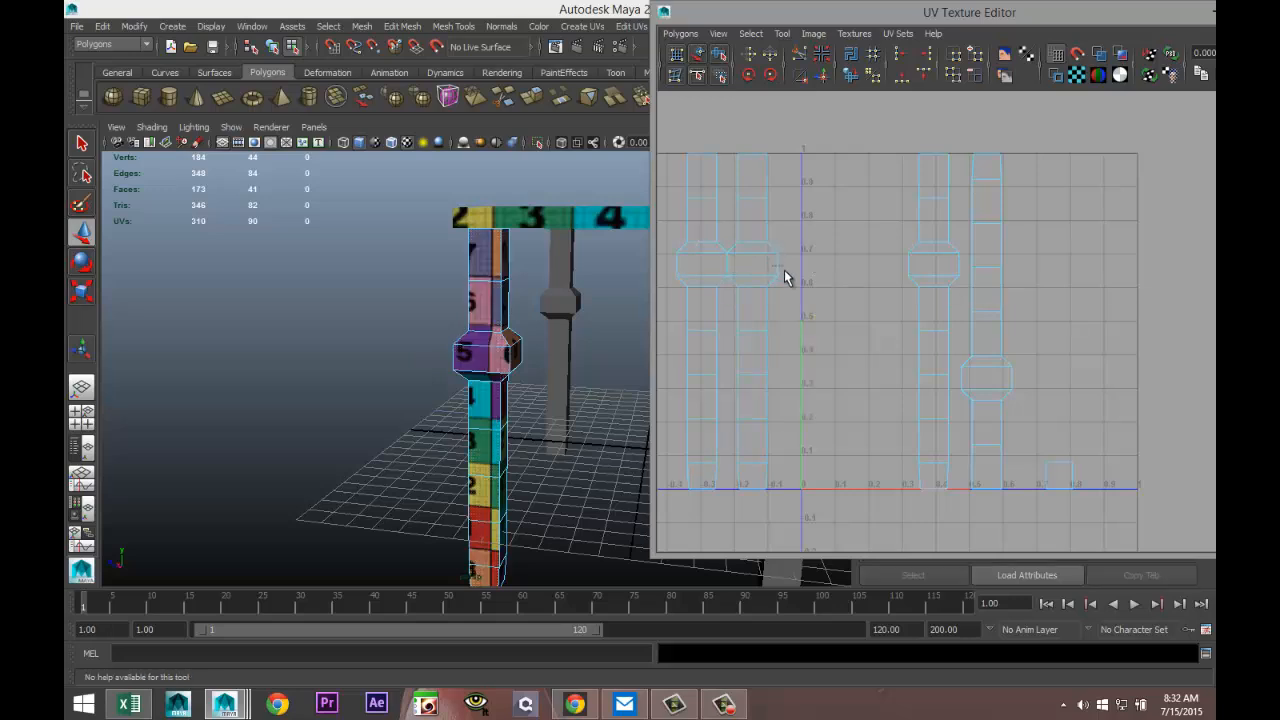
left_click_drag(771, 265, 785, 271)
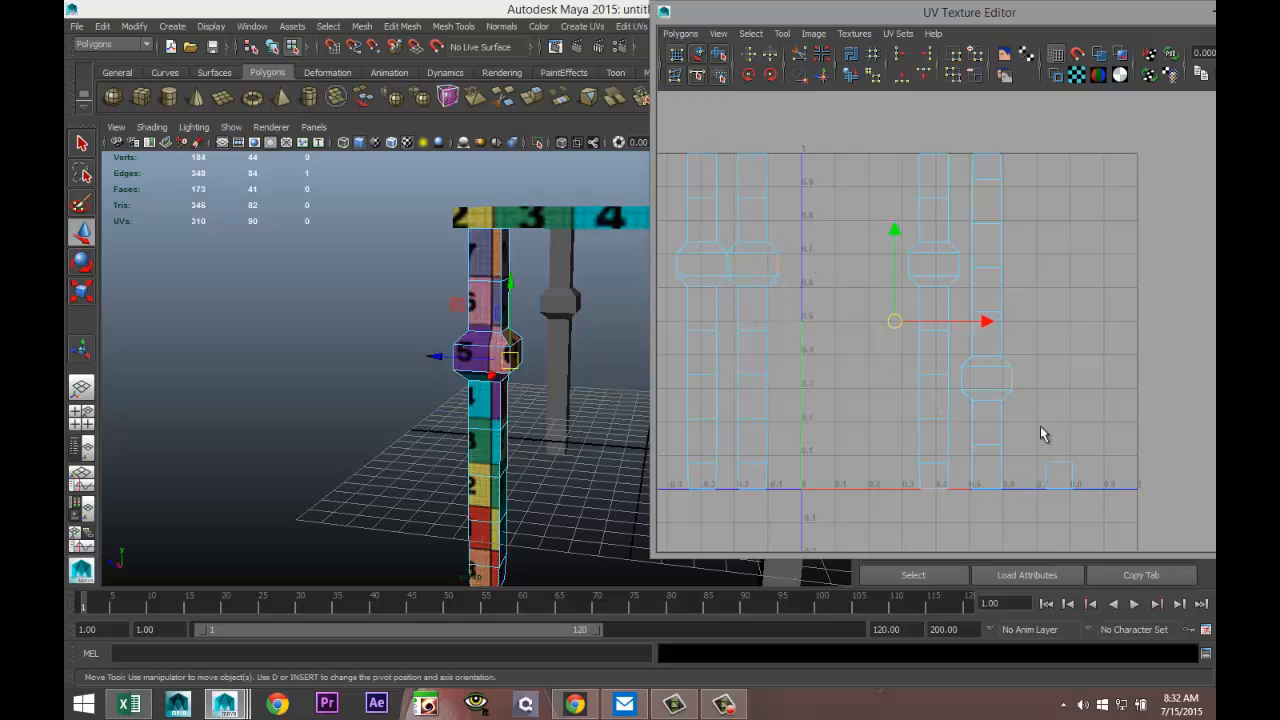
left_click(822, 77)
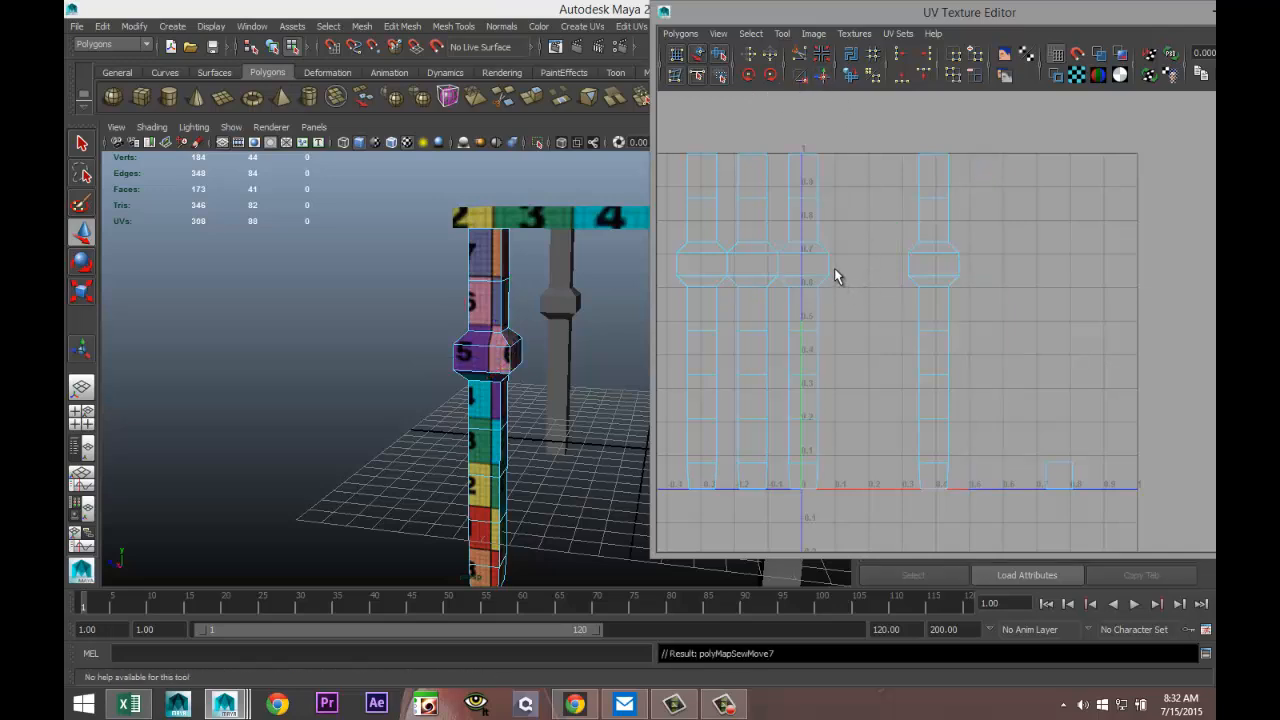
right_click_drag(829, 274, 824, 232)
left_click(837, 268)
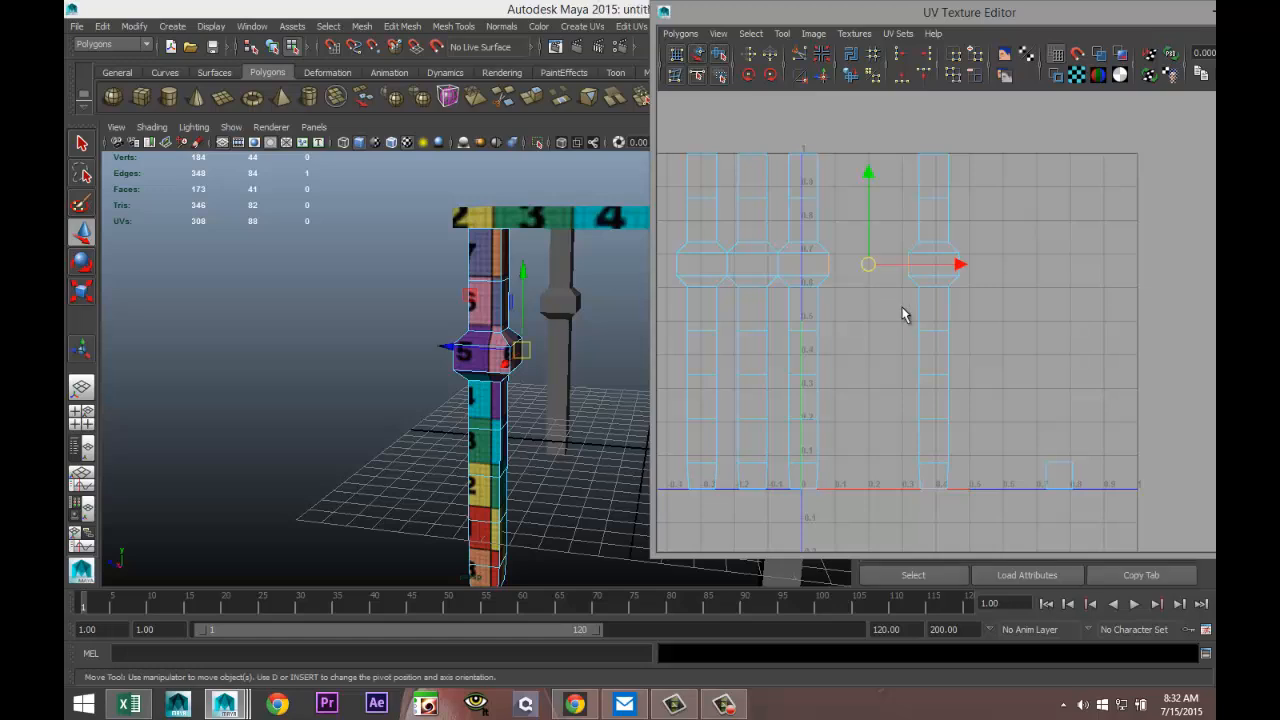
left_click(821, 79)
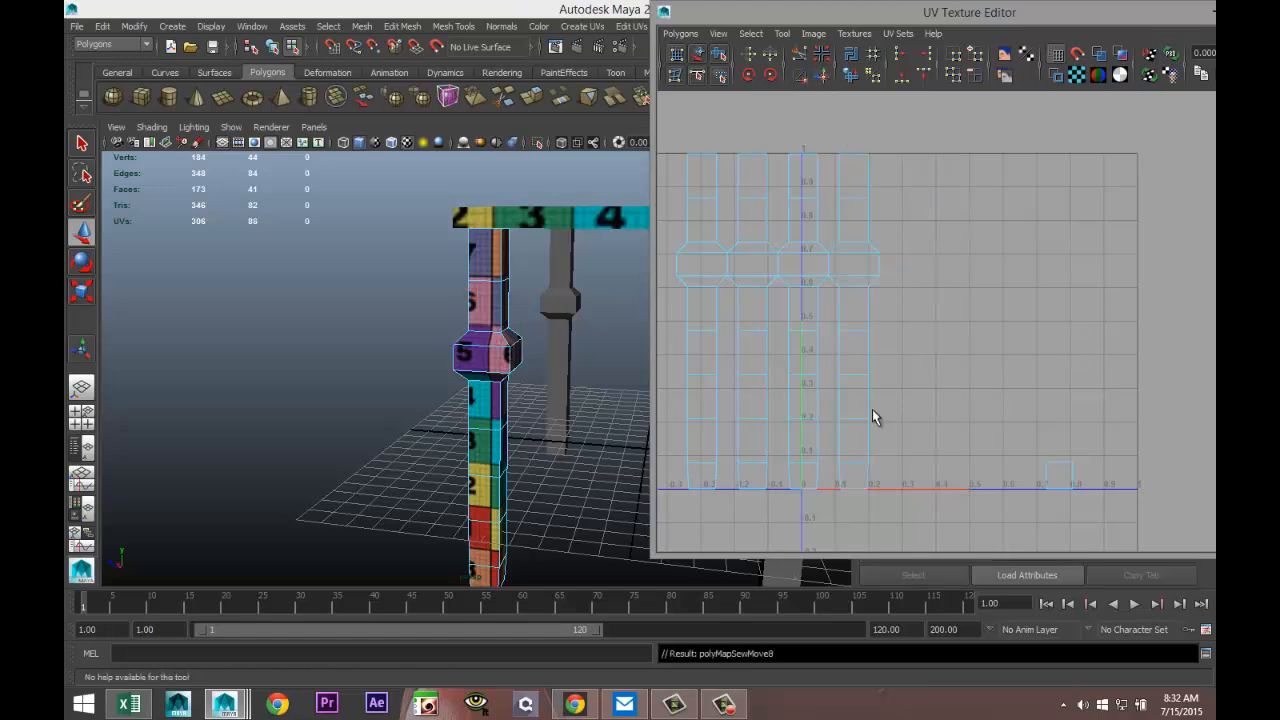
- Attach the small square bottom cap to the lower end of the first strip with Move and Sew
scroll(872, 410, "down", 2)
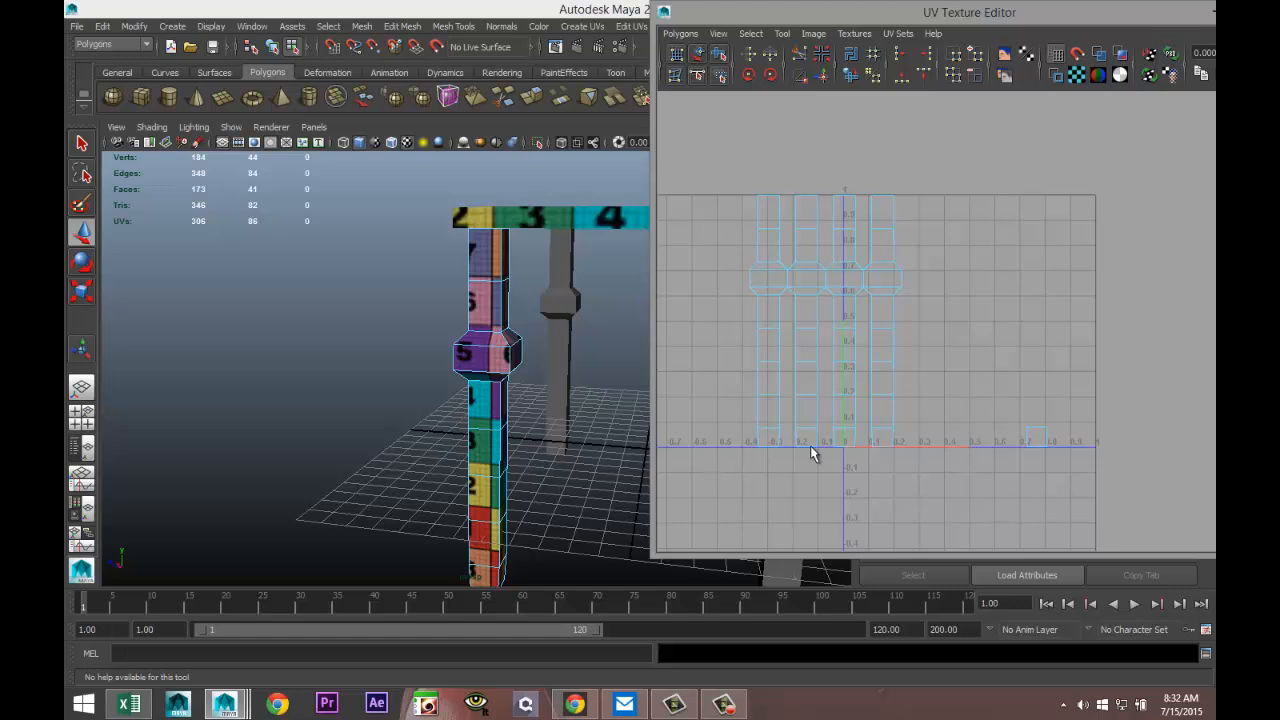
left_click(1040, 435)
key("w")
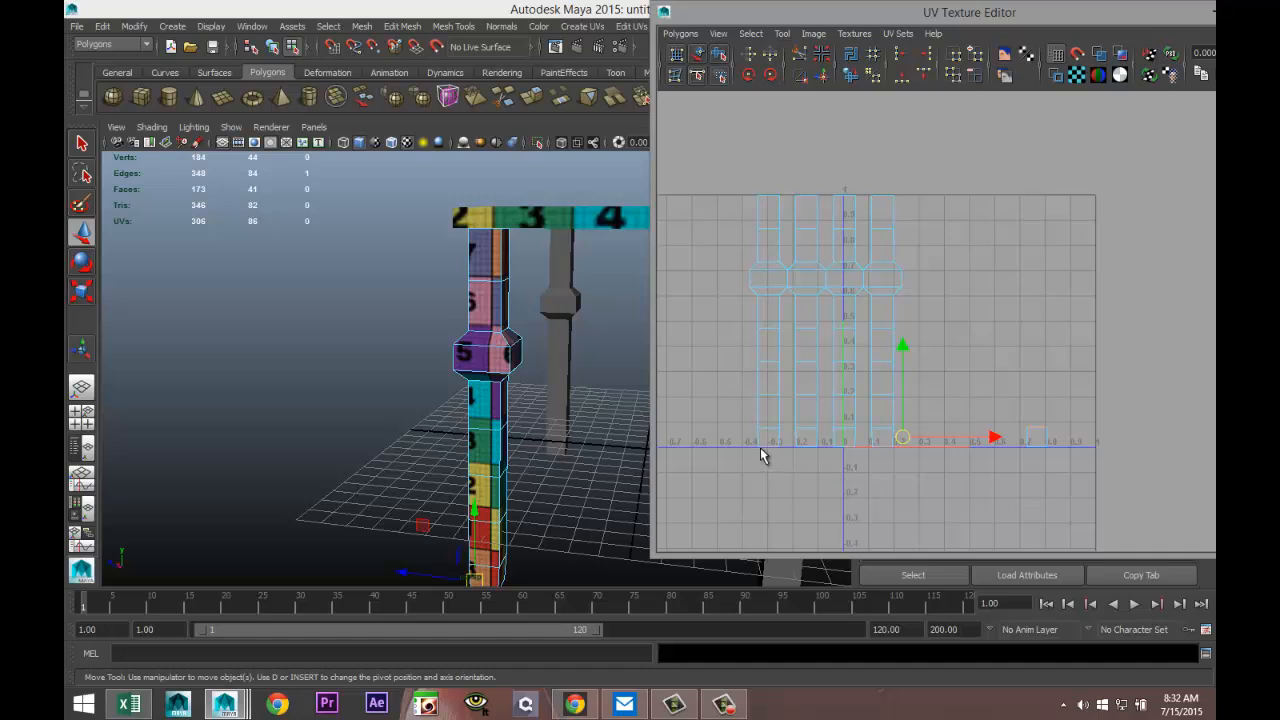
left_click(822, 78)
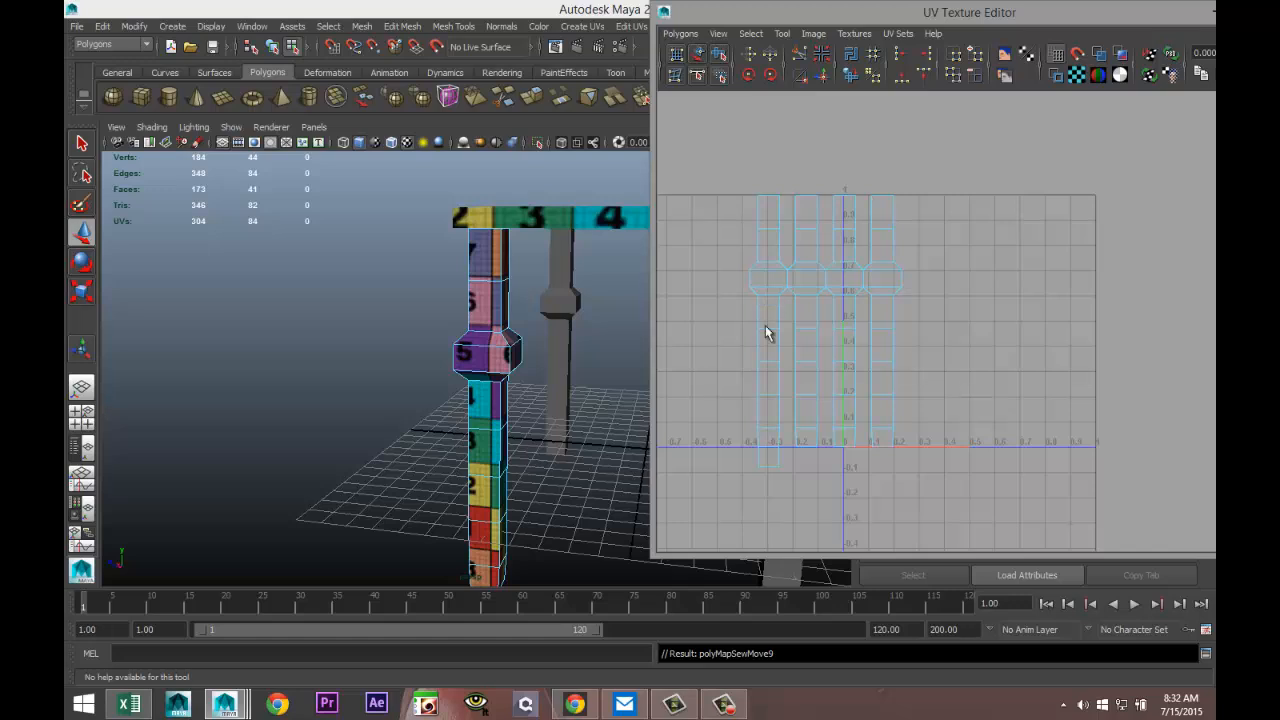
- Select the leg's entire sewn UV shell and shift it horizontally into the 0–1 UV square
right_click_drag(768, 322, 720, 300)
left_click(762, 289)
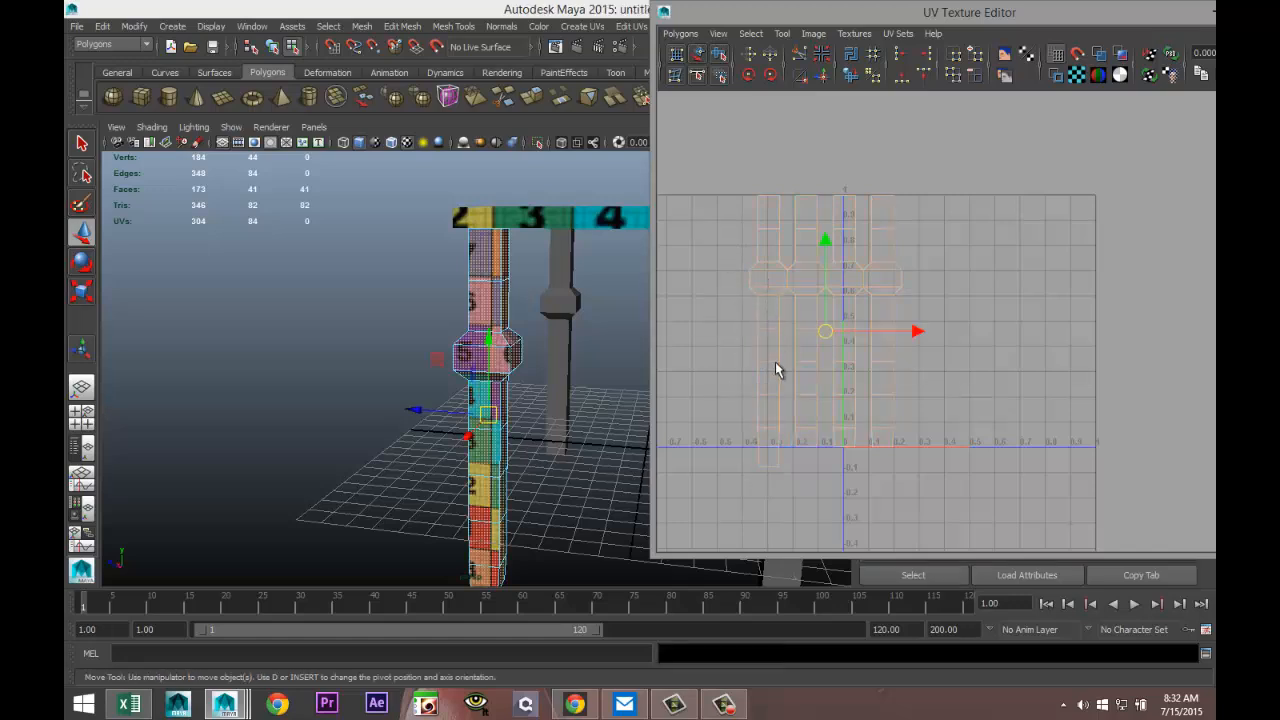
left_click_drag(917, 332, 1066, 334)
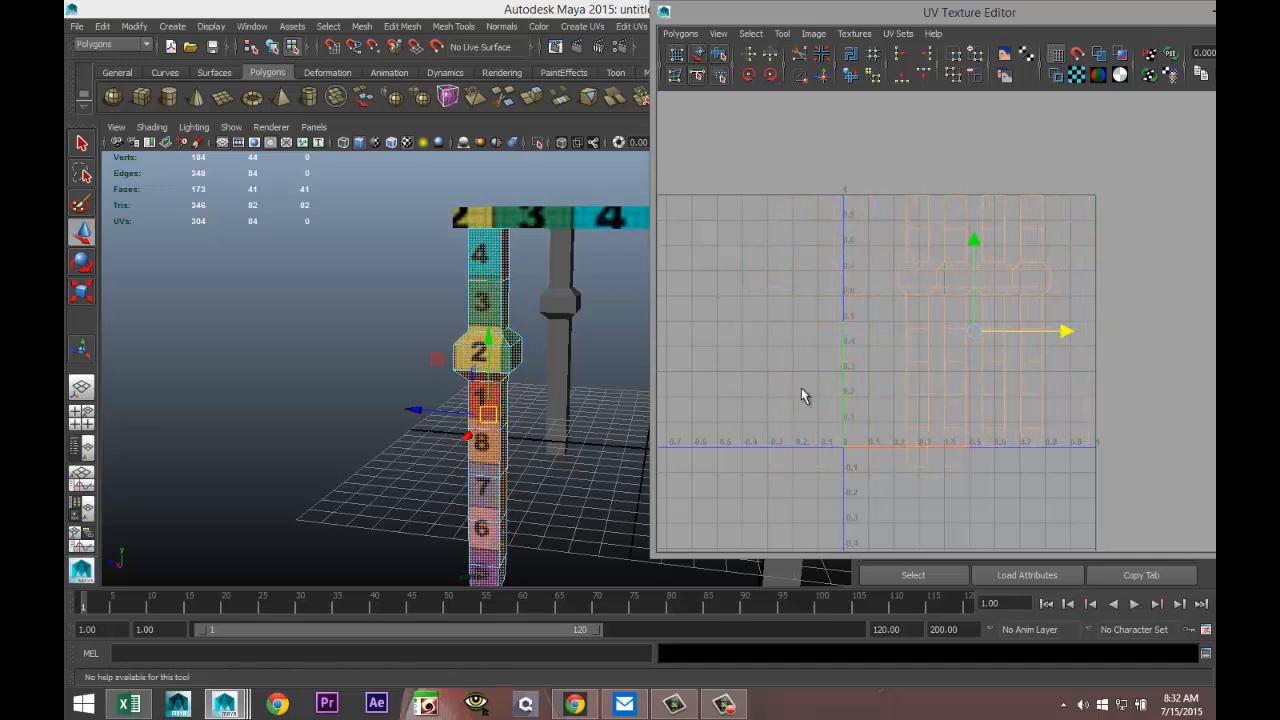
left_click_drag(254, 449, 455, 393, "alt")
mouse_move(1064, 333)
left_mouse_down()
mouse_move(1081, 334)
mouse_move(1036, 339)
mouse_move(1053, 339)
left_mouse_up()
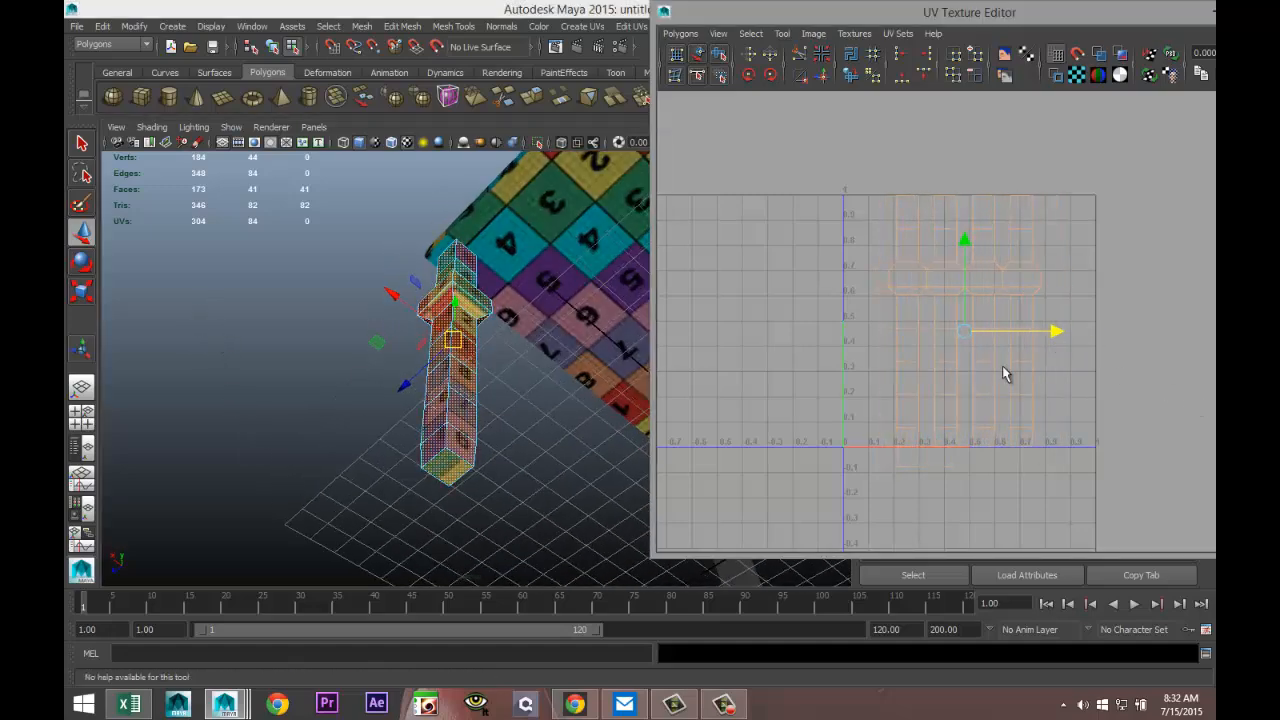
- Examine the number pattern on the leg from several angles and compare it with the sewn shell in the UV Texture Editor
scroll(431, 493, "down", 6)
left_click_drag(354, 495, 348, 430, "alt")
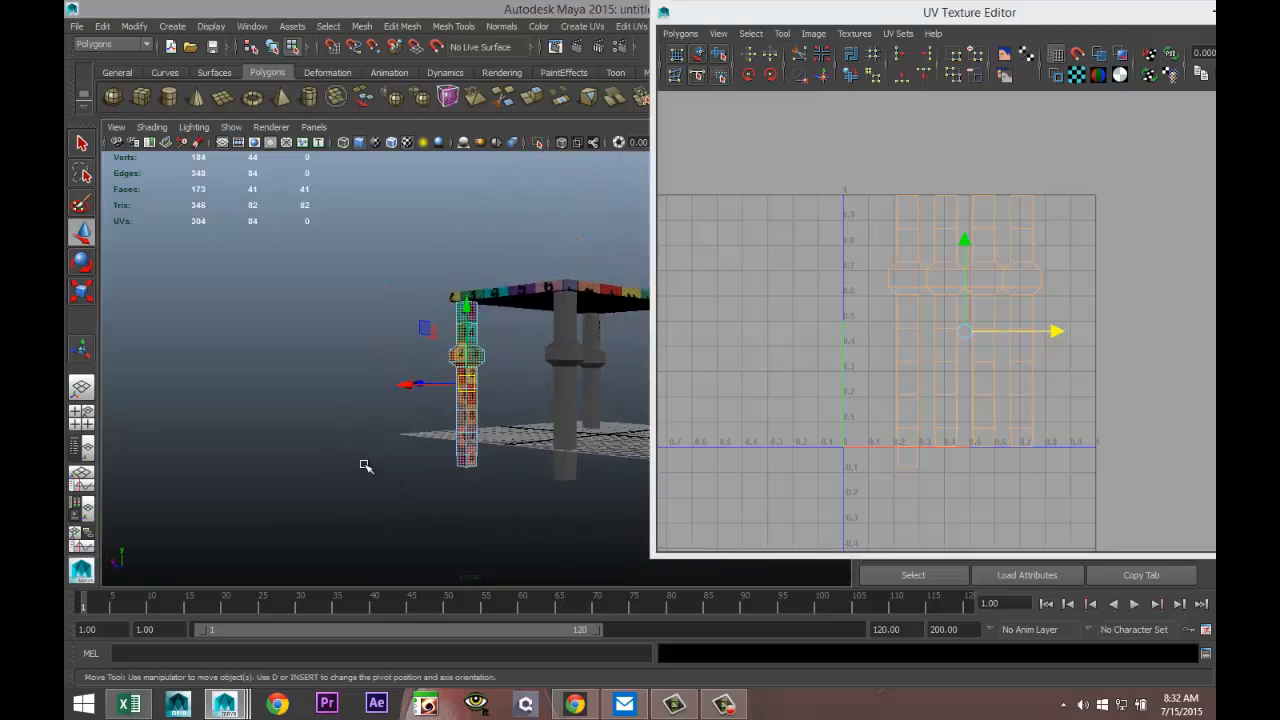
middle_click_drag(361, 459, 252, 492, "alt")
left_click_drag(252, 492, 326, 411, "alt")
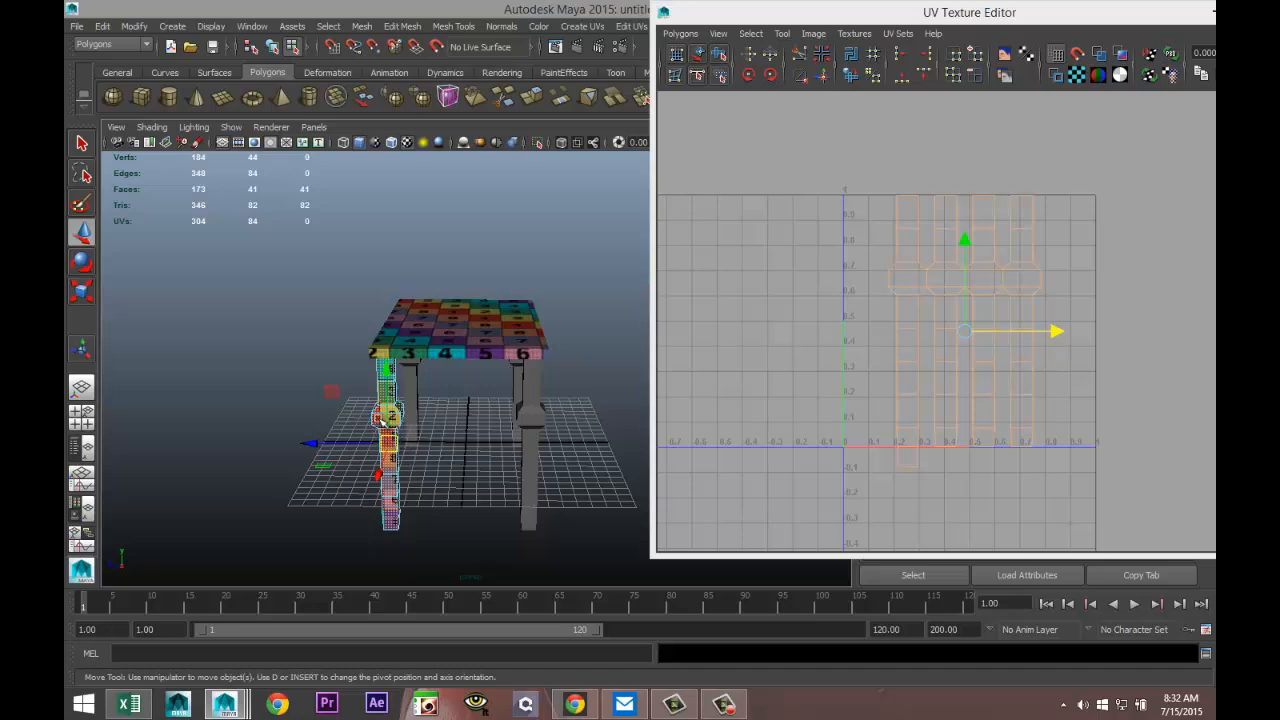
left_click(378, 411)
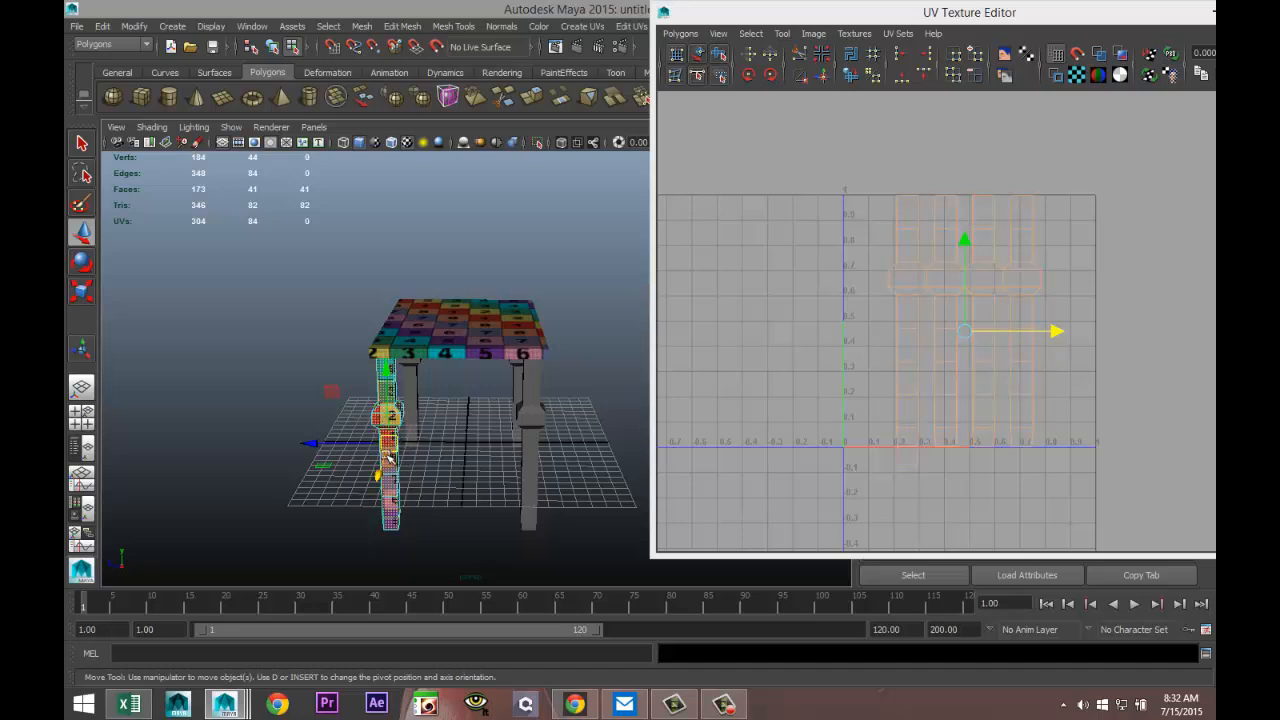
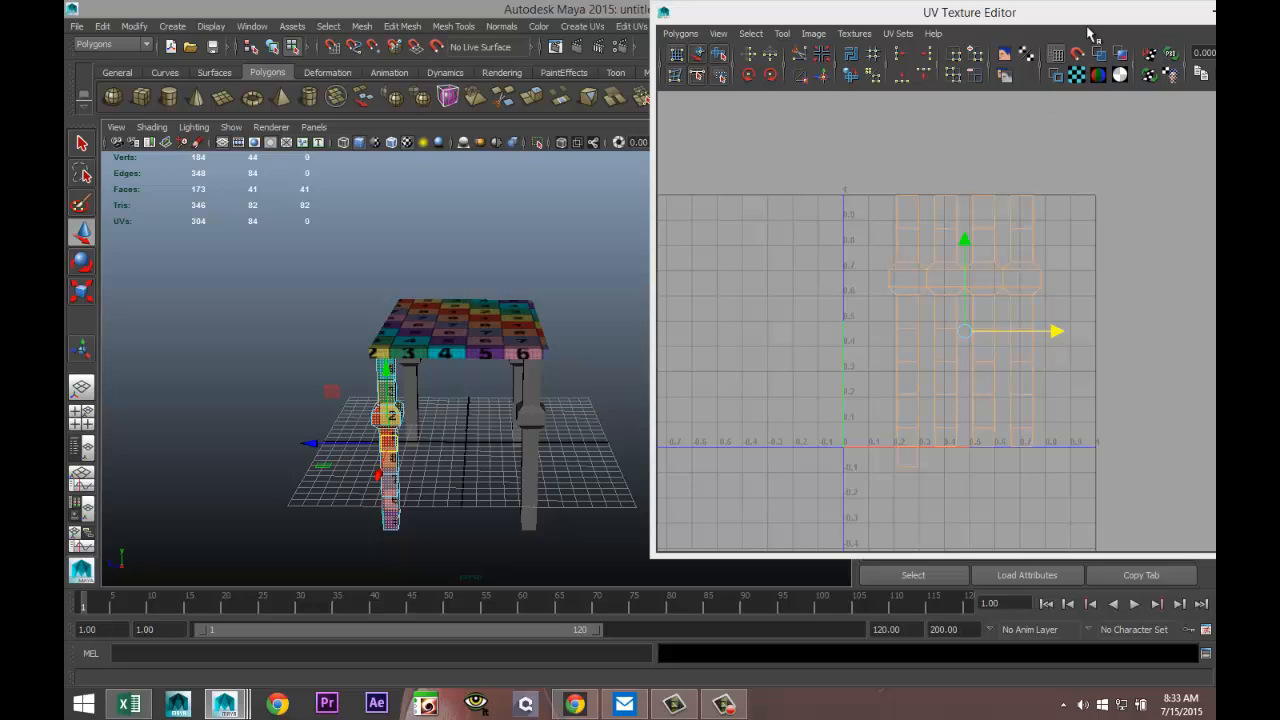
left_click_drag(1103, 24, 1006, 35)
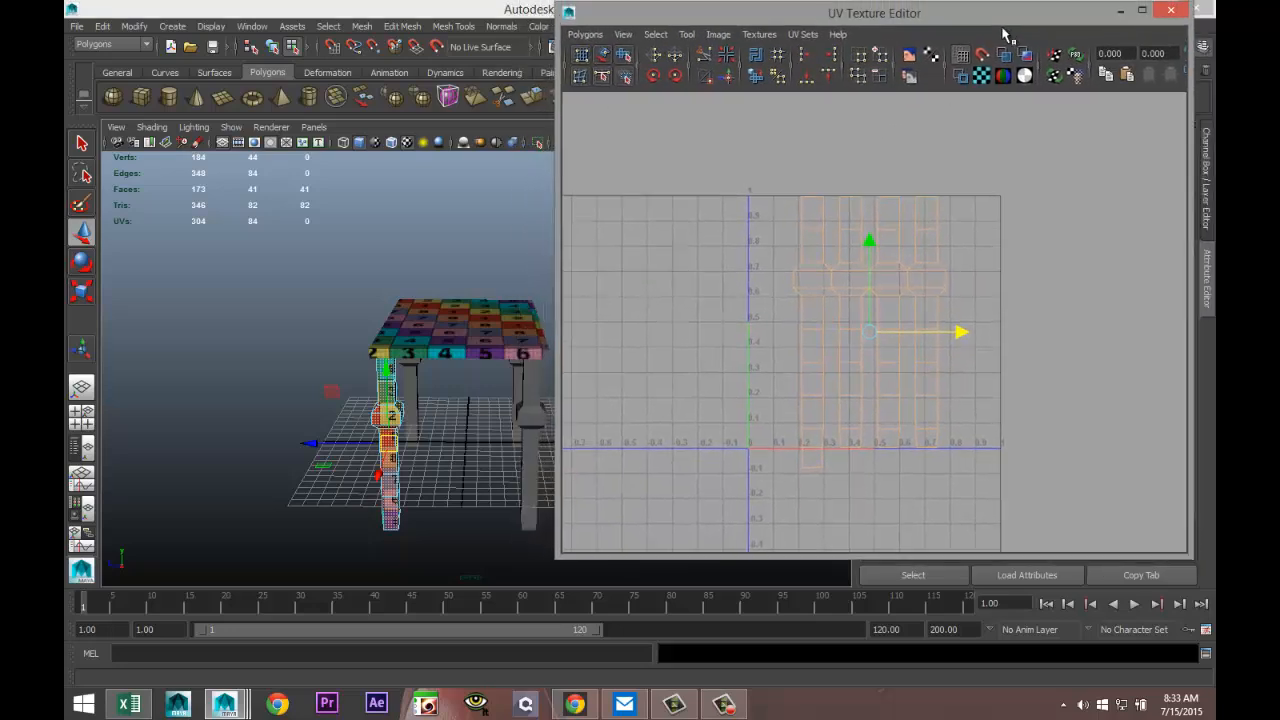
scroll(803, 394, "up", 2)
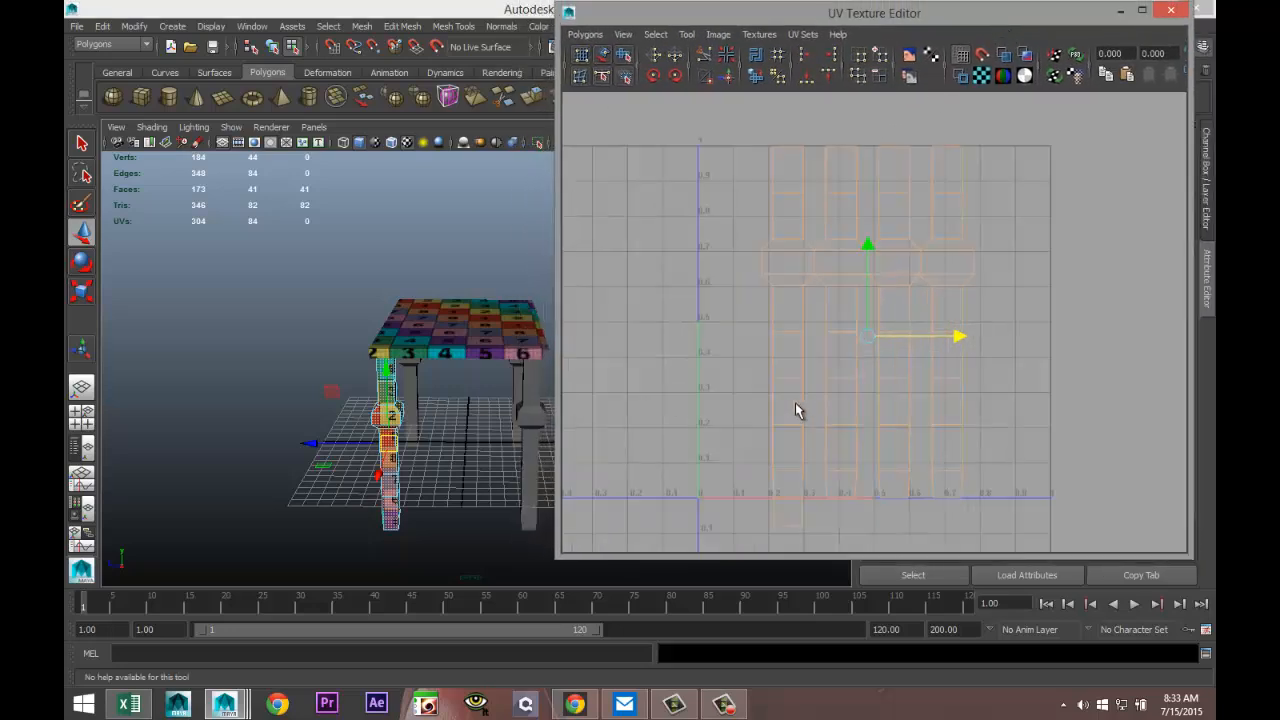
- Cut the UVs along the collar edge that joins the third and fourth strips of the leg's shell
left_click_drag(410, 468, 381, 396, "alt")
scroll(381, 396, "up", 5)
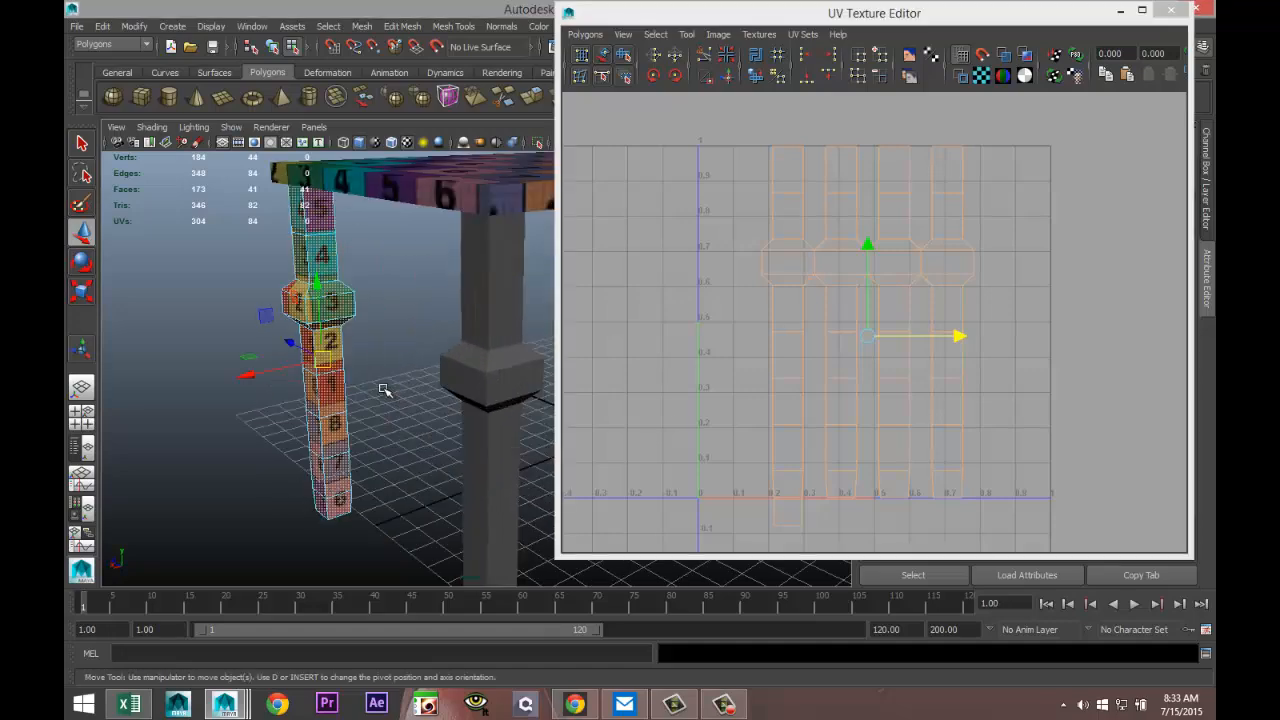
right_click(306, 390)
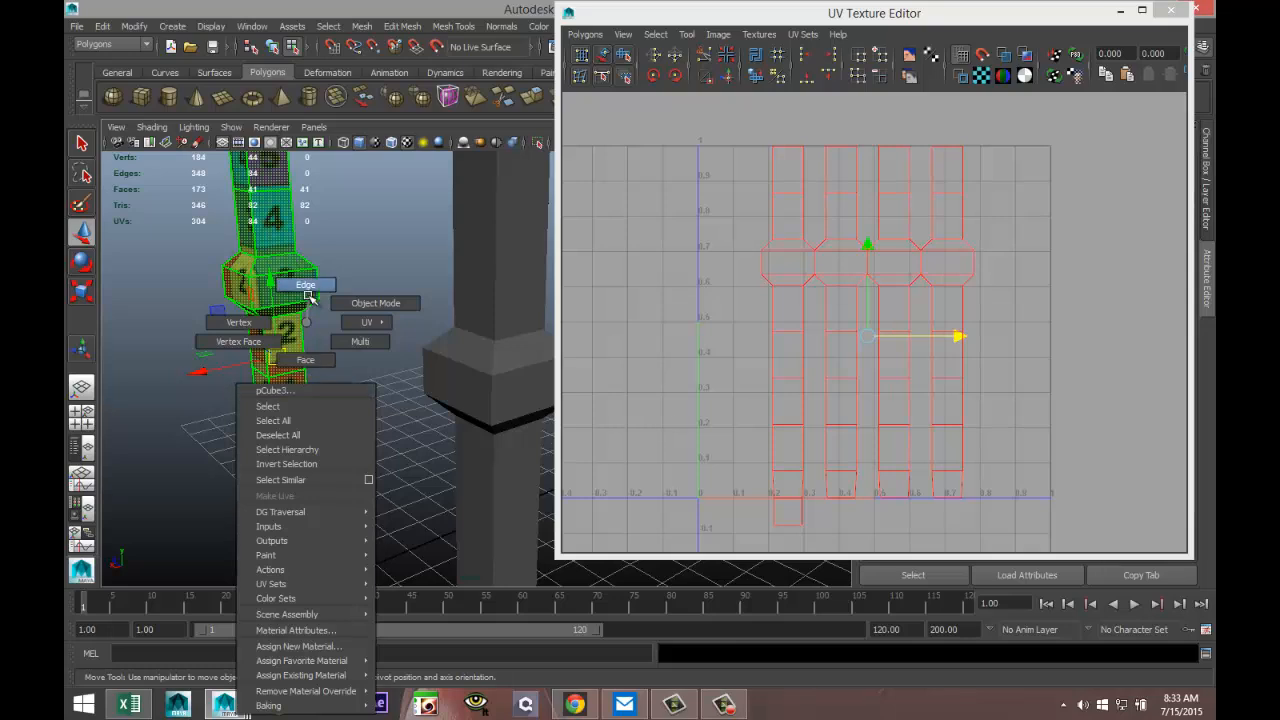
left_click(376, 303)
left_click(310, 410)
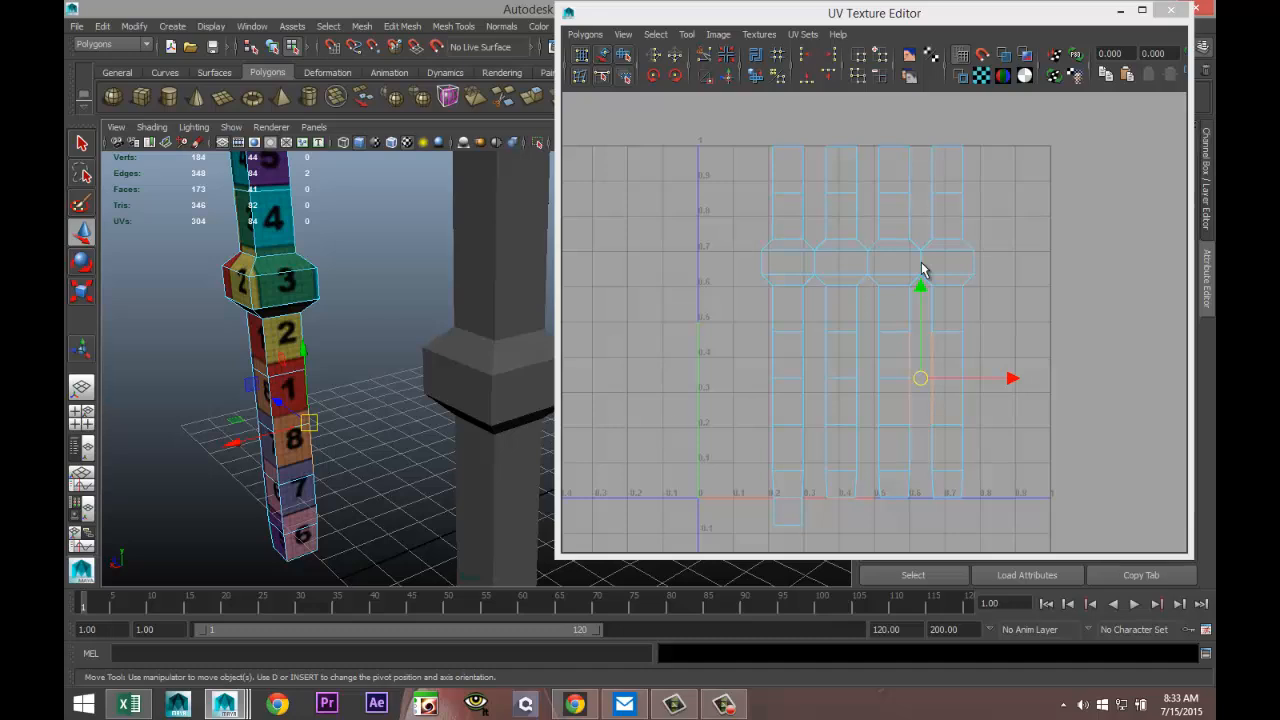
mouse_move(921, 262)
right_mouse_down()
mouse_move(893, 252)
mouse_move(915, 235)
mouse_move(914, 258)
right_mouse_up()
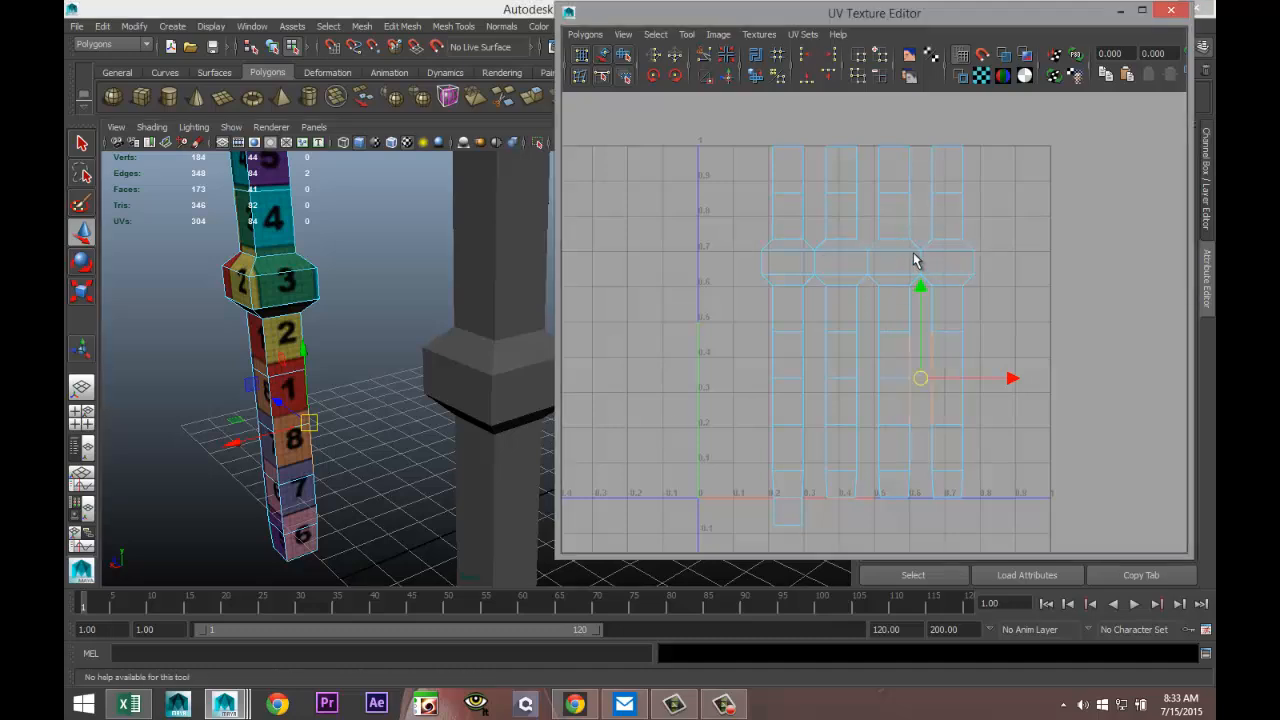
left_click(922, 268)
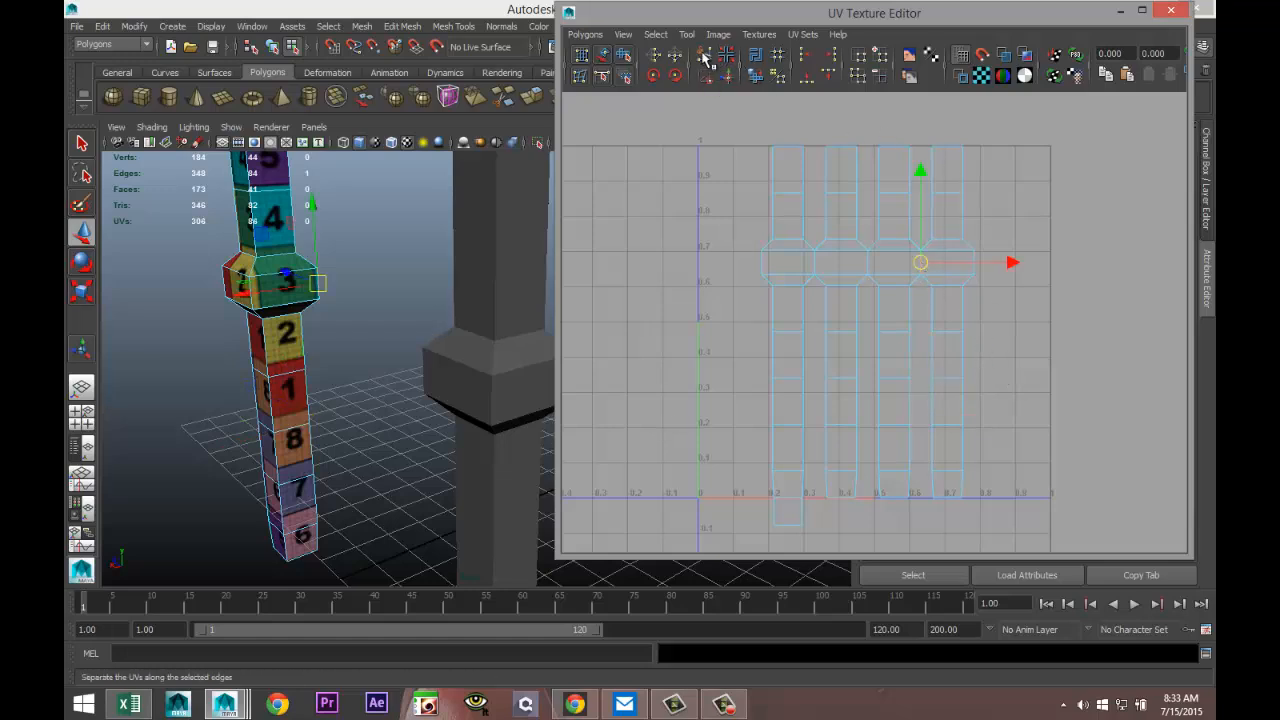
left_click(1126, 300)
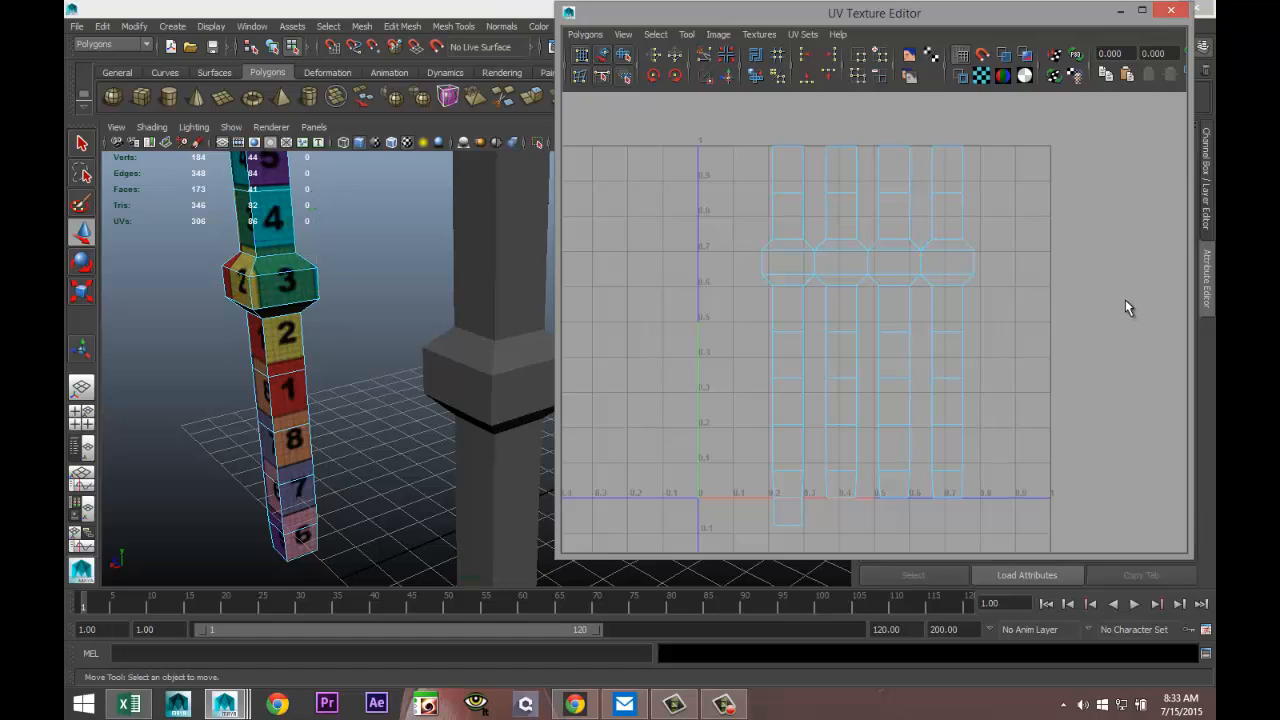
- Select the detached fourth strip's faces and move the strip horizontally to the opposite side of the other three strips
right_click_drag(971, 265, 926, 263)
left_click(963, 266)
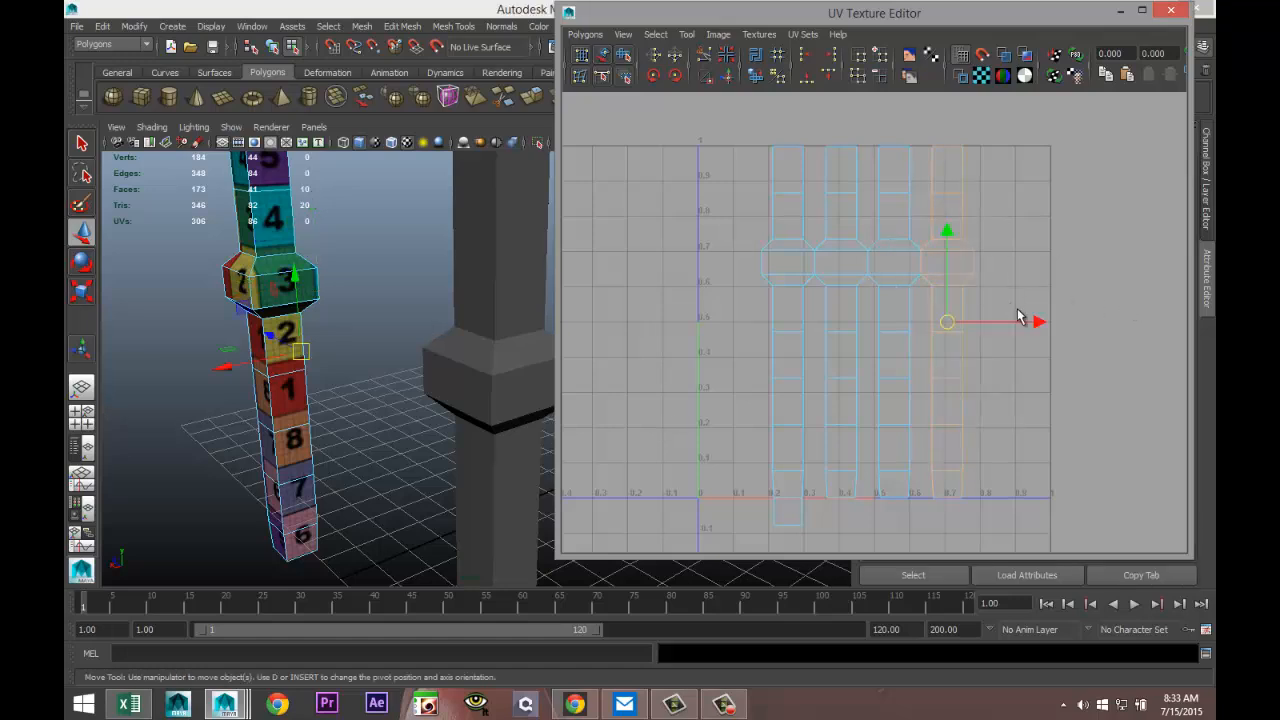
left_click_drag(1037, 323, 718, 342)
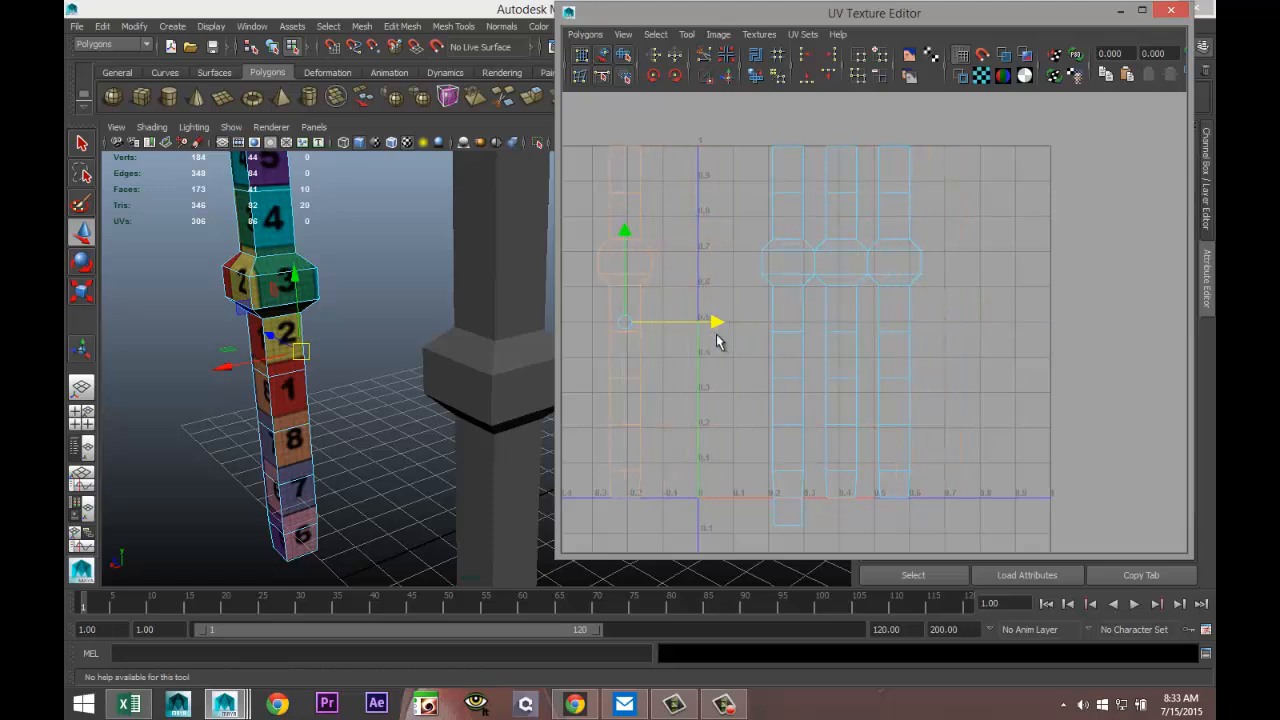
- Attach the relocated strip to the strip carrying the bottom cap, using Move and Sew on their shared collar edge
right_click_drag(762, 270, 750, 227)
left_click(752, 256)
left_click(766, 263)
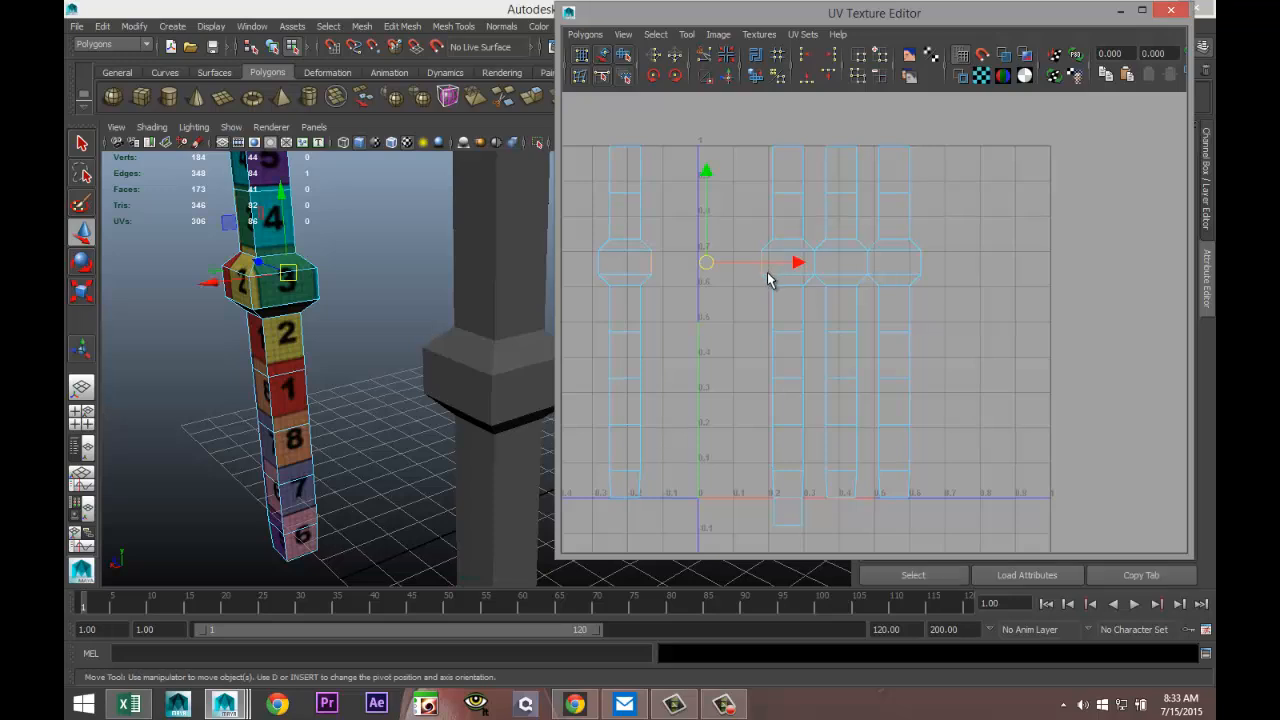
left_click(729, 76)
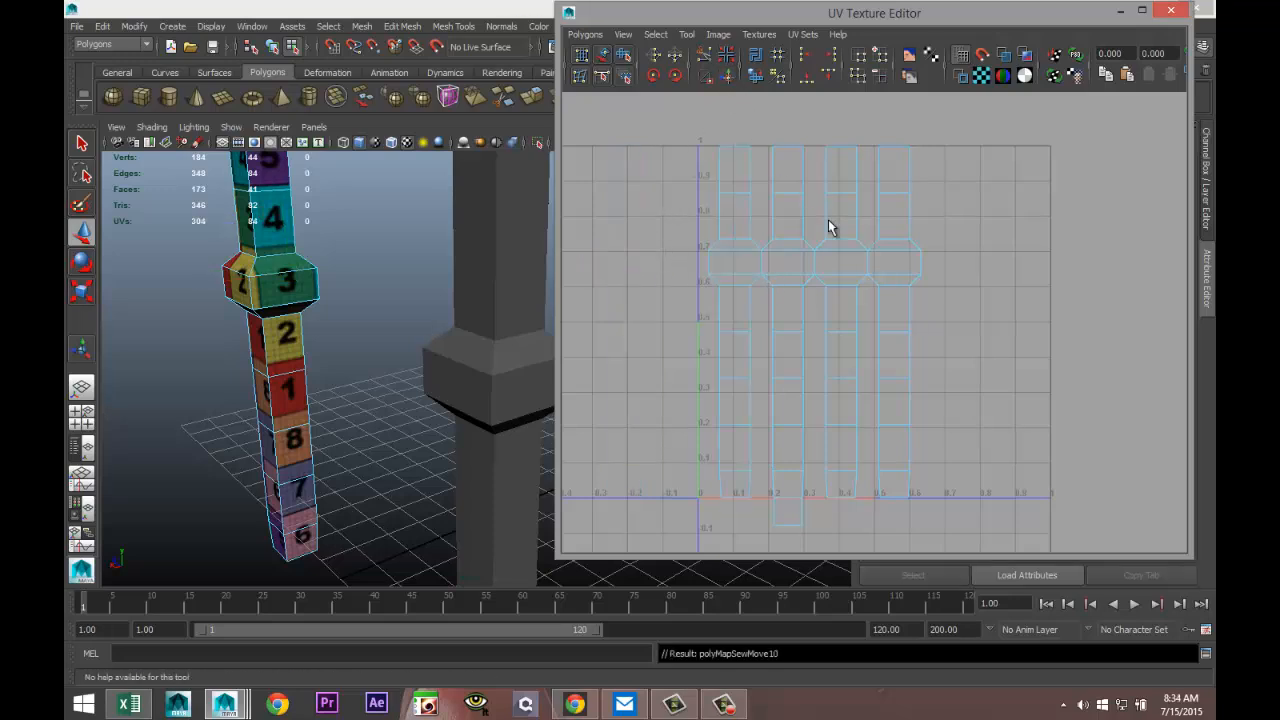
- Select the leg's entire UV shell and shift it horizontally toward the middle of the 0–1 UV square
right_click_drag(755, 268, 700, 252)
left_click(846, 258)
left_click_drag(905, 338, 953, 350)
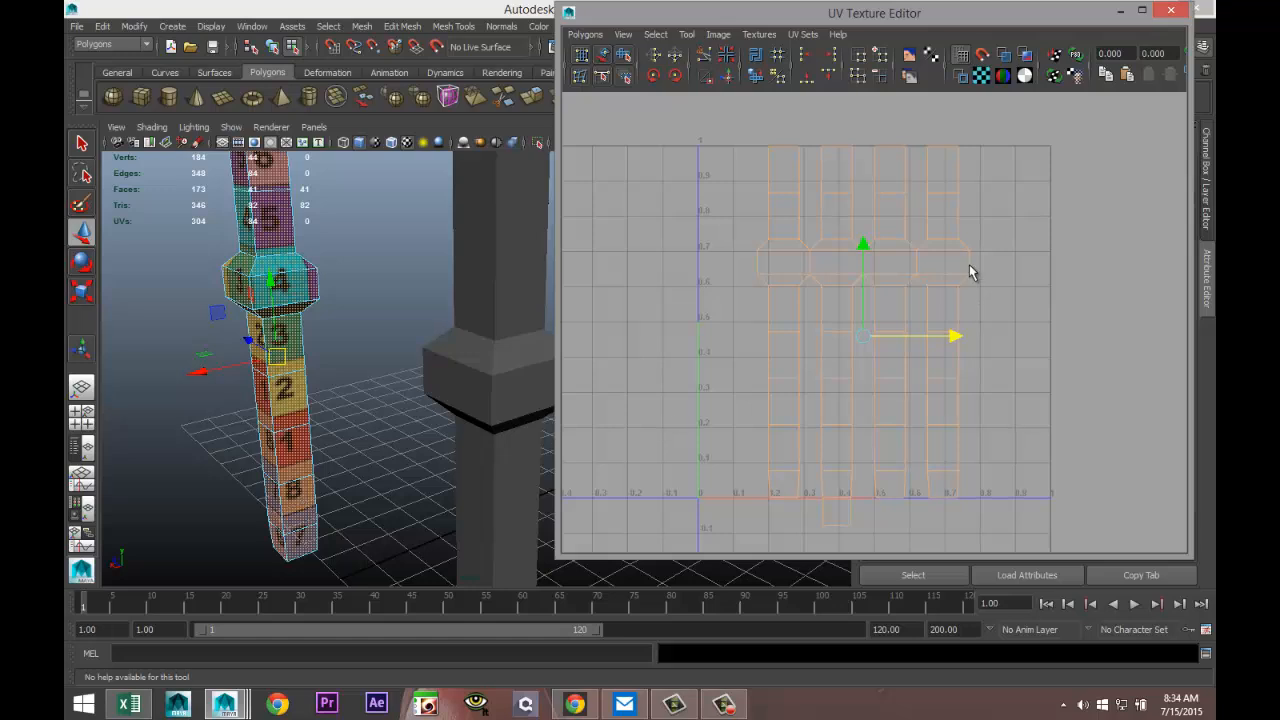
- Locate the collar's remaining seam edge on the leg and examine the number pattern on the leg and tabletop from several angles
right_click_drag(969, 266, 955, 225)
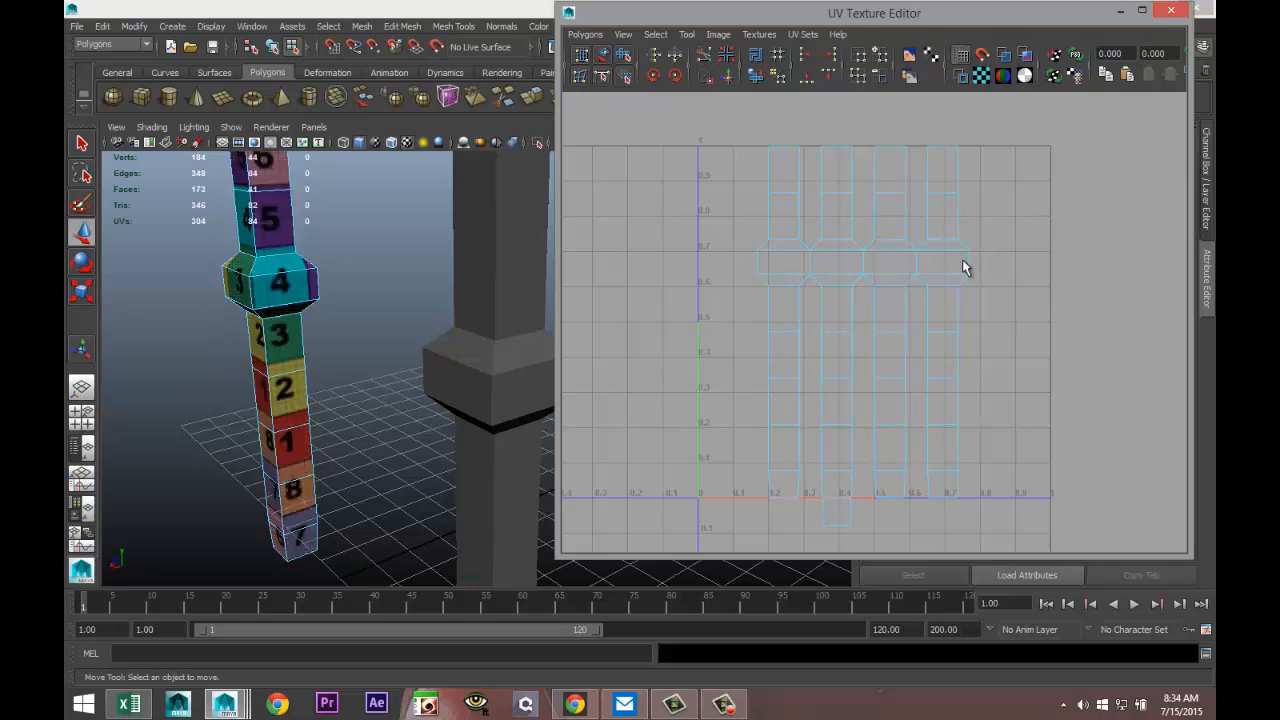
left_click(969, 264)
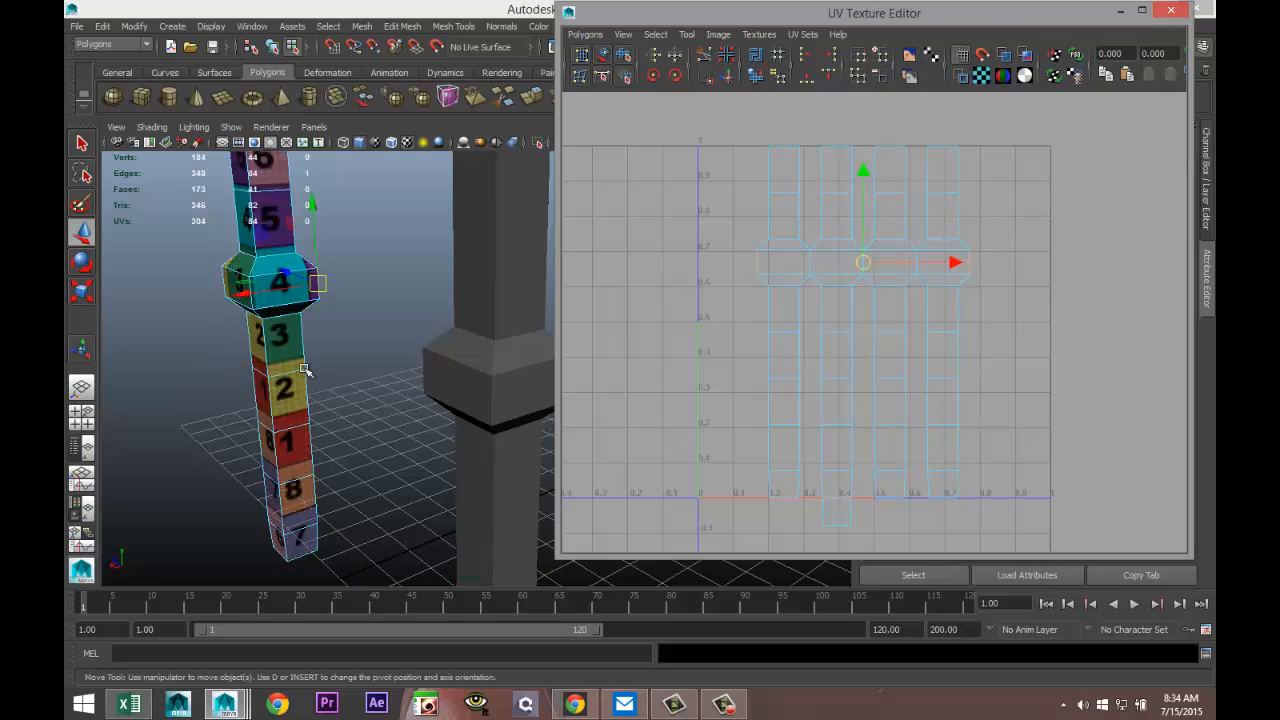
scroll(323, 330, "up", 4)
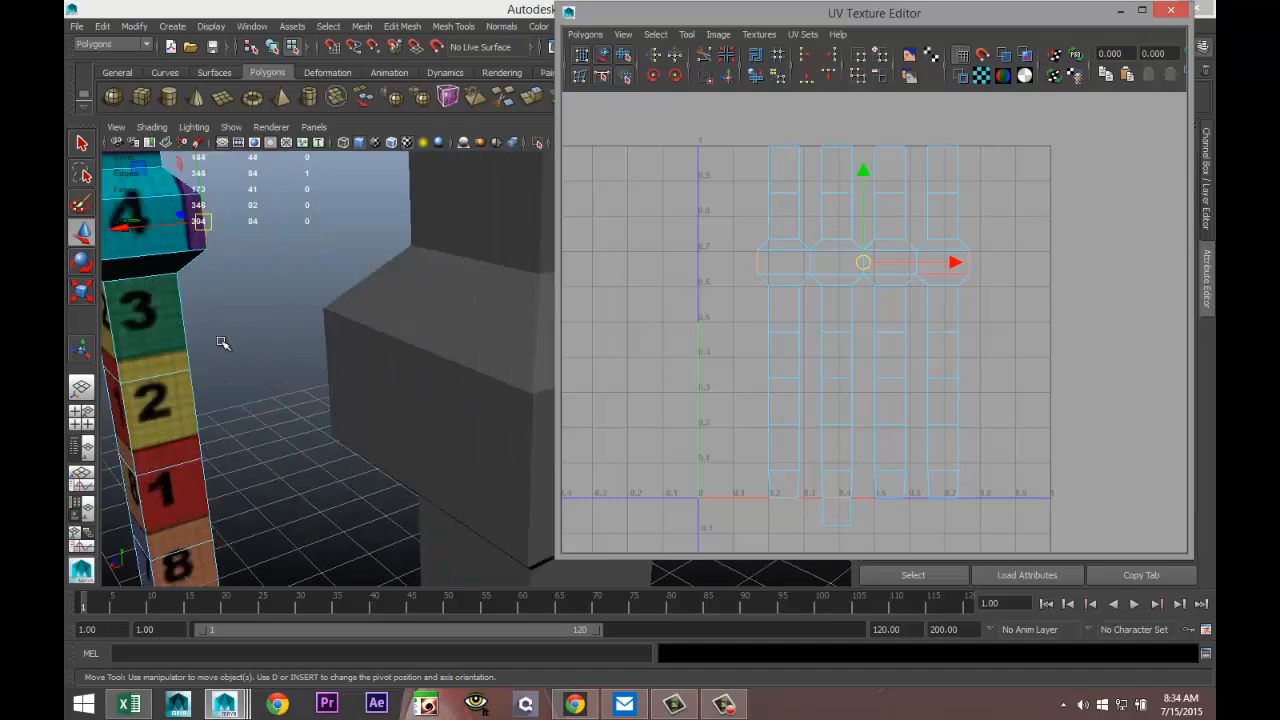
scroll(250, 370, "down", 6)
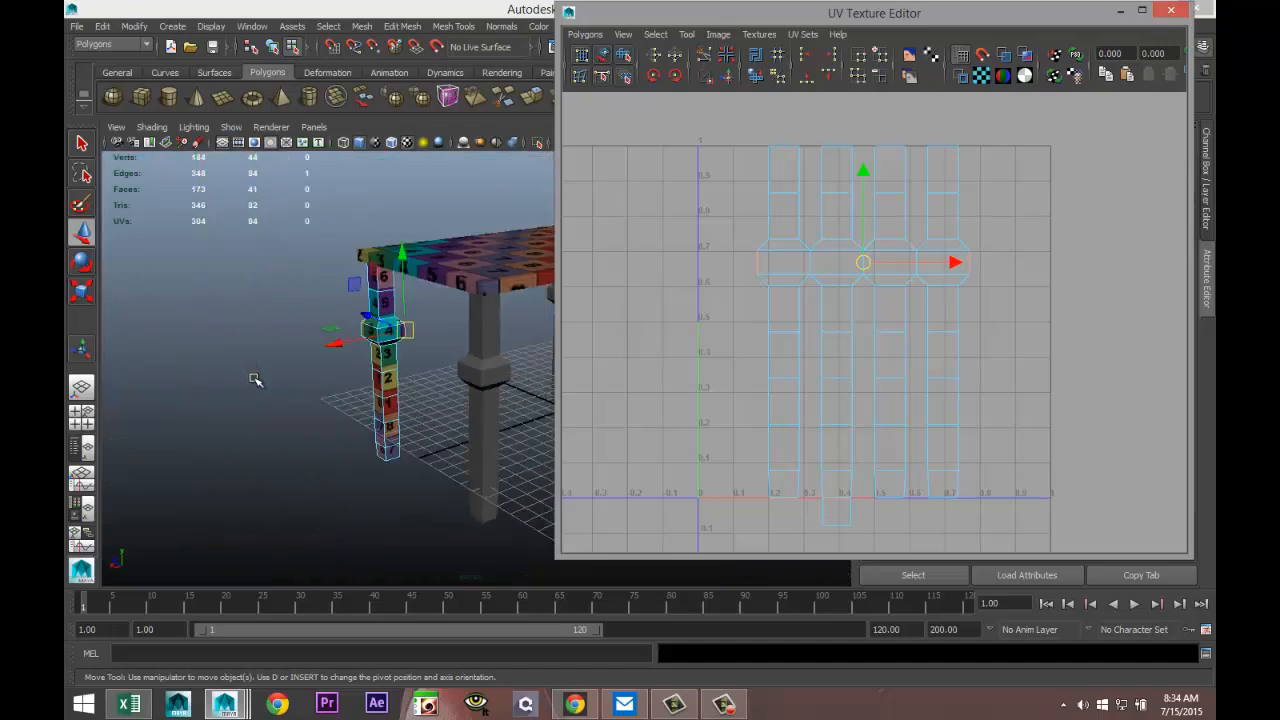
left_click(1119, 12)
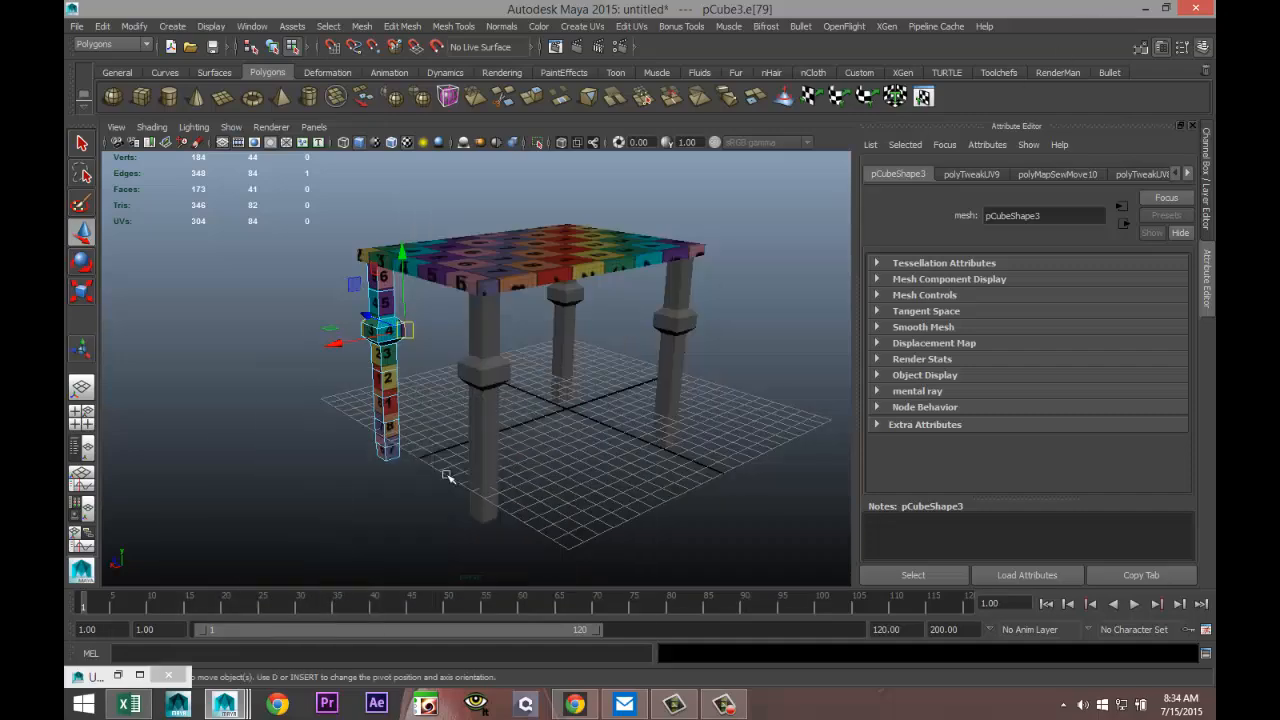
left_click_drag(430, 469, 408, 494, "alt")
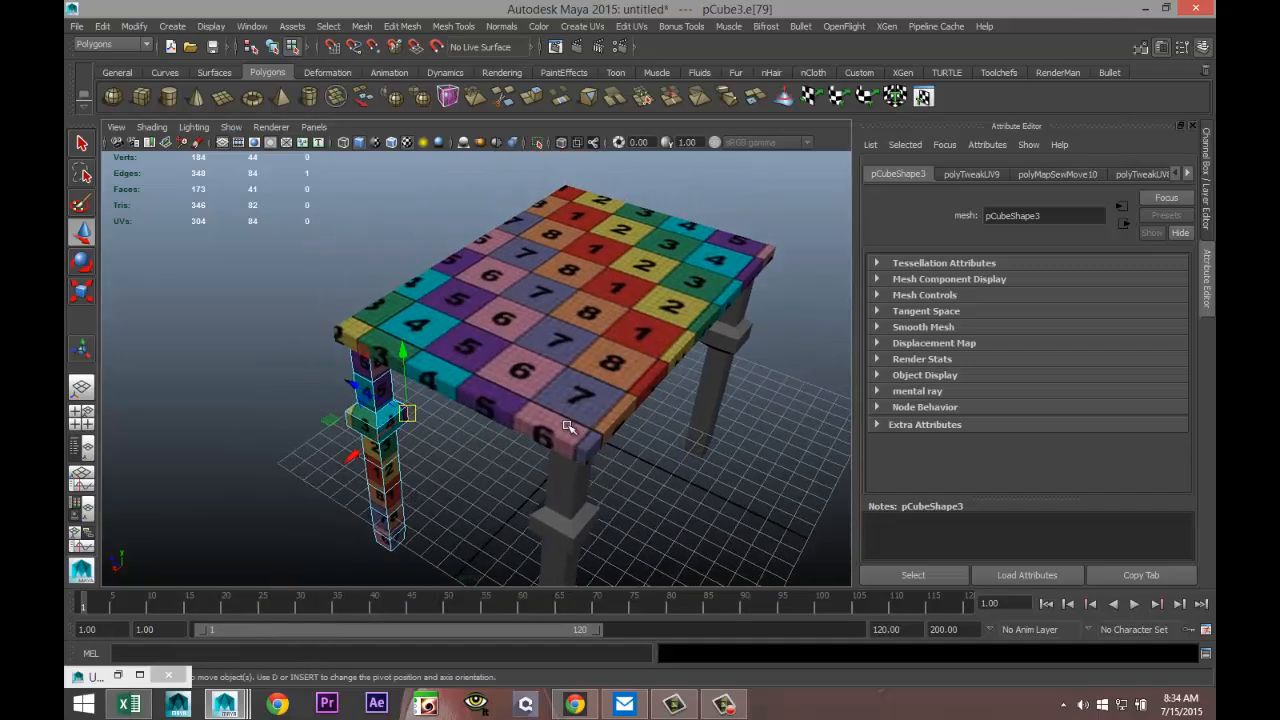
scroll(445, 440, "up", 2)
left_click_drag(445, 440, 466, 409, "alt")
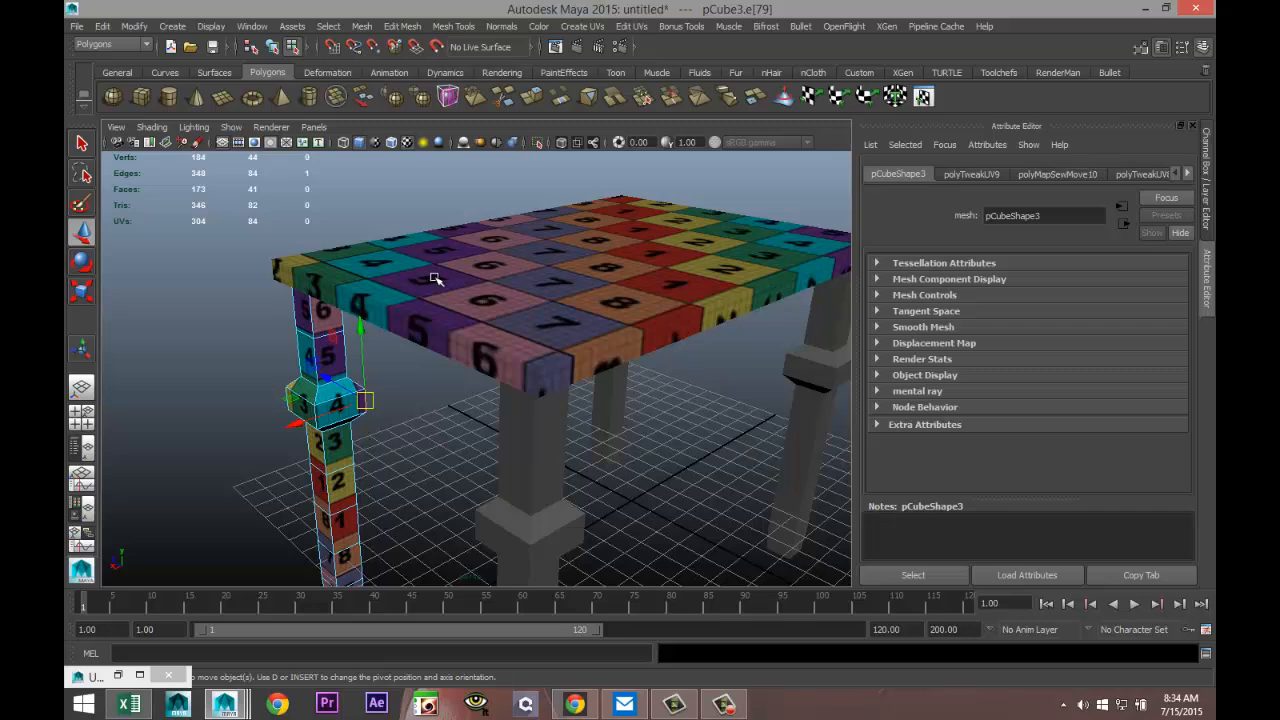
- Select the tabletop and the textured leg as objects and display both sets of UVs in the UV Texture Editor
right_click_drag(435, 279, 490, 263)
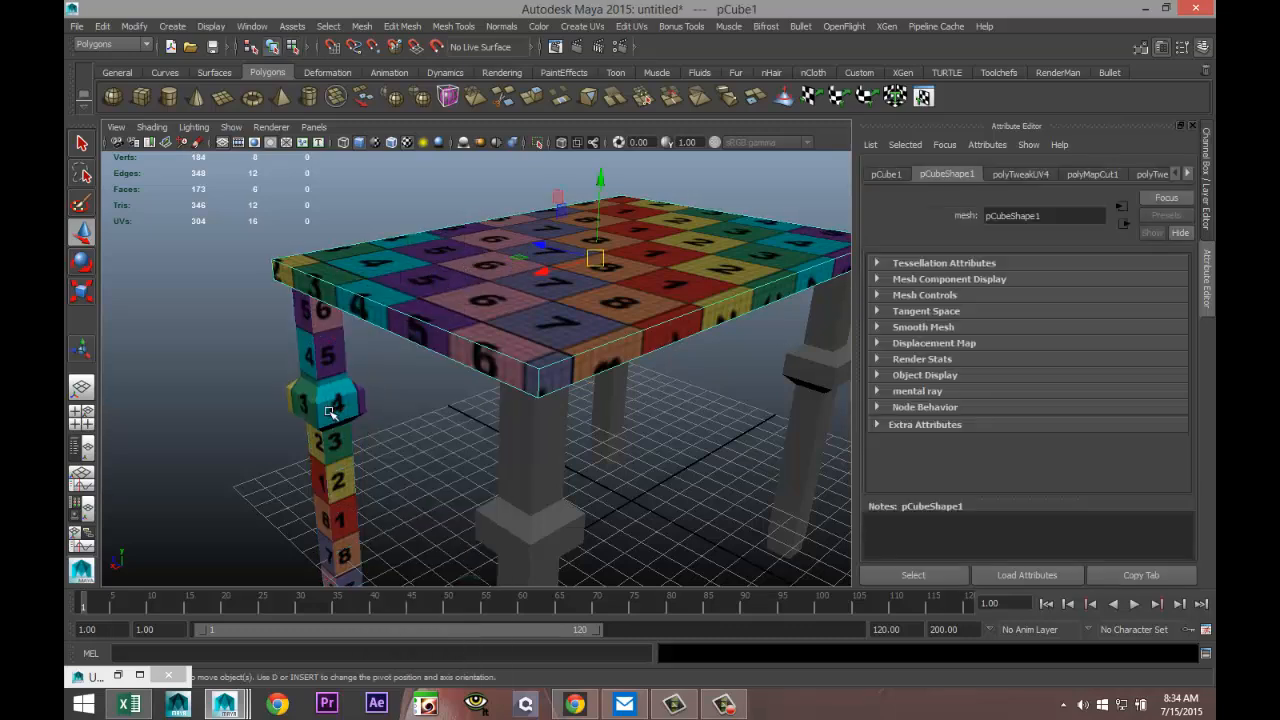
left_click(330, 412)
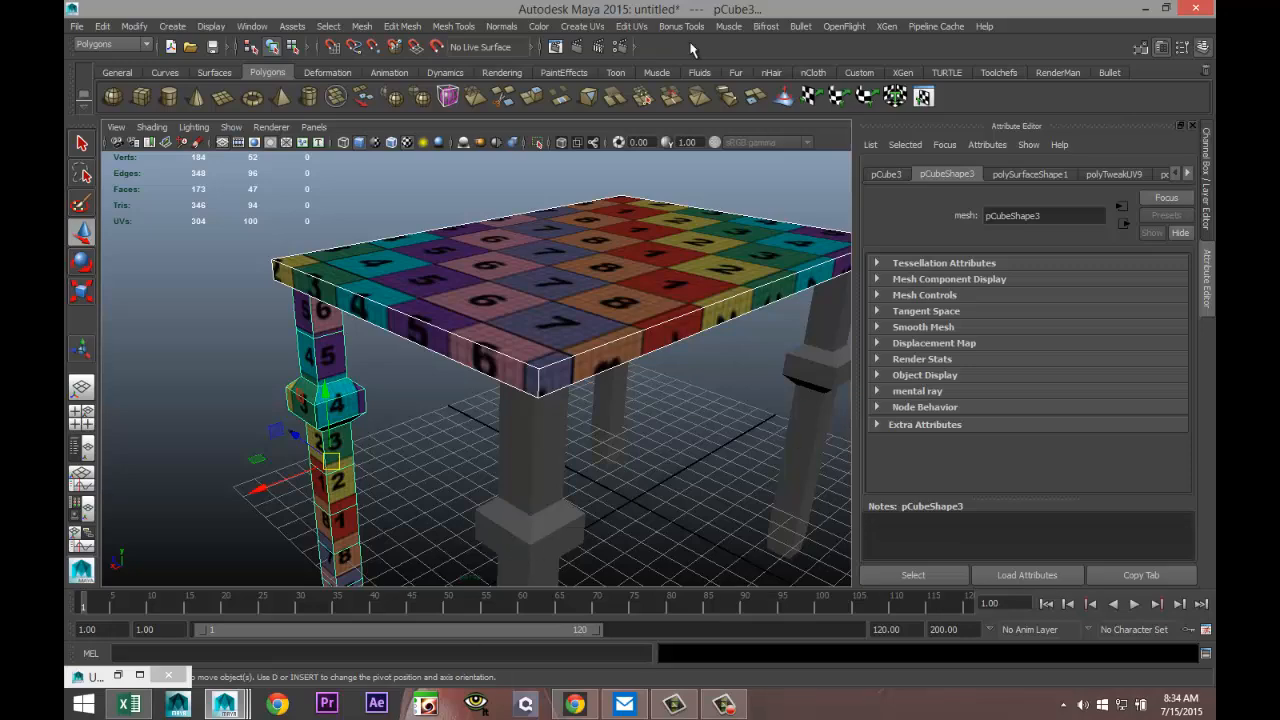
left_click(632, 26)
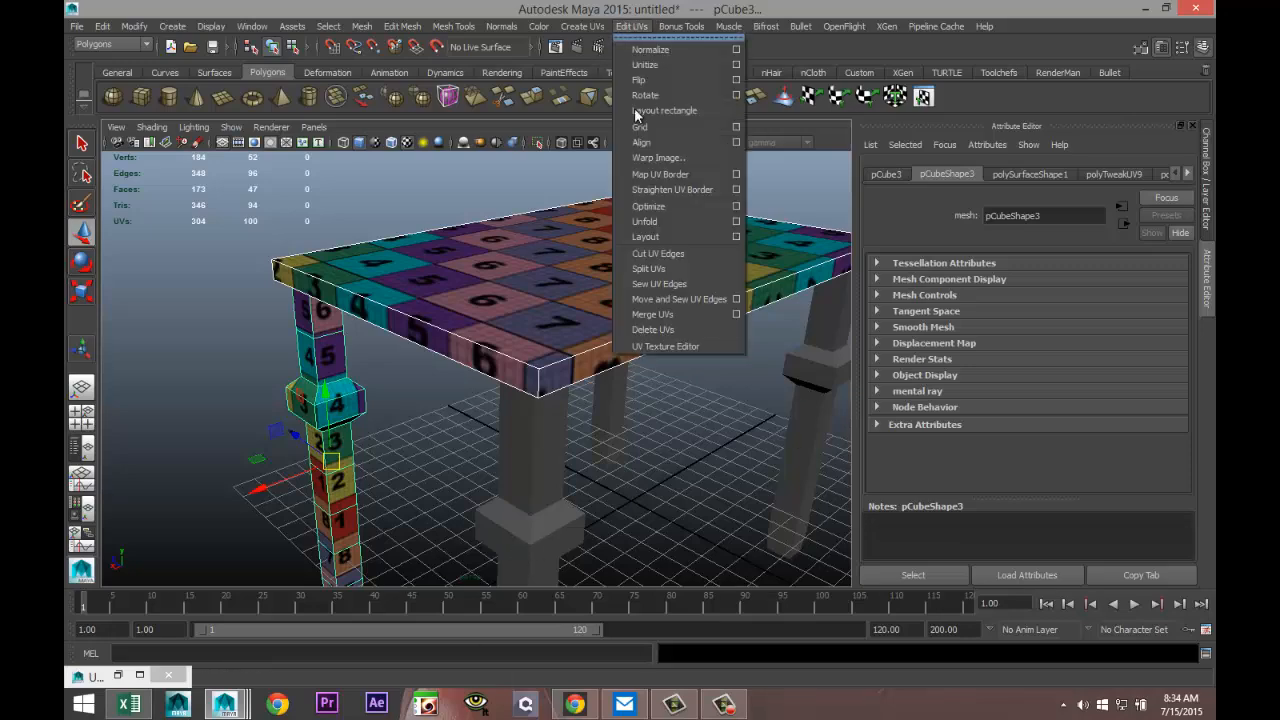
left_click(692, 347)
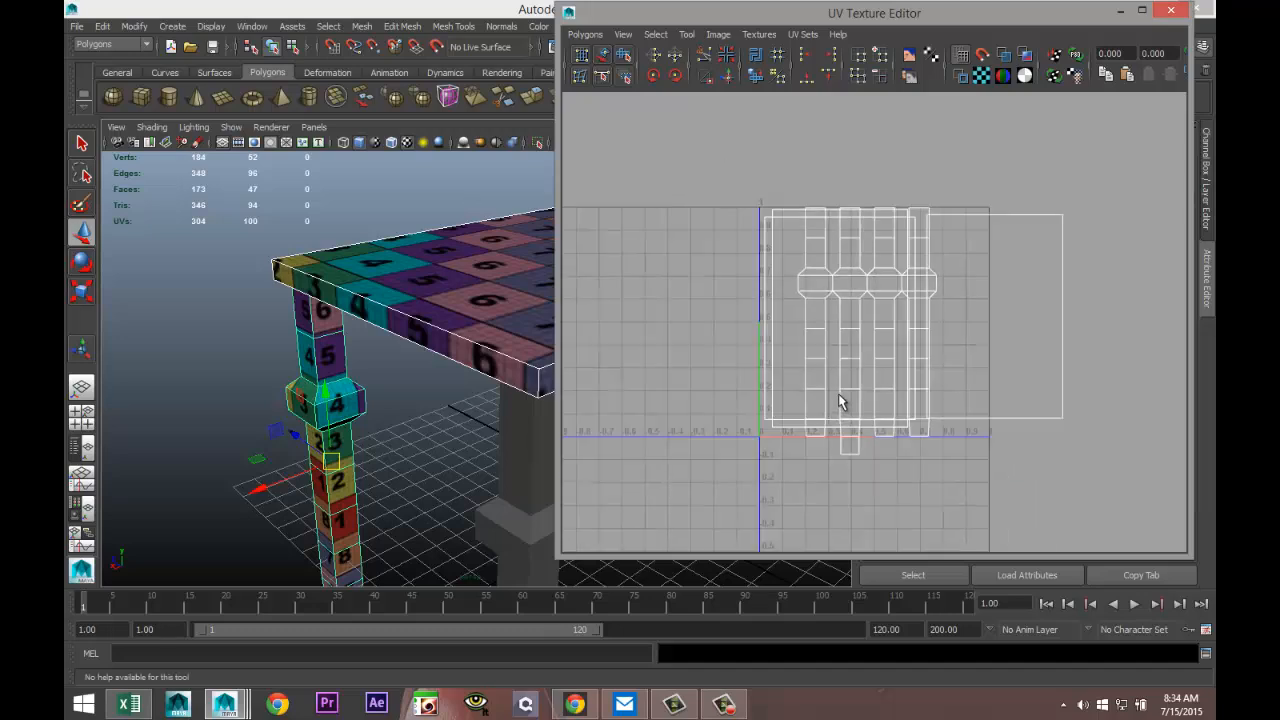
scroll(846, 443, "up", 4)
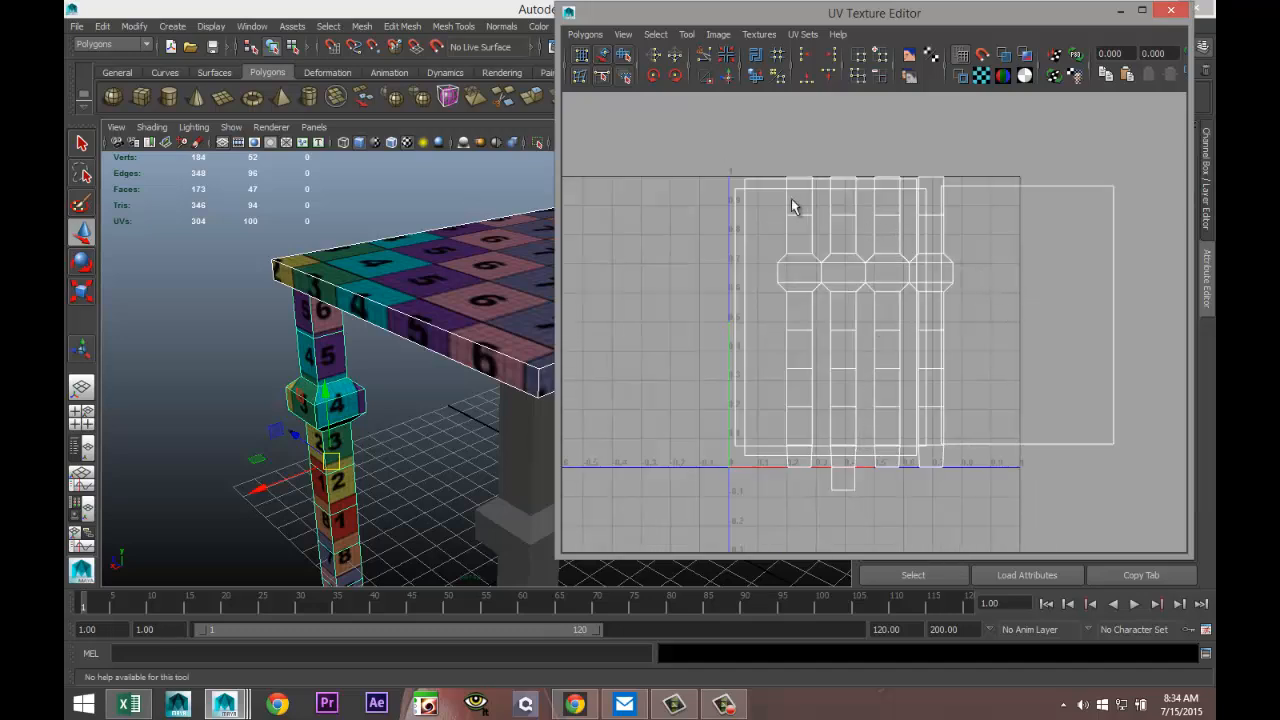
- Select all the tabletop's UV shells, scale them uniformly to about half size, and move them into the upper part of the 0–1 square
right_click_drag(757, 194, 703, 177)
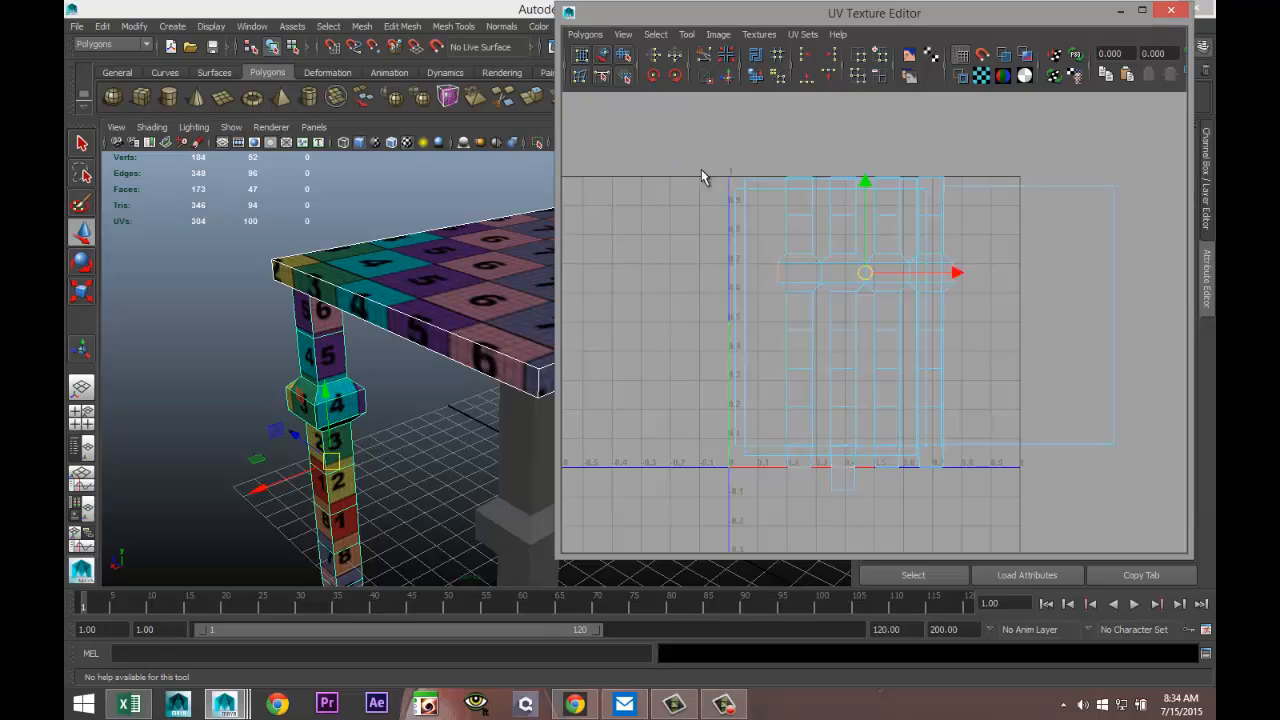
left_click(1084, 190)
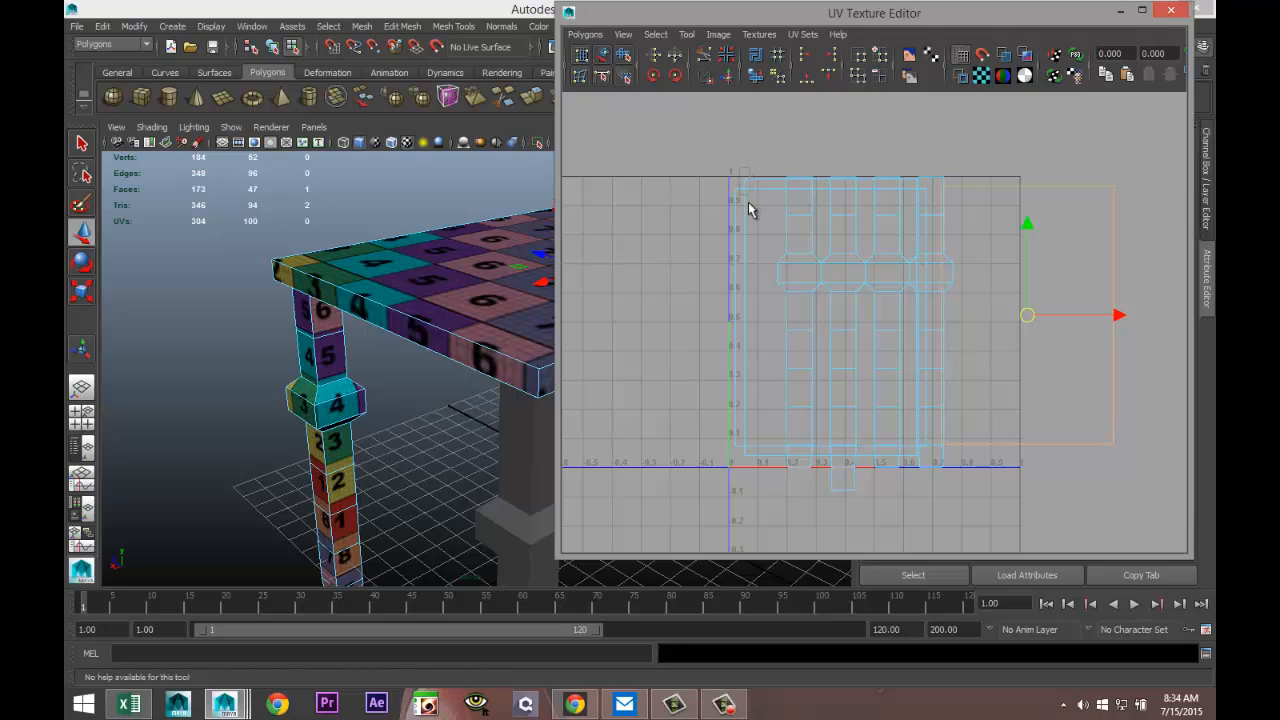
left_click(780, 280)
key("r")
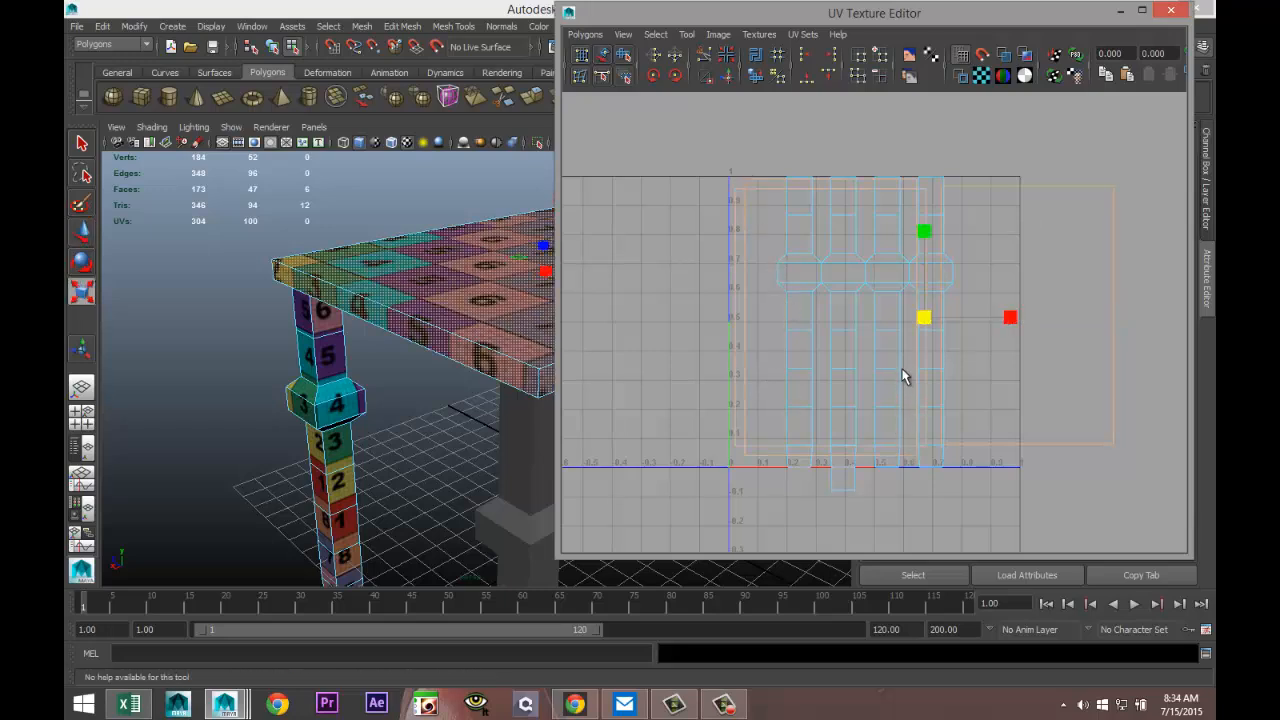
left_click_drag(924, 320, 885, 314)
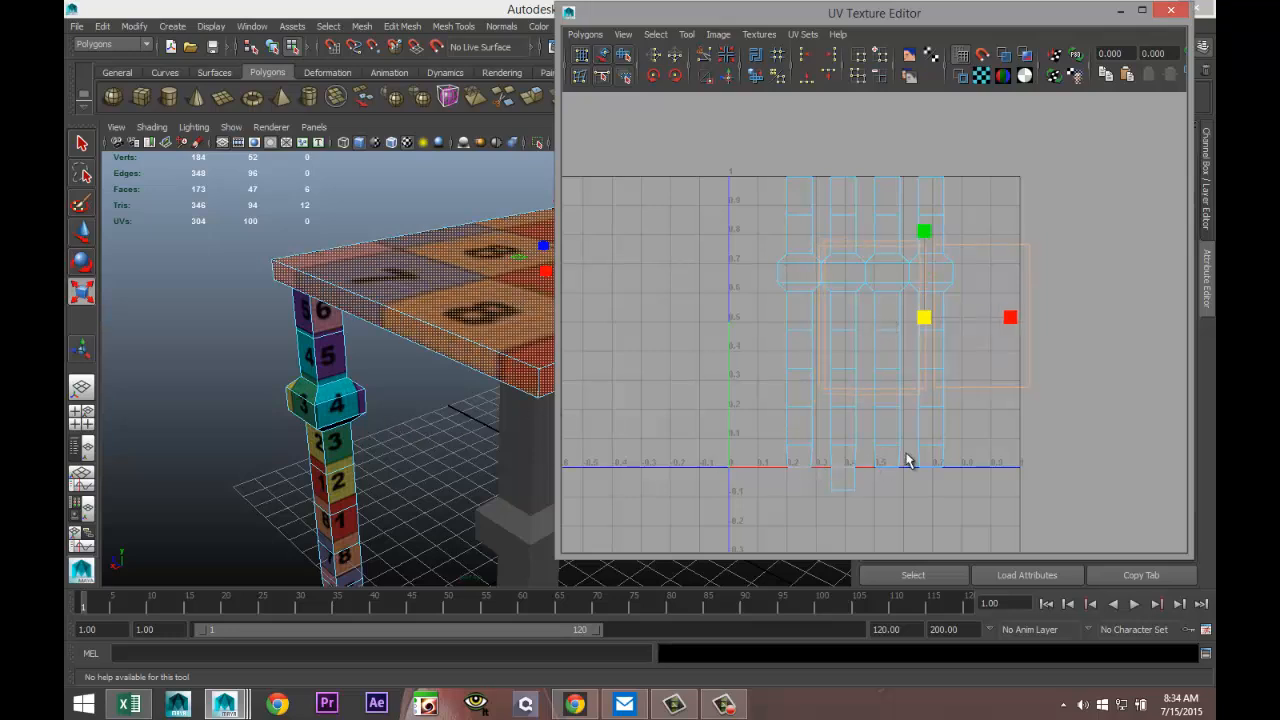
key("w")
left_click_drag(923, 320, 848, 264)
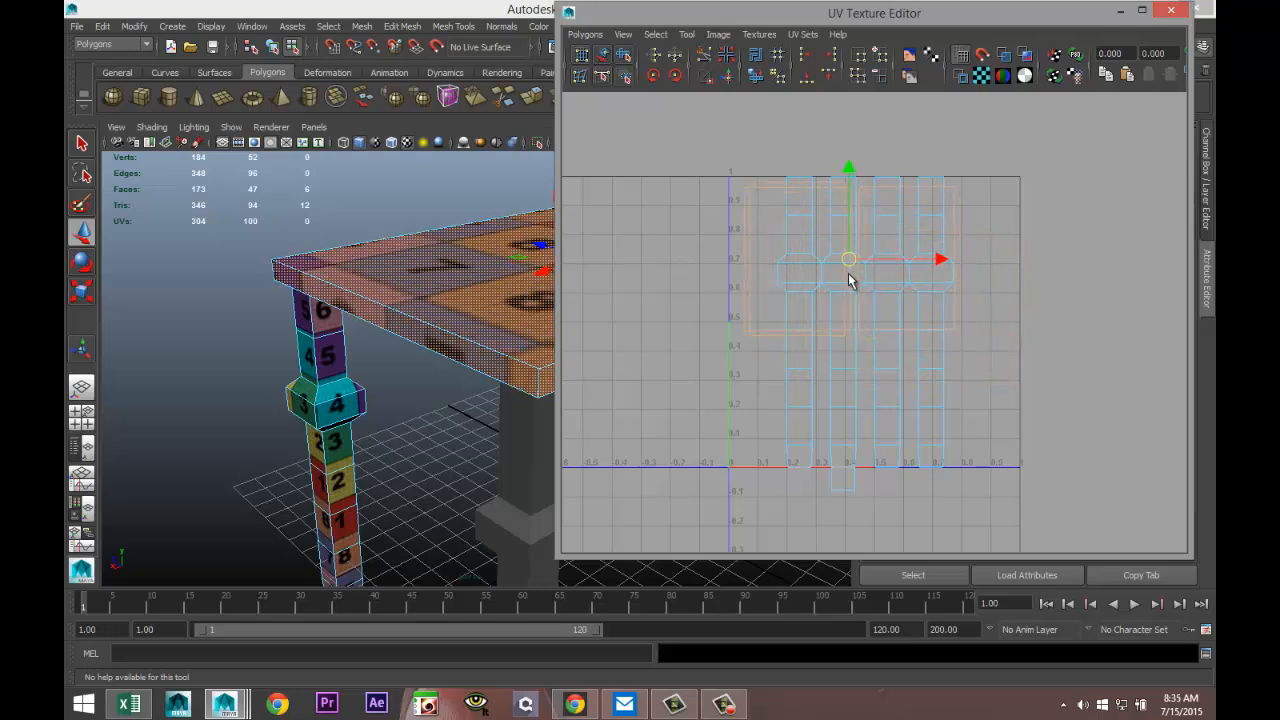
- Select the leg's complete UV shell and rotate it 90 degrees clockwise so its strips lie horizontally
left_click_drag(977, 502, 982, 524)
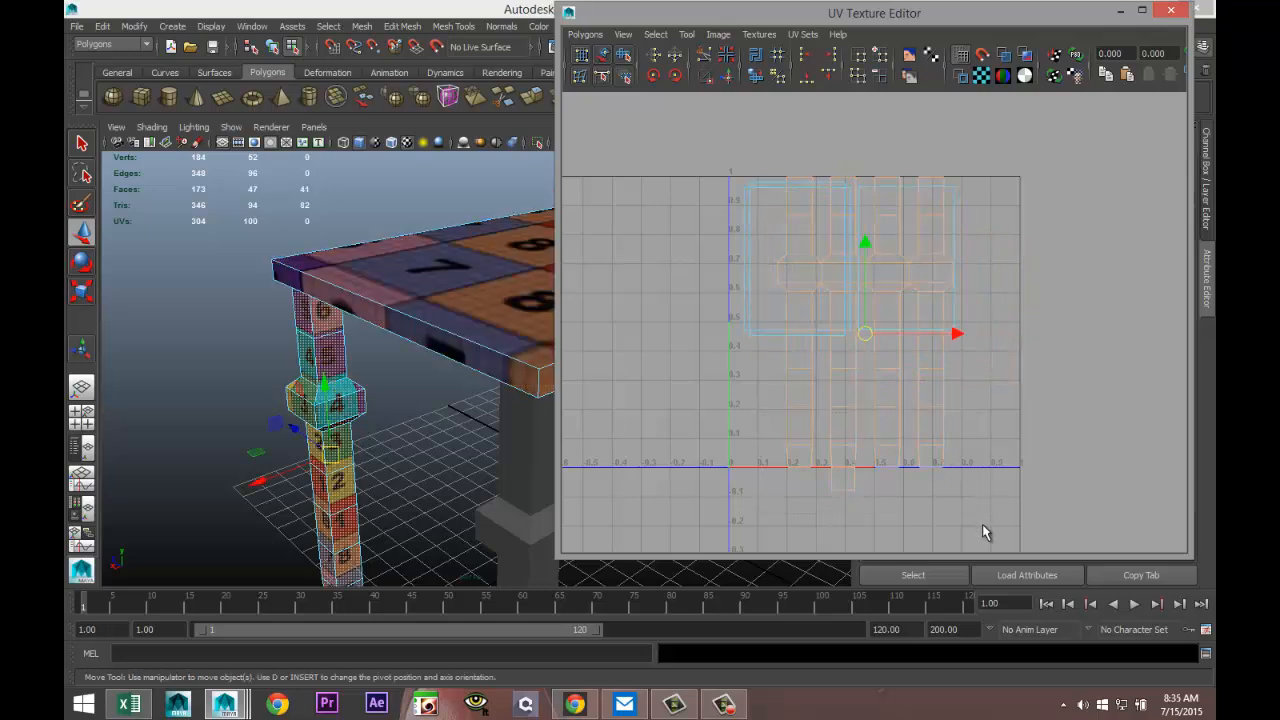
left_click(676, 79)
left_click(676, 79)
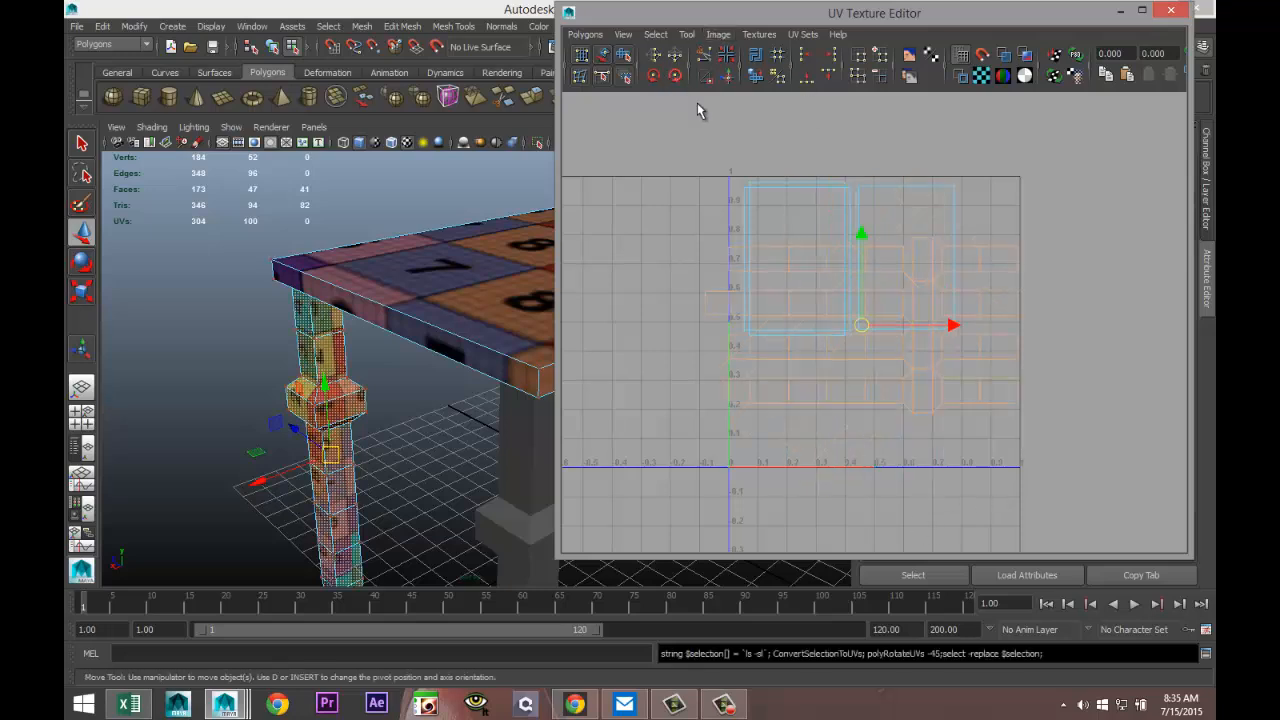
- Scale the leg's UV shell down uniformly and move it below the tabletop shells inside the 0–1 square
key("r")
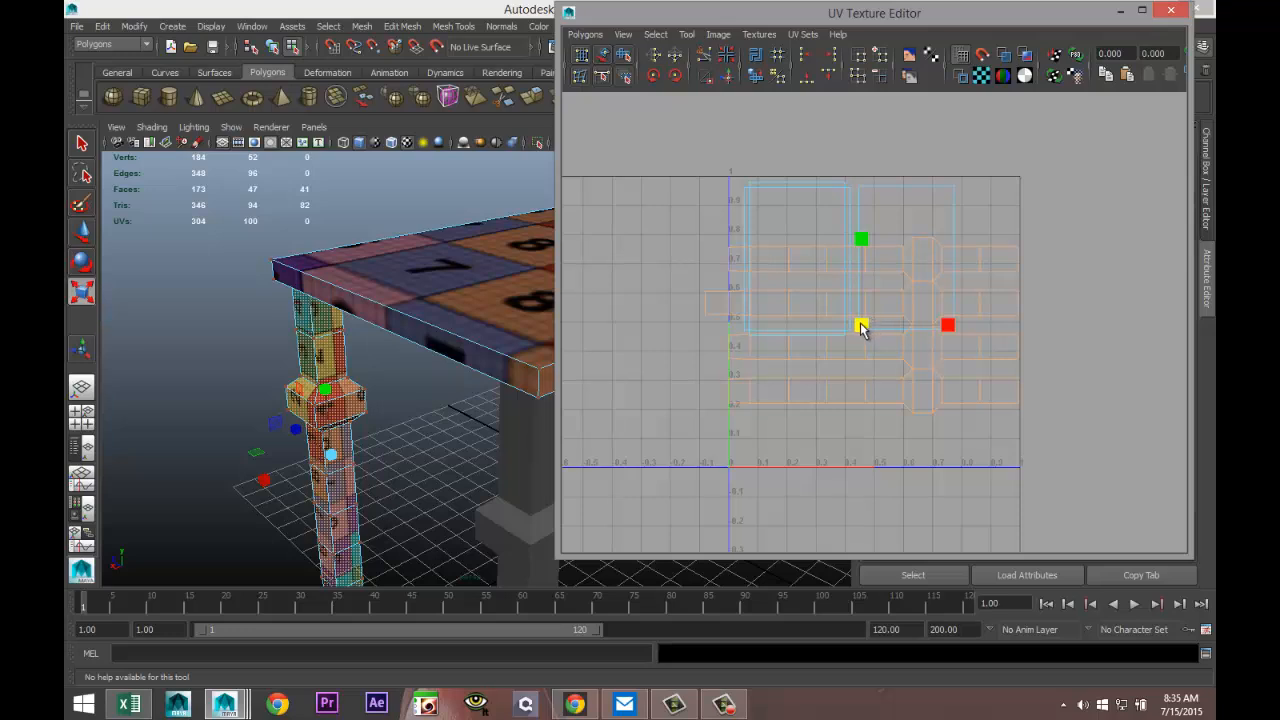
mouse_move(861, 324)
left_mouse_down()
mouse_move(827, 322)
mouse_move(851, 334)
left_mouse_up()
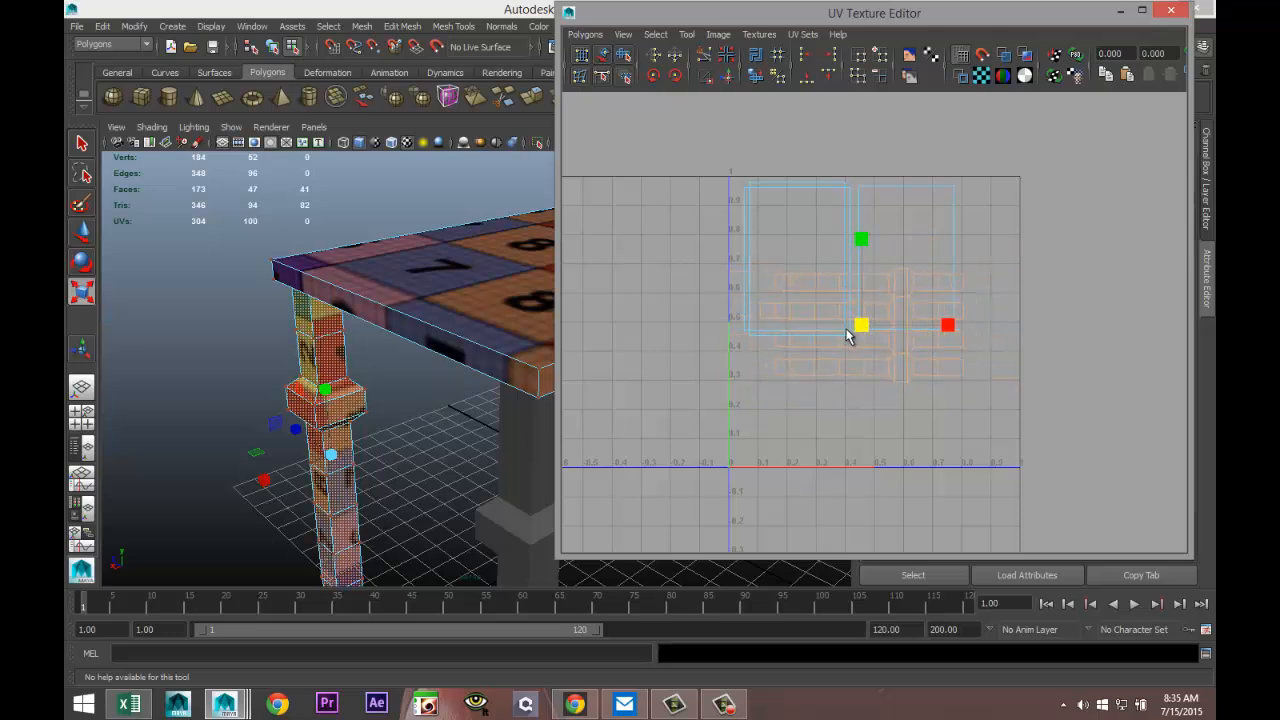
key("w")
left_click_drag(861, 239, 866, 312)
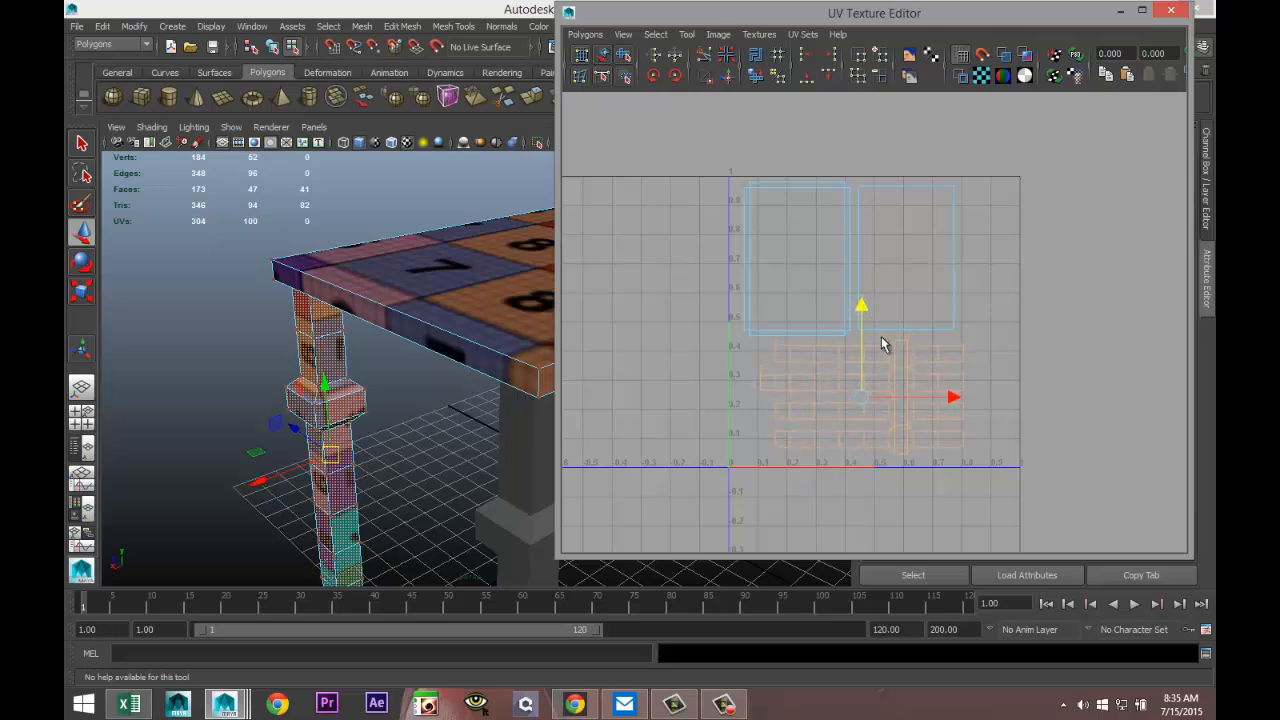
- Examine the number pattern along the tabletop's side edge and compare it with the tabletop's UV shells
left_click_drag(315, 378, 354, 323, "alt")
right_click_drag(354, 323, 370, 353, "alt")
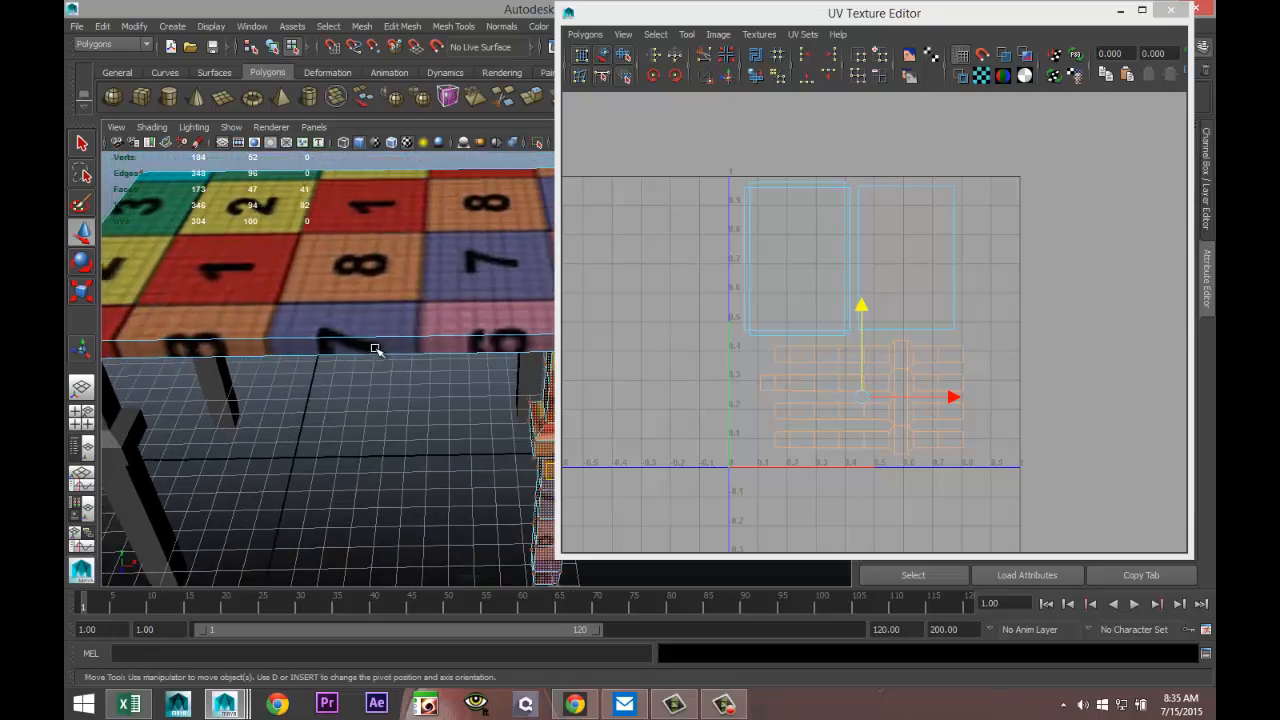
scroll(376, 348, "down", 3)
scroll(385, 348, "up", 3)
middle_click_drag(407, 380, 417, 355, "alt")
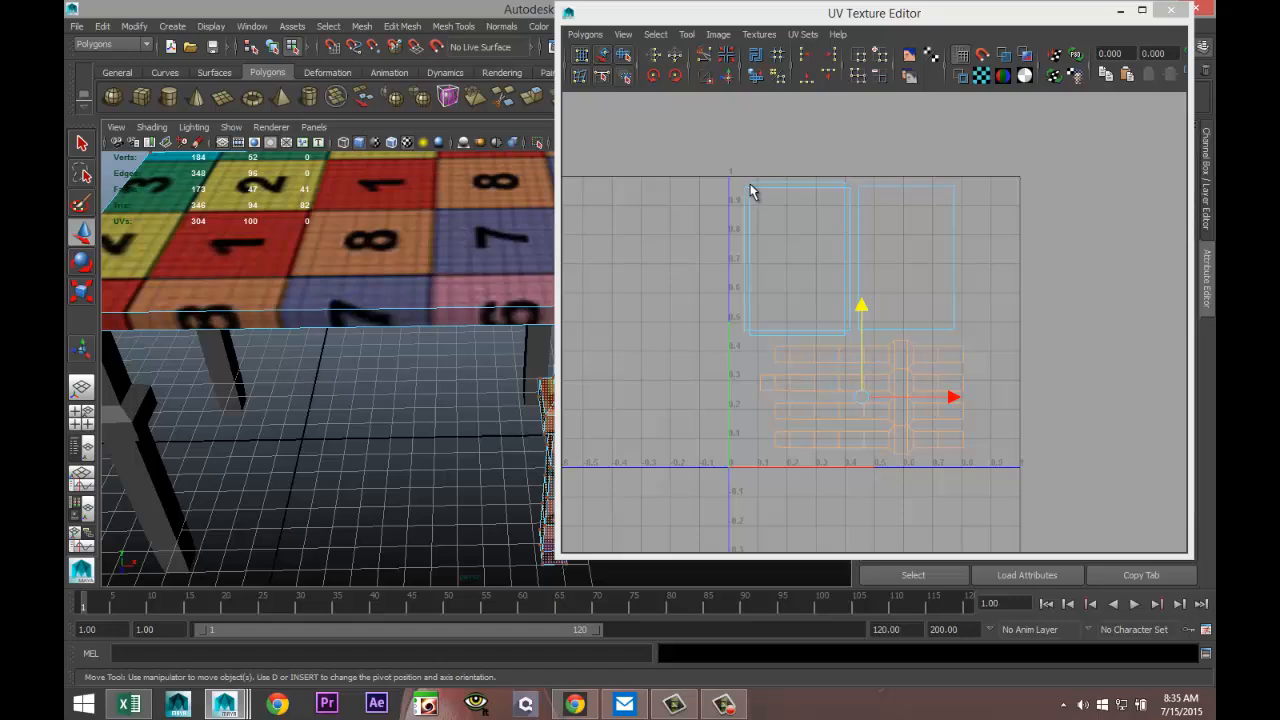
- Pick UVs at the upper edge of the tabletop's shells and examine how the pattern continues along the tabletop's sides
right_click_drag(750, 184, 798, 187)
left_click_drag(968, 247, 969, 247)
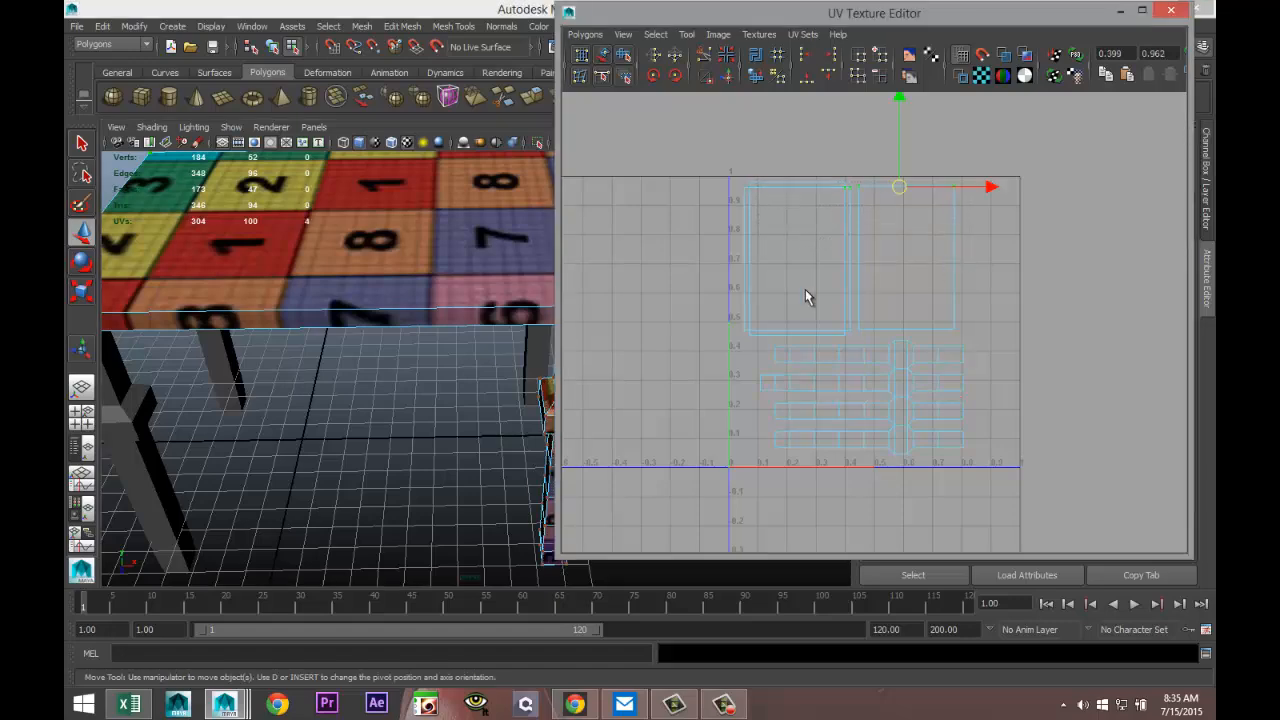
mouse_move(530, 348)
left_mouse_down("alt")
mouse_move(530, 306)
mouse_move(519, 338)
left_mouse_up("alt")
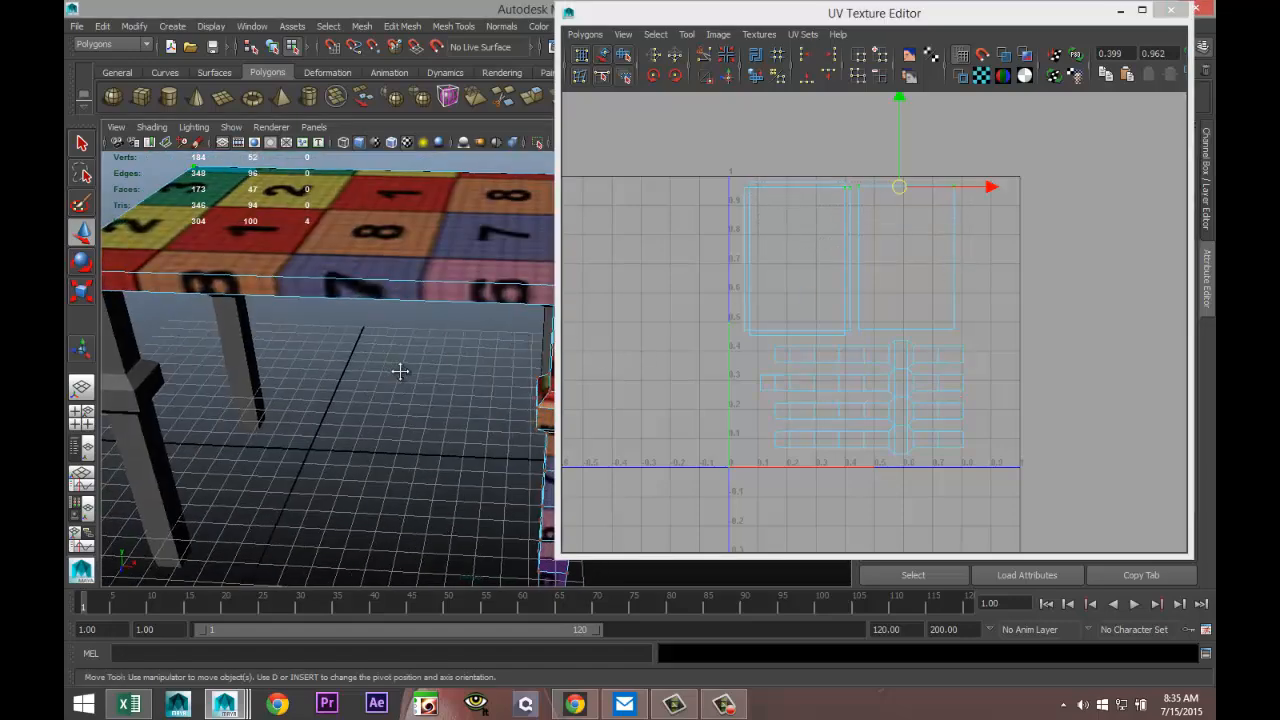
middle_click_drag(400, 369, 472, 344, "alt")
scroll(450, 369, "down", 3)
scroll(450, 369, "down", 1)
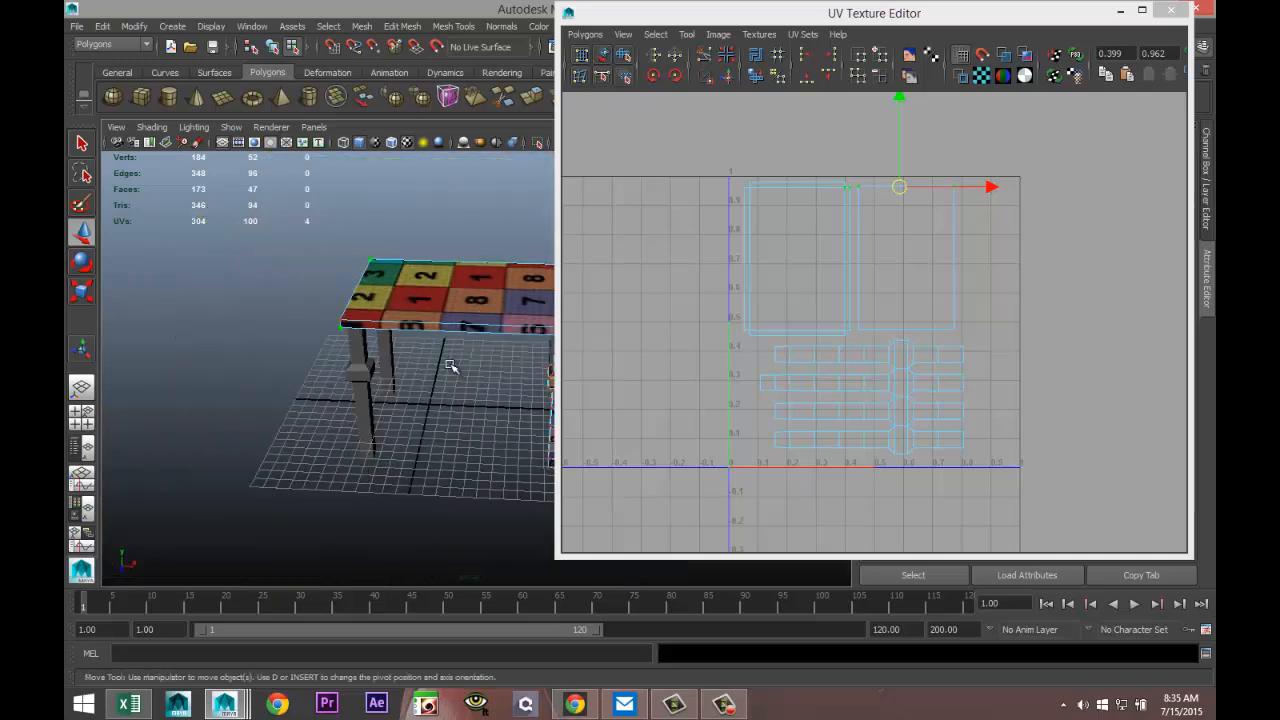
scroll(450, 367, "up", 2)
left_click_drag(390, 394, 603, 374, "alt")
- Select the tabletop alone and scale all its UV shells up uniformly to nearly the width of the 0–1 square
right_click_drag(410, 246, 471, 232)
left_click(444, 262)
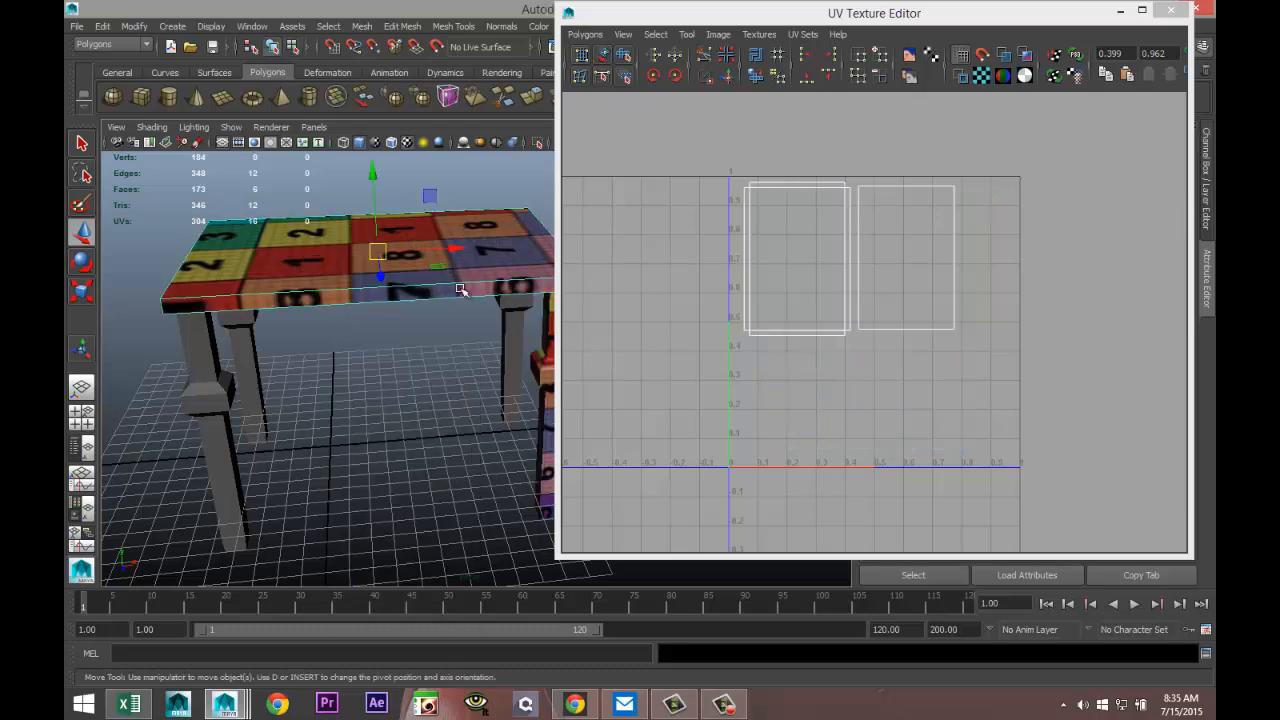
key("r")
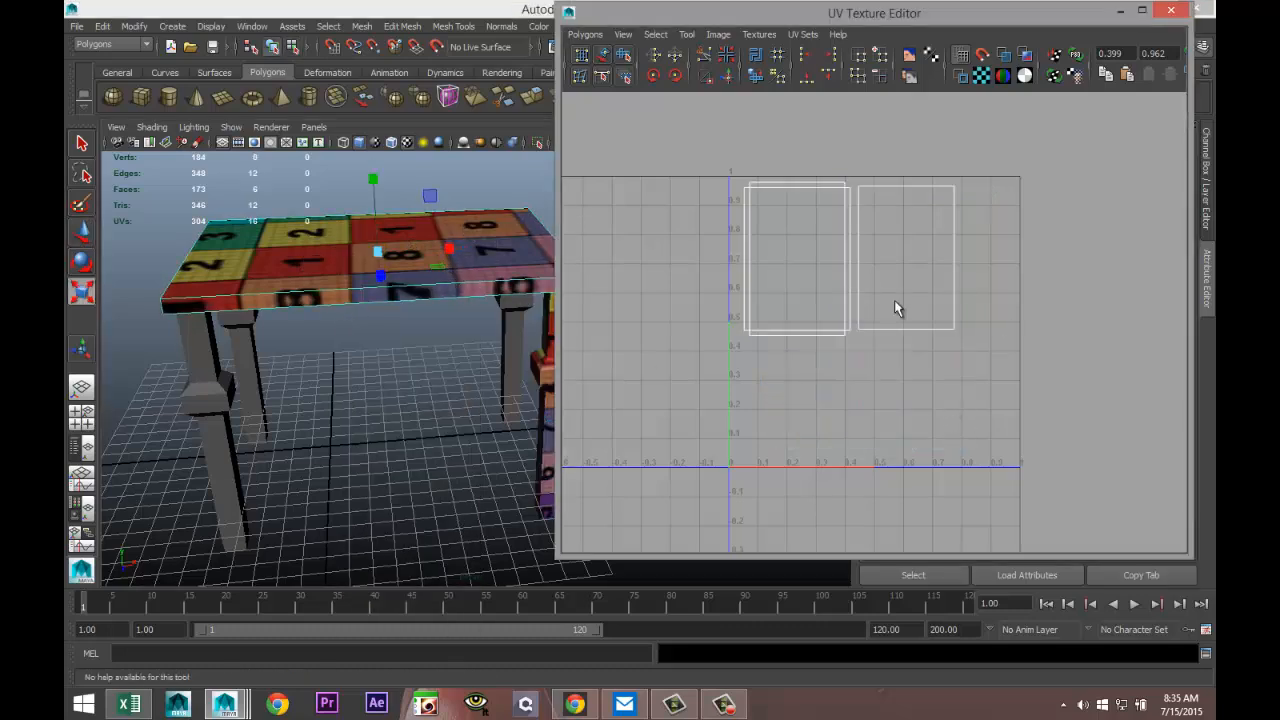
right_click_drag(873, 327, 872, 362)
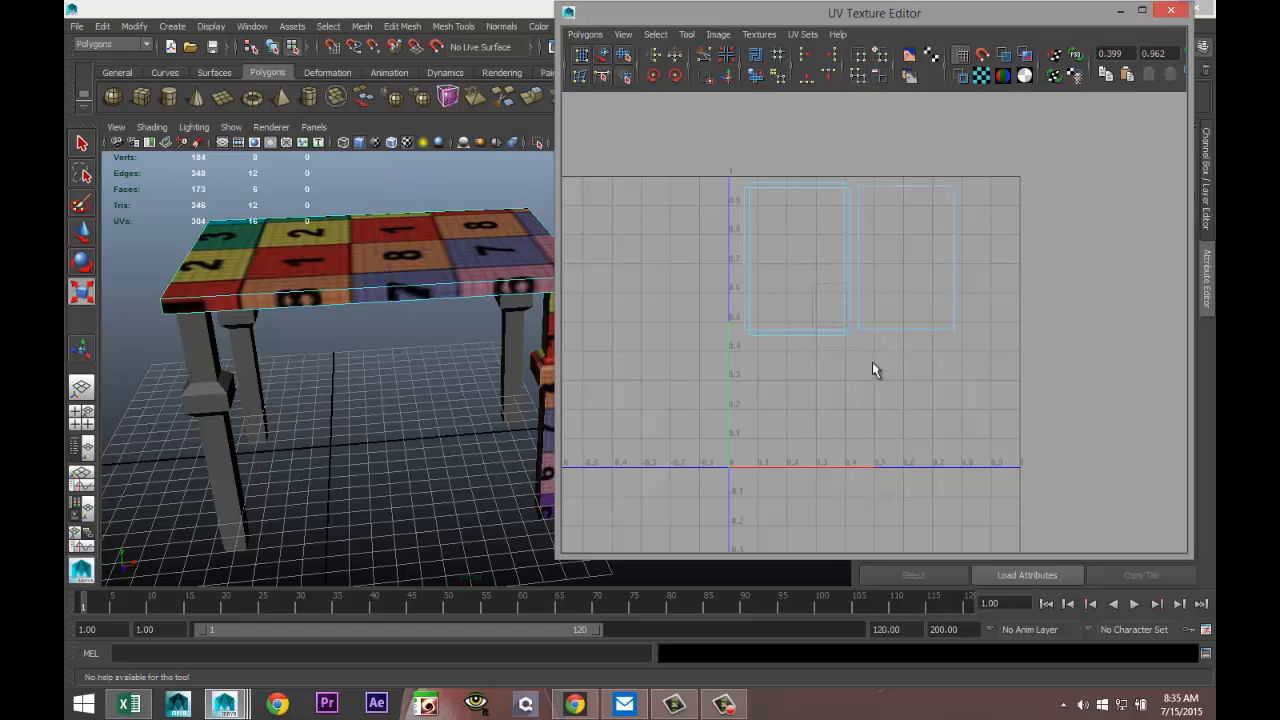
left_click_drag(872, 362, 862, 330)
key("w")
key("r")
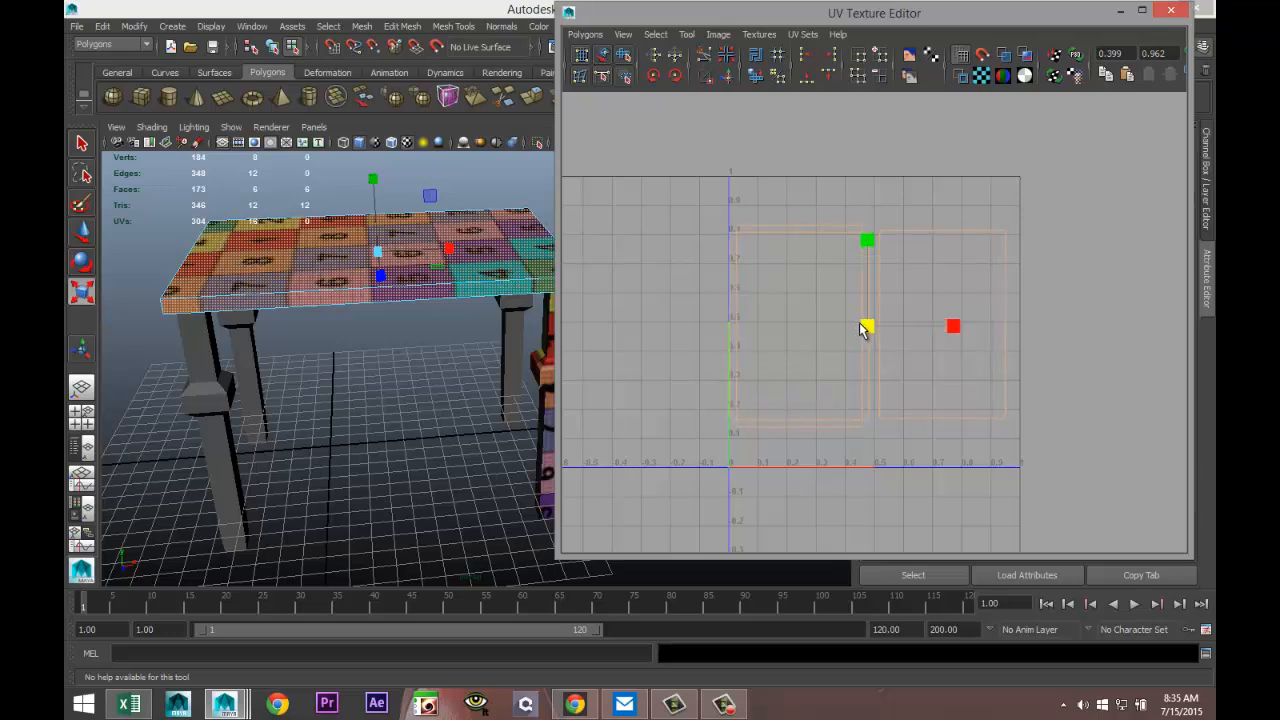
- Move the enlarged tabletop UV shells slightly right and up, keeping them within the 0–1 square
key("w")
left_click_drag(953, 330, 959, 331)
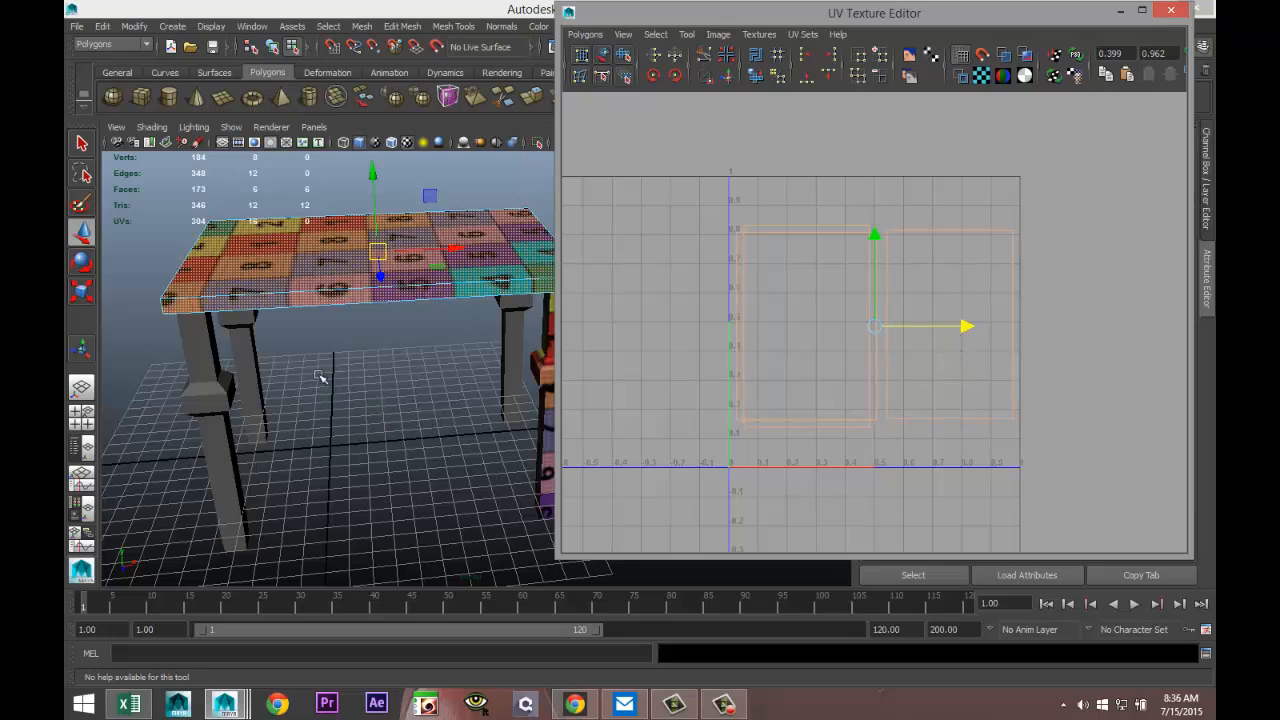
left_click_drag(320, 377, 466, 383, "alt")
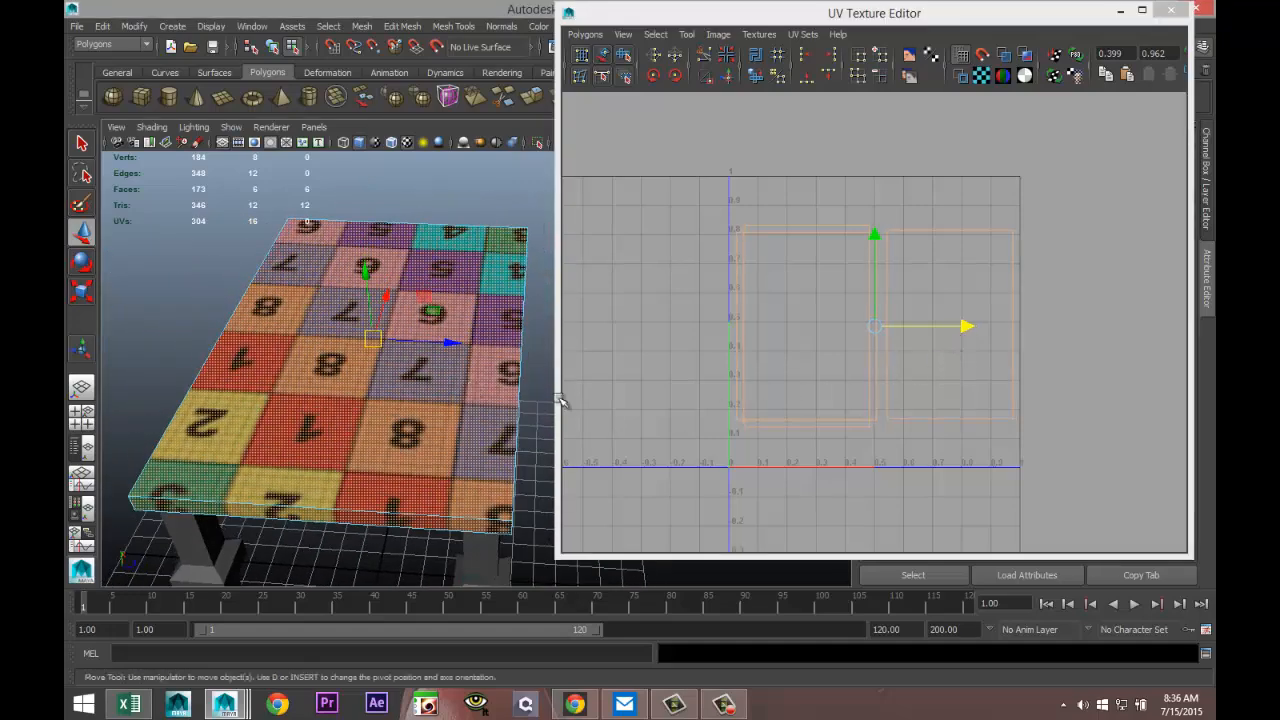
left_click_drag(876, 242, 885, 216)
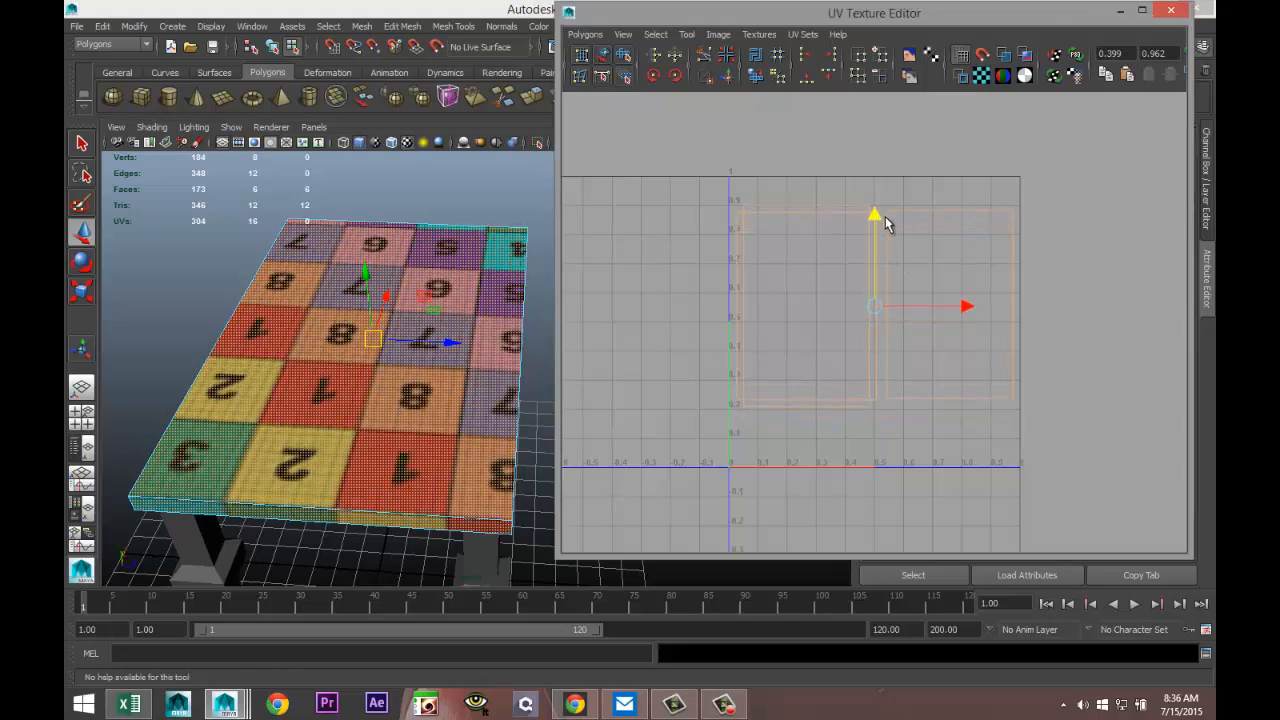
left_click_drag(423, 357, 397, 209, "alt")
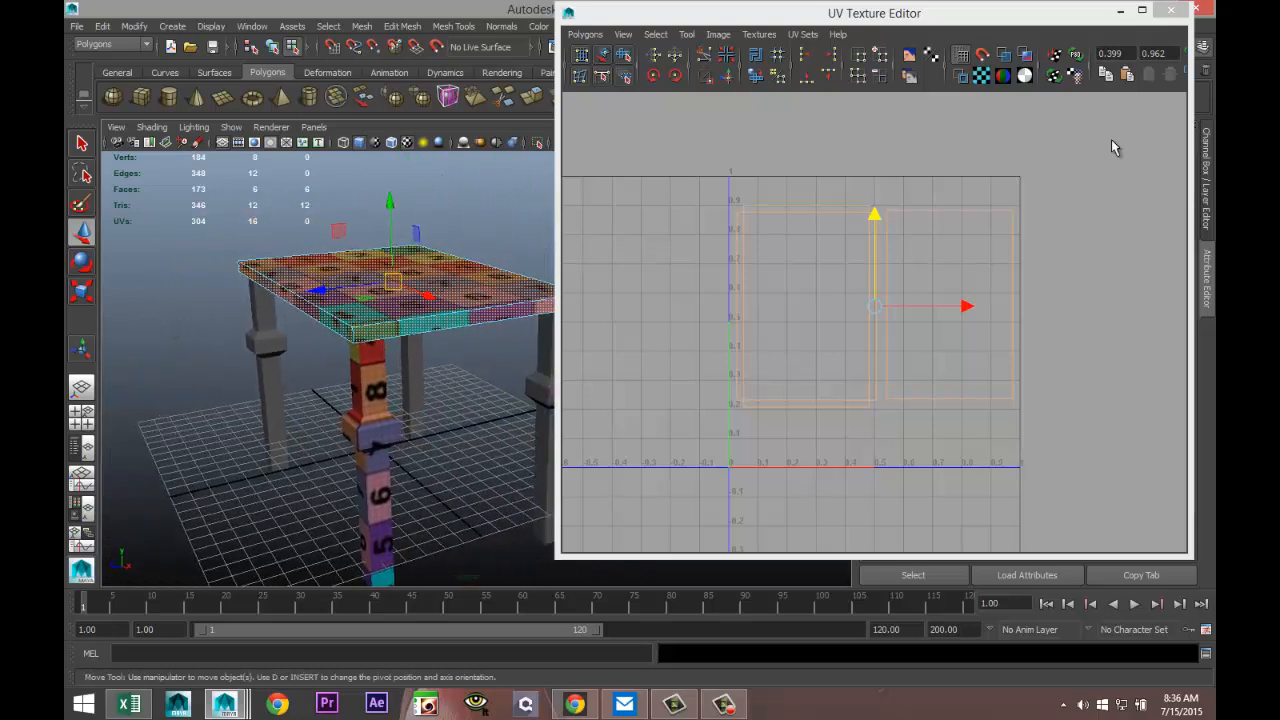
- Minimize the UV Texture Editor, switch to Chrome and search Google for "wood texture"
left_click(1119, 11)
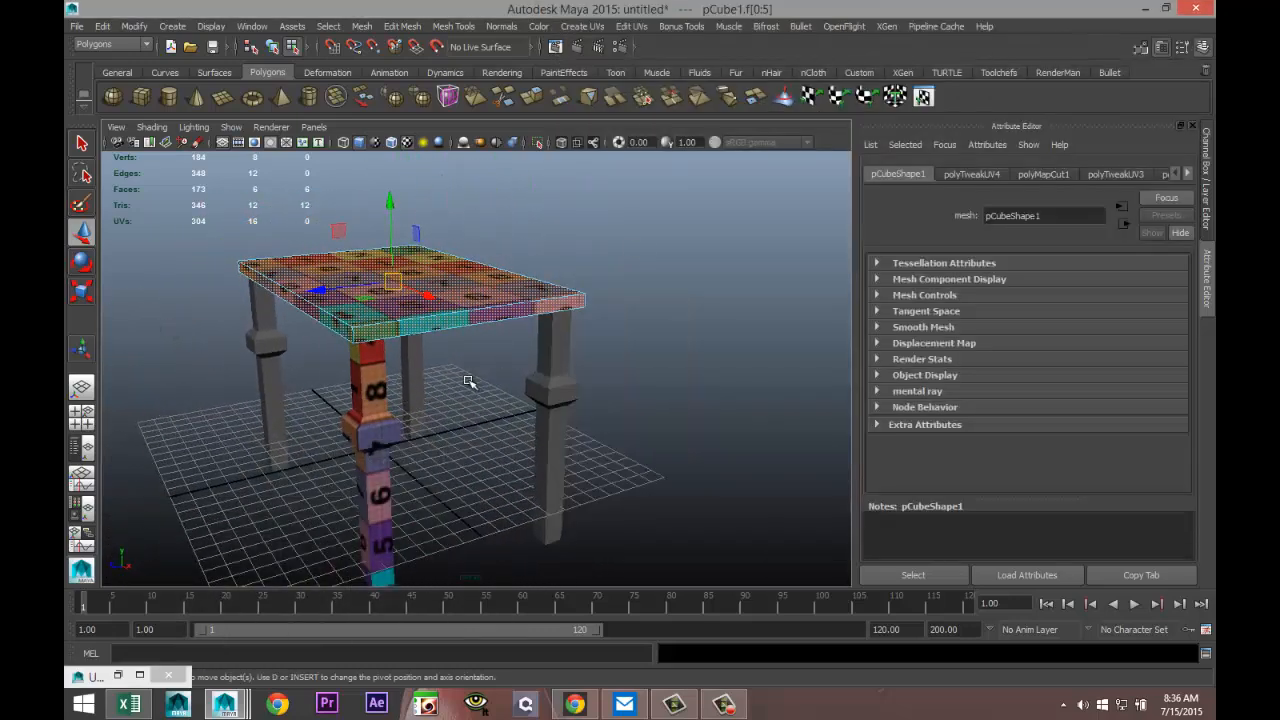
key("alt+Tab")
mouse_move(147, 13)
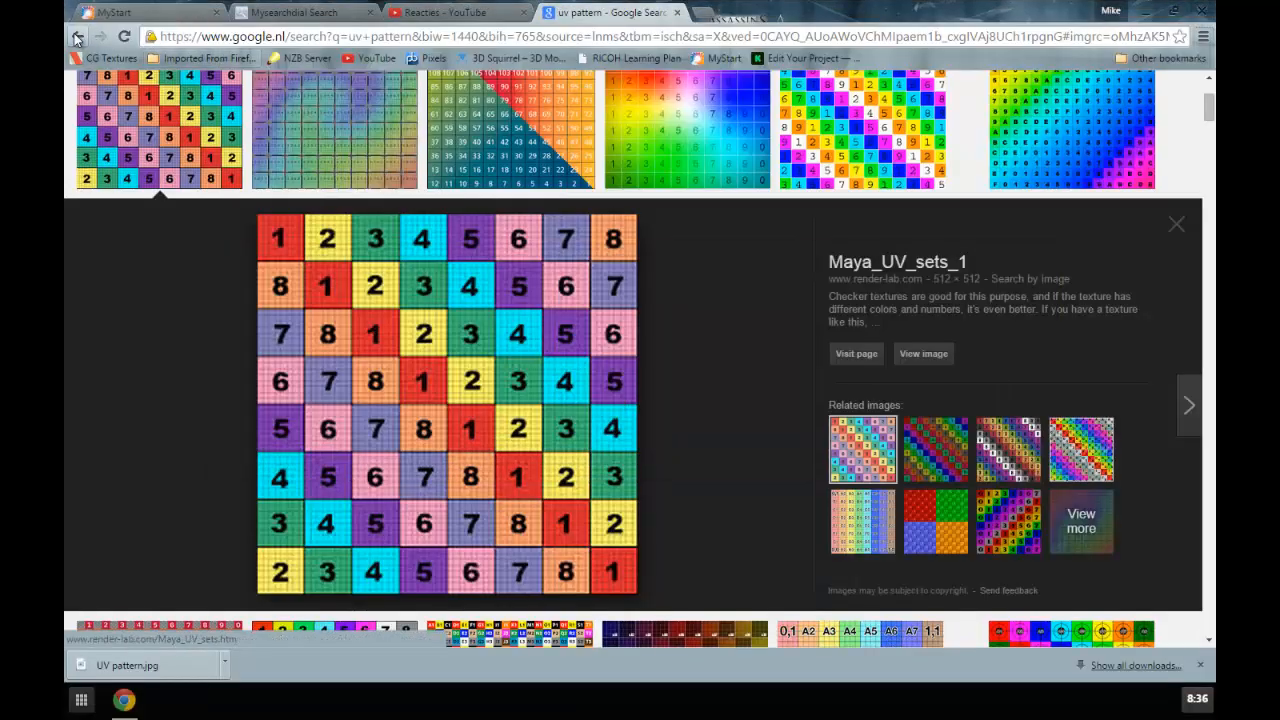
left_click(77, 37)
left_click_drag(277, 92, 66, 88)
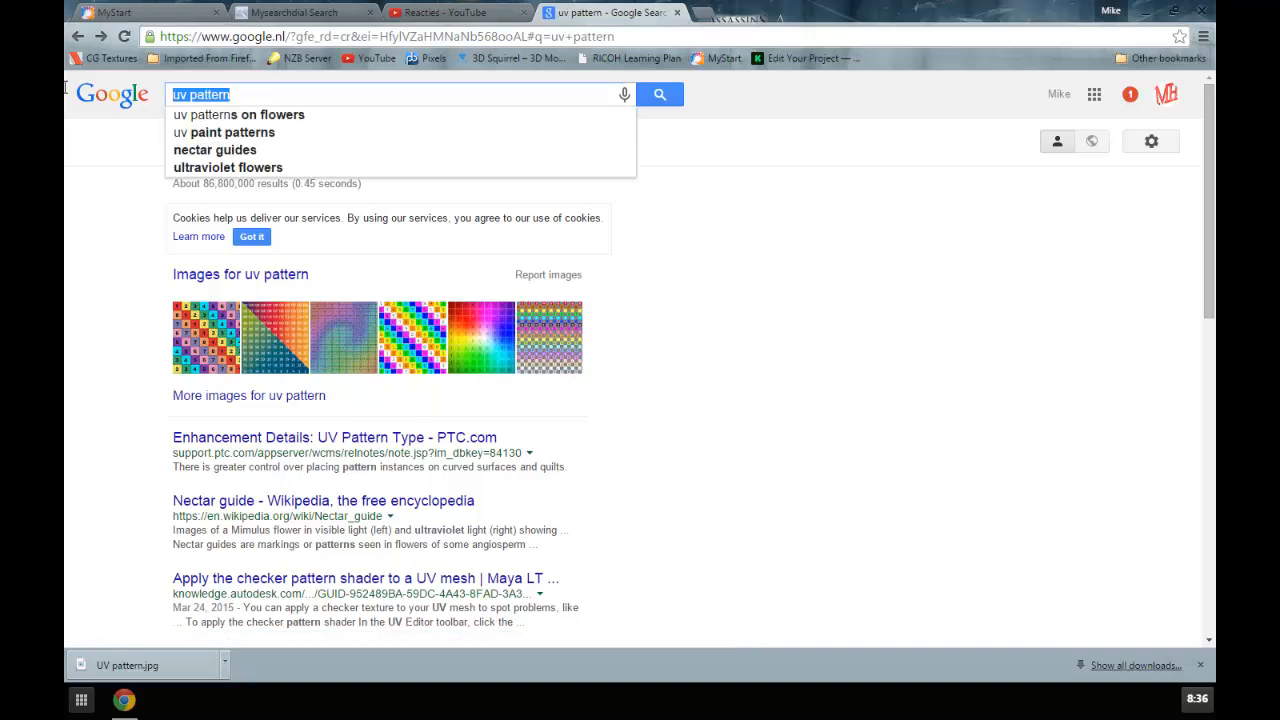
type("wood tex")
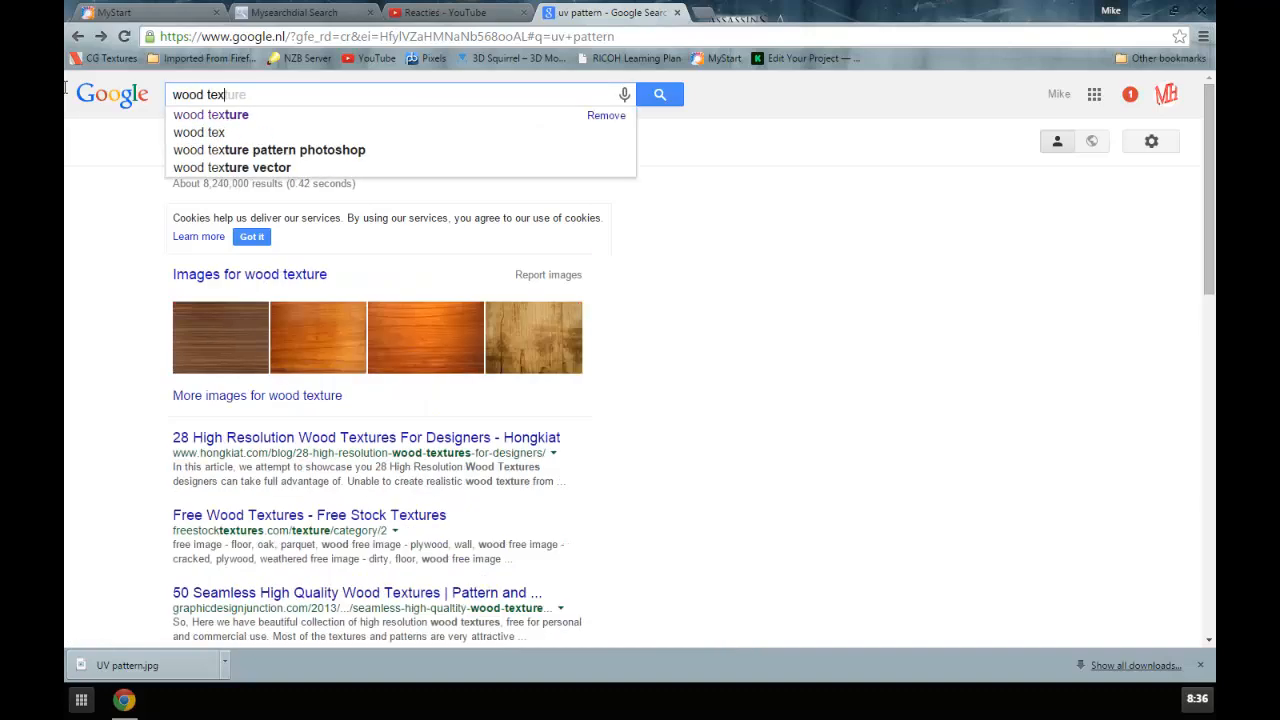
type("ture")
key("Return")
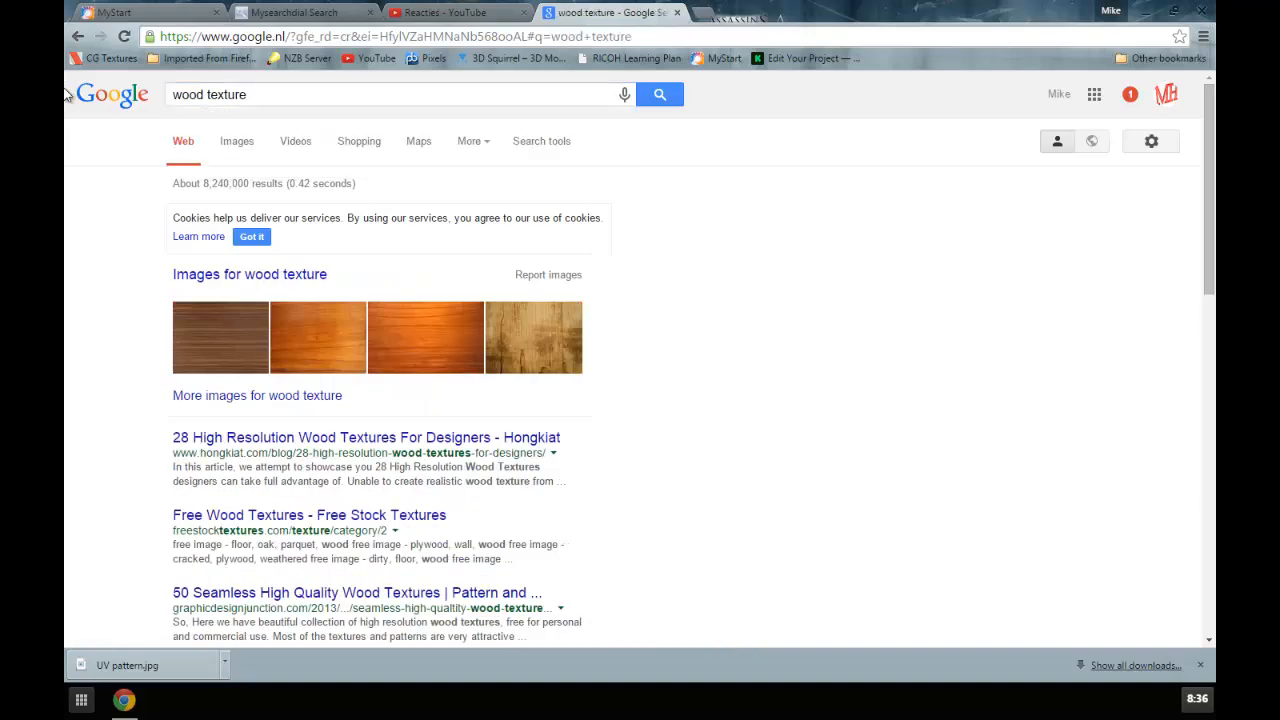
- Choose the dark brown wood veneer from the image results and save it to the Desktop as a JPEG named wood
left_click(244, 146)
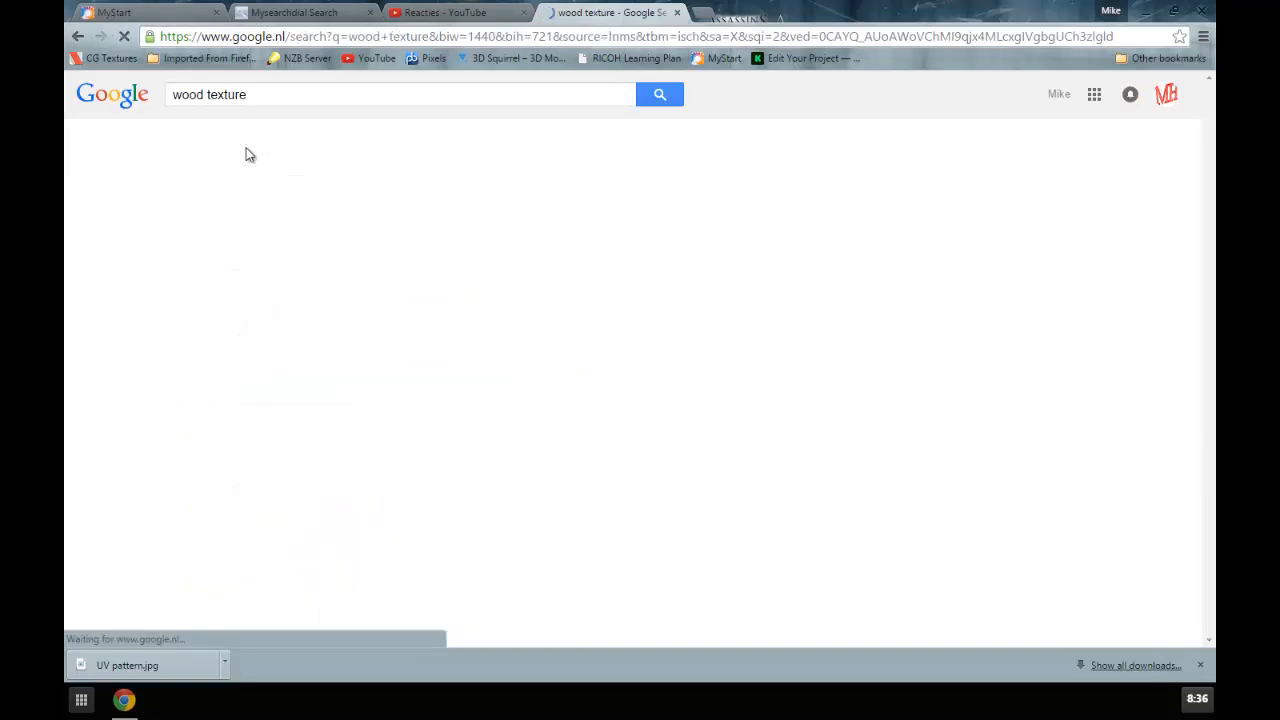
scroll(606, 434, "down", 4)
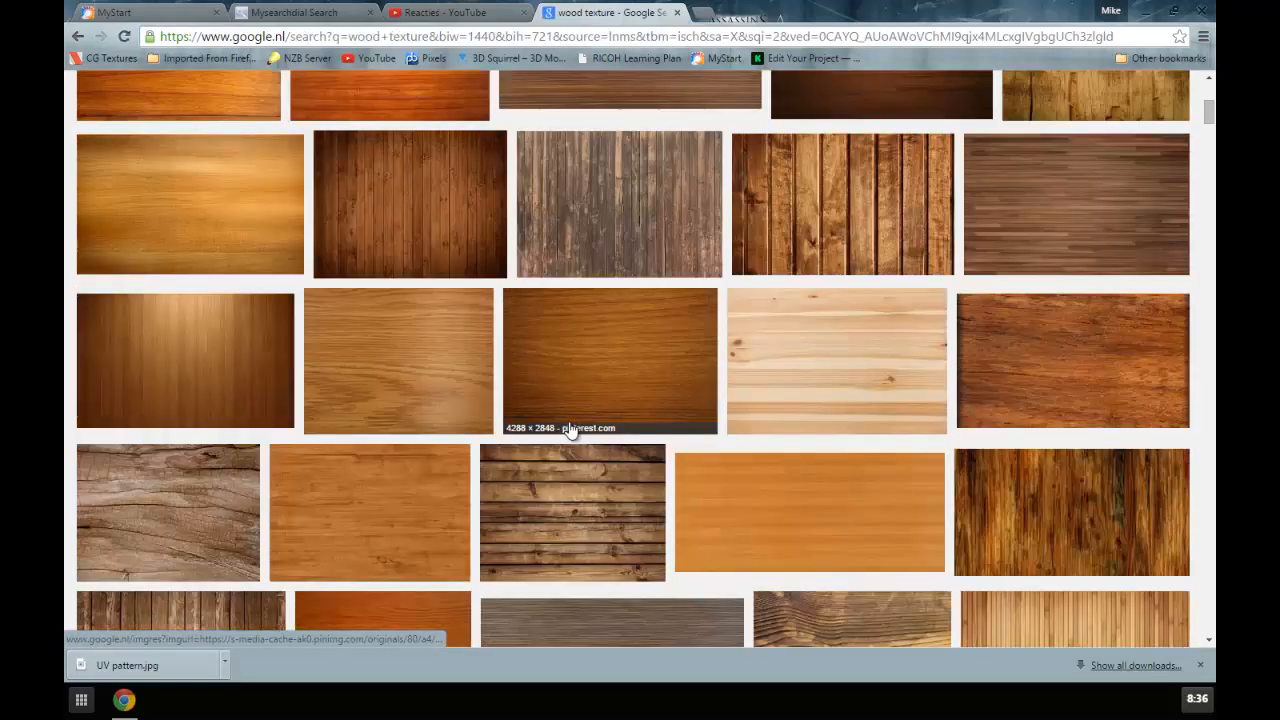
left_click(614, 374)
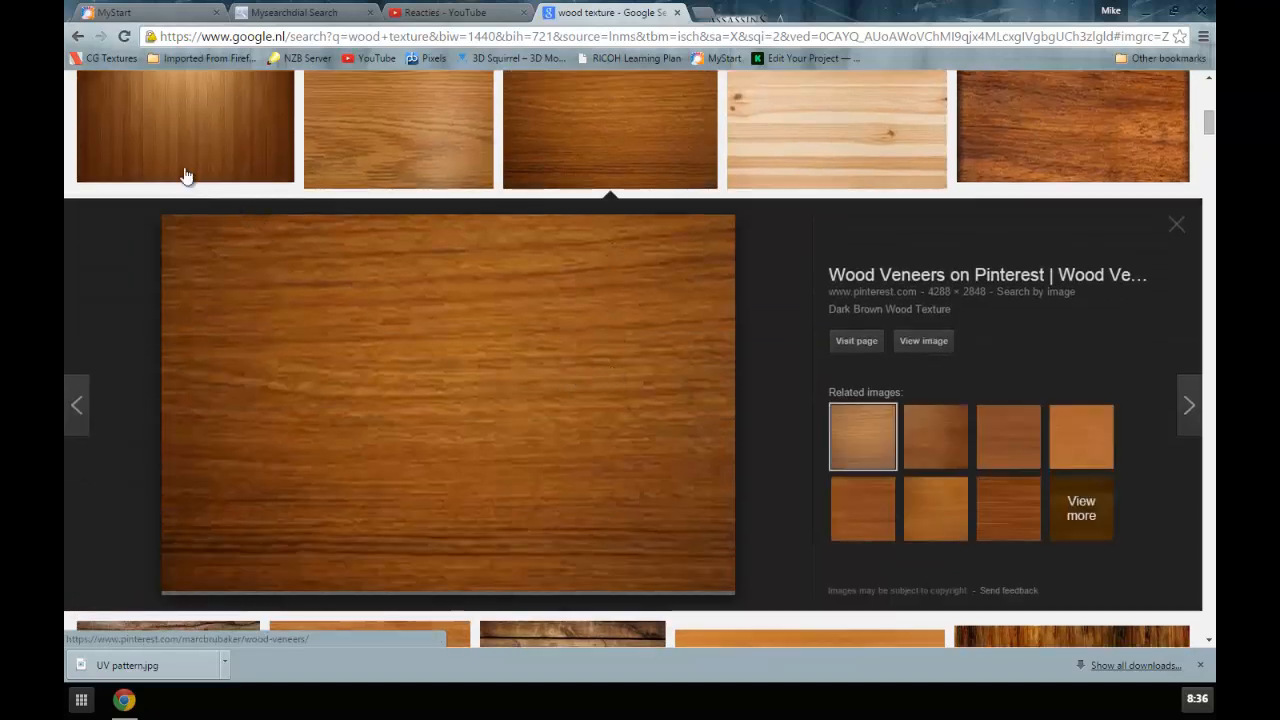
right_click(415, 356)
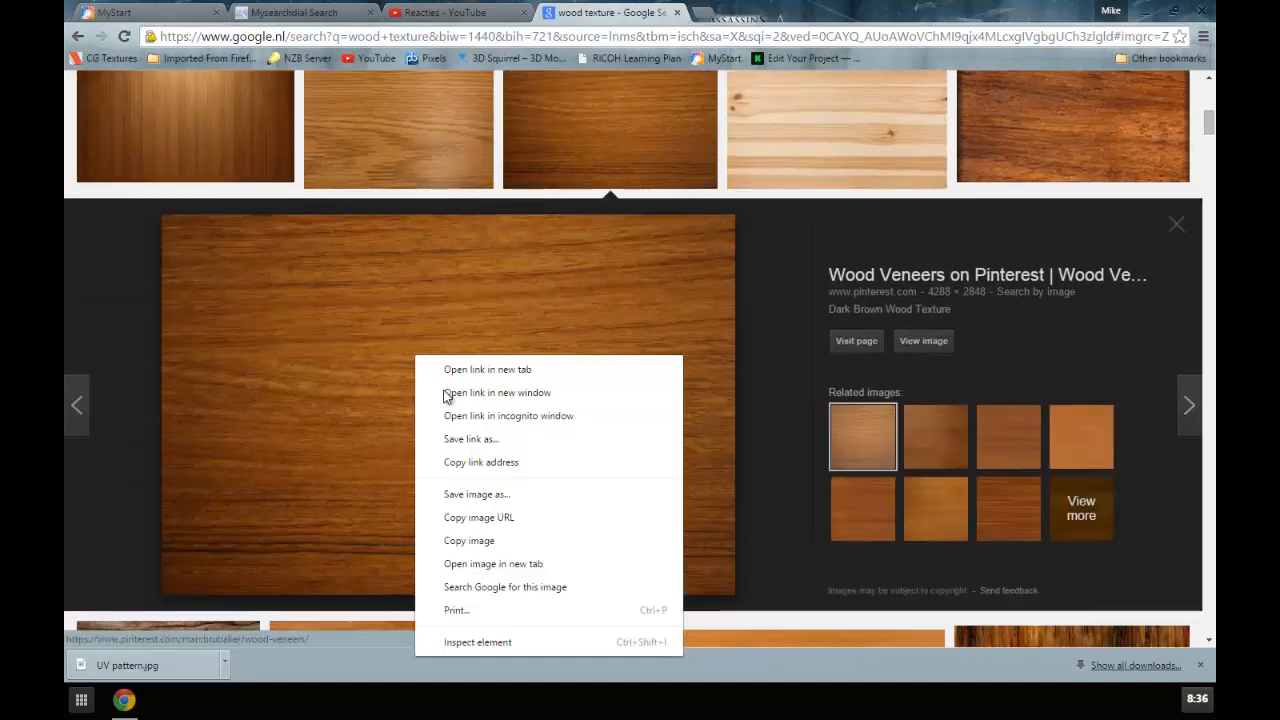
left_click(531, 494)
type("wood")
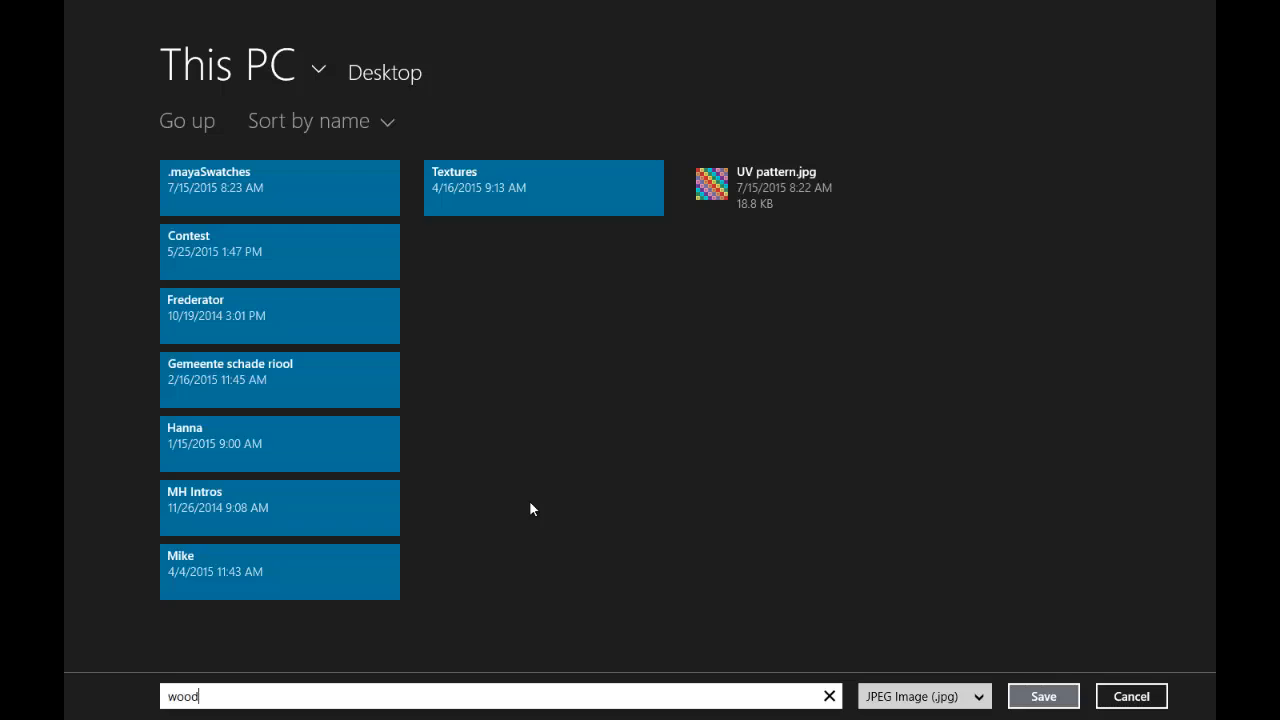
left_click(1043, 696)
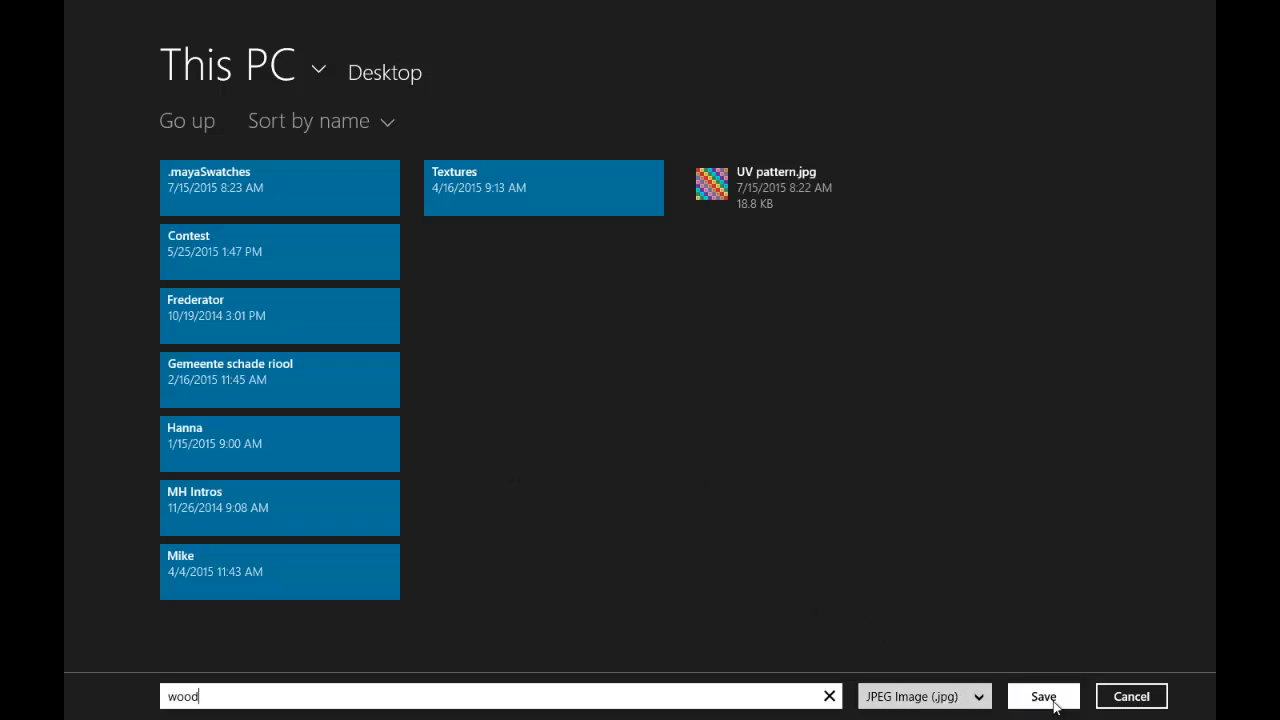
- Switch back to Maya and assign a new Lambert material to the tabletop
key("alt+Tab")
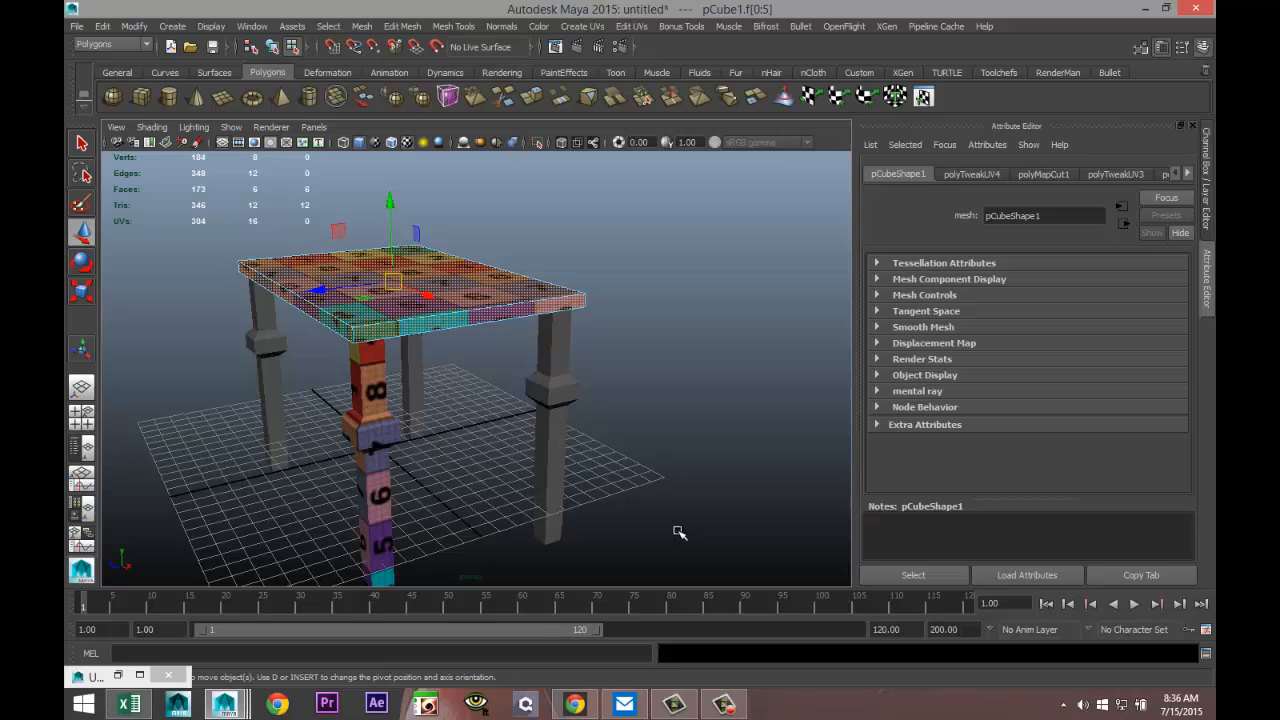
left_click(500, 293)
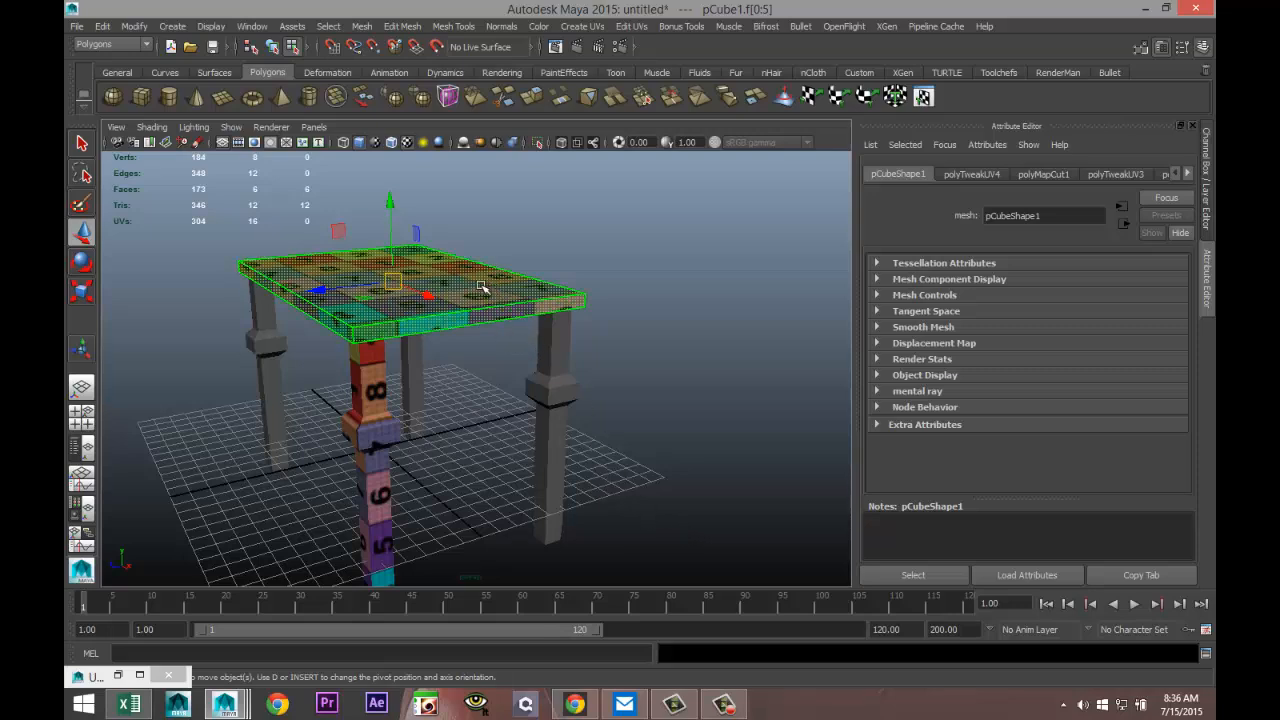
right_click(482, 288)
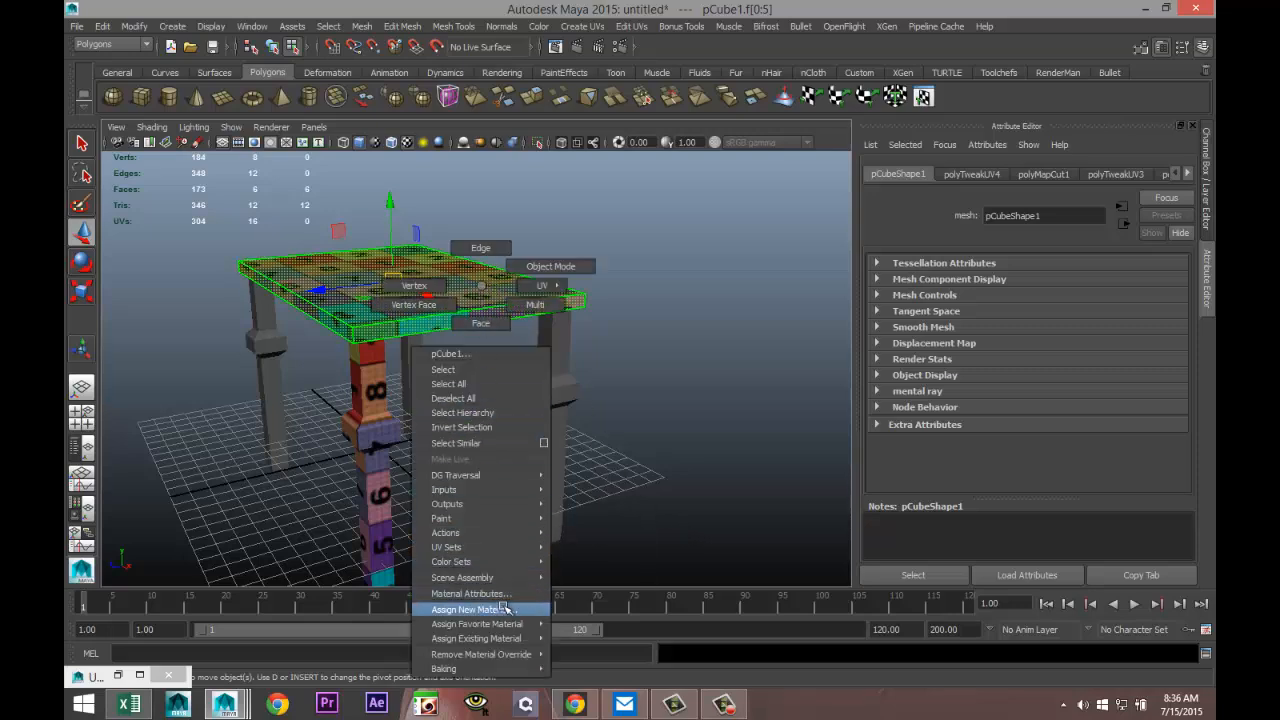
left_click(508, 610)
left_click(650, 355)
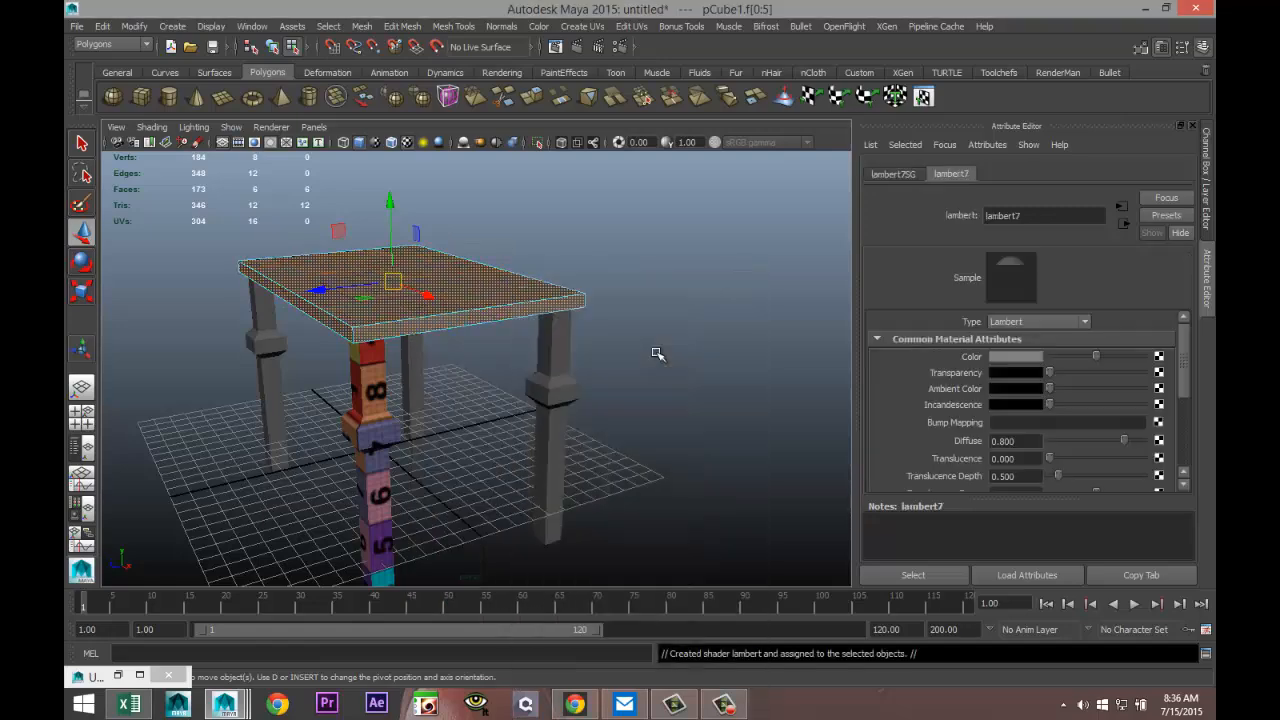
- Connect a File texture to the new material's color and load wood.jpg from the Desktop as its image
left_click(1159, 356)
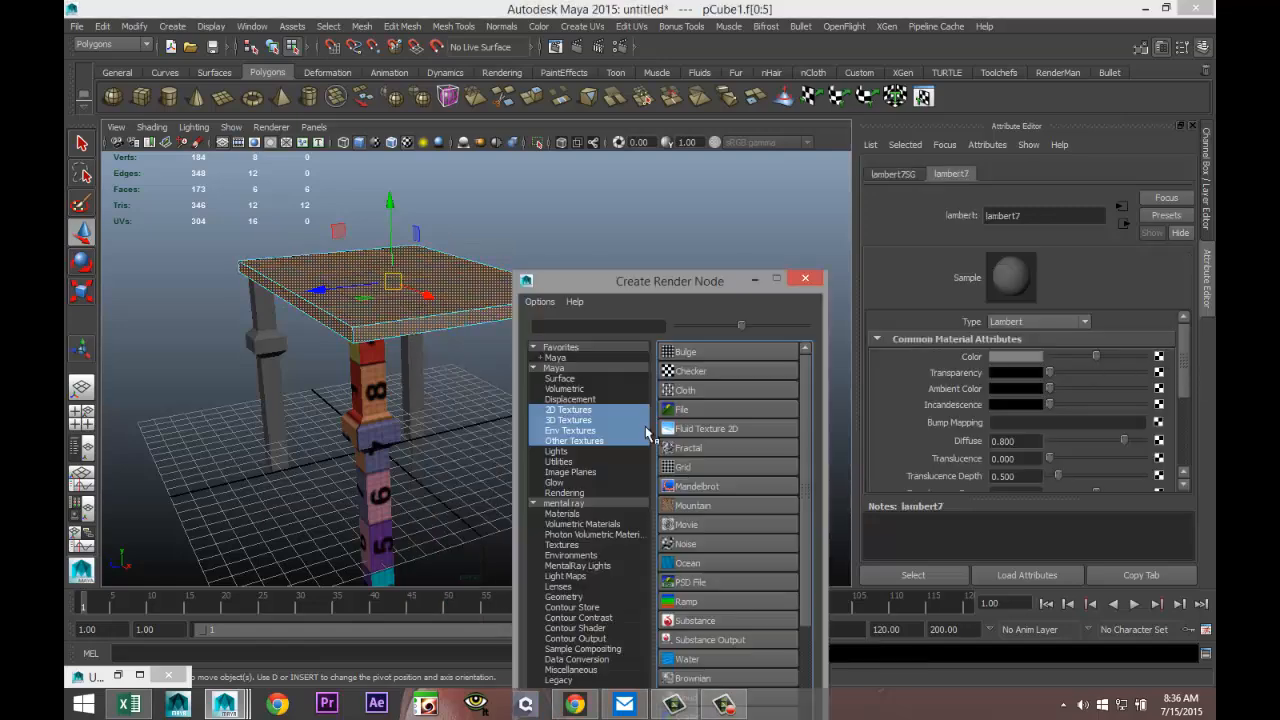
left_click(712, 408)
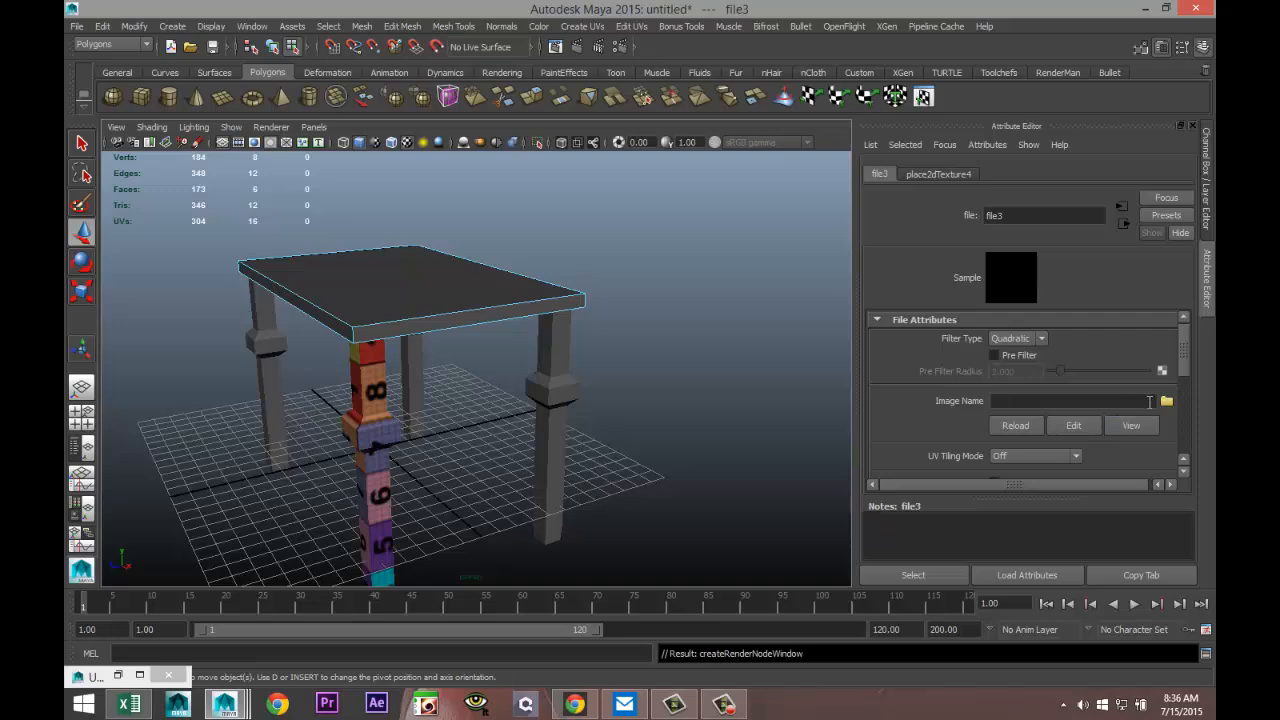
left_click(1166, 402)
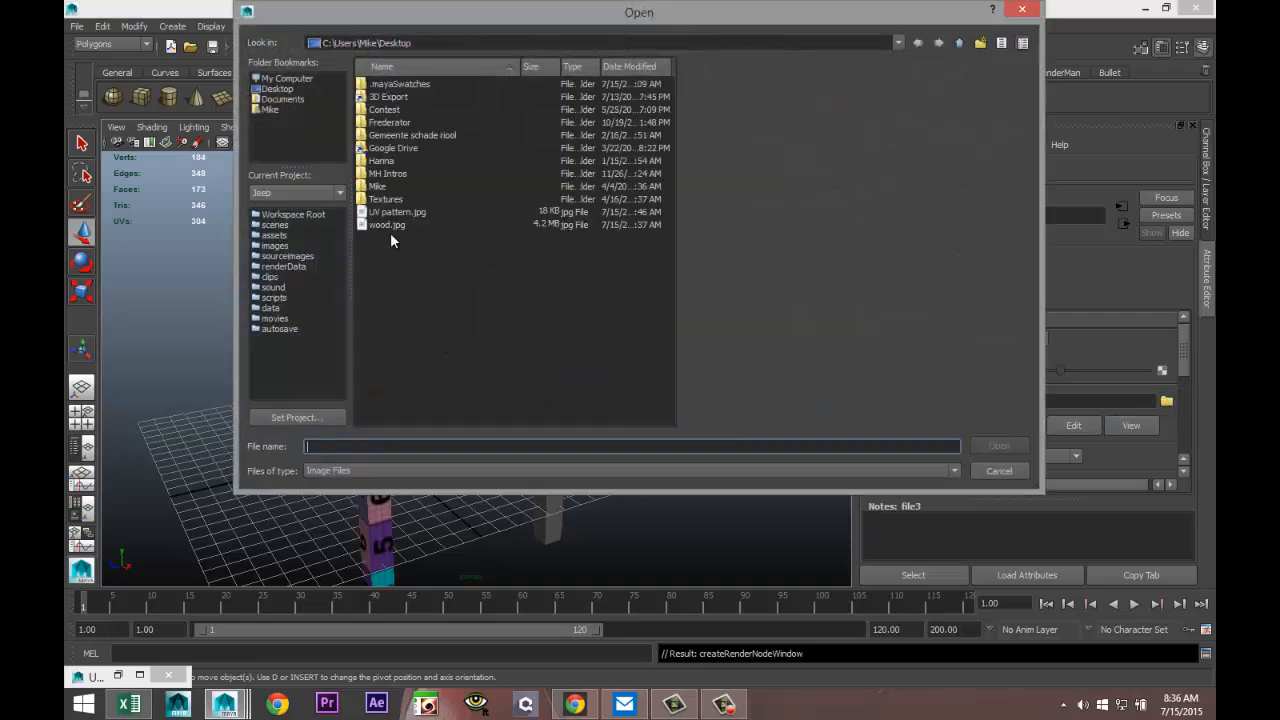
left_click(388, 225)
left_click(996, 446)
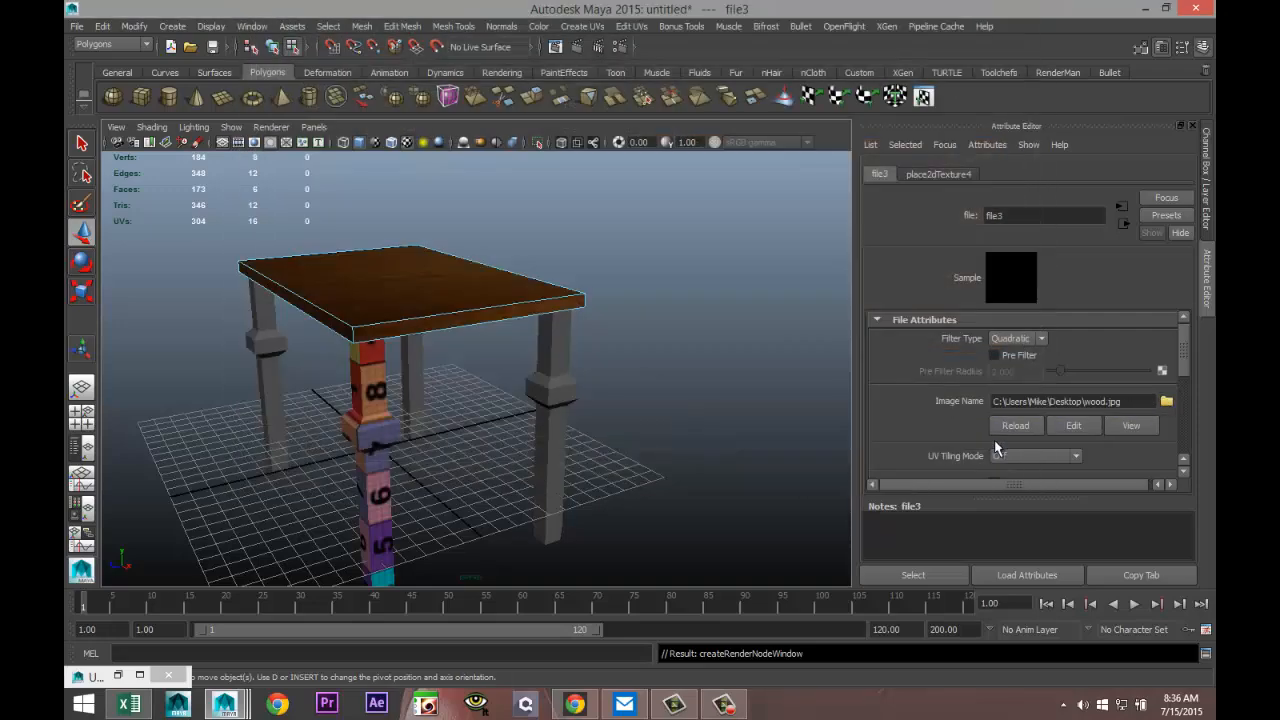
- Select the tabletop in object mode and open its UVs in the UV Texture Editor
scroll(511, 256, "up", 5)
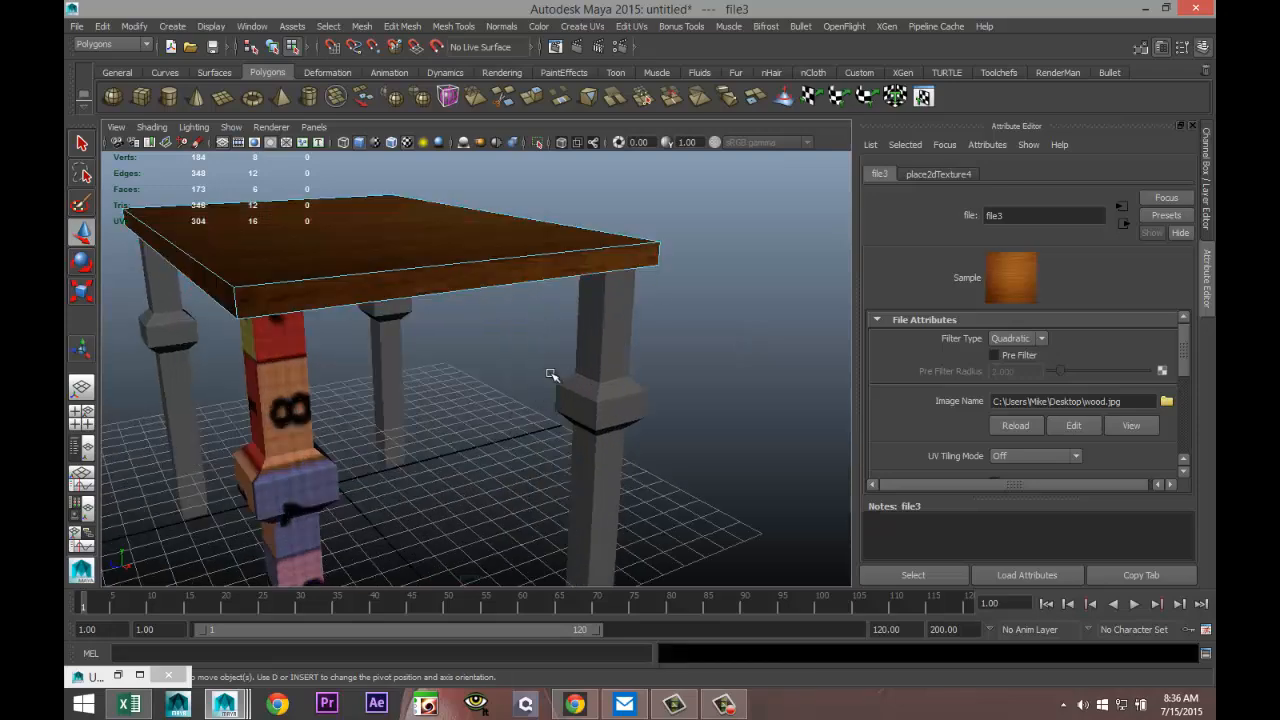
left_click_drag(603, 382, 588, 452, "alt")
middle_click_drag(588, 452, 580, 505, "alt")
left_click_drag(766, 486, 425, 424, "alt")
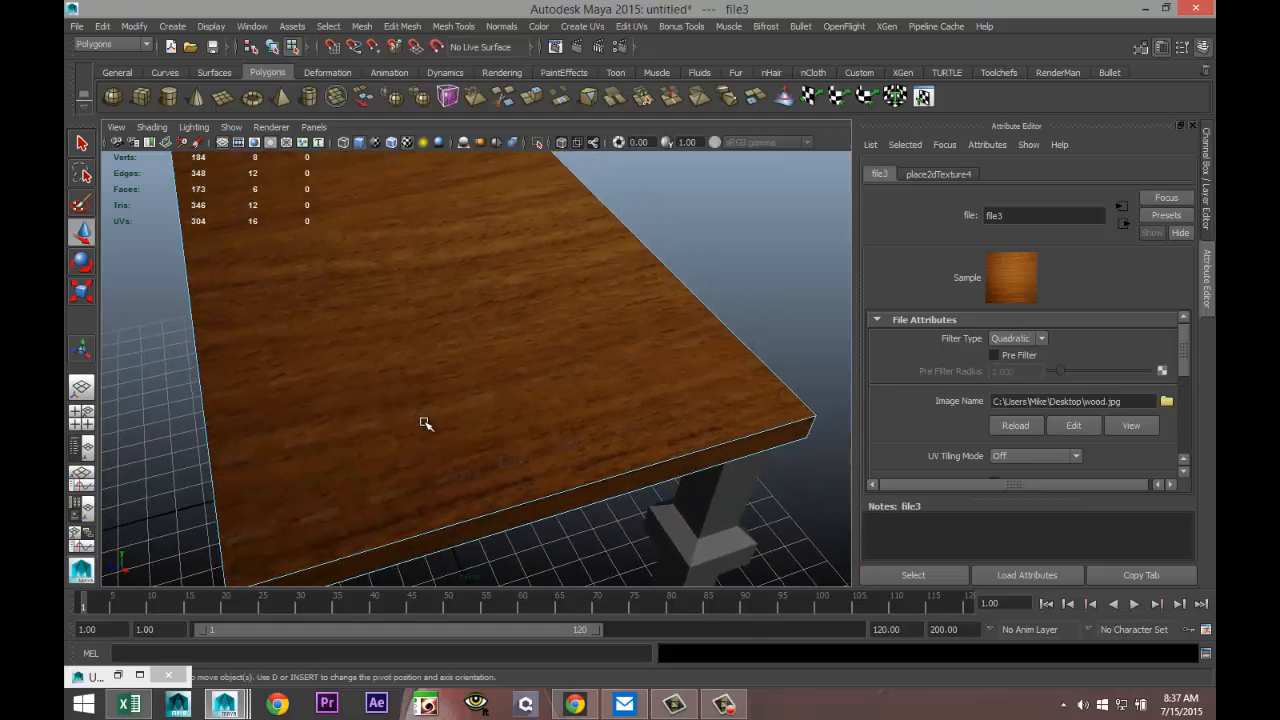
right_click_drag(450, 372, 508, 316)
left_click(501, 326)
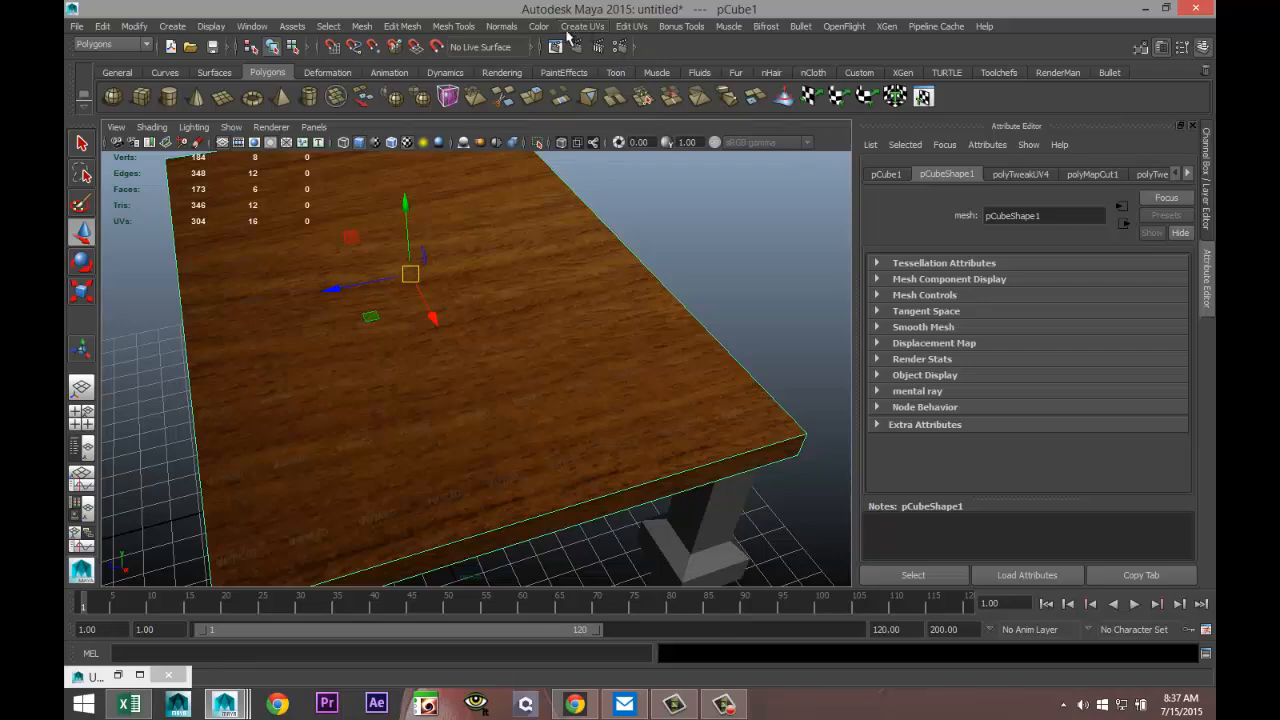
left_click(617, 28)
left_click(703, 344)
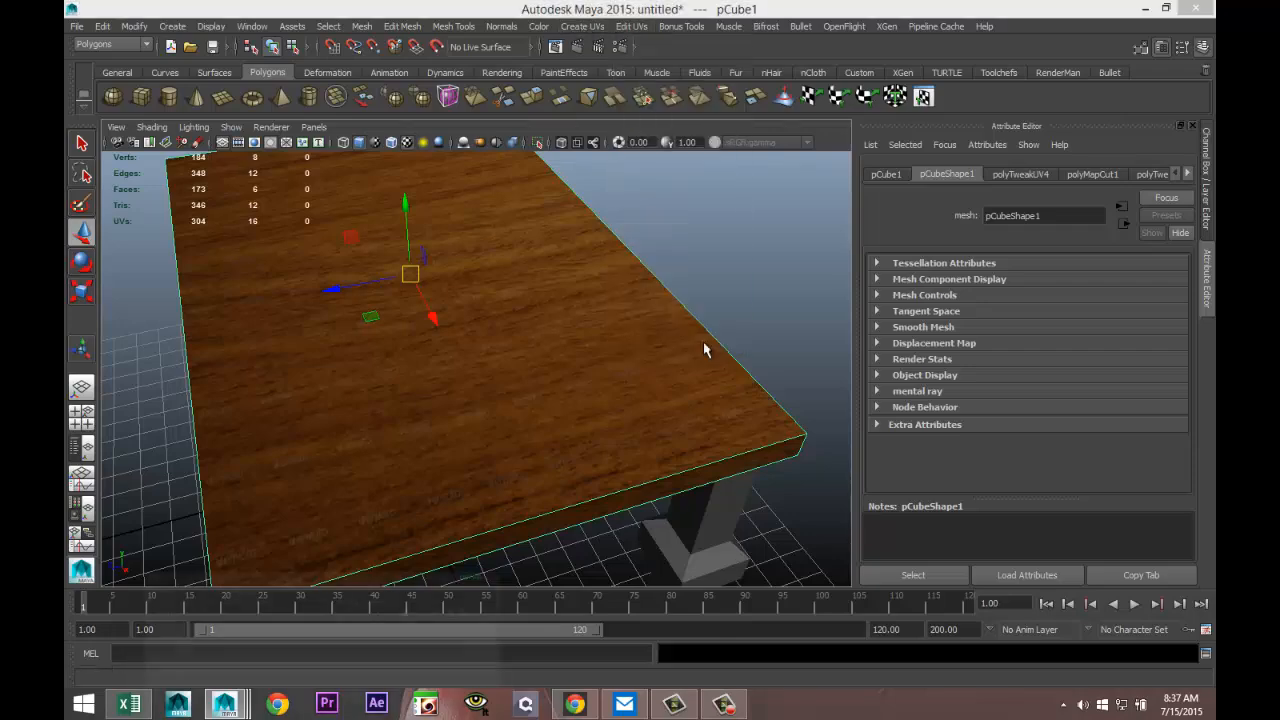
- Rotate all of the tabletop's UV shells by 90 degrees to turn the wood grain direction
right_click_drag(877, 272, 839, 261)
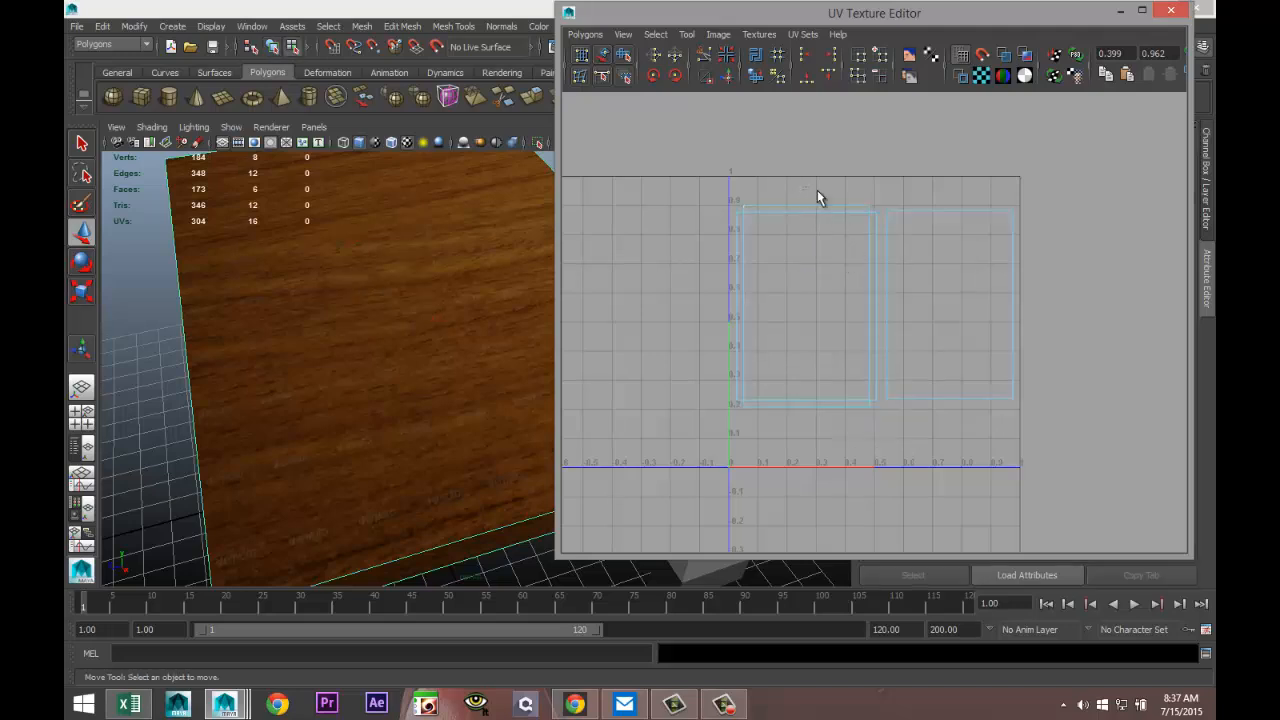
left_click_drag(817, 190, 970, 305)
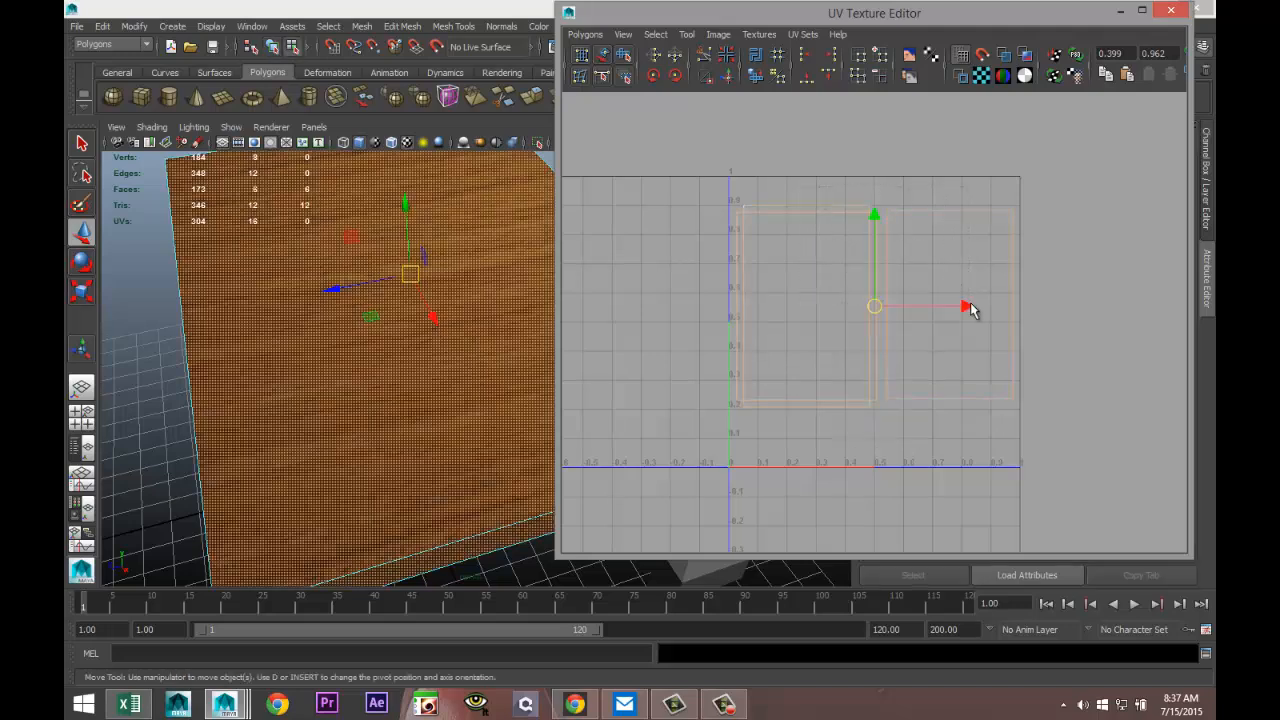
left_click(675, 76)
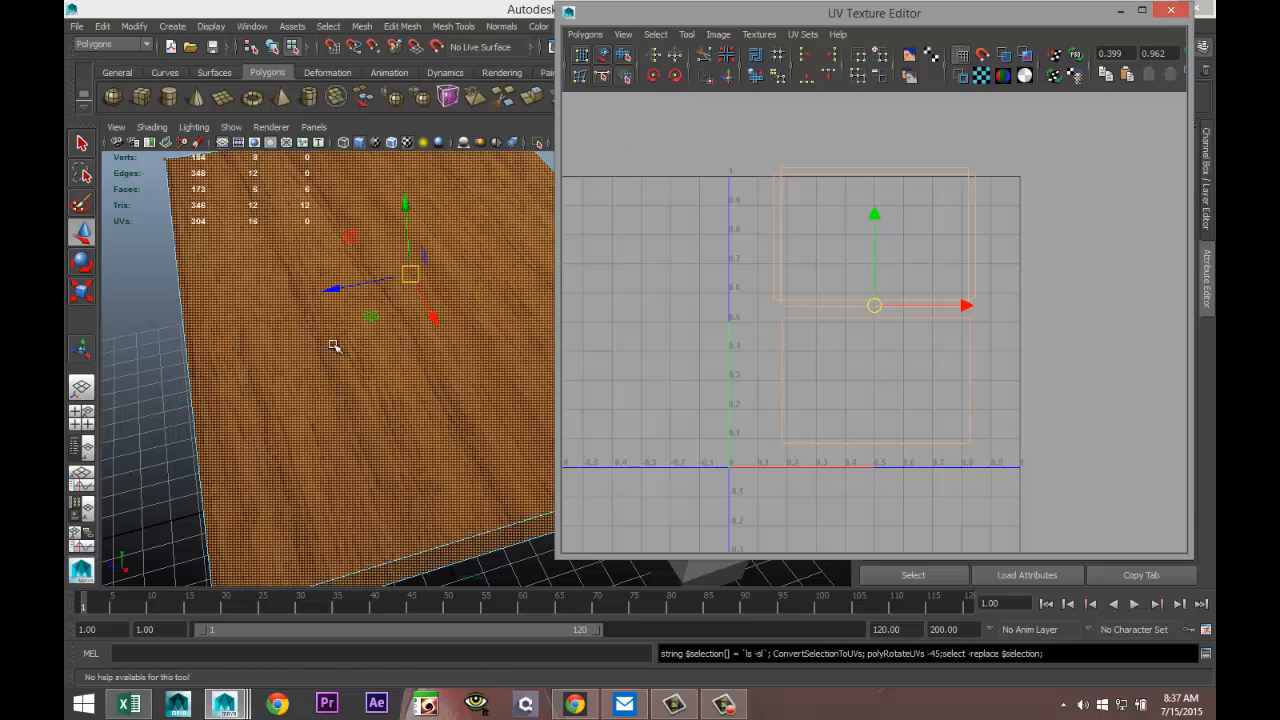
scroll(310, 381, "down", 5)
left_click(229, 430)
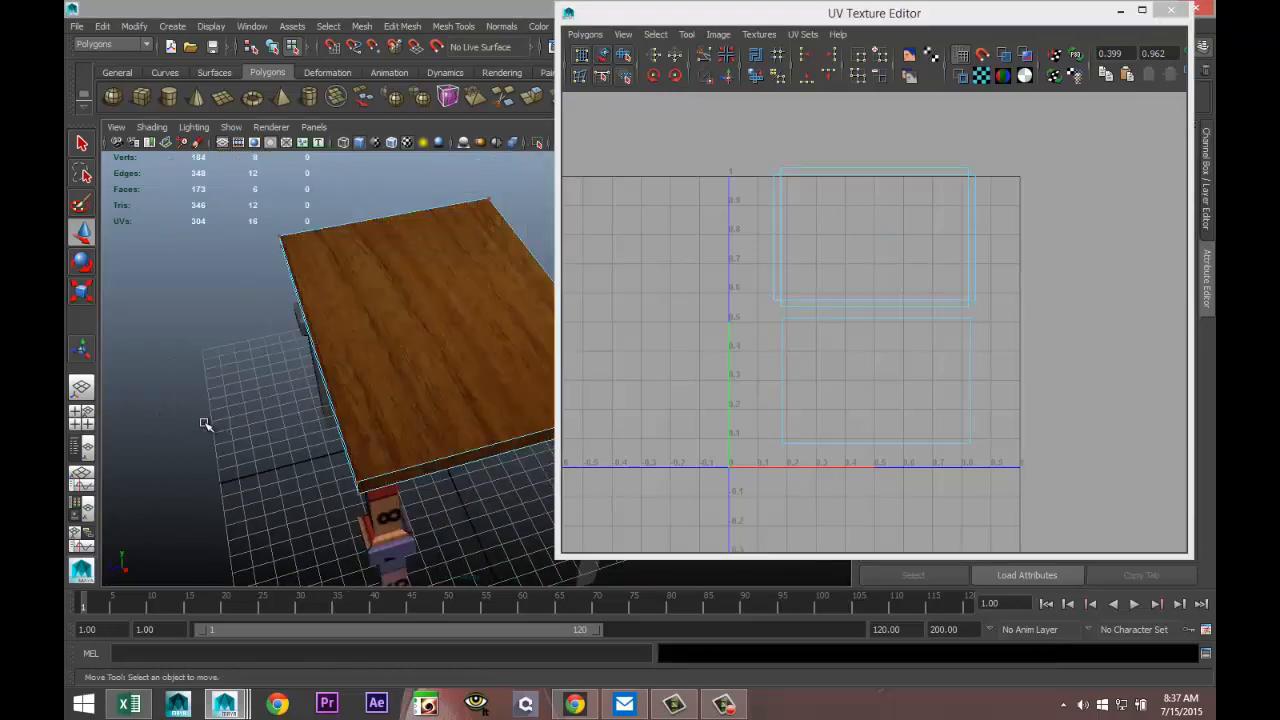
- Move all the tabletop UV shells down together to fit inside the 0 to 1 UV space, and minimize the UV Texture Editor
left_click_drag(205, 424, 288, 394, "alt")
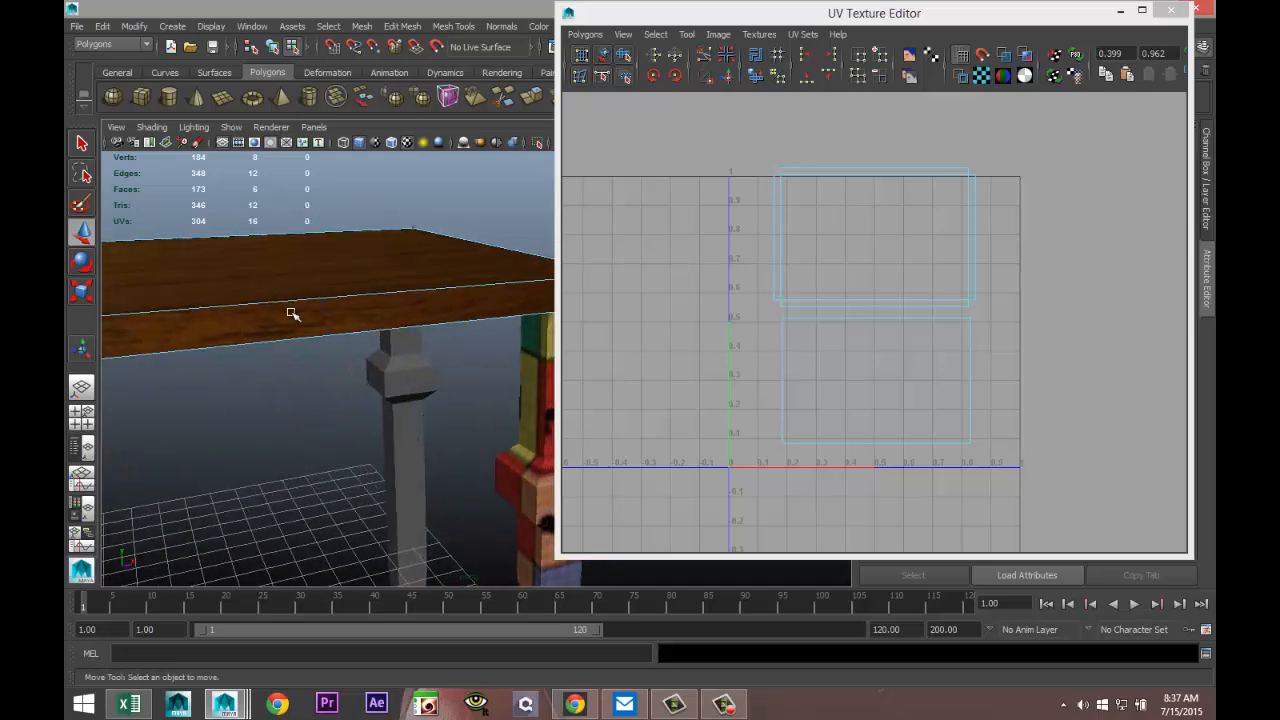
left_click_drag(291, 314, 333, 432, "alt")
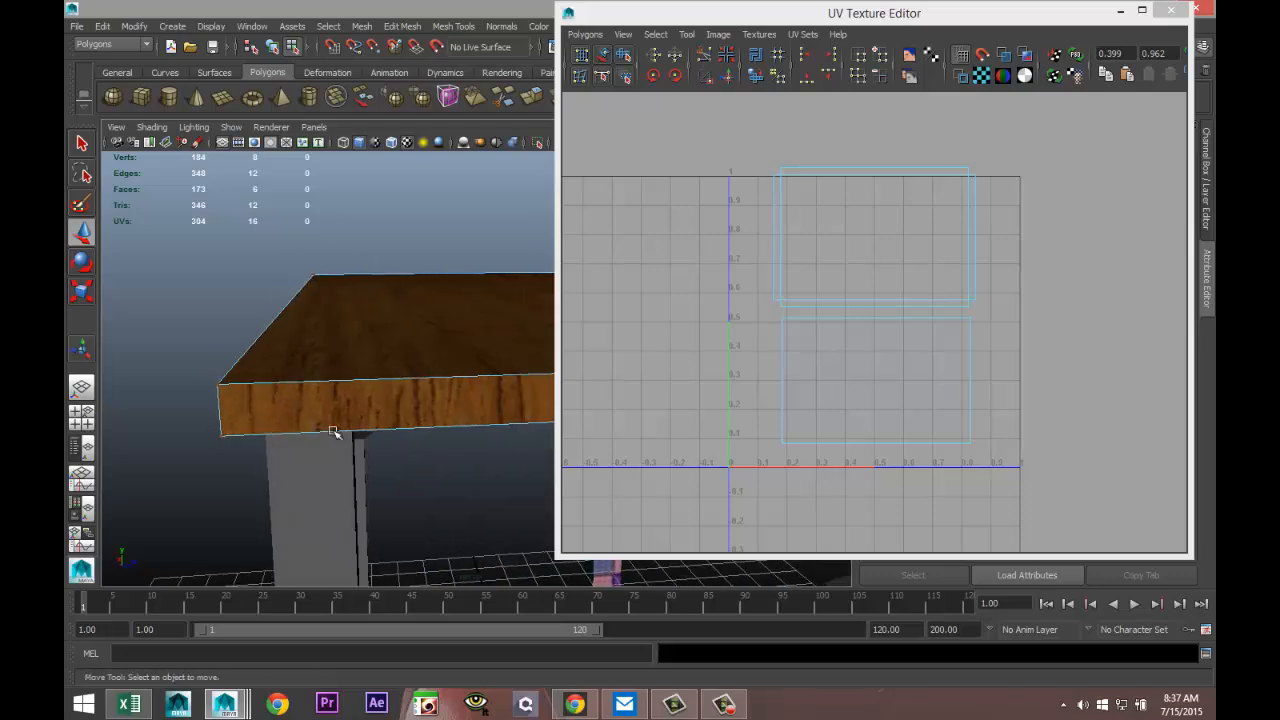
middle_click_drag(337, 450, 260, 388, "alt")
left_click_drag(260, 388, 277, 451, "alt")
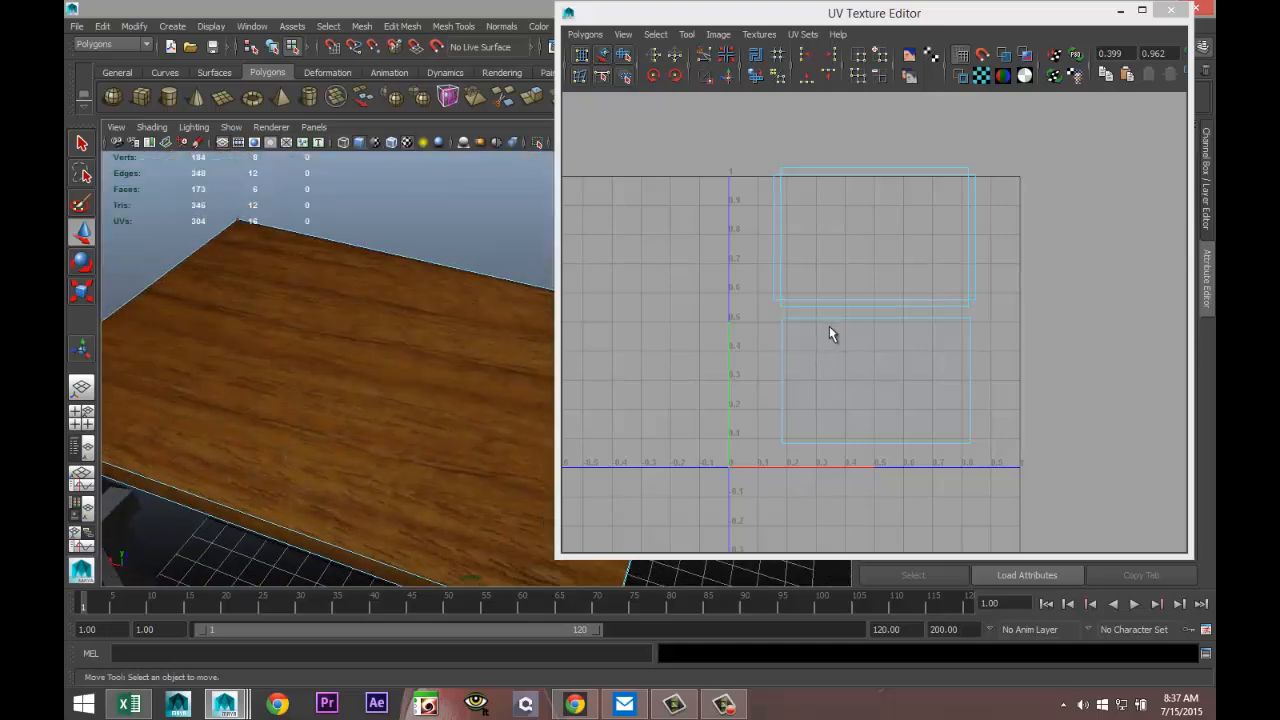
right_click_drag(845, 302, 787, 283)
left_click(880, 254)
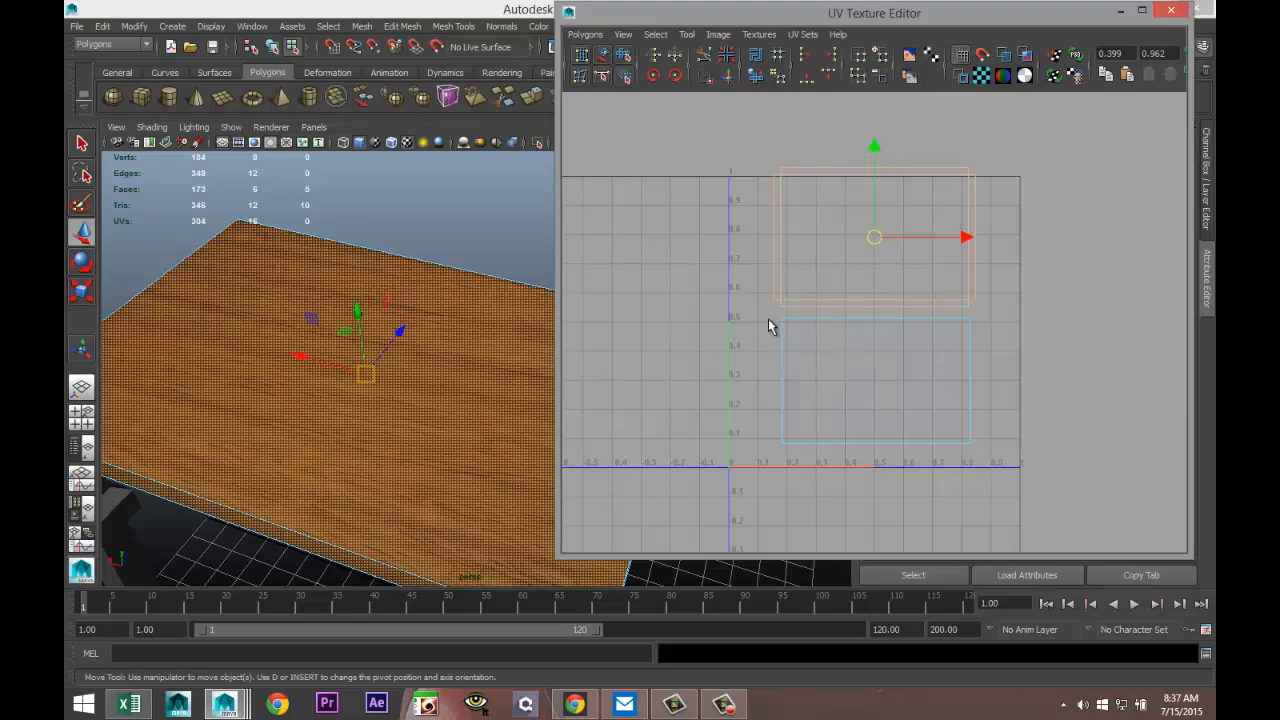
left_click(860, 366, "shift")
left_click_drag(873, 221, 880, 237)
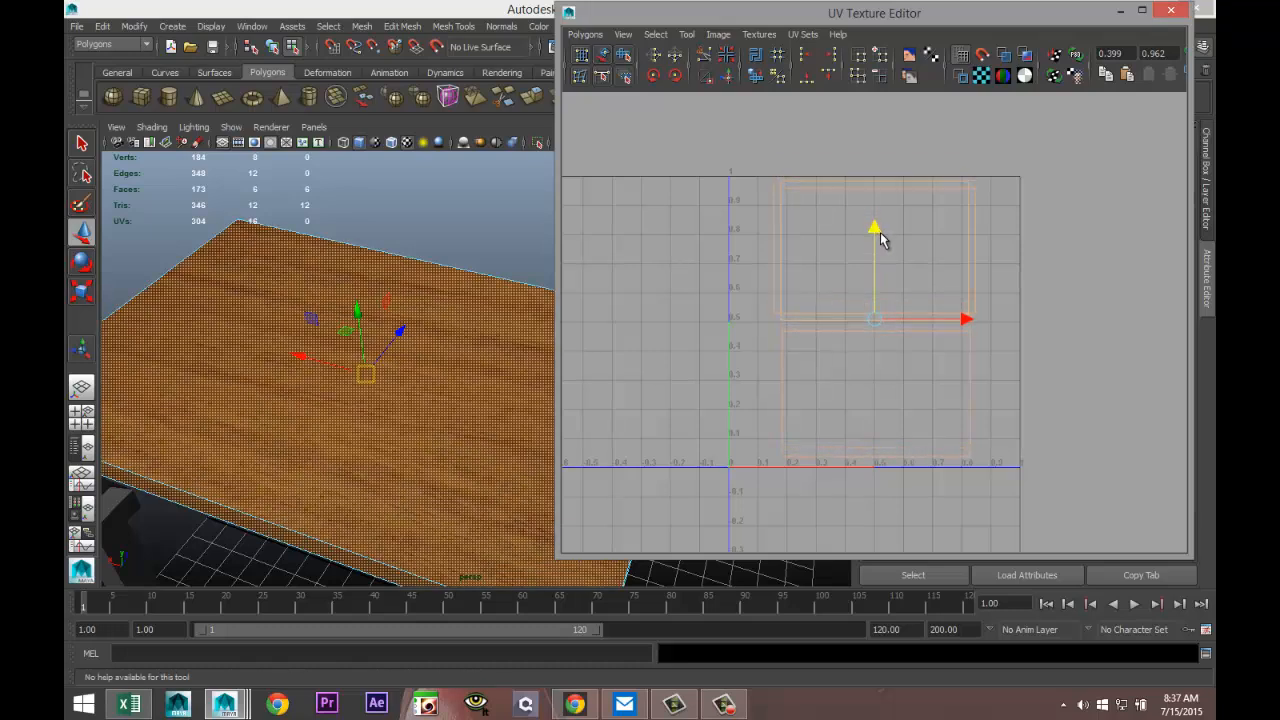
left_click(1119, 10)
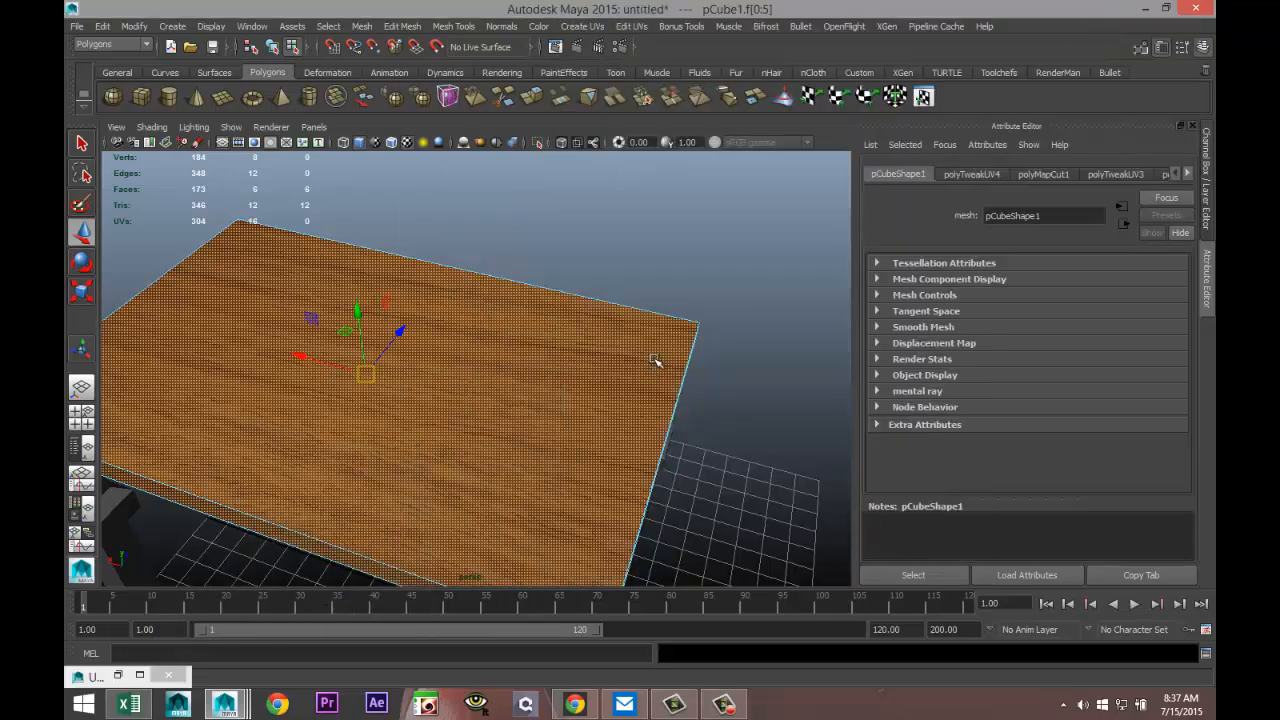
- Assign a new Lambert material to the front table leg that has the numbered UV pattern
left_click_drag(406, 457, 486, 449, "alt")
middle_click_drag(486, 449, 552, 314, "alt")
left_click_drag(350, 412, 481, 408, "alt")
middle_click_drag(435, 420, 406, 488, "alt")
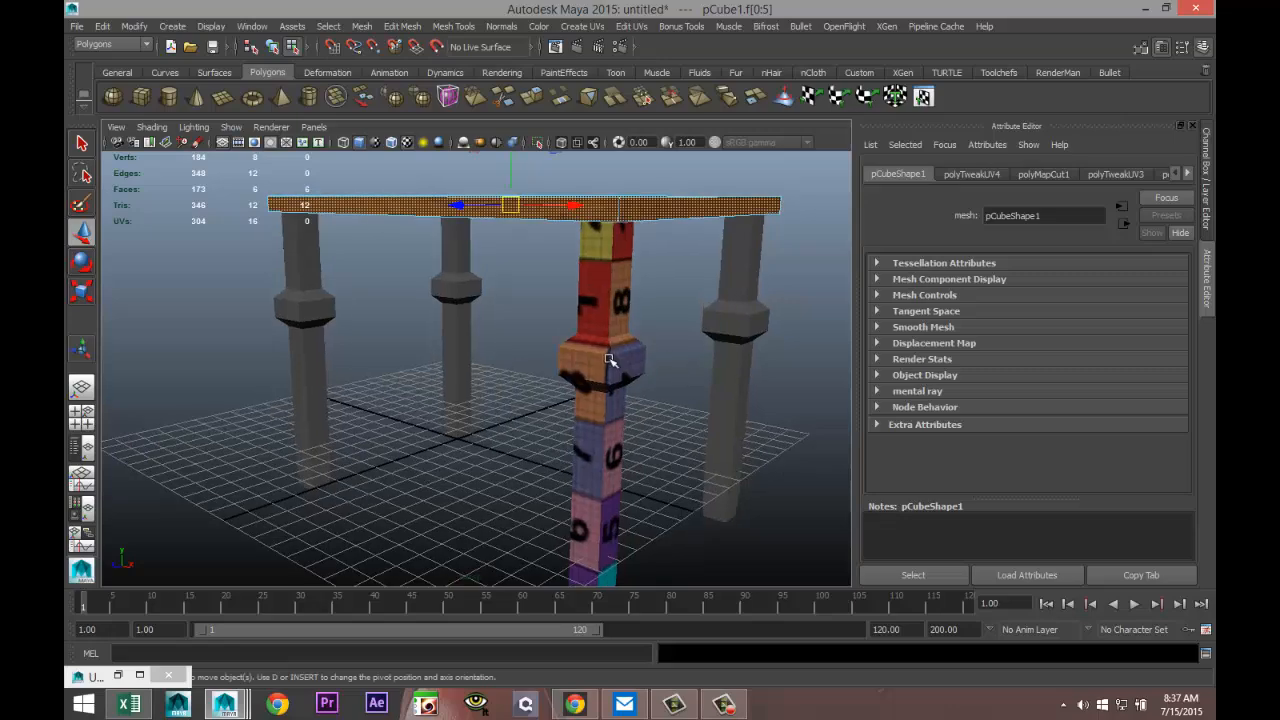
right_click_drag(610, 360, 697, 637)
scroll(647, 492, "up", 2)
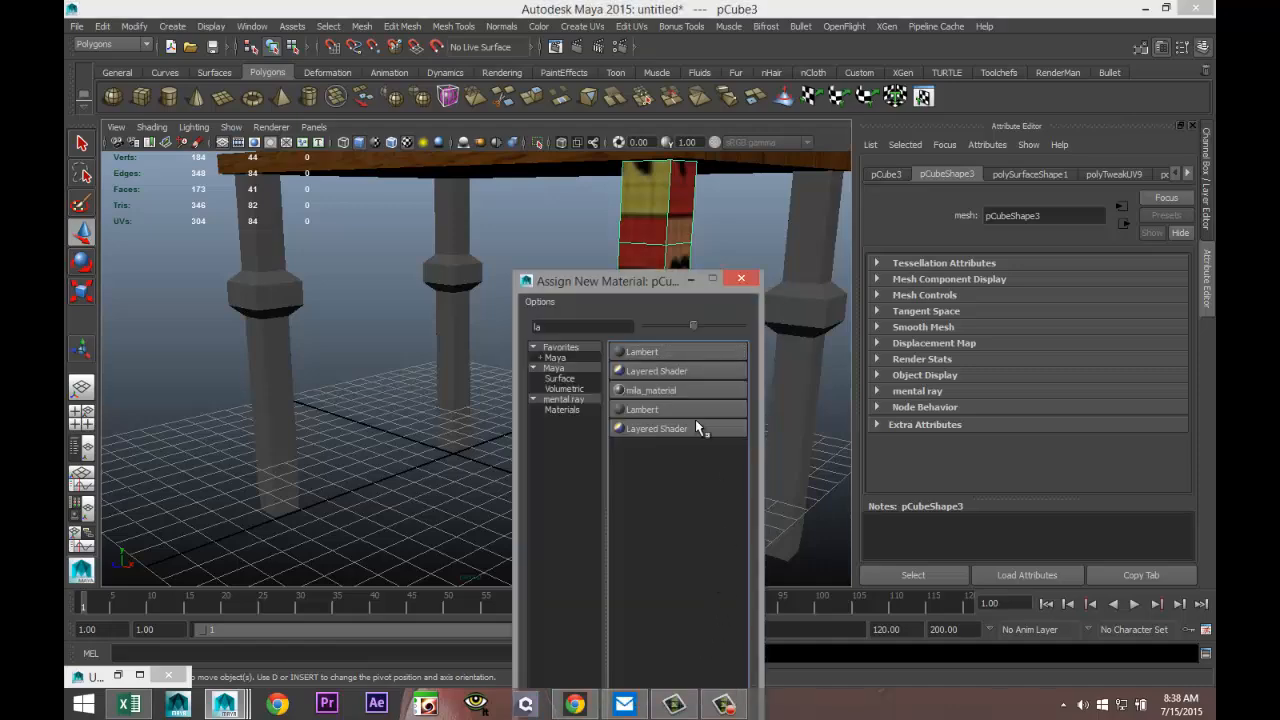
left_click(665, 353)
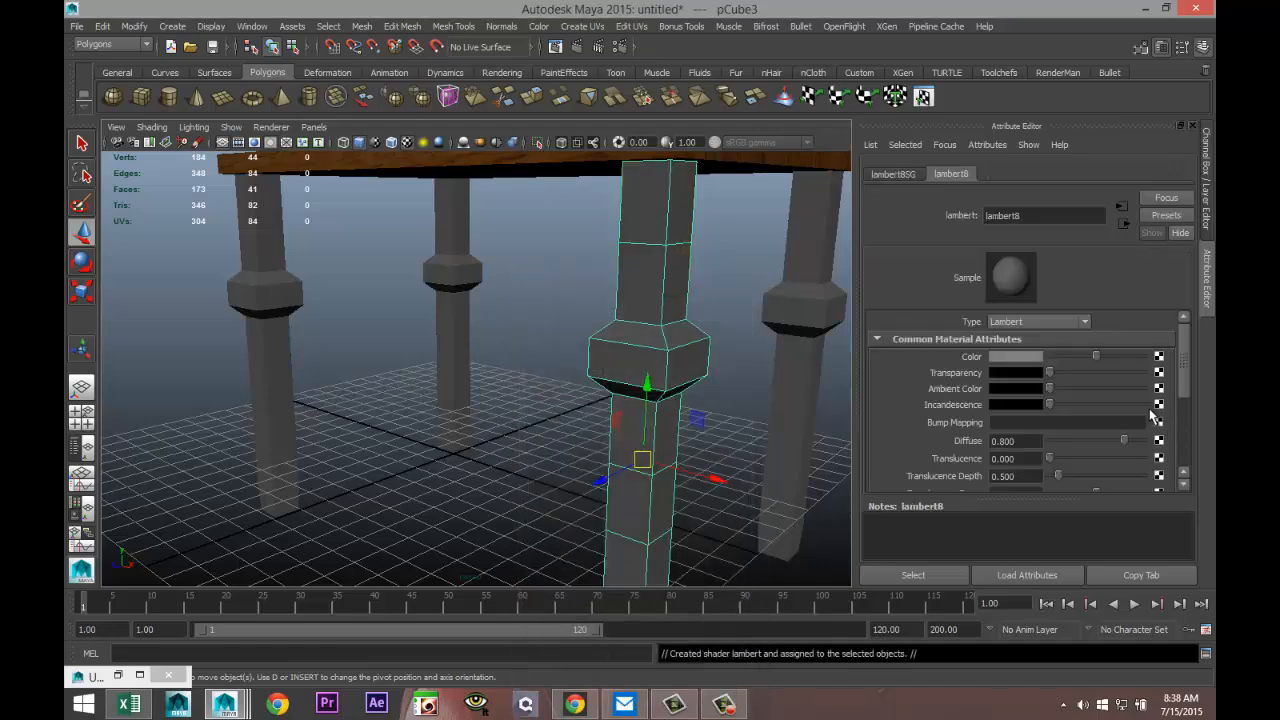
- Connect a File texture to the leg material's color and load wood.jpg from the Desktop
left_click(1158, 357)
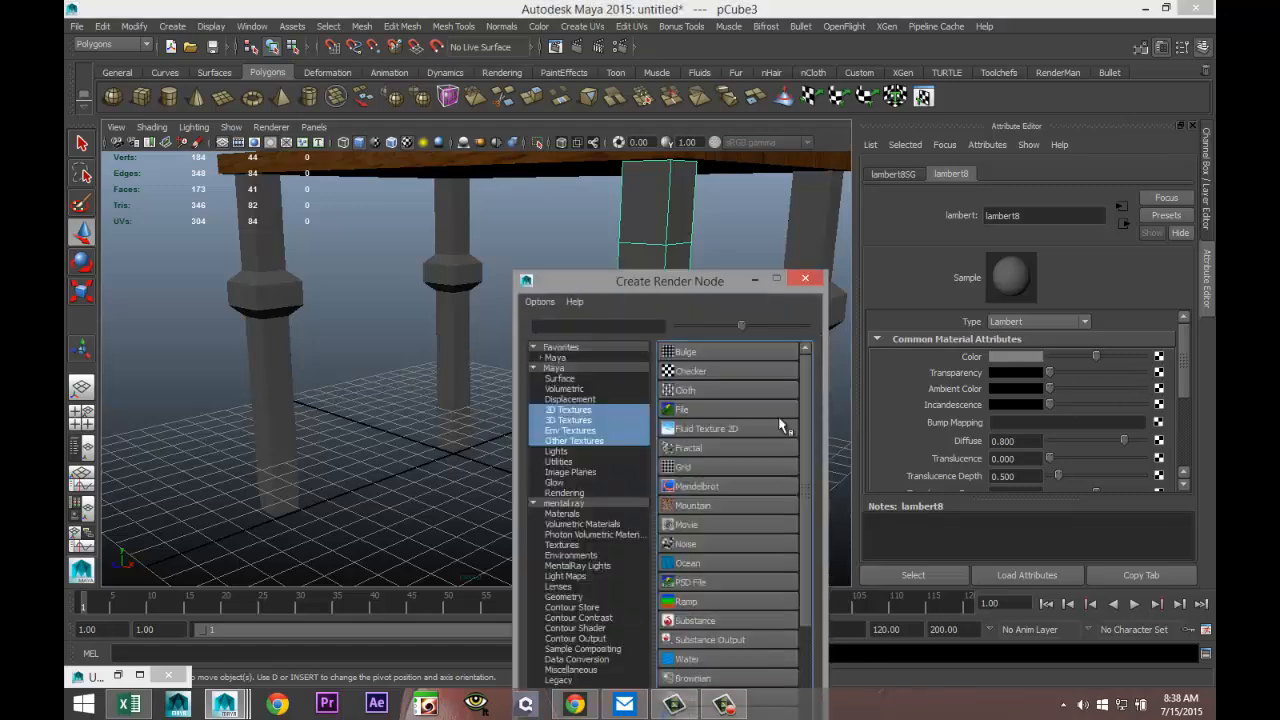
left_click(686, 411)
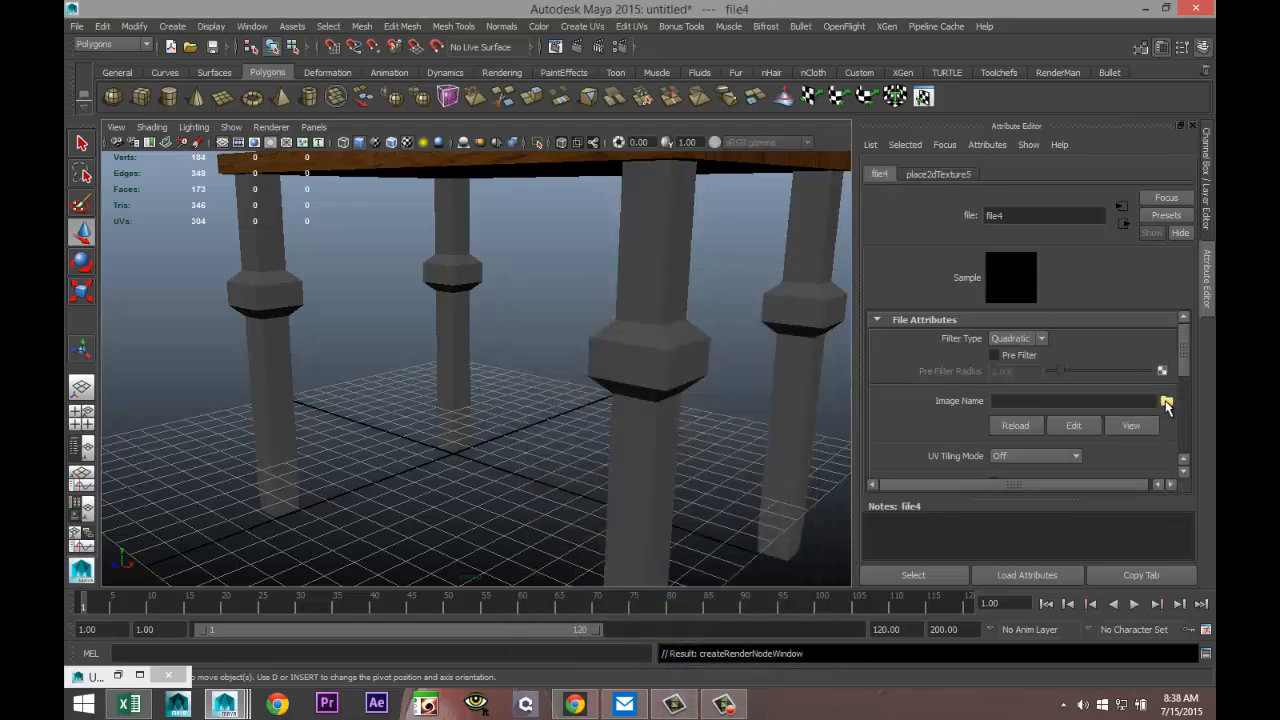
left_click(1166, 401)
left_click(387, 224)
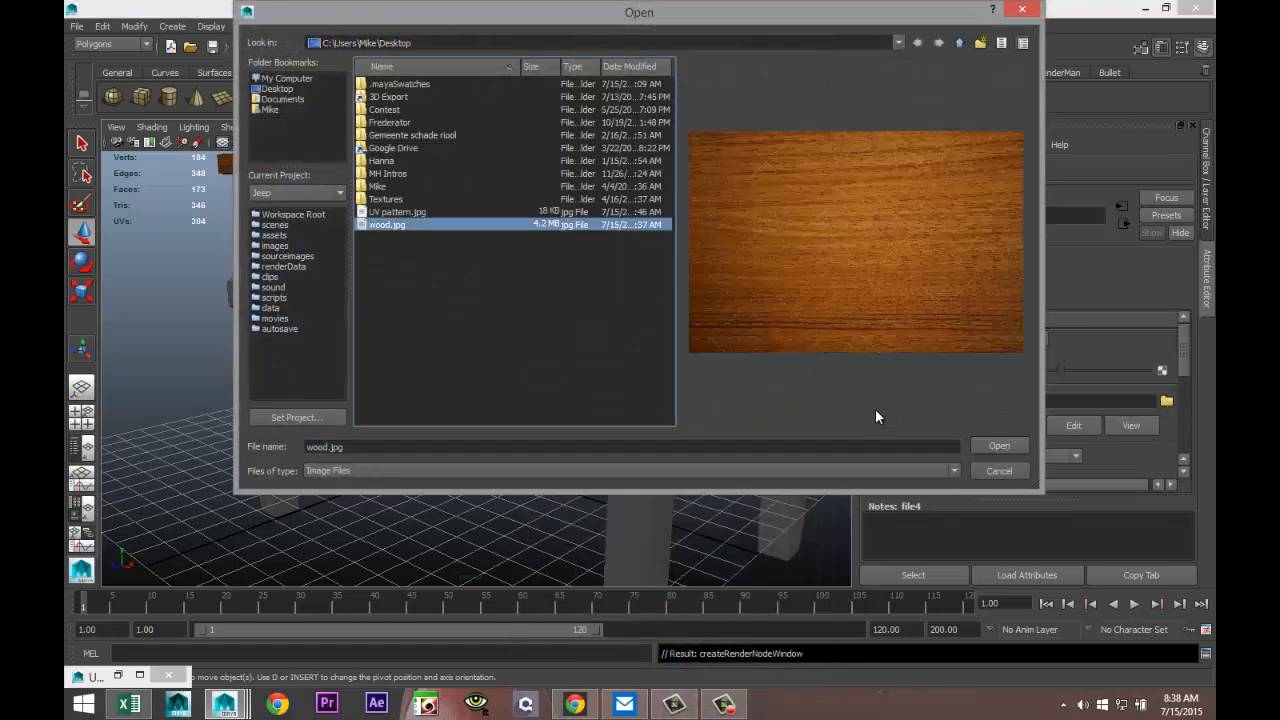
left_click(990, 446)
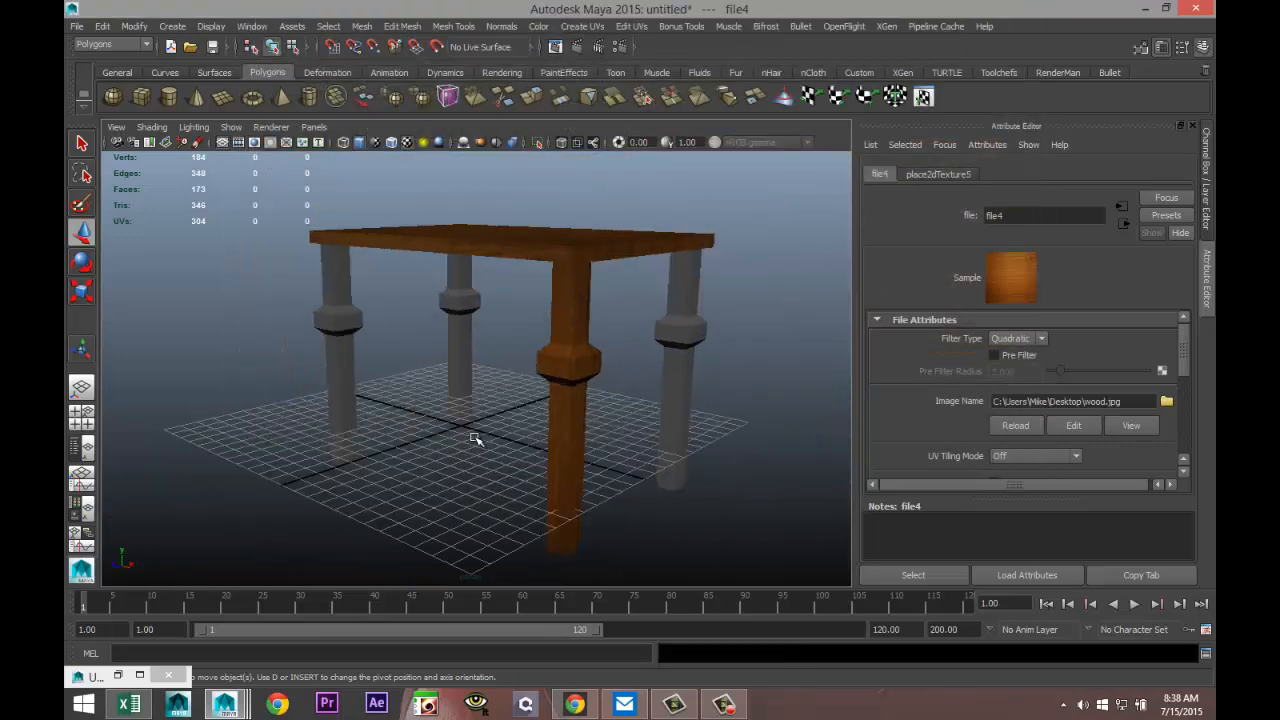
- Inspect the wood grain on the front leg, and open the leg's UVs in the UV Texture Editor
scroll(475, 438, "up", 2)
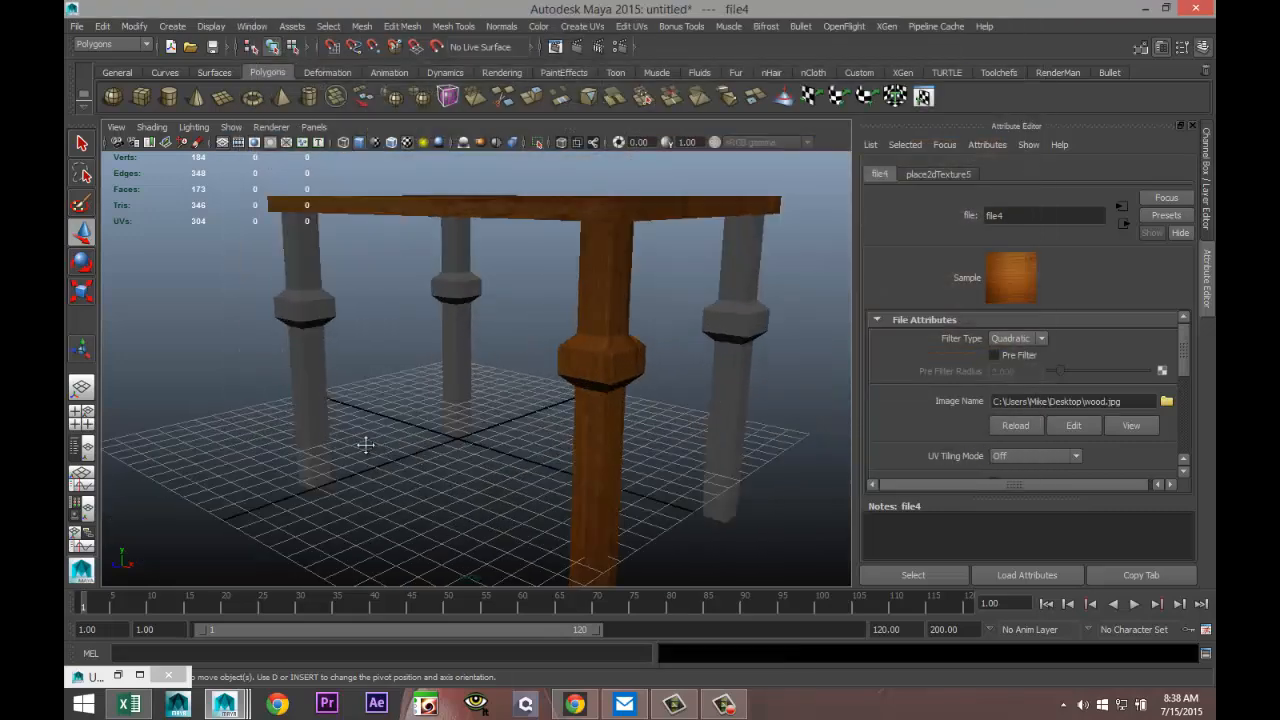
middle_click_drag(366, 445, 226, 421, "alt")
left_click(575, 510)
scroll(562, 506, "up", 3)
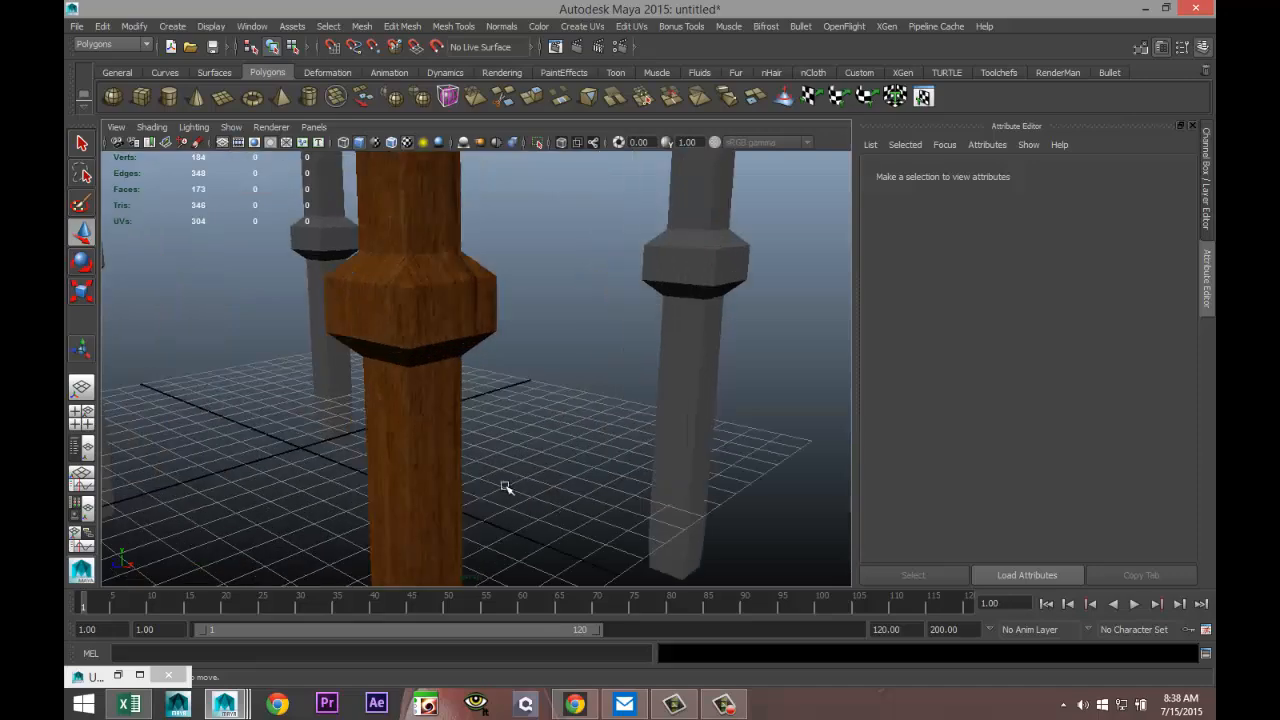
scroll(552, 511, "down", 3)
left_click(494, 381)
scroll(567, 426, "down", 2)
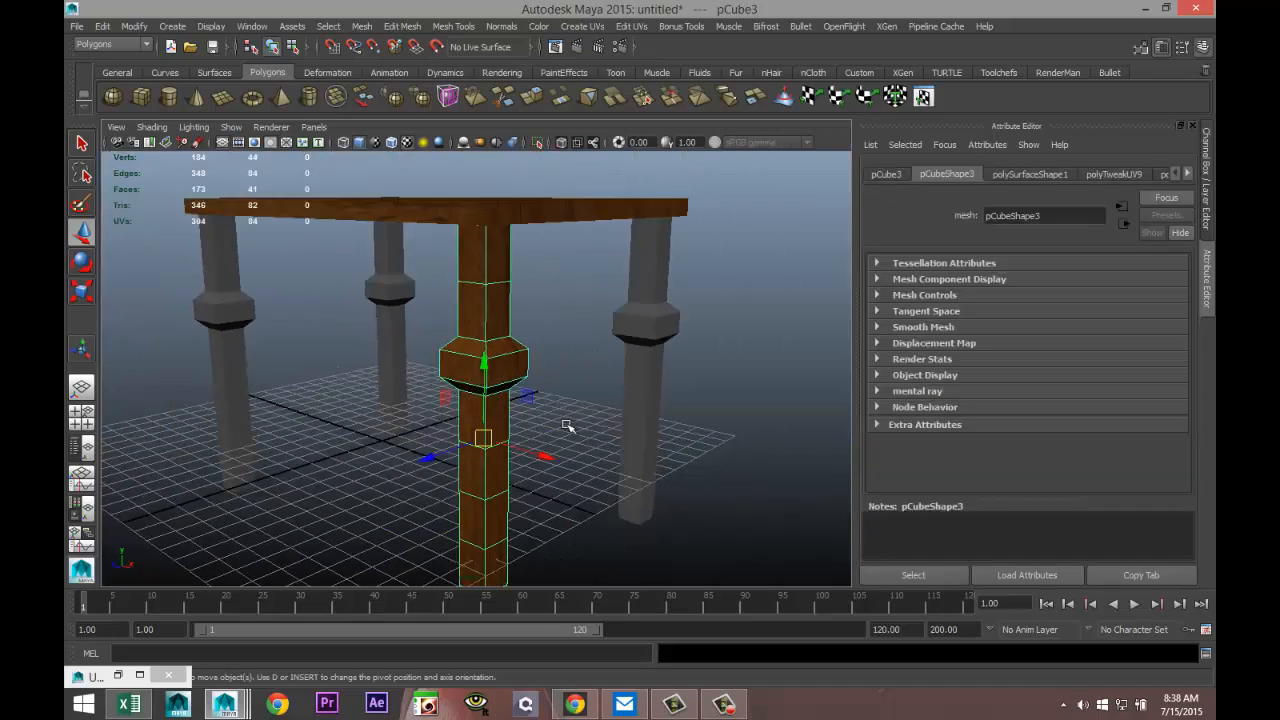
scroll(567, 426, "down", 2)
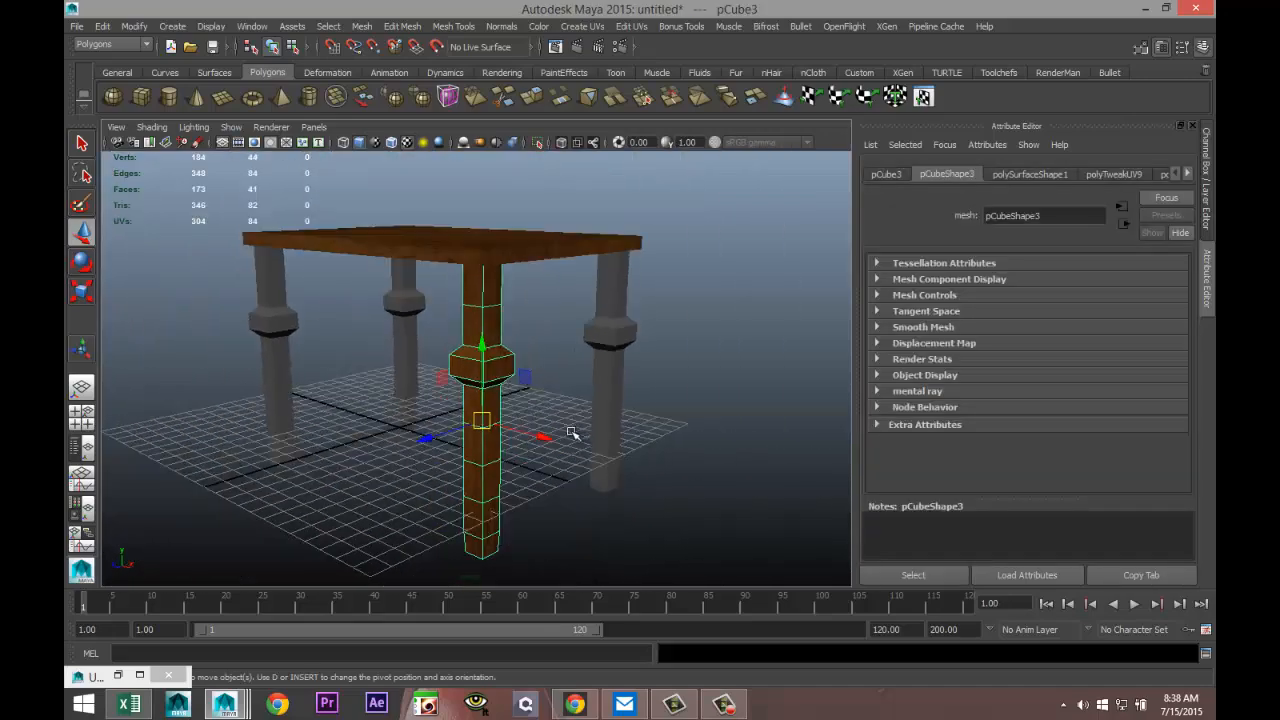
left_click(632, 26)
left_click(712, 345)
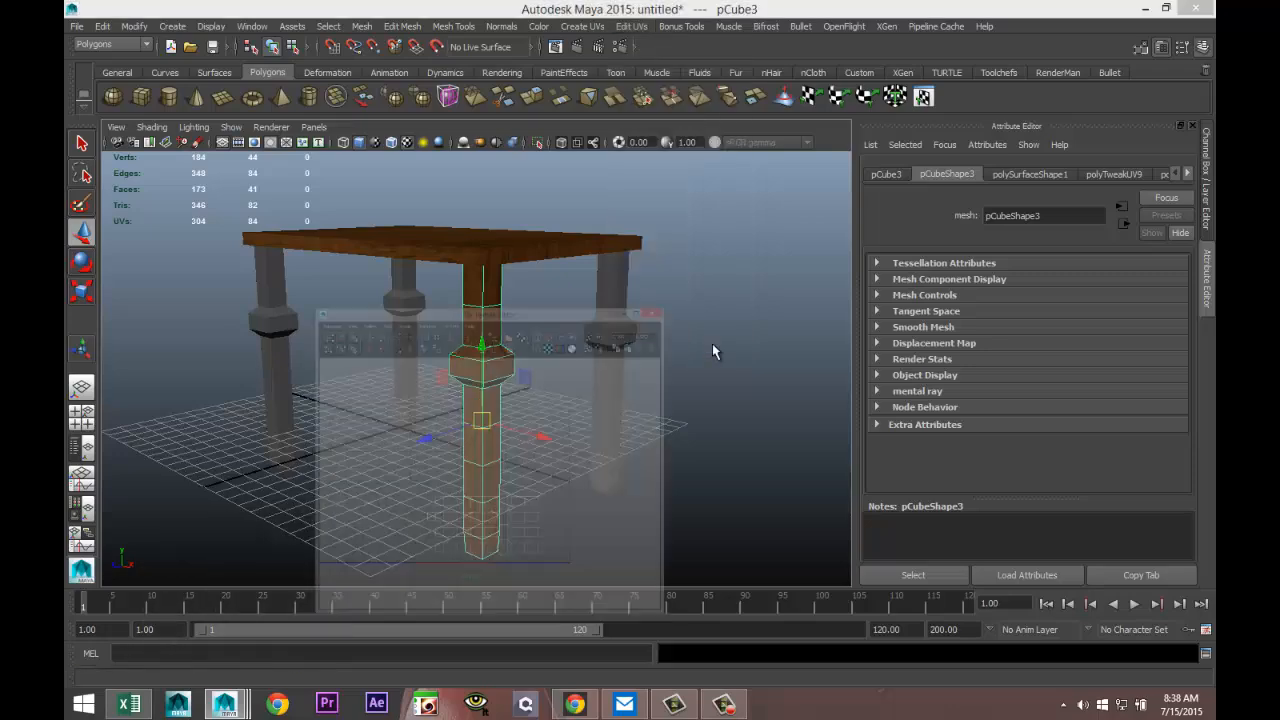
- Select all the leg's UV faces and move them up toward the middle of the UV space
scroll(914, 481, "up", 2)
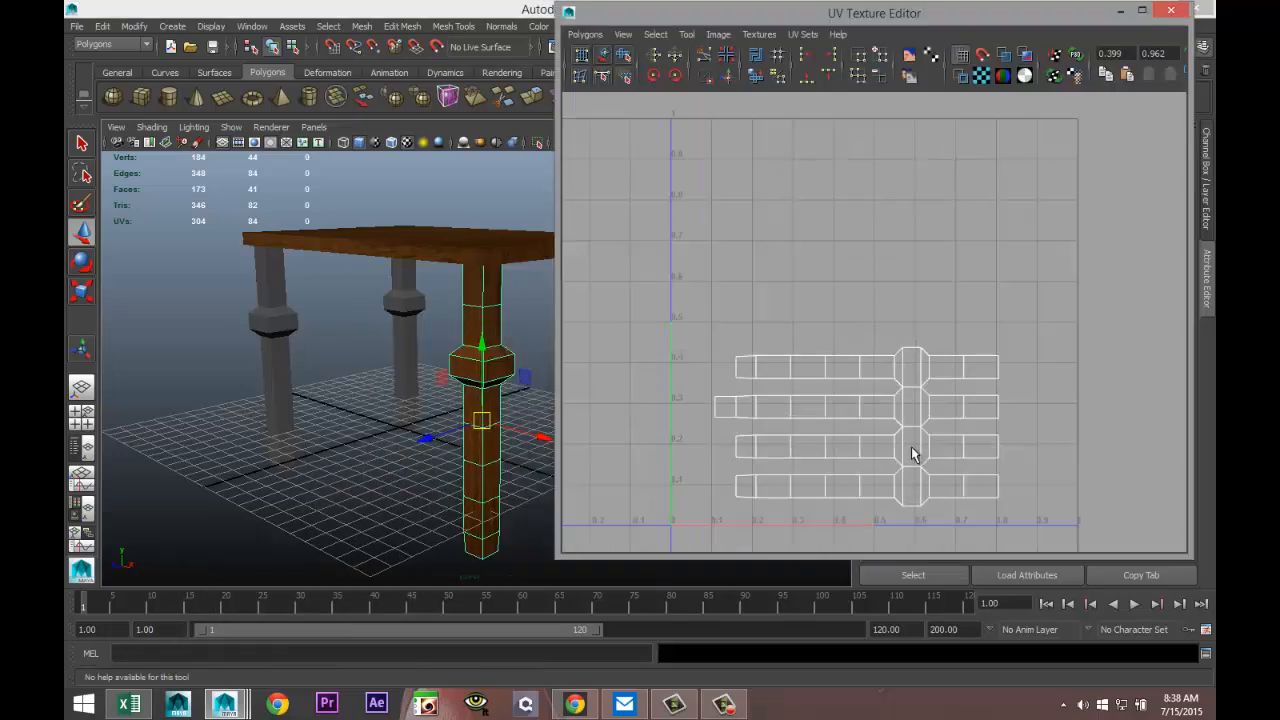
scroll(878, 482, "up", 1)
middle_click_drag(834, 423, 800, 407, "alt")
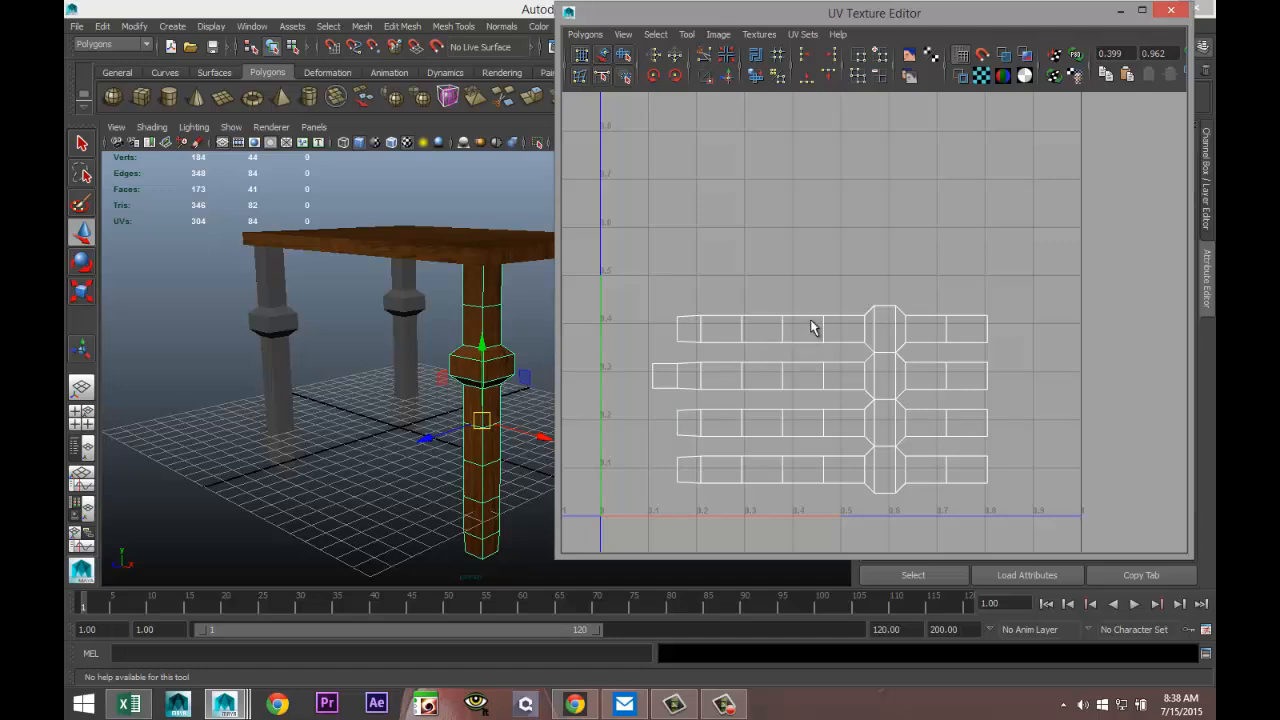
right_click_drag(811, 321, 752, 300)
left_click_drag(674, 284, 1004, 462)
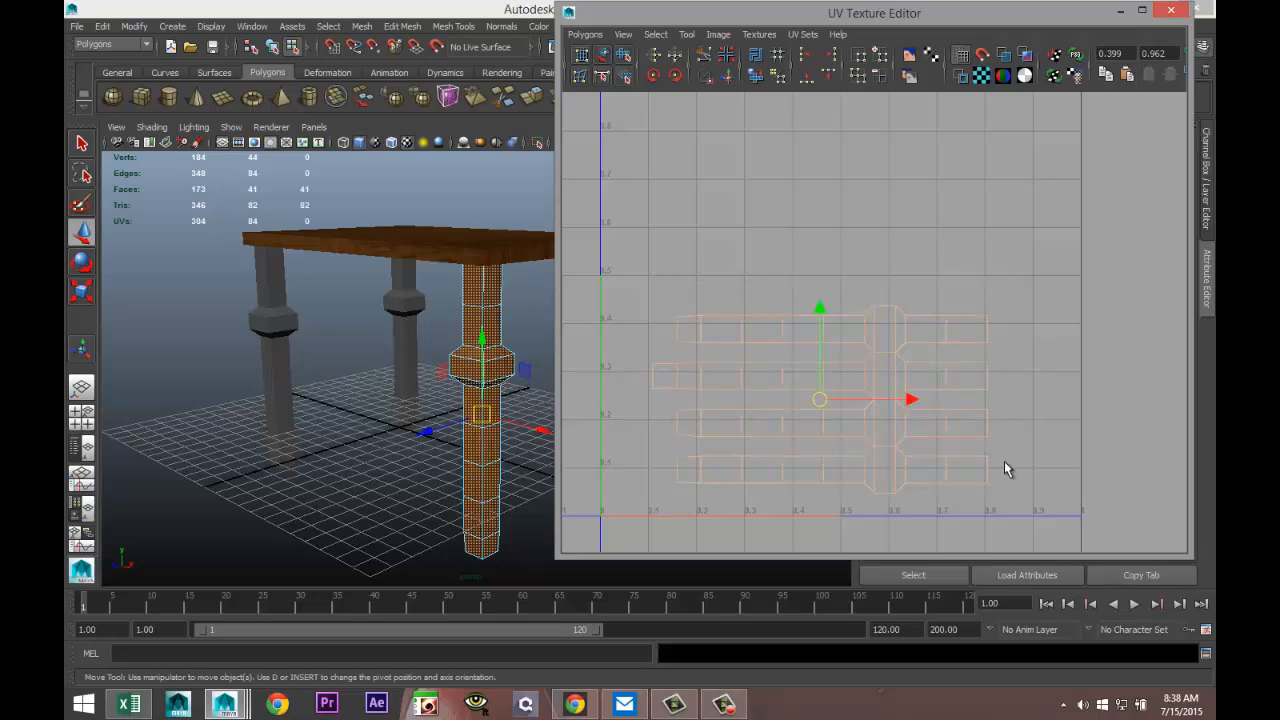
scroll(862, 369, "down", 3)
left_click_drag(835, 292, 847, 190)
- Scale up the leg's UV shells to nearly fill the width of the 0 to 1 UV space
key("r")
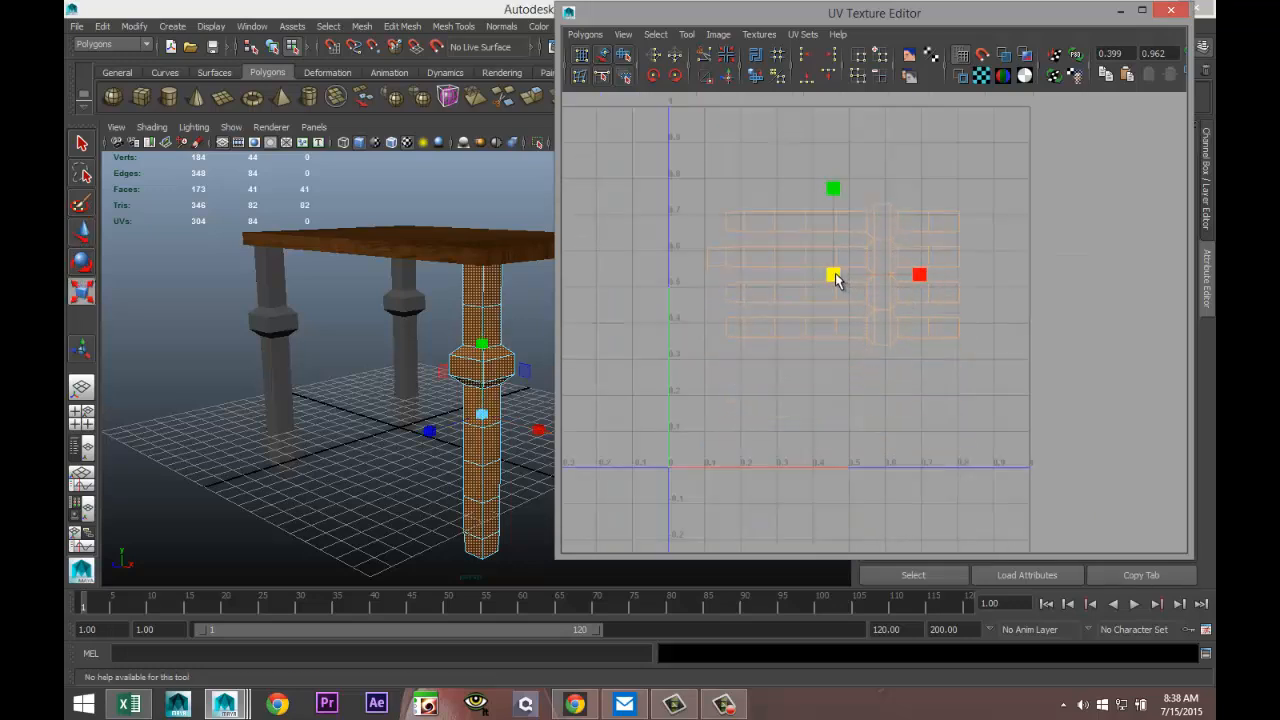
left_click_drag(836, 280, 934, 277)
key("w")
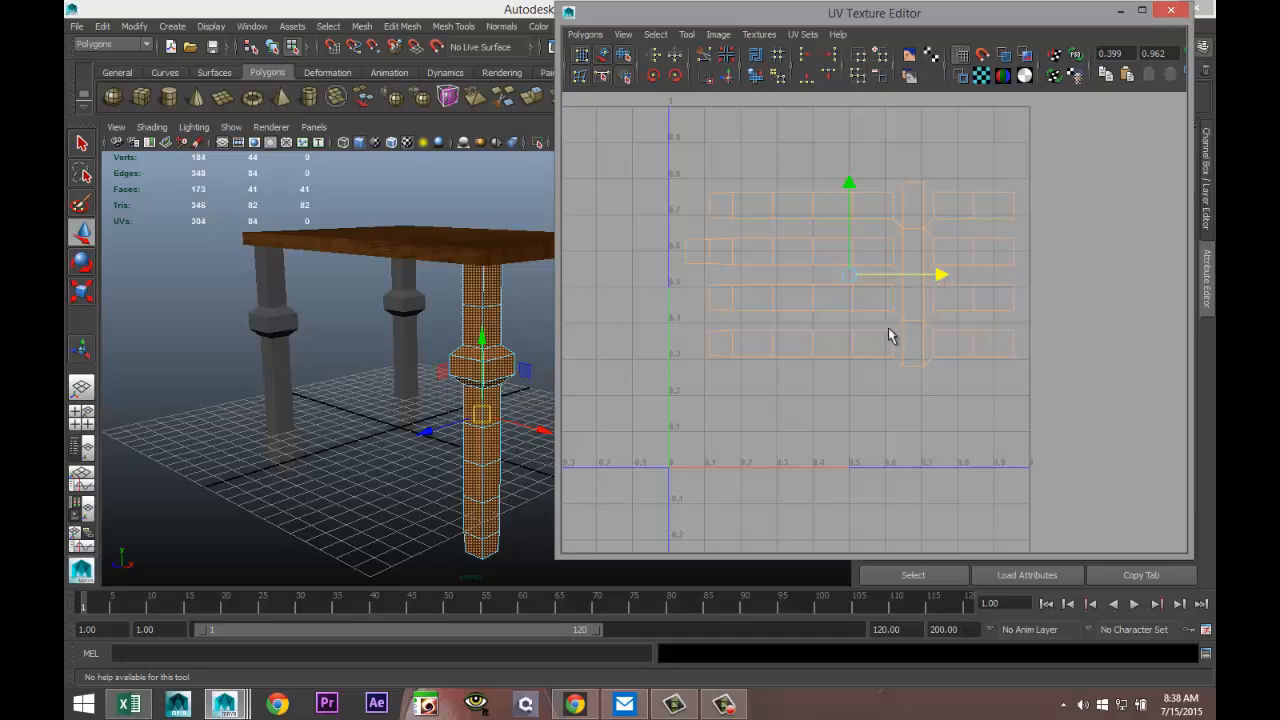
key("r")
left_click_drag(849, 276, 858, 281)
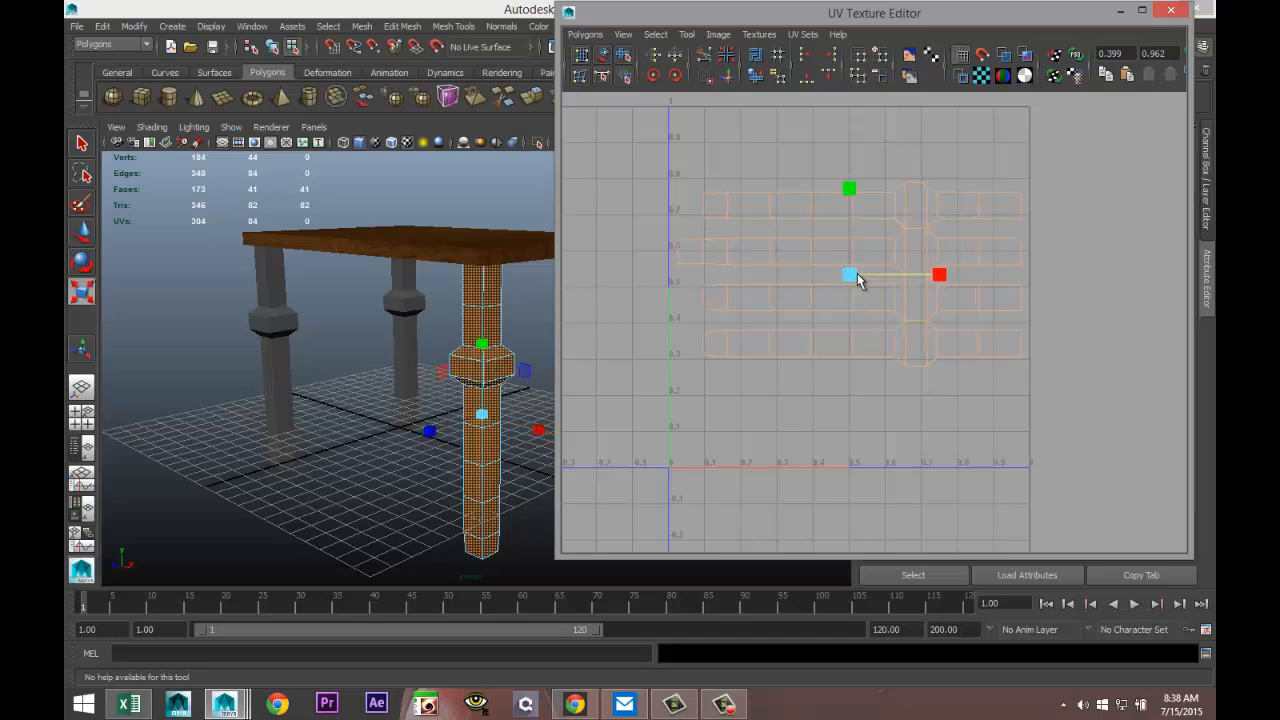
- Select the tabletop and front leg together in object mode to compare their UV layouts
left_click(392, 262, "shift")
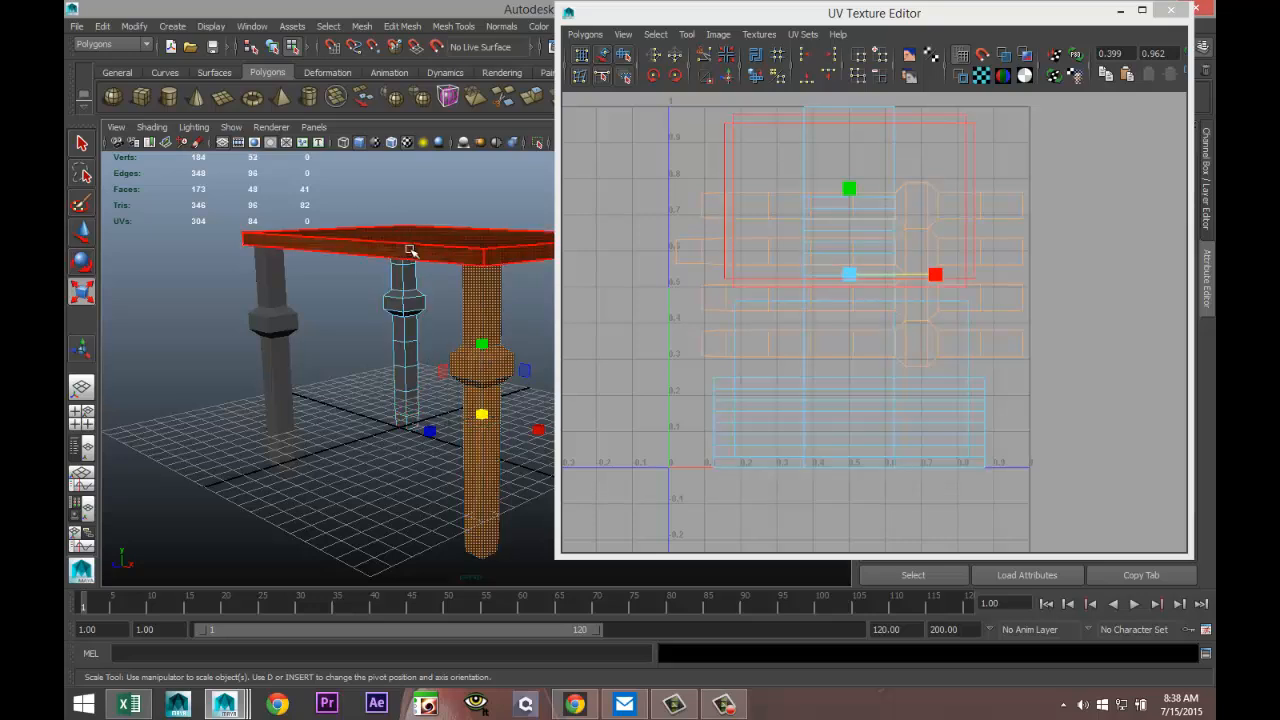
right_click_drag(409, 249, 446, 233)
left_click(411, 232)
left_click(476, 372, "shift")
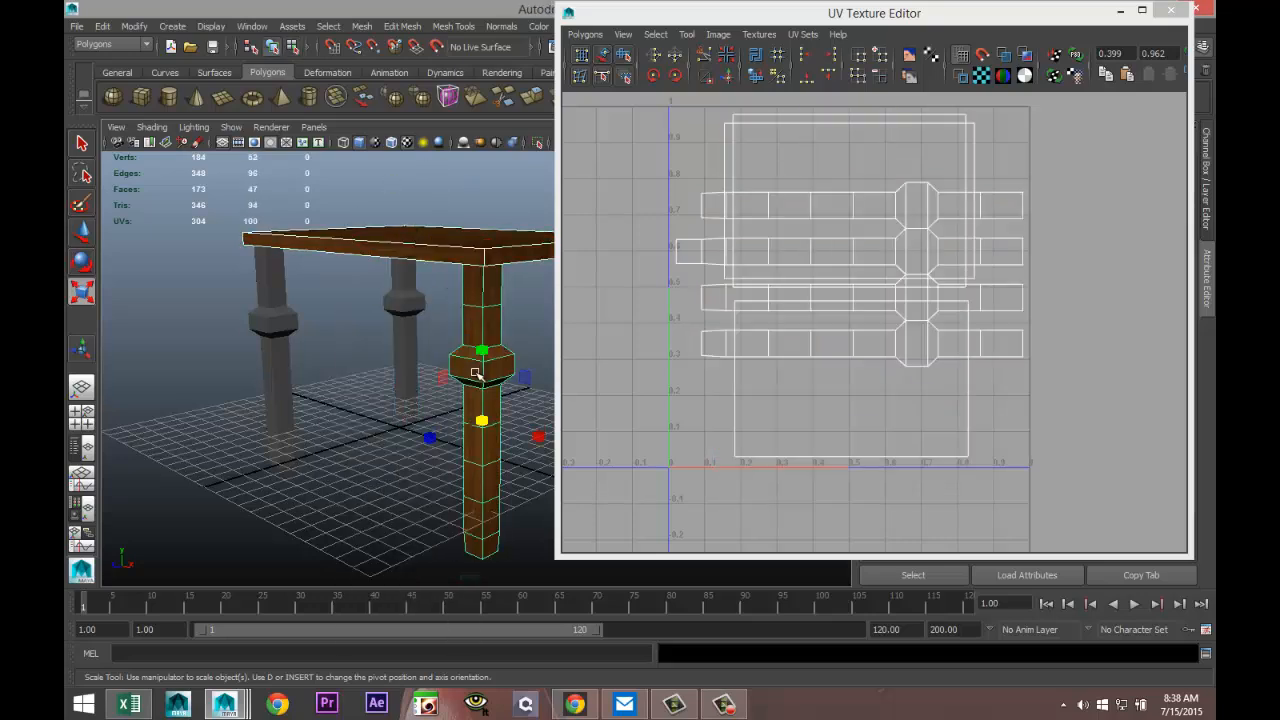
scroll(880, 444, "down", 2)
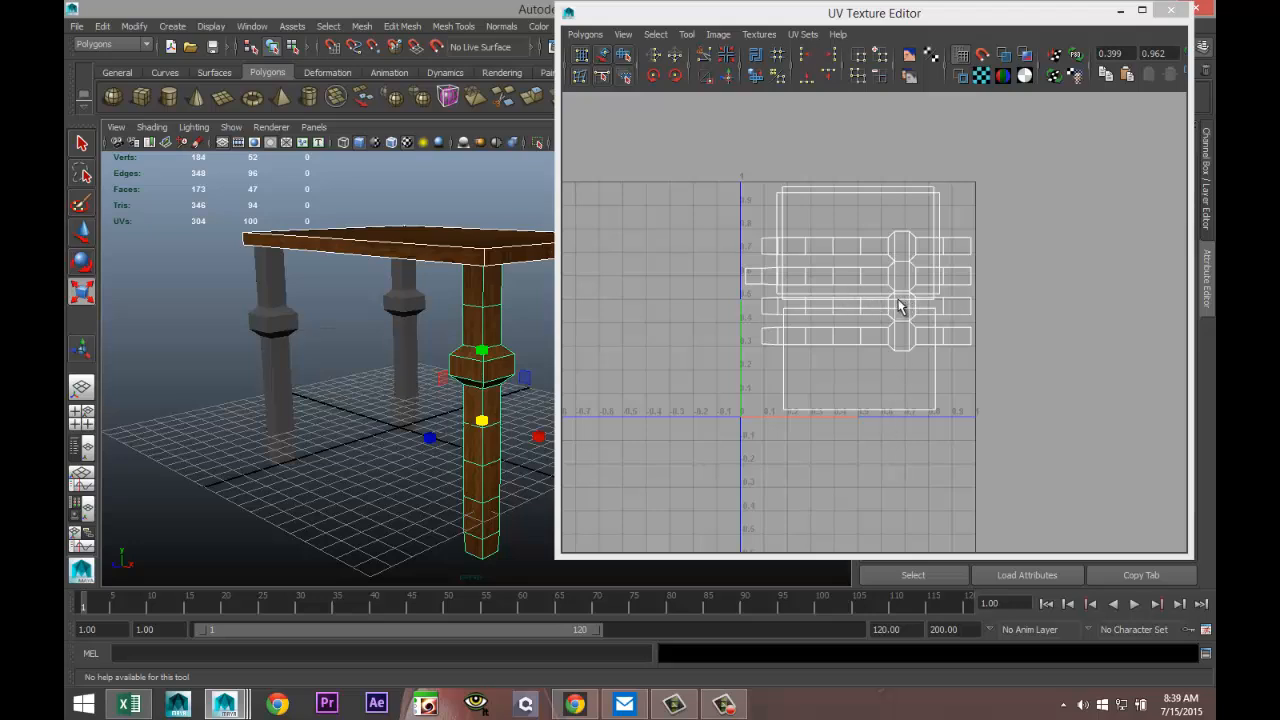
right_click_drag(849, 266, 799, 240)
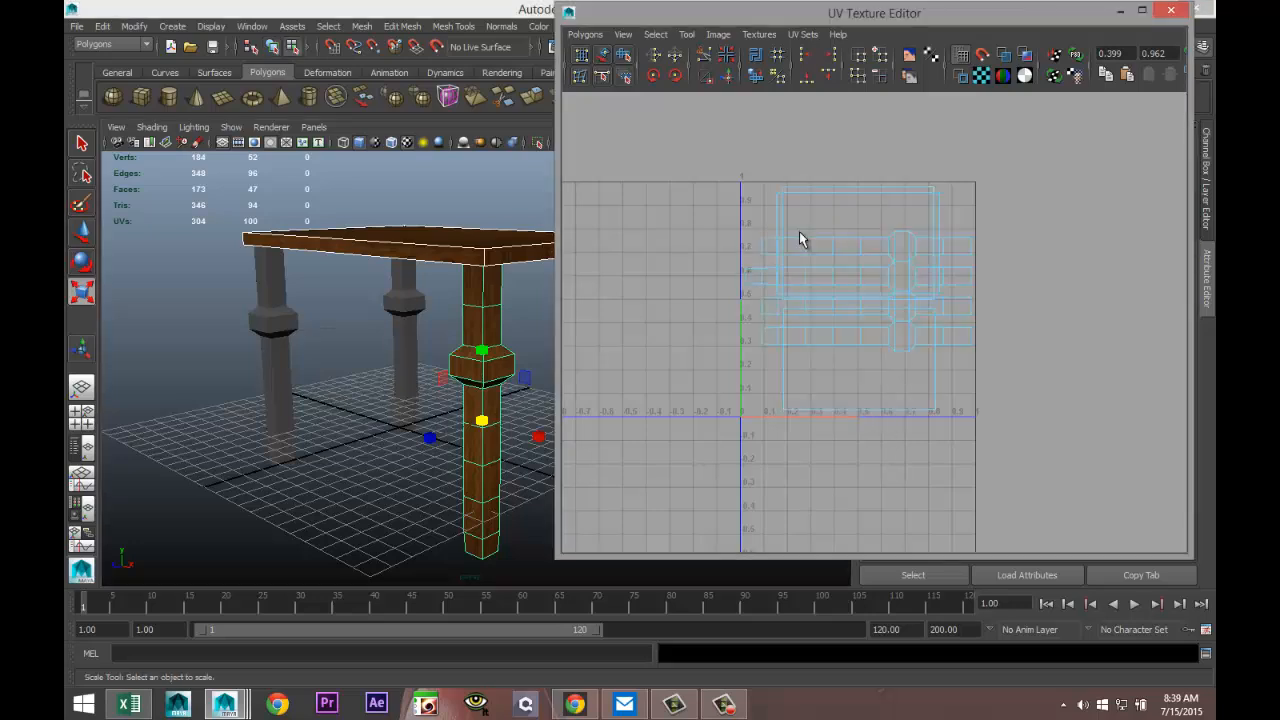
left_click(859, 275)
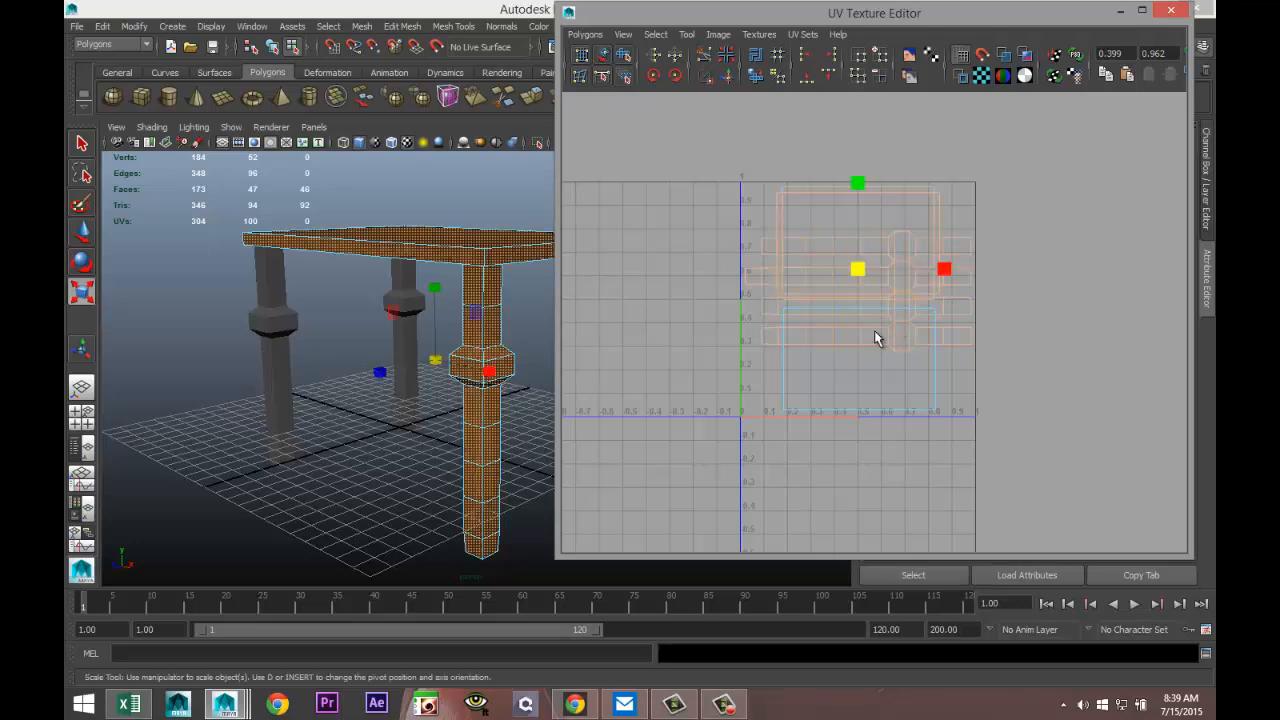
left_click(1078, 318)
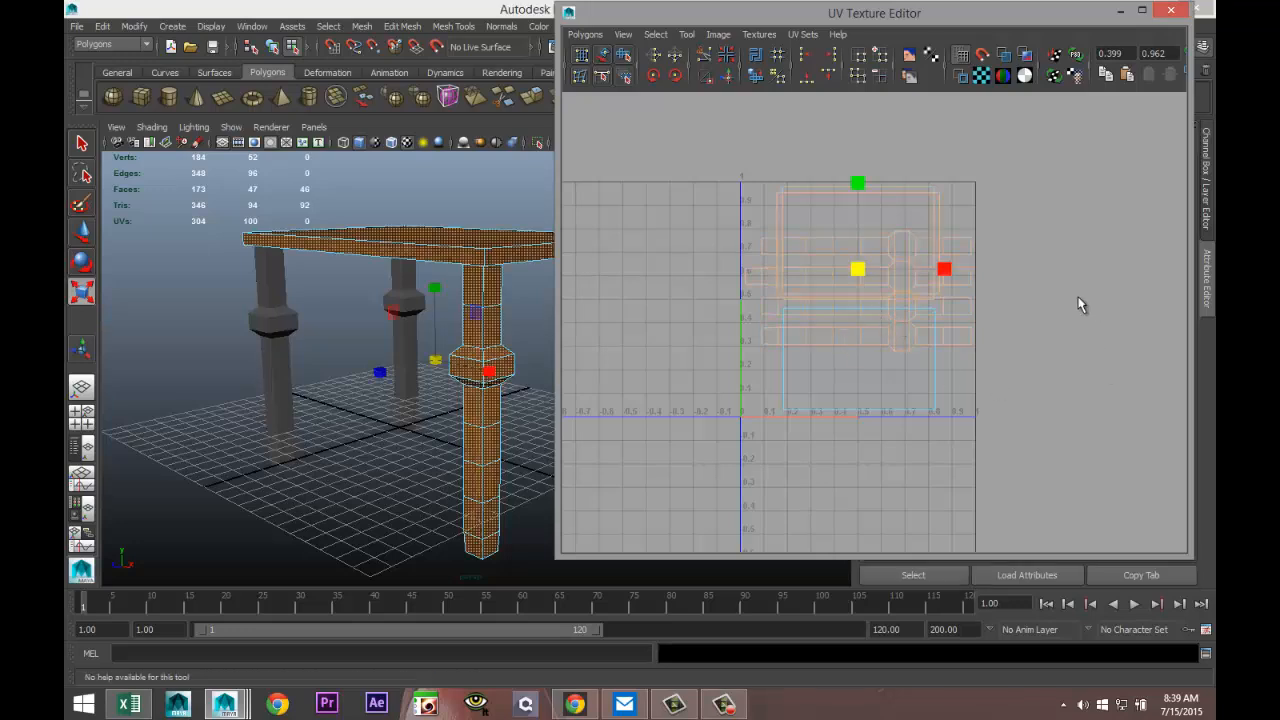
- Select the tabletop's UV shells one after the other and move both sideways out of the 0 to 1 UV space, clear of the leg's shells
right_click_drag(873, 270, 834, 249)
left_click(873, 281)
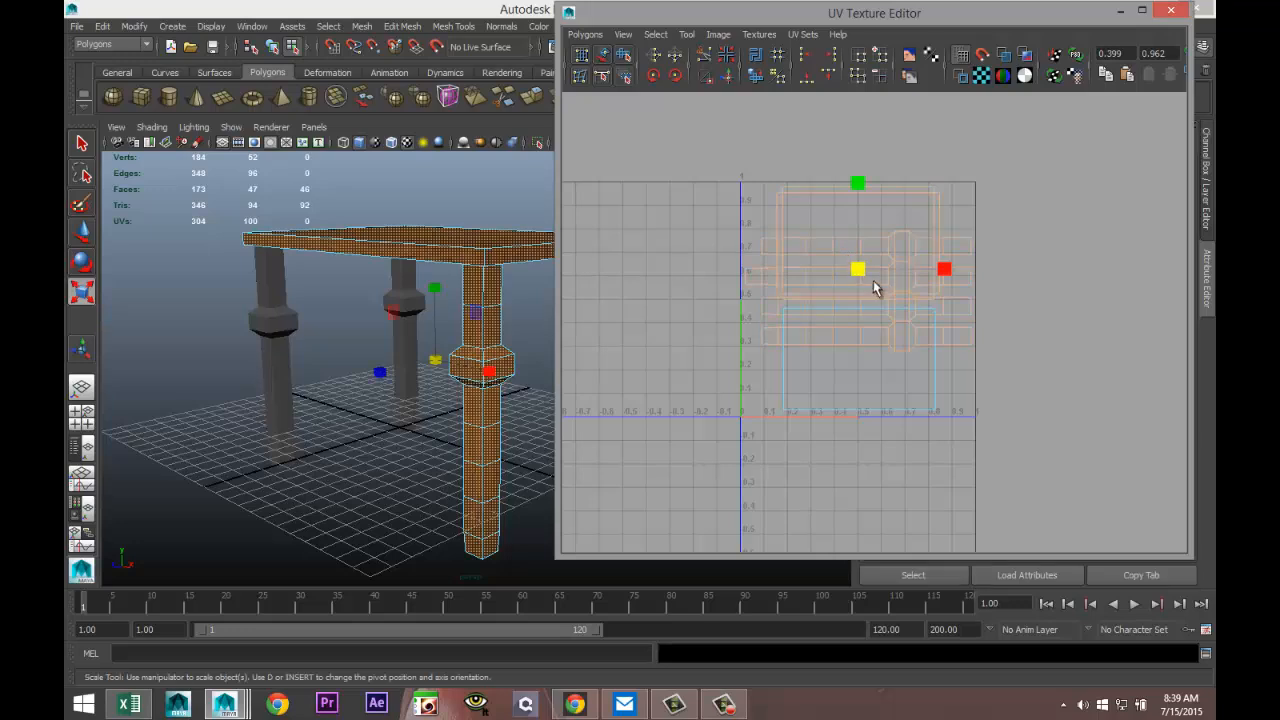
left_click(1021, 366)
left_click(790, 202)
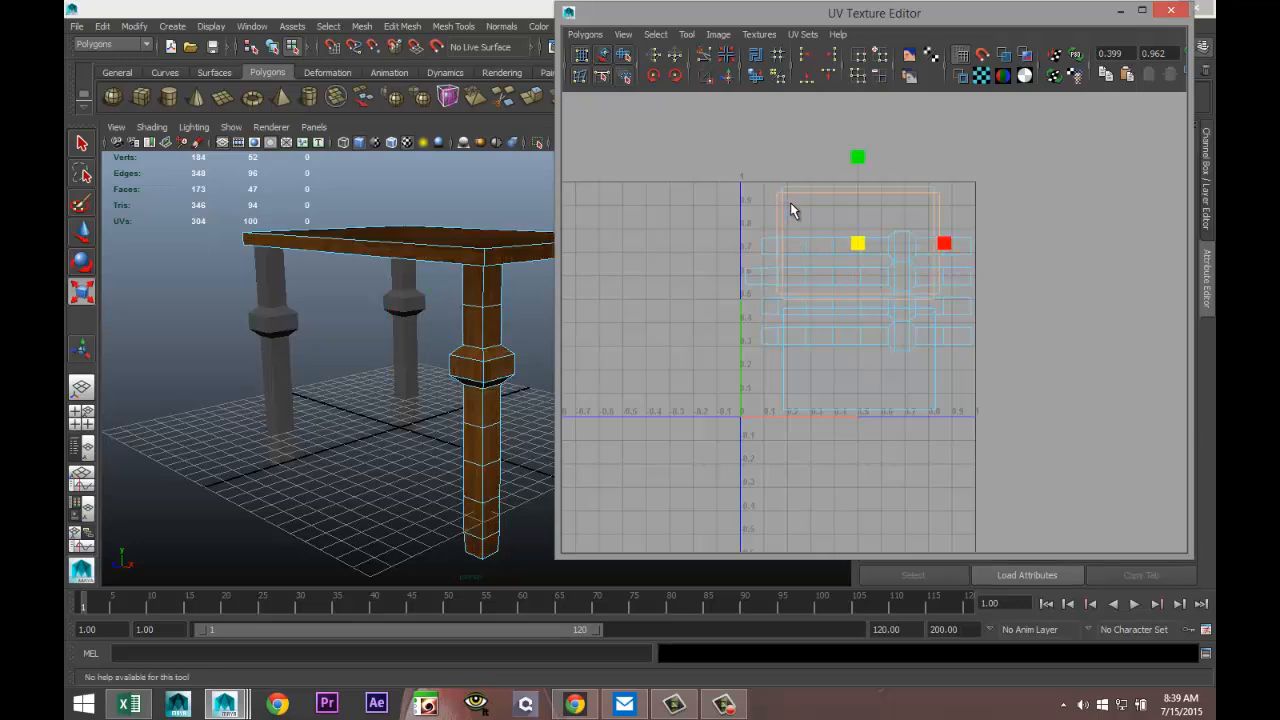
key("w")
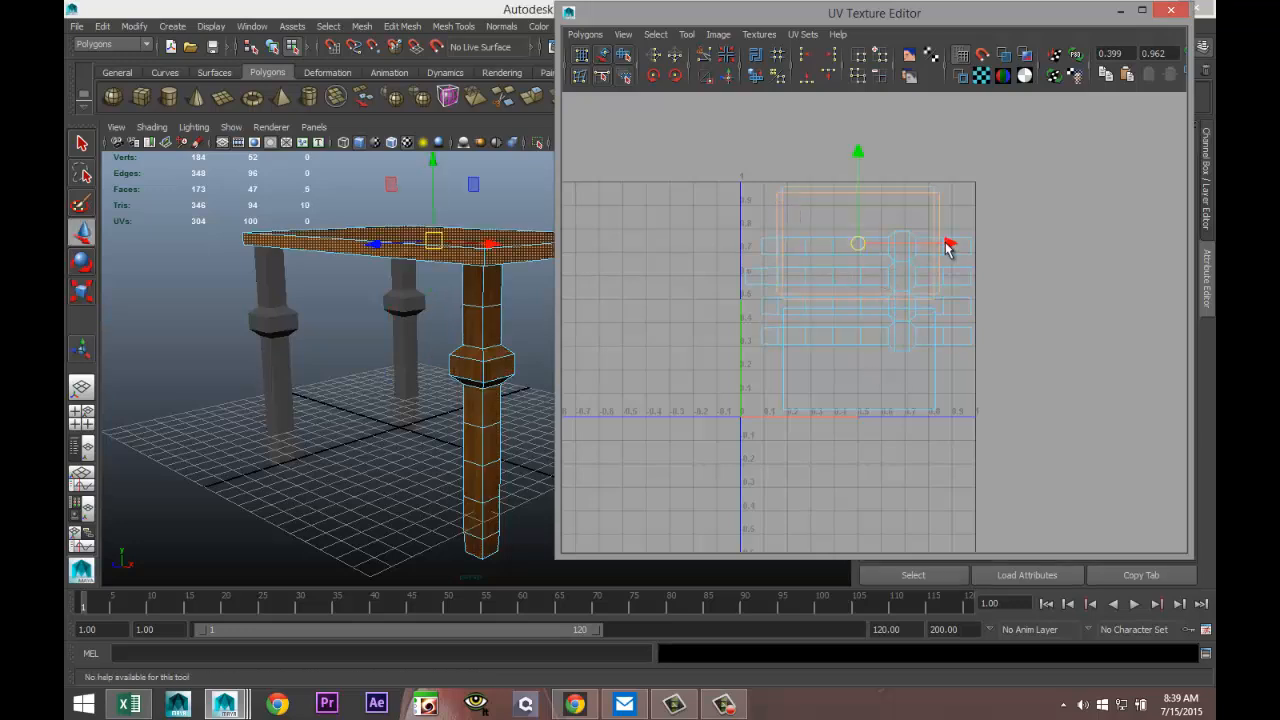
left_click_drag(945, 243, 690, 245)
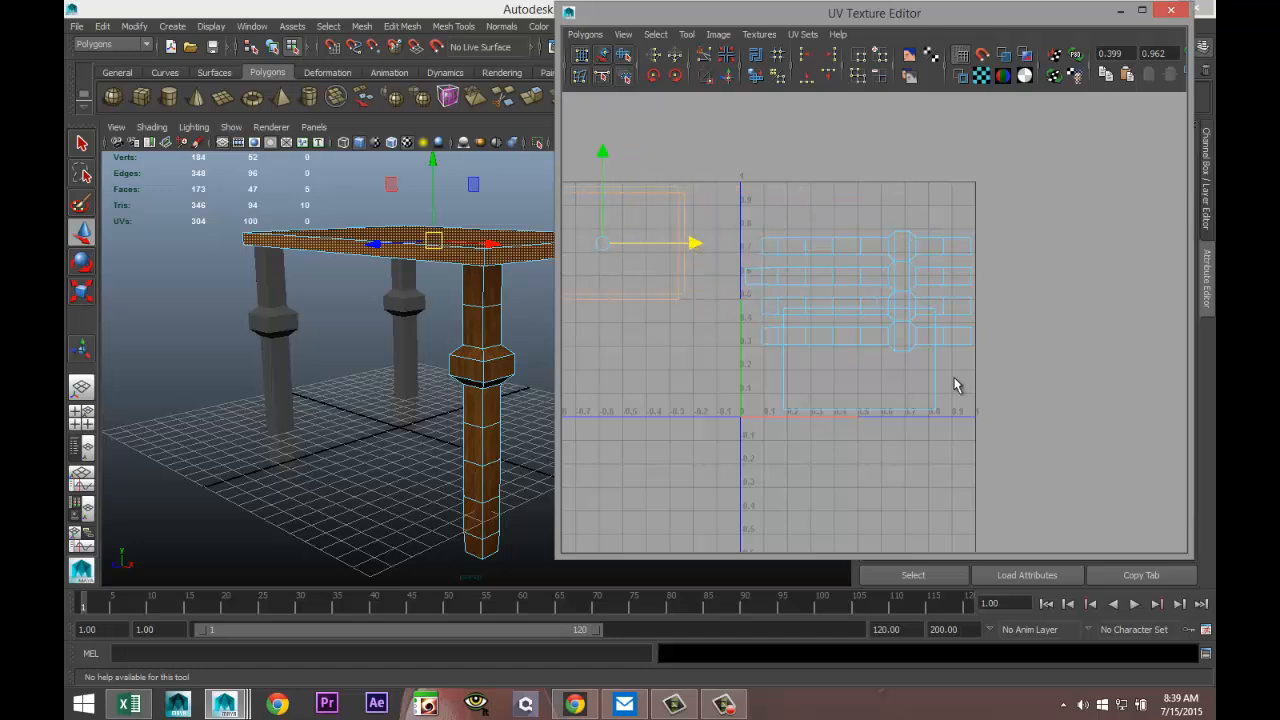
left_click(937, 386)
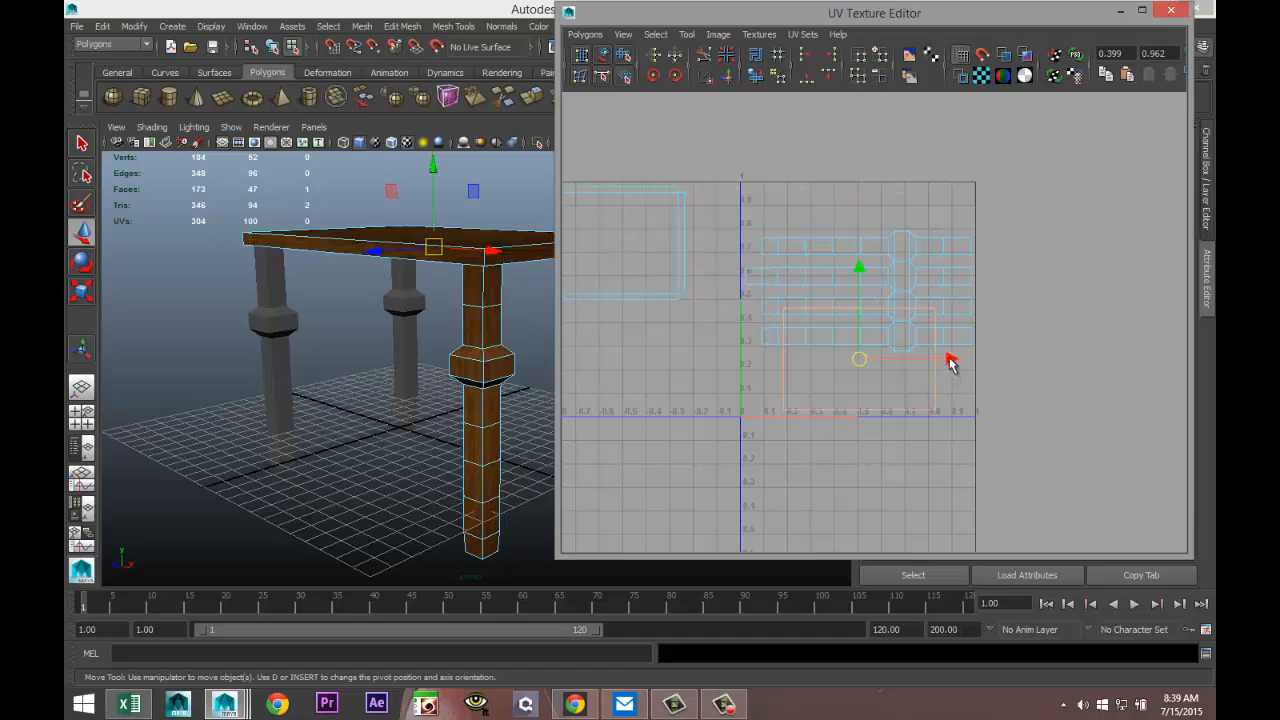
left_click_drag(950, 363, 700, 358)
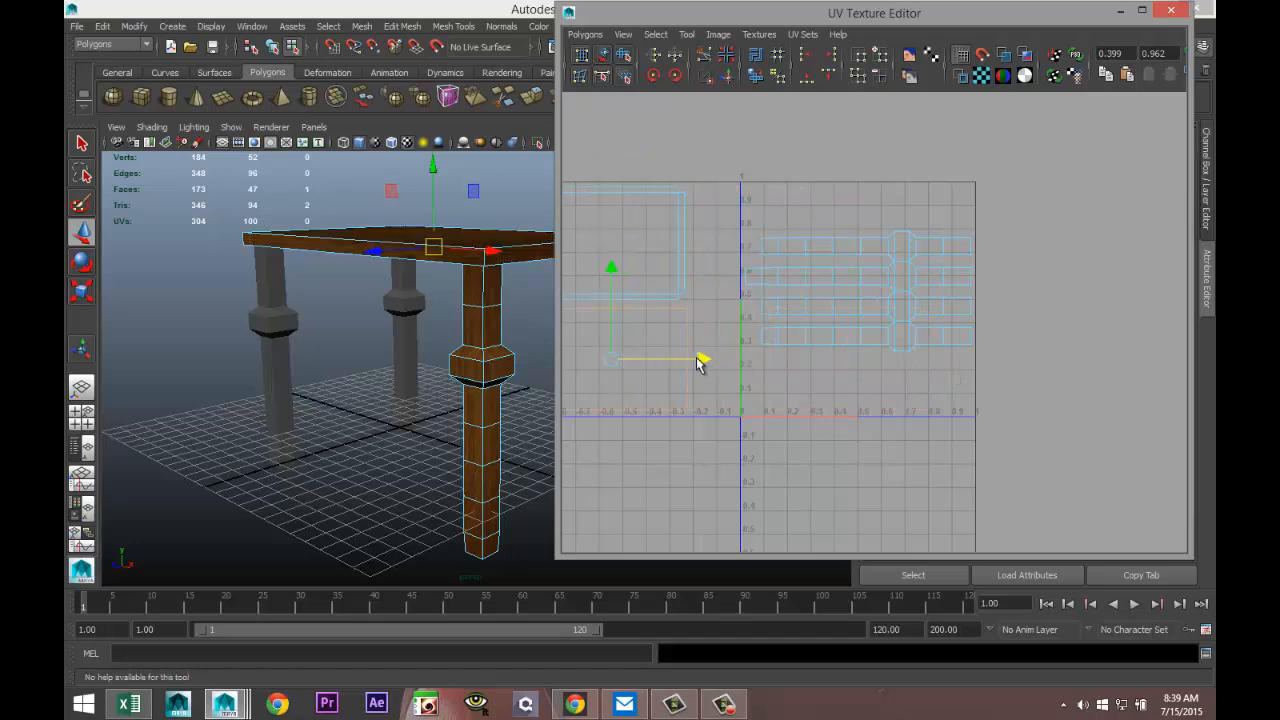
- Scale down the leg's UV shells to about half the width of the 0 to 1 space and move them into its lower-right corner
left_click(866, 290)
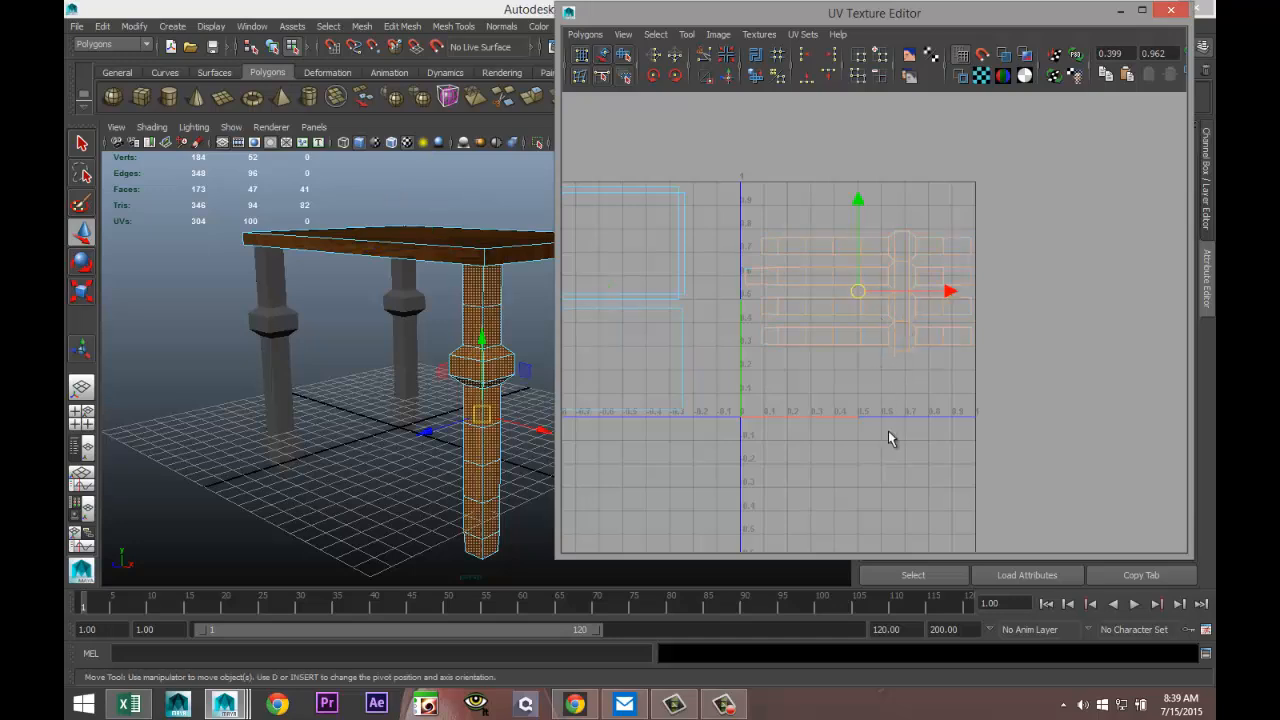
key("r")
left_click_drag(858, 298, 822, 300)
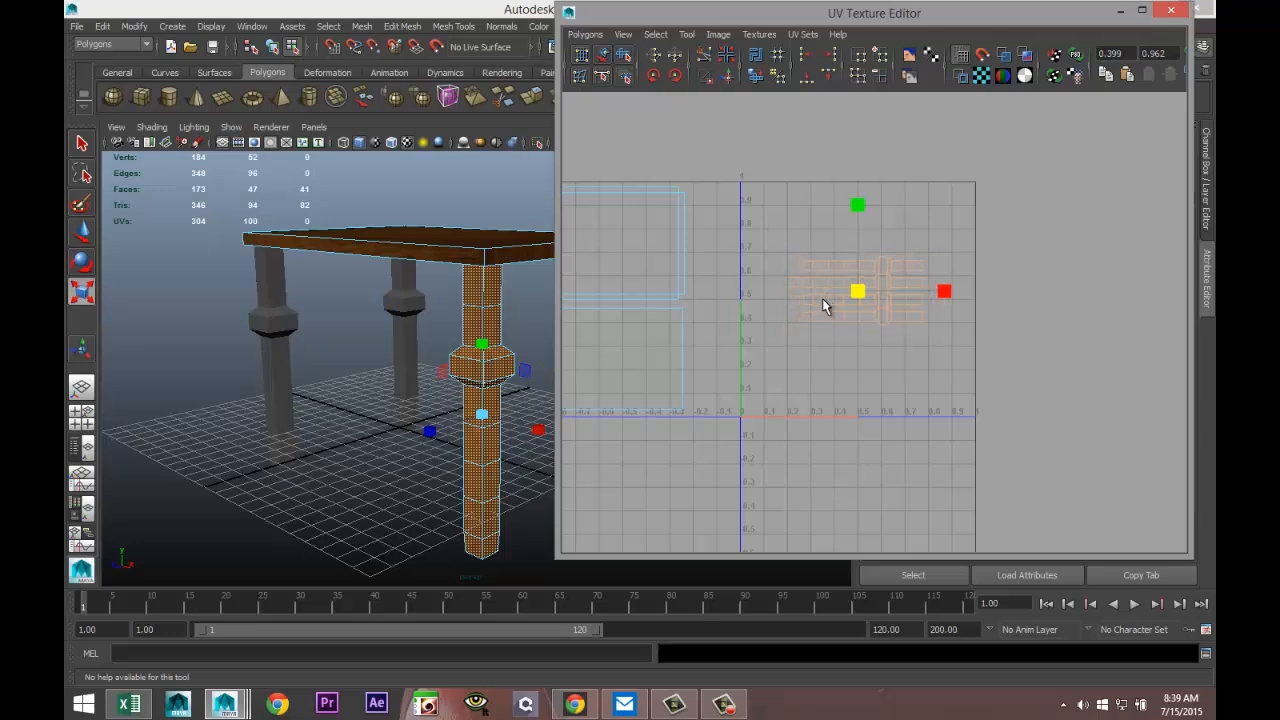
key("w")
left_click_drag(858, 204, 863, 291)
left_click_drag(950, 378, 991, 374)
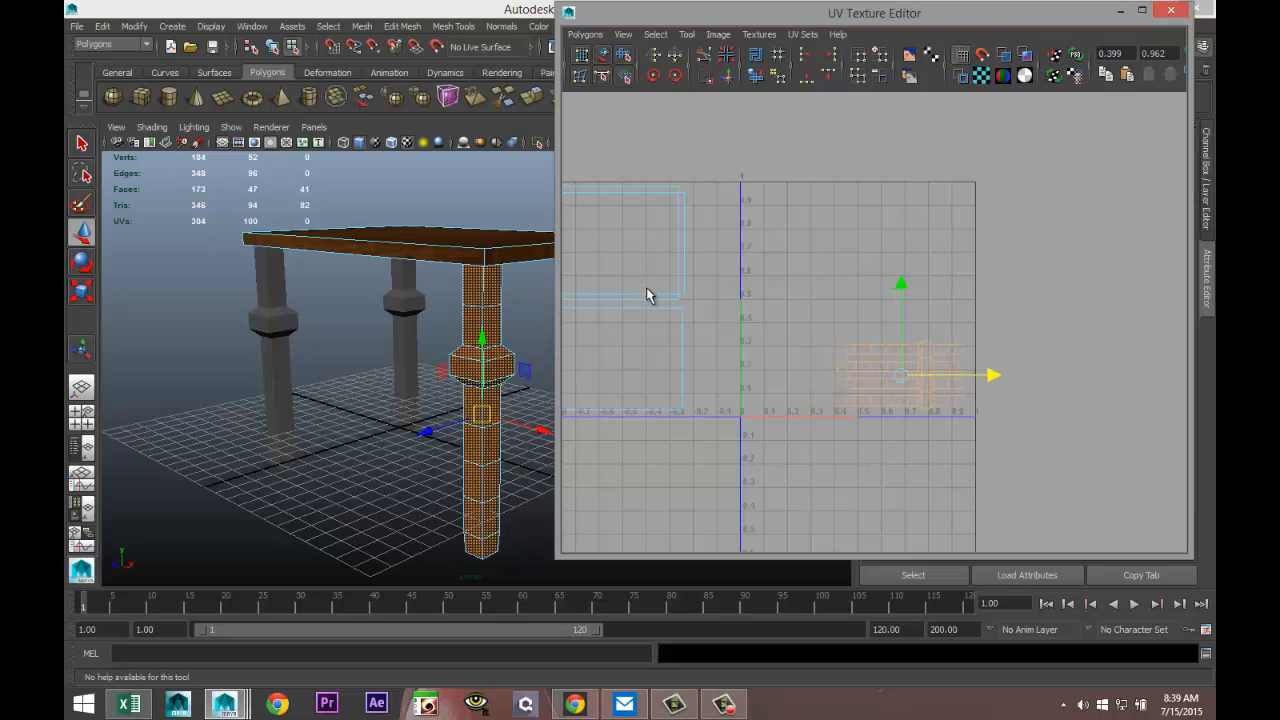
- Try to move the tabletop's UV shells back into the 0 to 1 space and scale them down beside the leg's shells, and undo this
left_click(657, 316)
left_click_drag(695, 303, 915, 326)
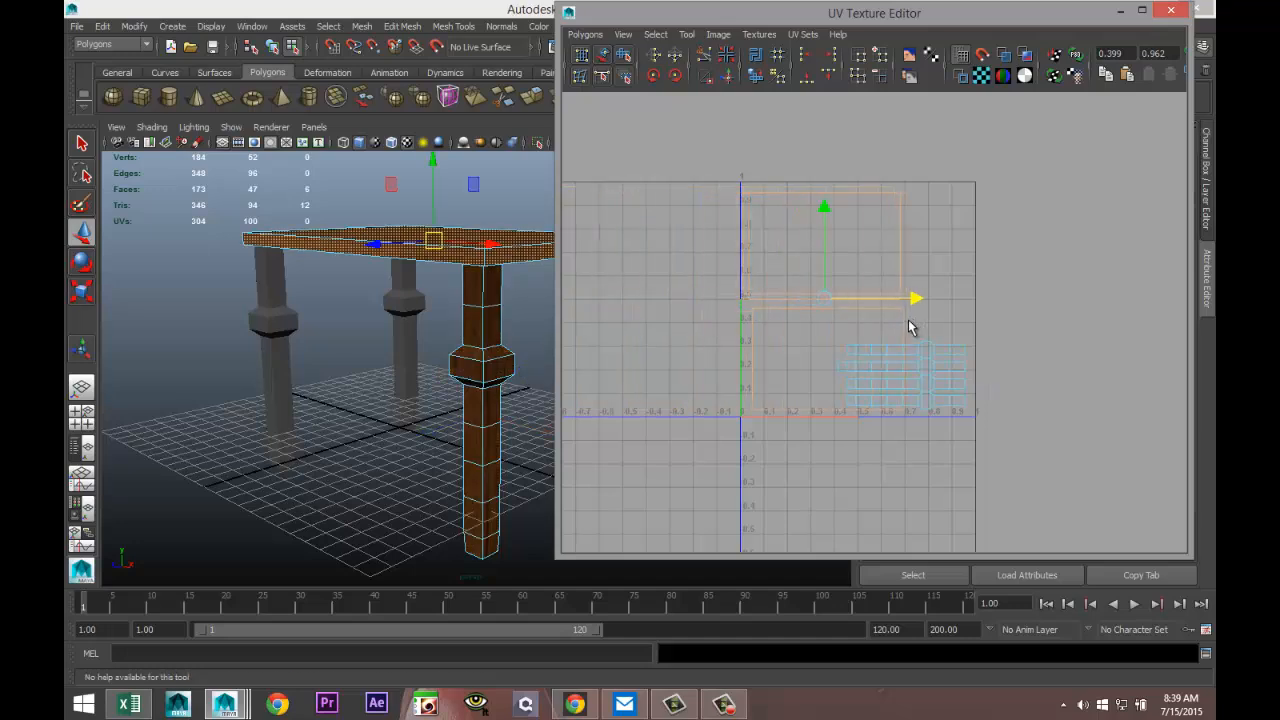
key("r")
mouse_move(826, 298)
left_mouse_down()
mouse_move(812, 307)
mouse_move(827, 330)
mouse_move(821, 305)
left_mouse_up()
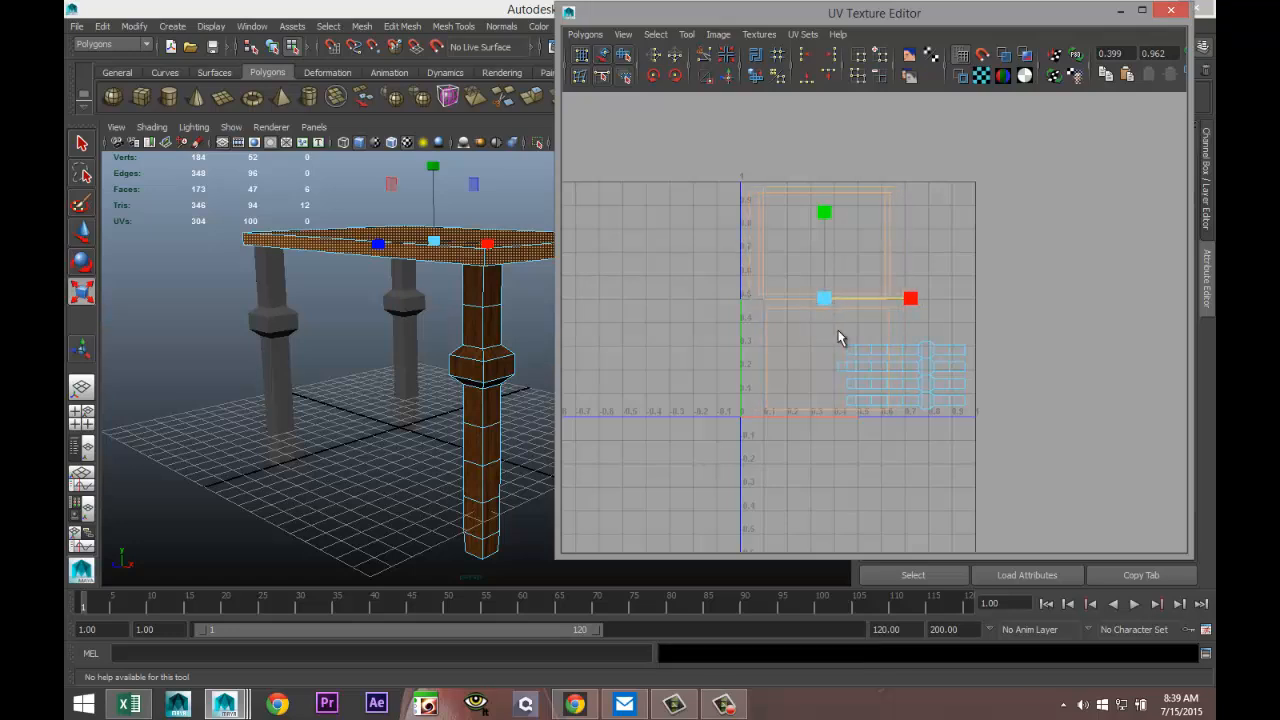
key("ctrl+z")
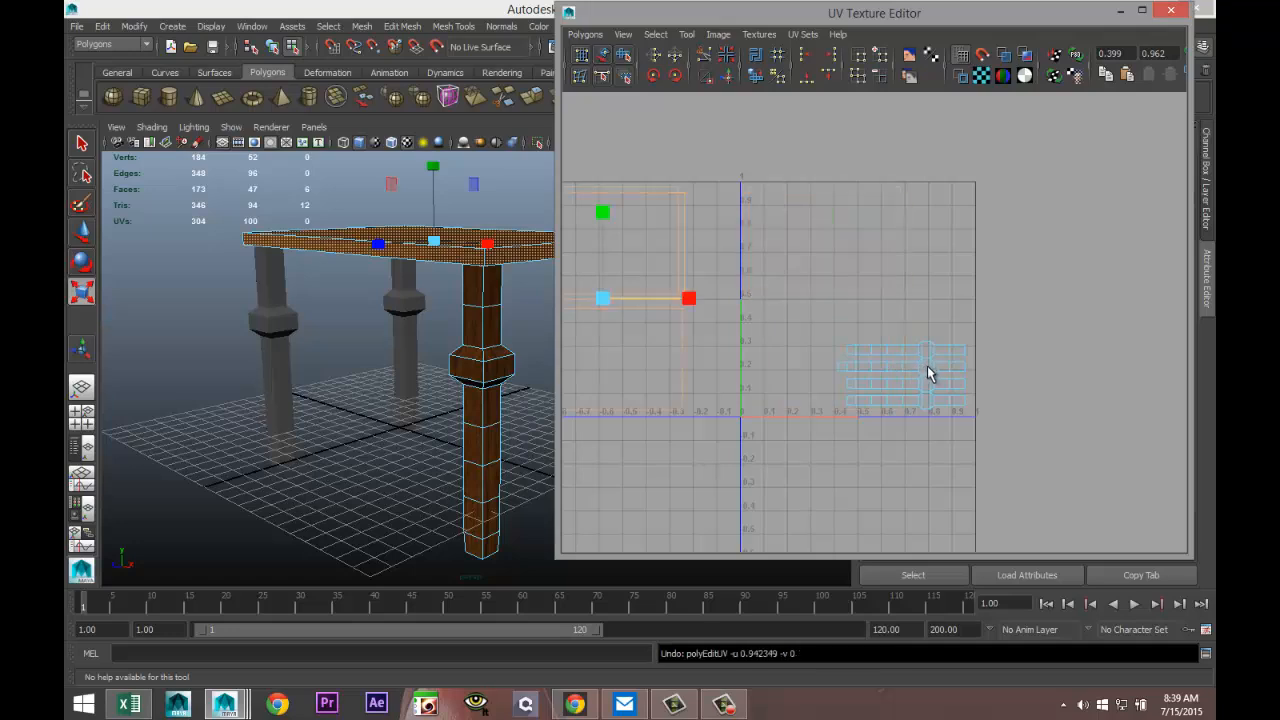
- Scale down the tabletop's UV shells together and place them in the upper-left part of the 0 to 1 space, clear of the leg's shells
left_click(617, 306)
left_click_drag(607, 308, 801, 264)
key("w")
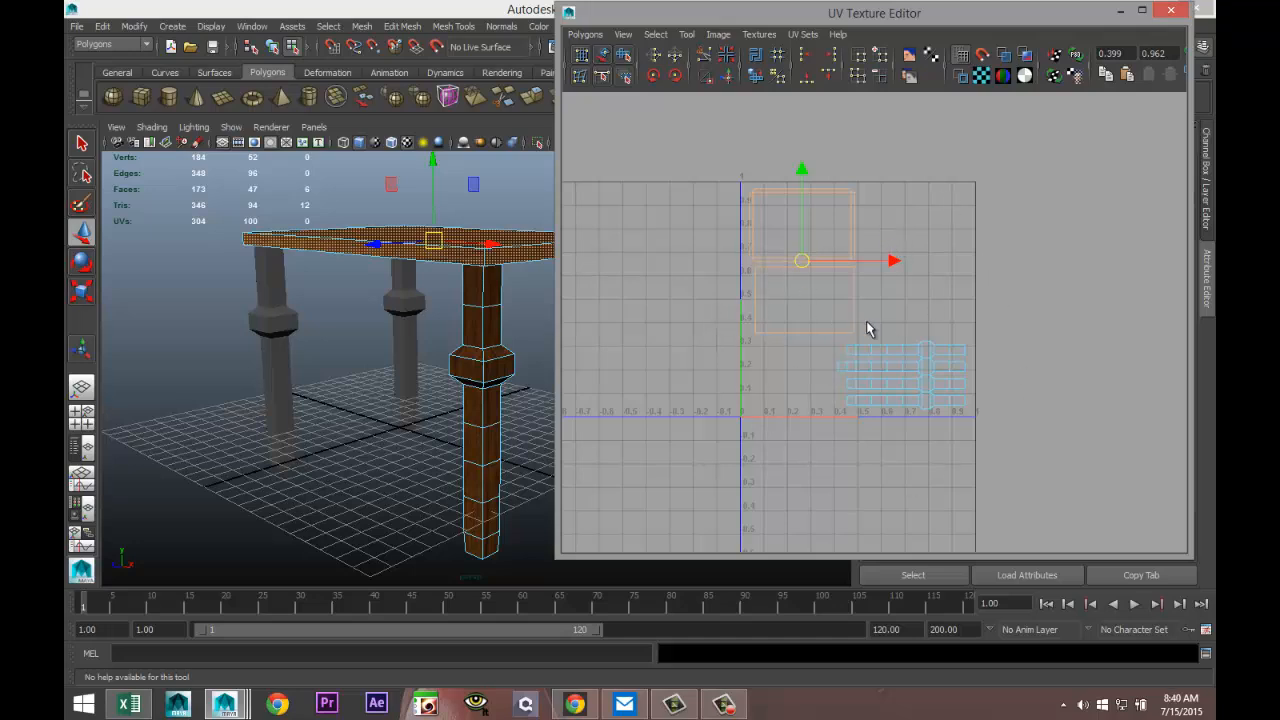
- Clear the selection and inspect the wood grain on the tabletop and front leg with the new UV layout
left_click(369, 392)
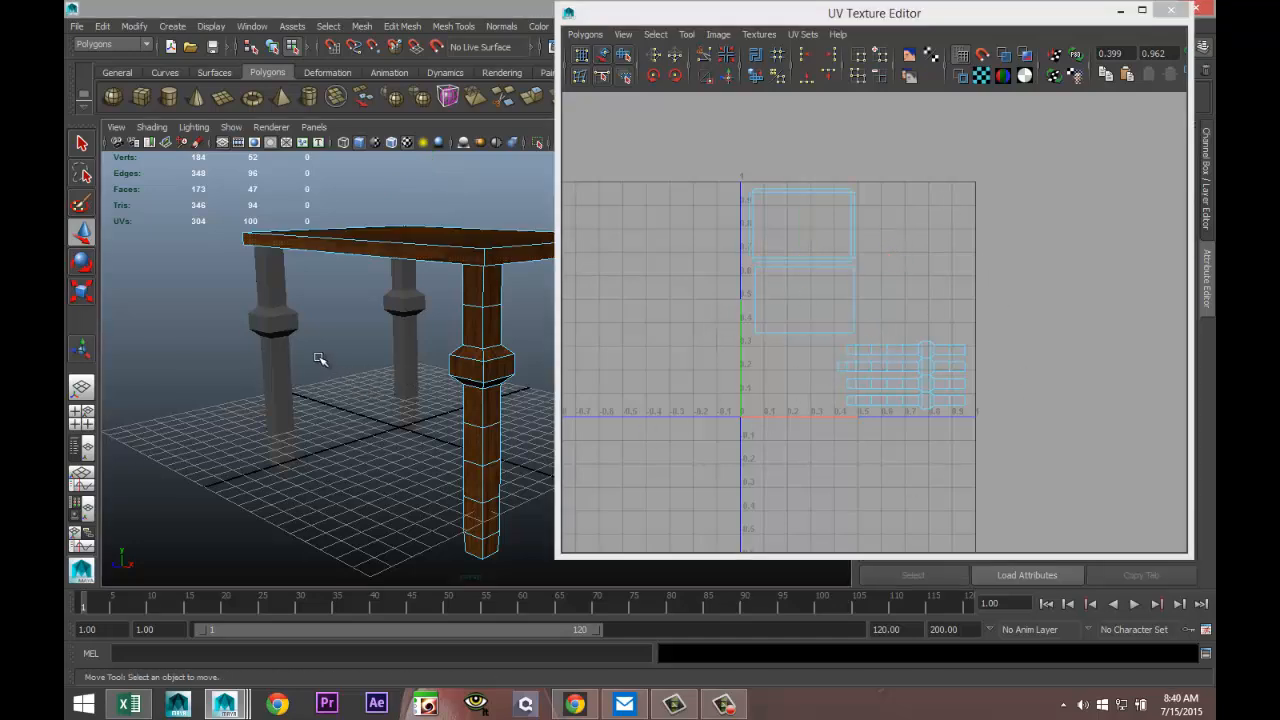
left_click_drag(307, 335, 335, 401, "alt")
scroll(339, 402, "up", 4)
scroll(337, 400, "down", 2)
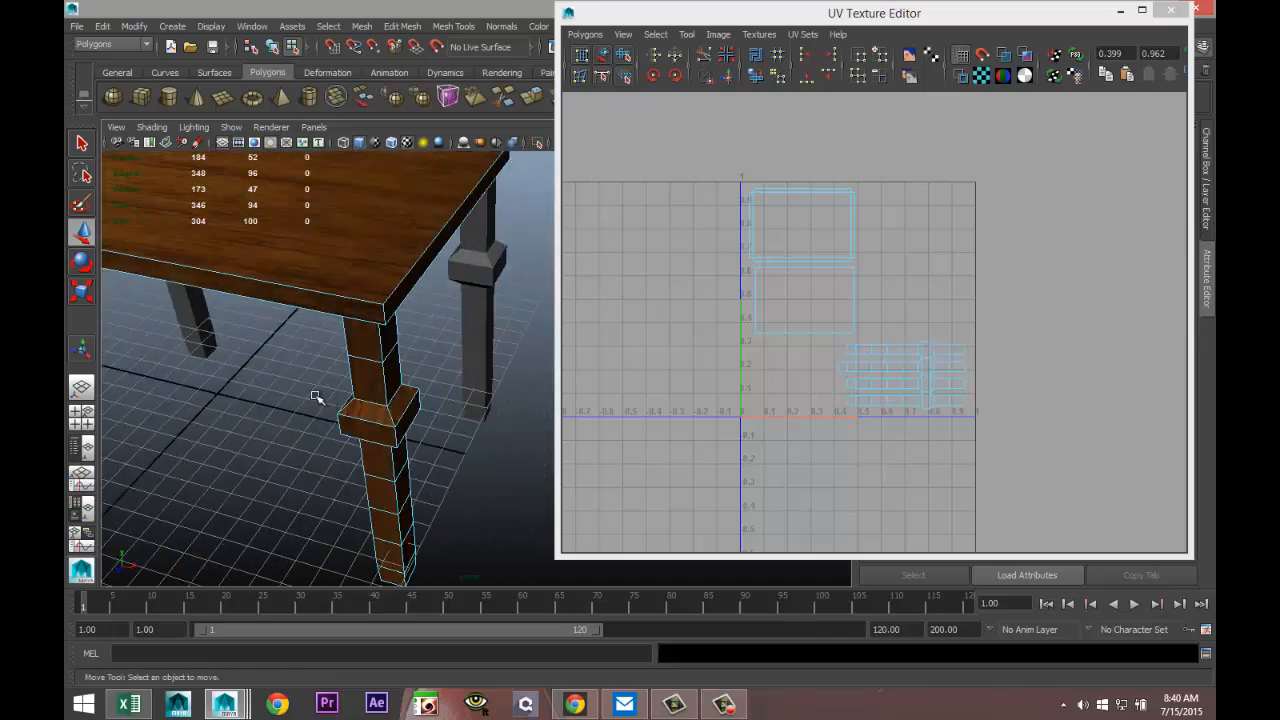
middle_click_drag(318, 399, 348, 416, "alt")
left_click_drag(348, 416, 280, 423, "alt")
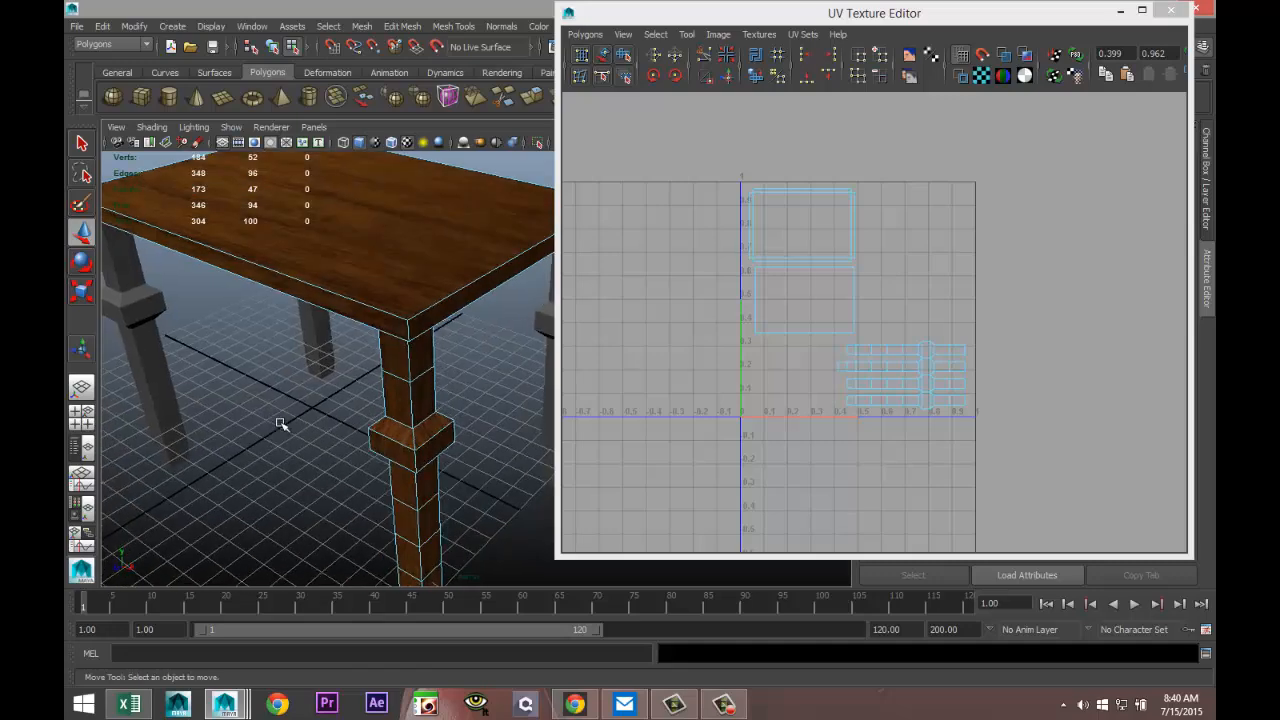
middle_click_drag(296, 416, 320, 420, "alt")
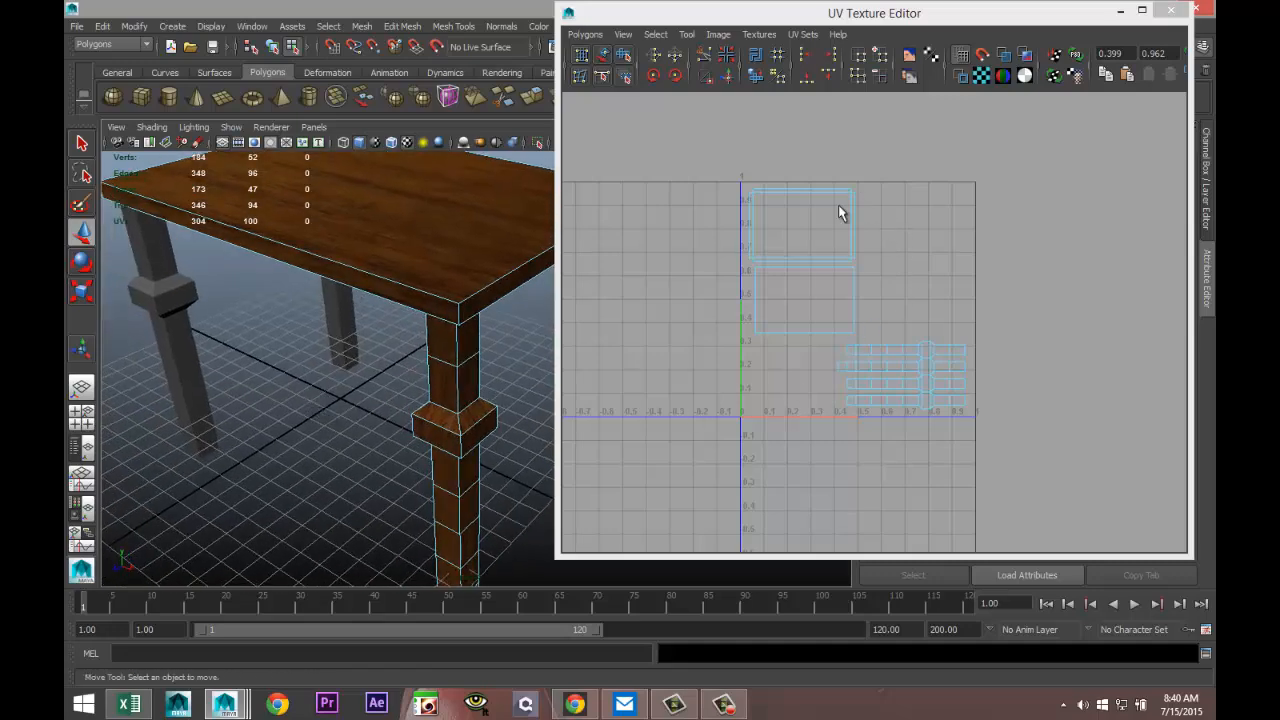
- Select the top border edge of the tabletop's upper UV shell and examine where it lies on the table model
right_click_drag(812, 193, 768, 156)
left_click(790, 218)
left_click(789, 192)
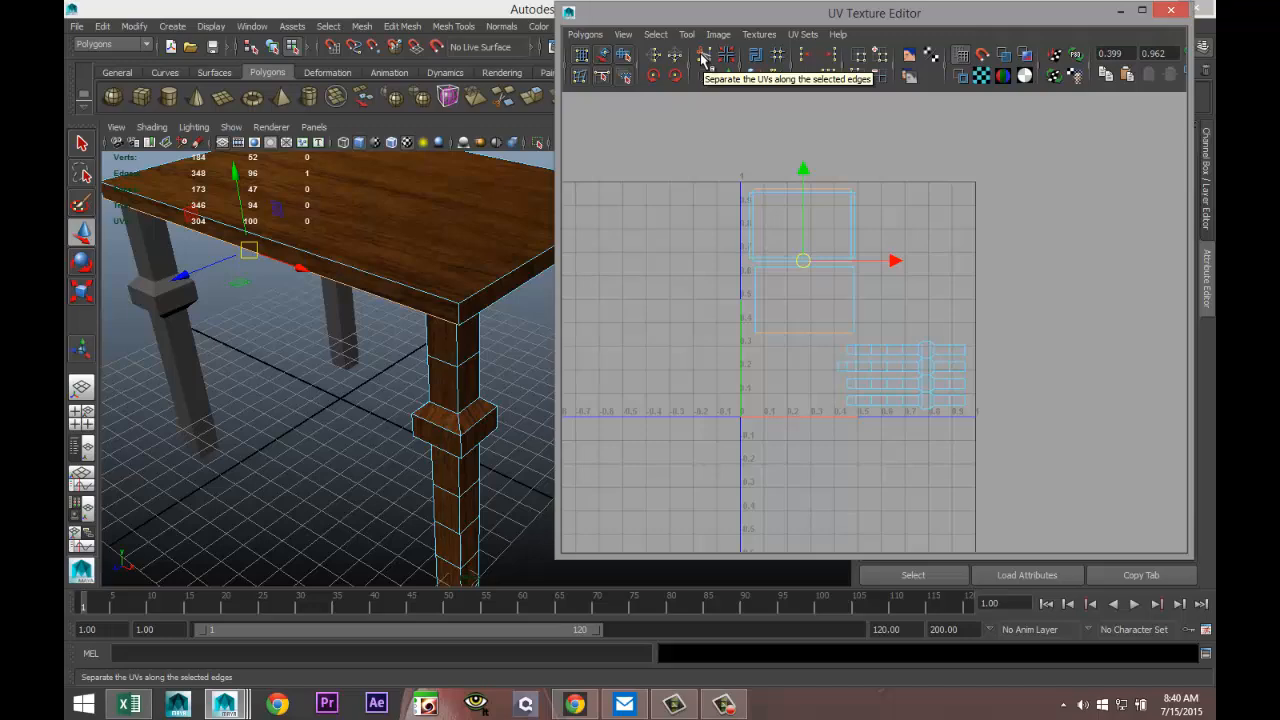
scroll(303, 327, "down", 3)
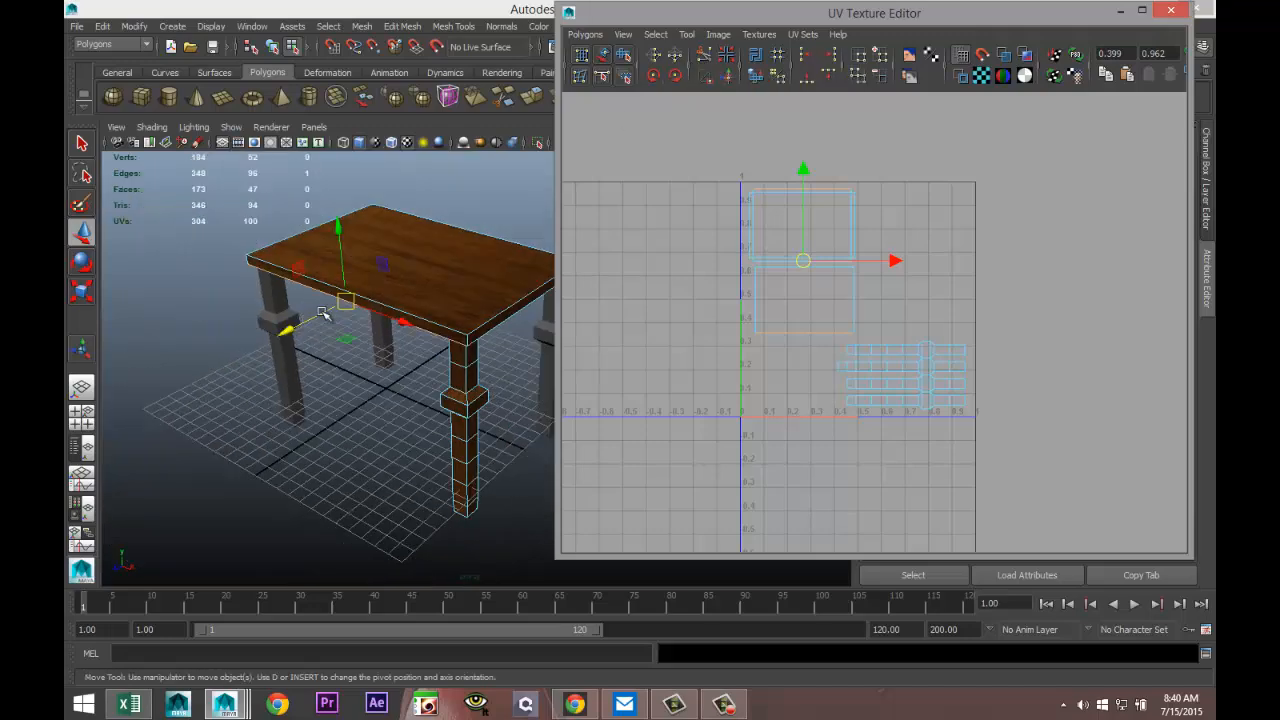
scroll(306, 306, "up", 5)
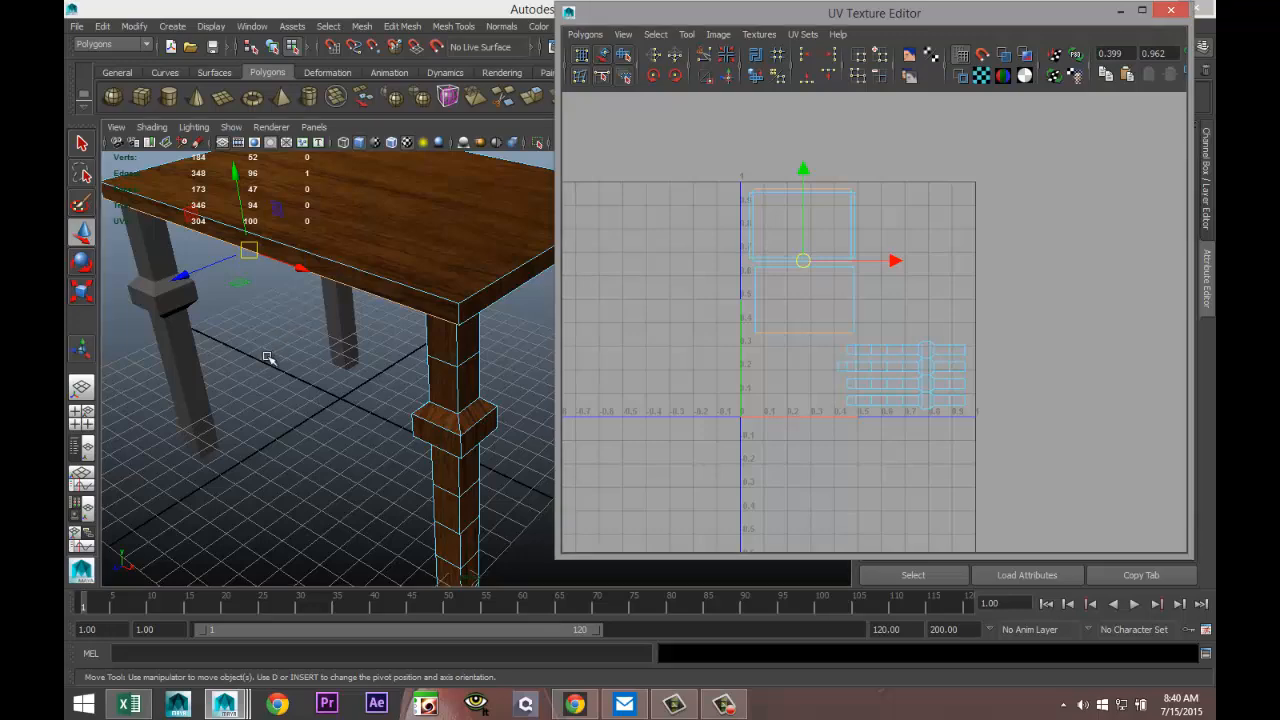
left_click_drag(266, 357, 291, 371, "alt")
middle_click_drag(291, 371, 262, 397, "alt")
left_click_drag(303, 390, 289, 372, "alt")
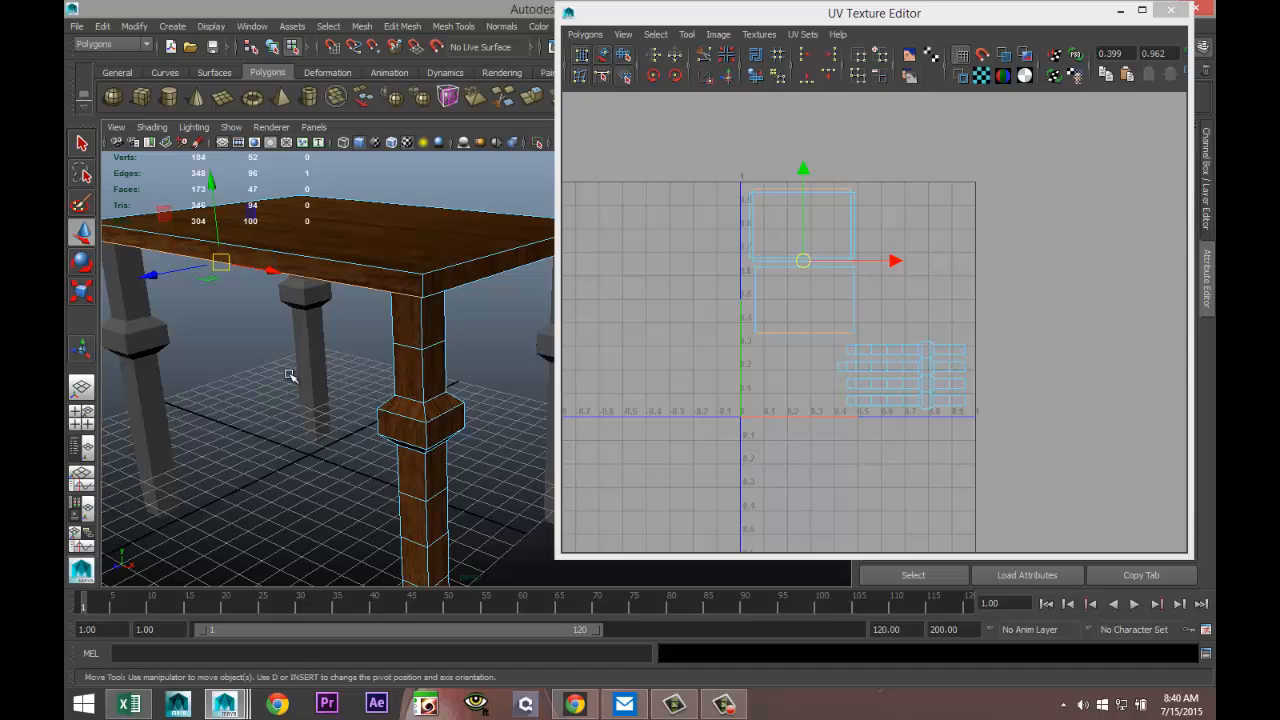